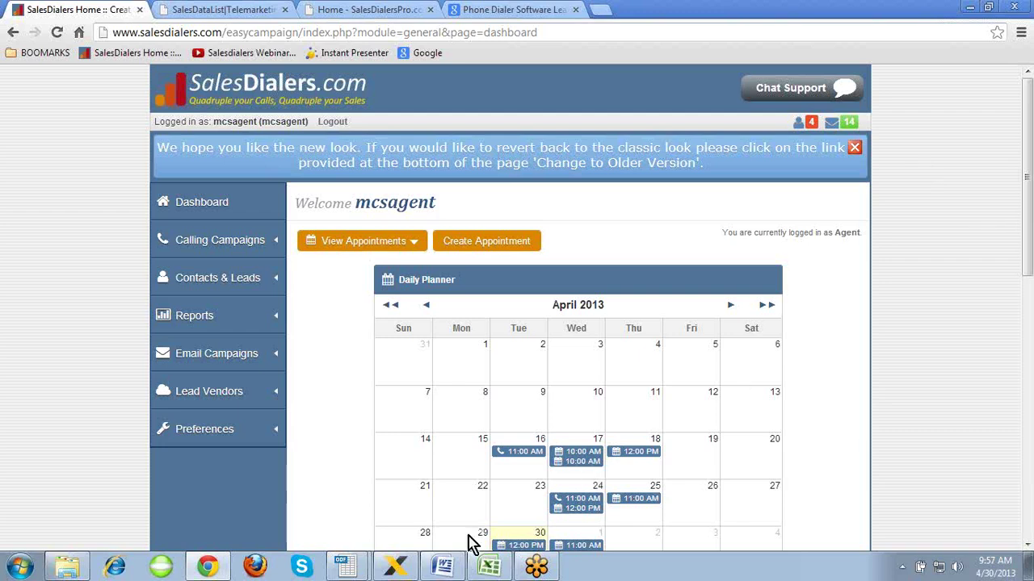
- Bring up the Sample Account Credentials letter in Word and scroll down to its Step 1 dial-in instructions
{"action": "left_click", "coordinate": [443, 567]}
{"action": "left_click", "coordinate": [776, 237]}
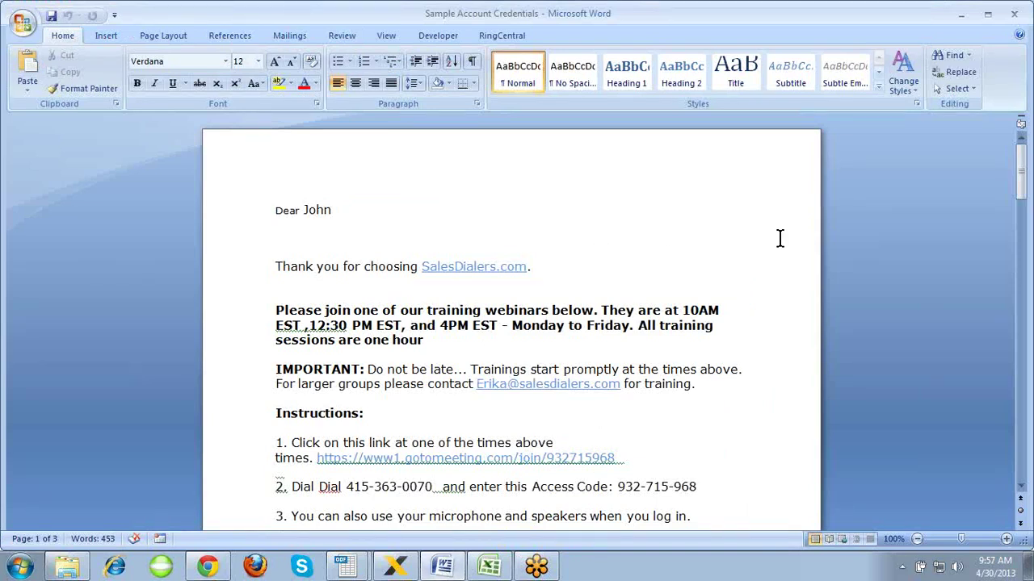
{"action": "middle_click", "coordinate": [780, 238]}
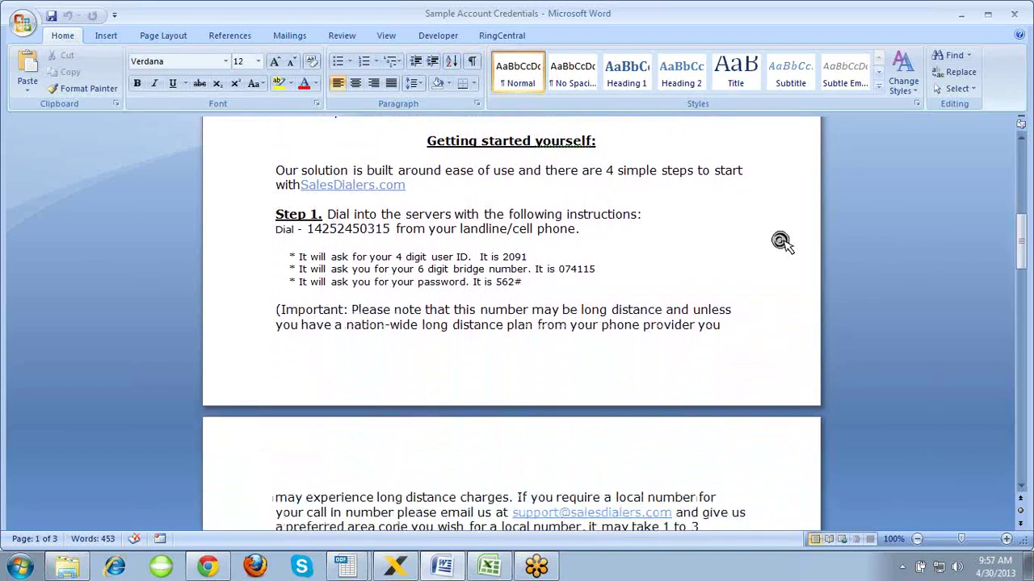
{"action": "left_click", "coordinate": [780, 241]}
{"action": "left_click", "coordinate": [396, 566]}
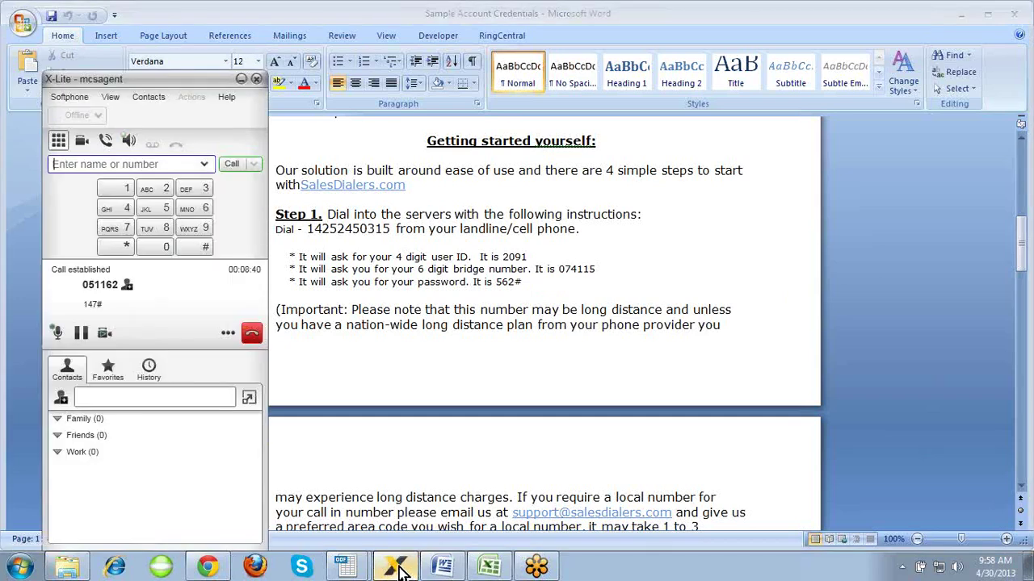
{"action": "left_click_drag", "start_coordinate": [200, 83], "coordinate": [204, 79]}
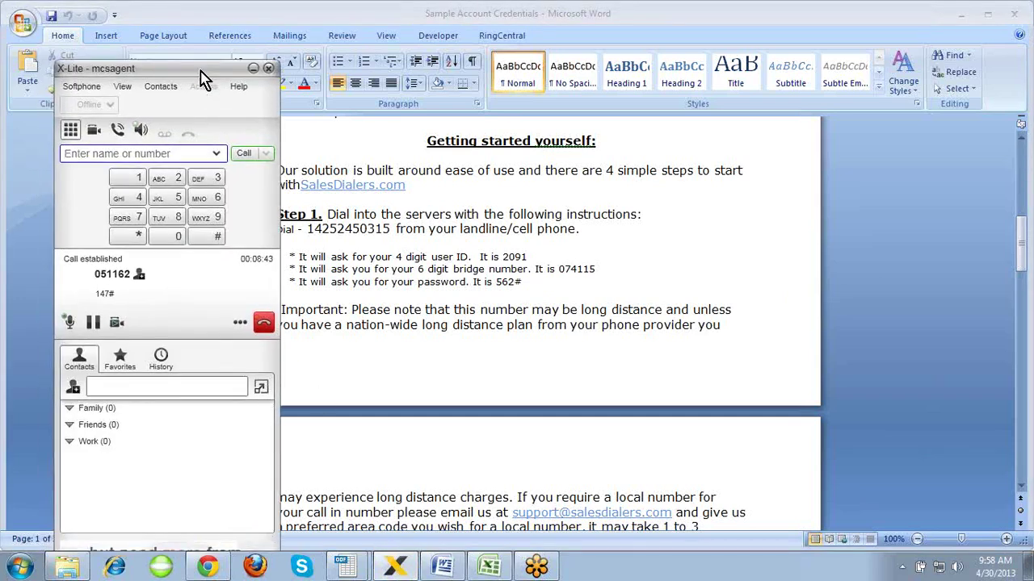
{"action": "left_click", "coordinate": [252, 69]}
{"action": "middle_click", "coordinate": [751, 327]}
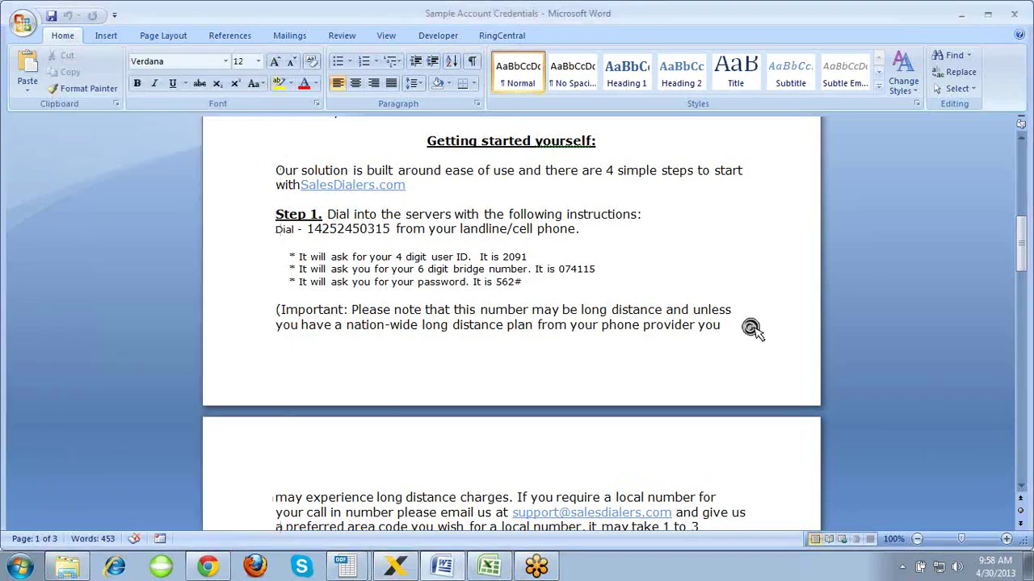
{"action": "scroll", "coordinate": [751, 327], "scroll_direction": "down", "scroll_amount": 4}
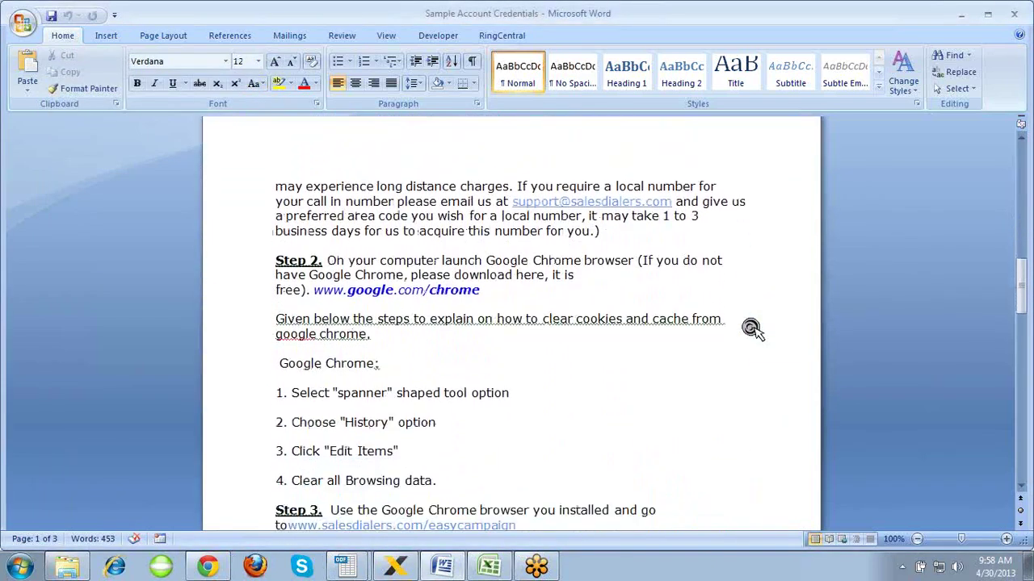
{"action": "scroll", "coordinate": [750, 326], "scroll_direction": "up", "scroll_amount": 1}
{"action": "middle_click", "coordinate": [750, 326]}
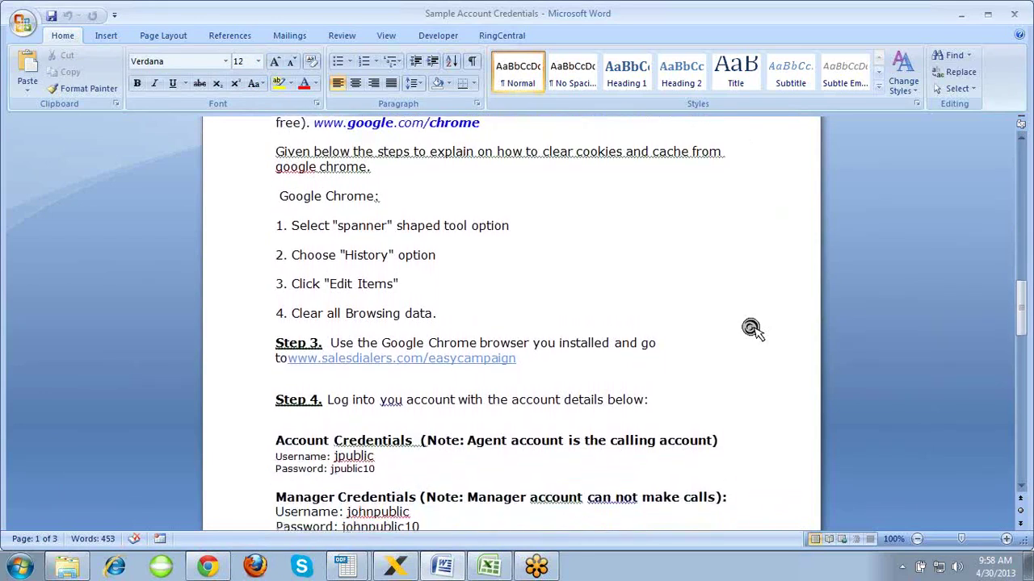
{"action": "middle_click", "coordinate": [750, 327]}
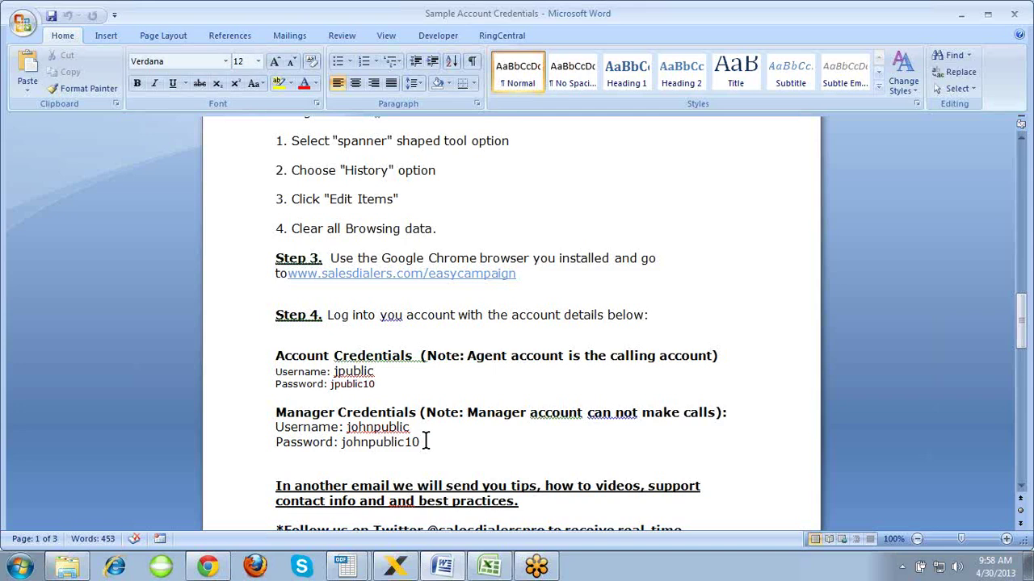
{"action": "left_click", "coordinate": [425, 443]}
{"action": "scroll", "coordinate": [427, 443], "scroll_direction": "up", "scroll_amount": 3}
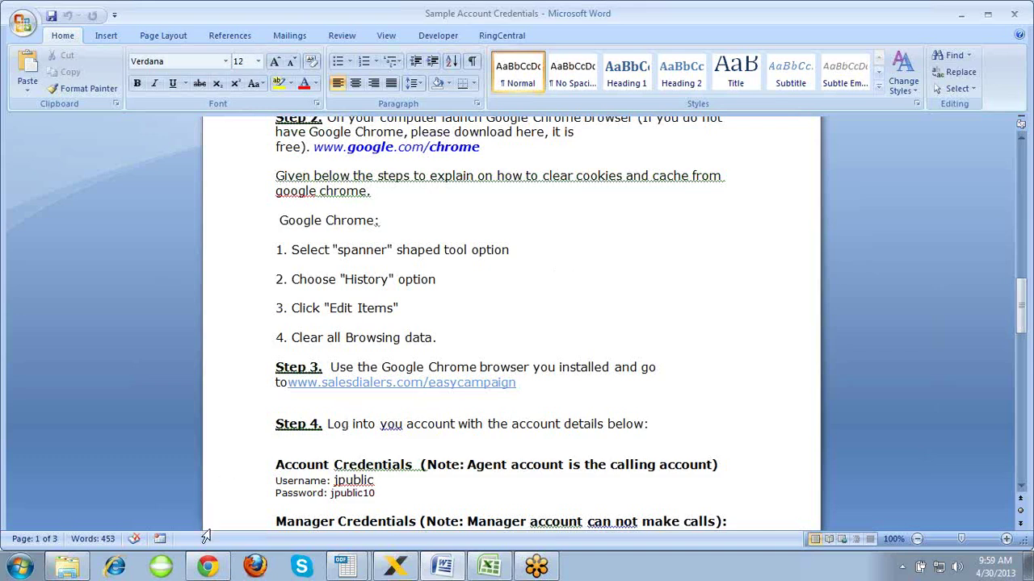
- Return to the SalesDialers dashboard and load the Apr 16 planner showing the two 10:00 AM appointments
{"action": "left_click", "coordinate": [207, 565]}
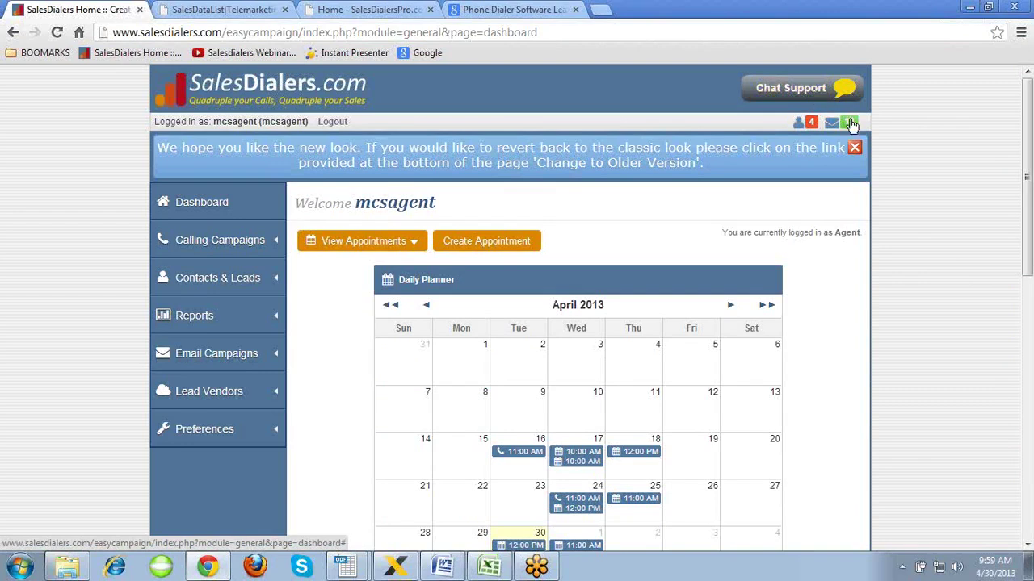
{"action": "scroll", "coordinate": [921, 214], "scroll_direction": "down", "scroll_amount": 4}
{"action": "scroll", "coordinate": [921, 214], "scroll_direction": "down", "scroll_amount": 4}
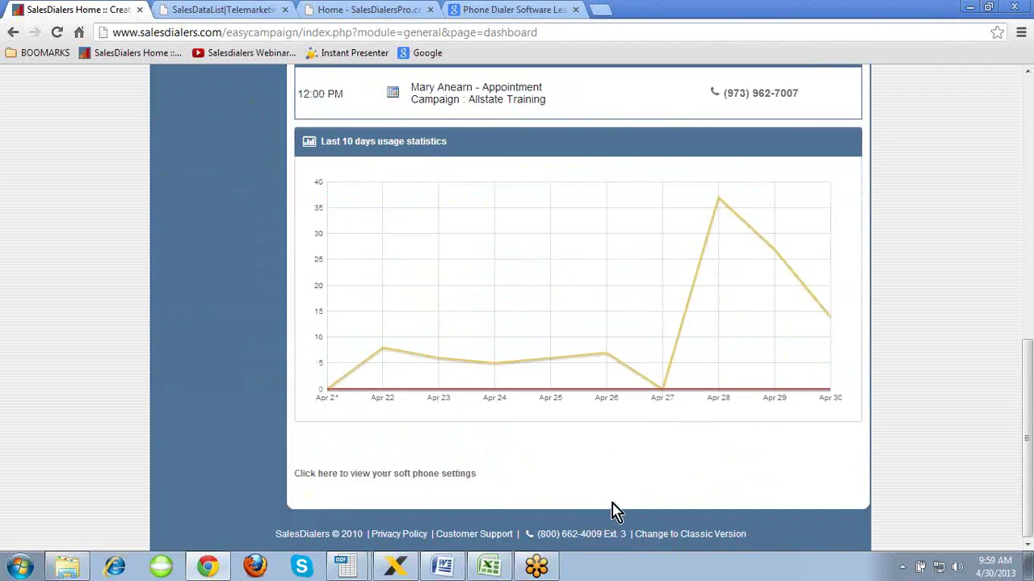
{"action": "scroll", "coordinate": [470, 327], "scroll_direction": "up", "scroll_amount": 8}
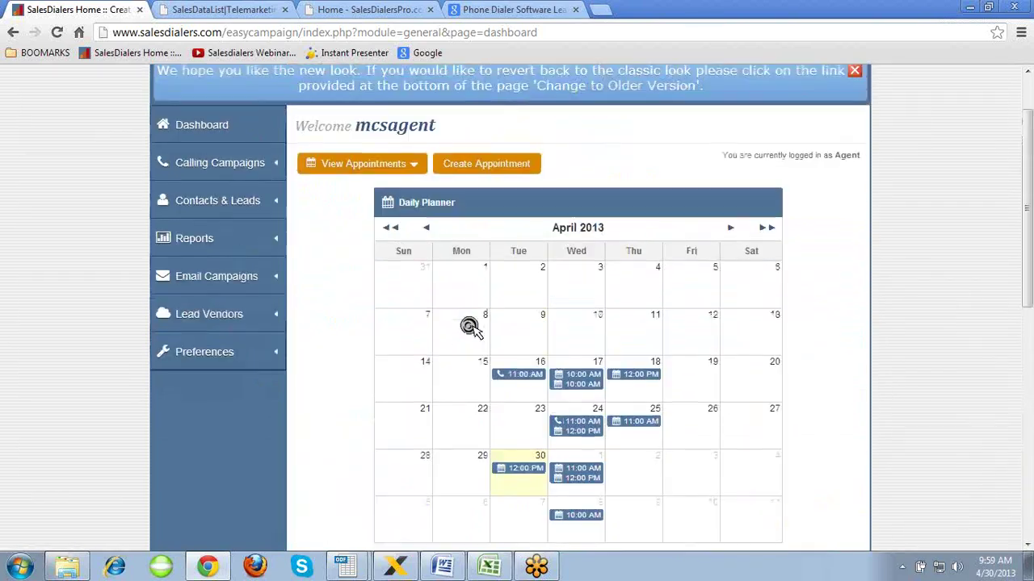
{"action": "scroll", "coordinate": [471, 327], "scroll_direction": "up", "scroll_amount": 1}
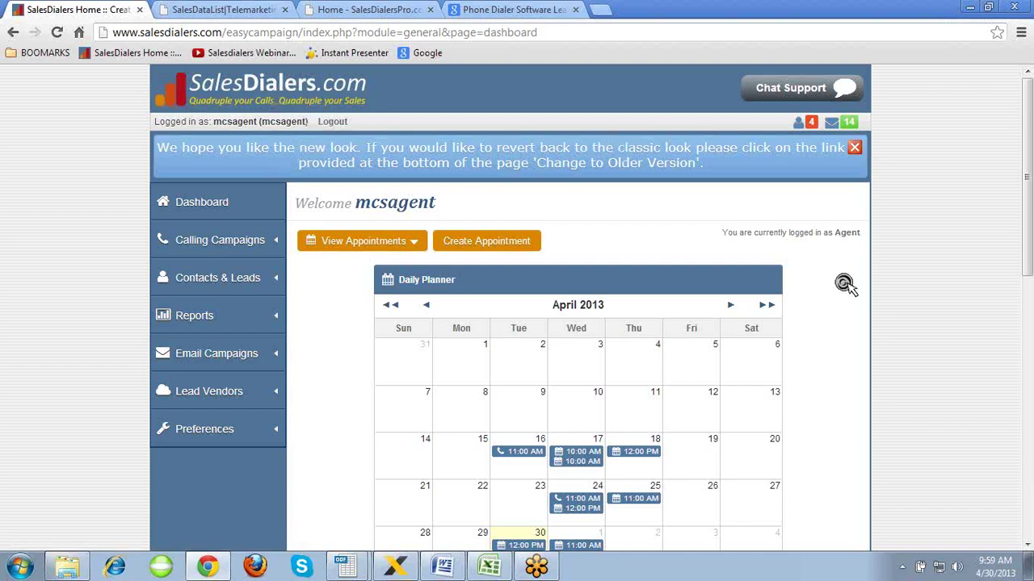
{"action": "scroll", "coordinate": [844, 285], "scroll_direction": "down", "scroll_amount": 1}
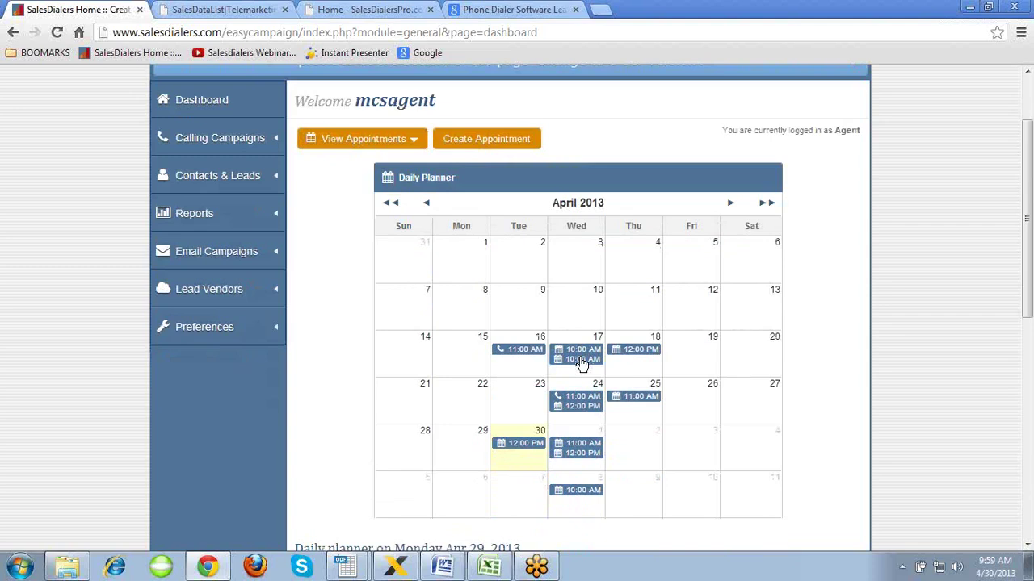
{"action": "left_click", "coordinate": [581, 362]}
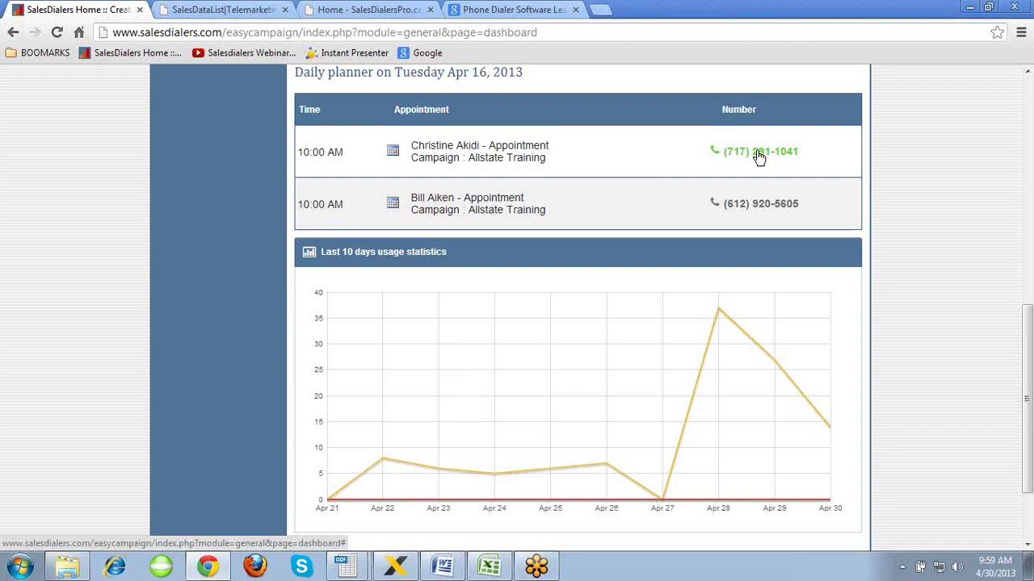
{"action": "left_click", "coordinate": [630, 161]}
{"action": "scroll", "coordinate": [630, 162], "scroll_direction": "up", "scroll_amount": 6}
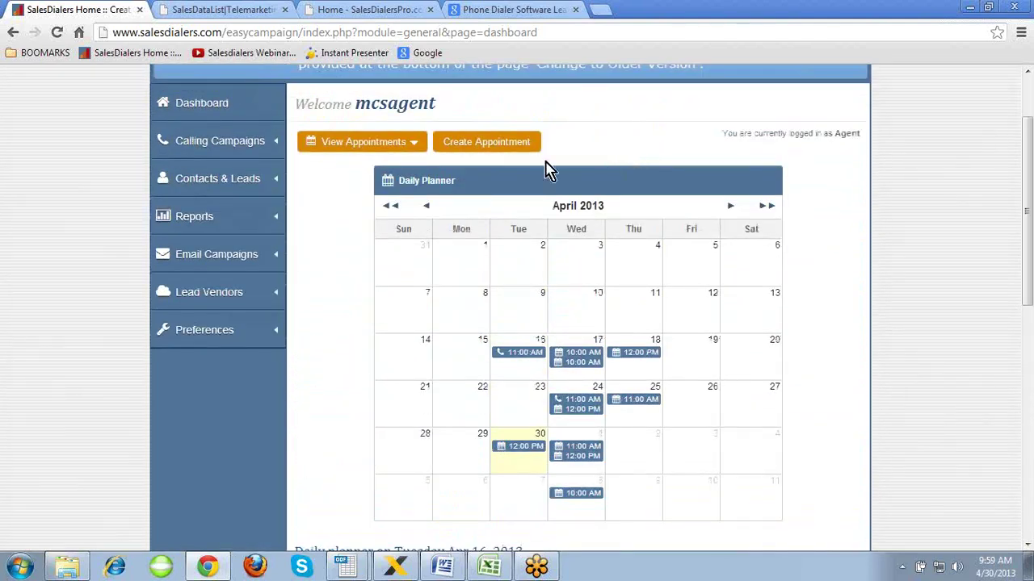
- Cancel a new appointment after trying its date and time pickers, then show the View Appointments date ranges
{"action": "left_click", "coordinate": [486, 140]}
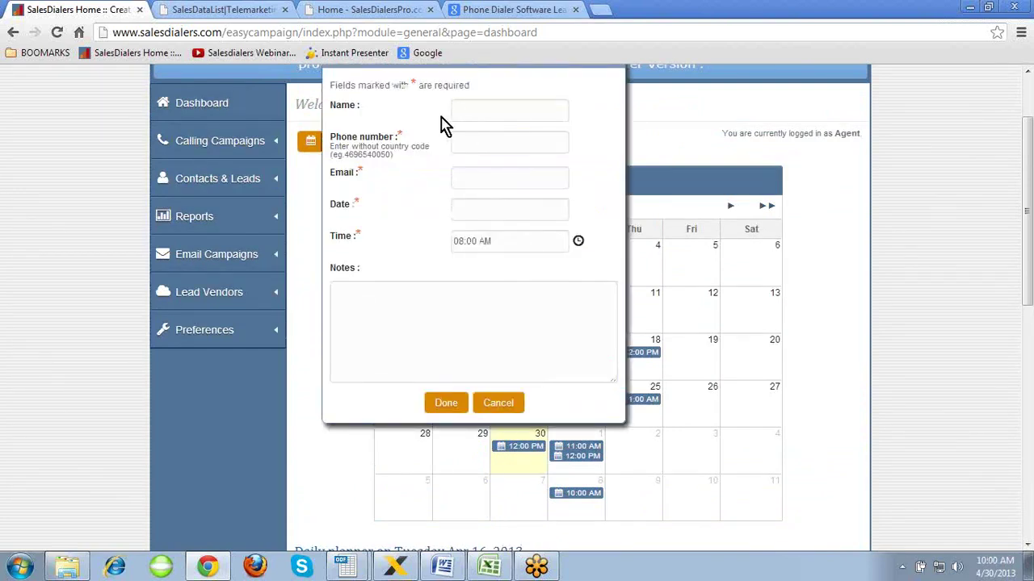
{"action": "left_click", "coordinate": [512, 213]}
{"action": "left_click", "coordinate": [417, 214]}
{"action": "left_click", "coordinate": [578, 241]}
{"action": "left_click", "coordinate": [371, 241]}
{"action": "left_click", "coordinate": [502, 406]}
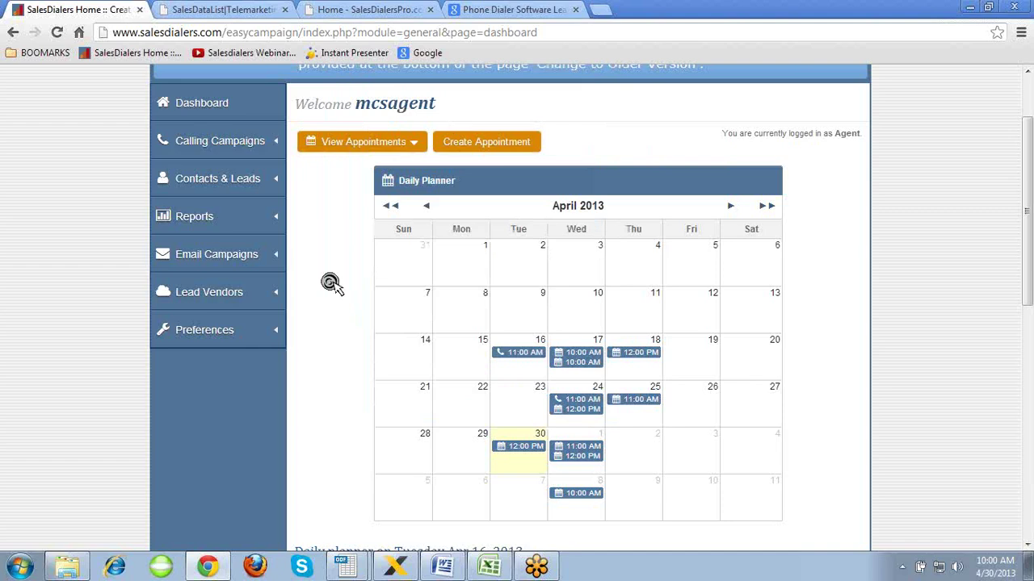
{"action": "scroll", "coordinate": [330, 283], "scroll_direction": "up", "scroll_amount": 1}
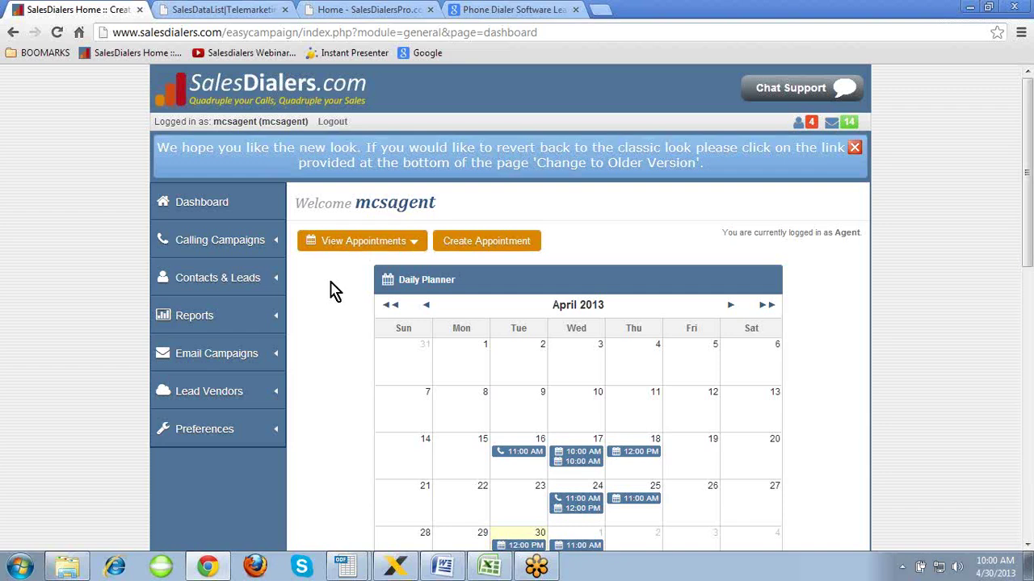
{"action": "left_click", "coordinate": [402, 245]}
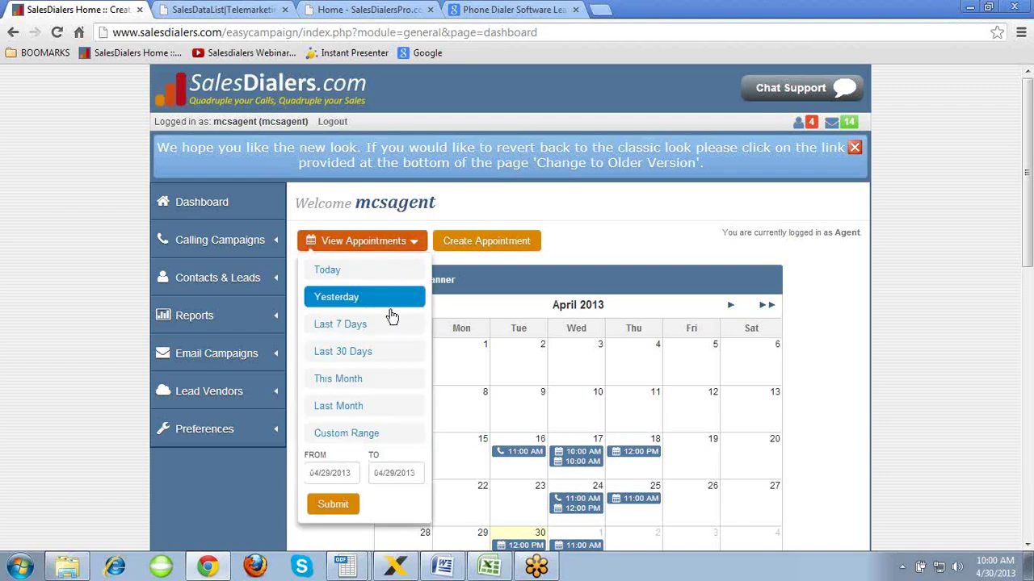
- View the Last 30 Days of appointments, check the e-mail and agent fields, then return to Dashboard
{"action": "left_click", "coordinate": [381, 364]}
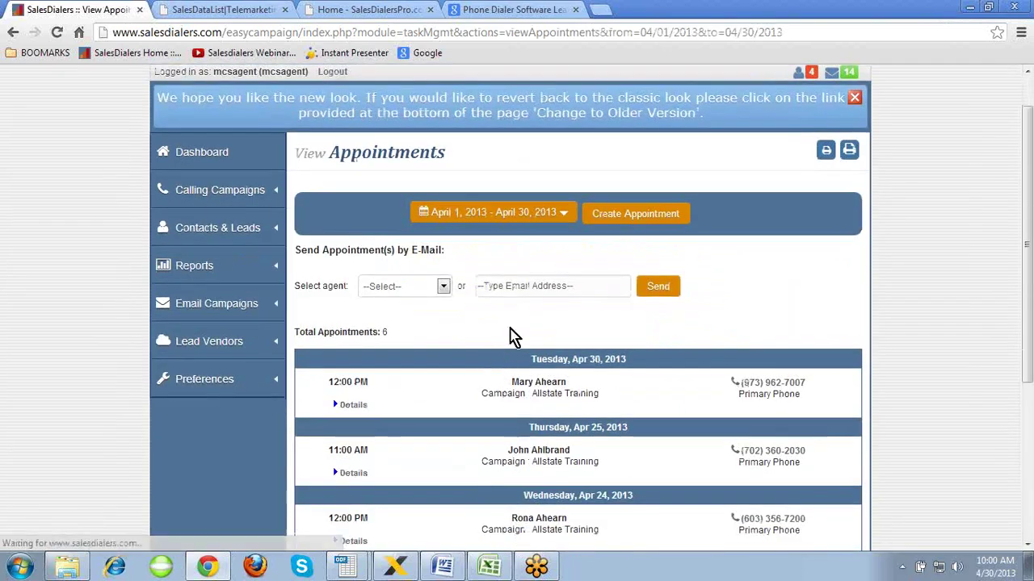
{"action": "left_click", "coordinate": [521, 284]}
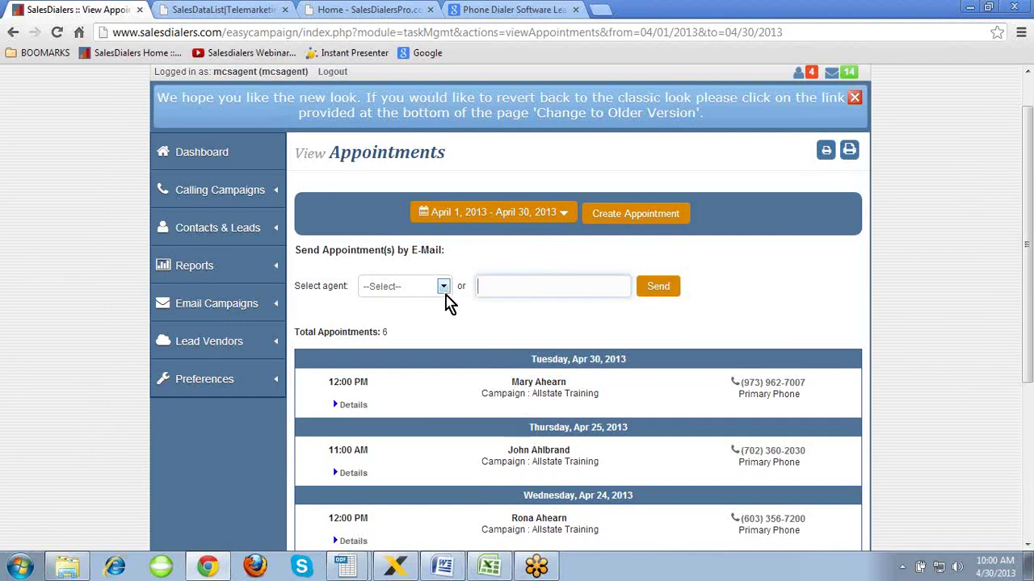
{"action": "left_click", "coordinate": [444, 287]}
{"action": "left_click", "coordinate": [445, 289]}
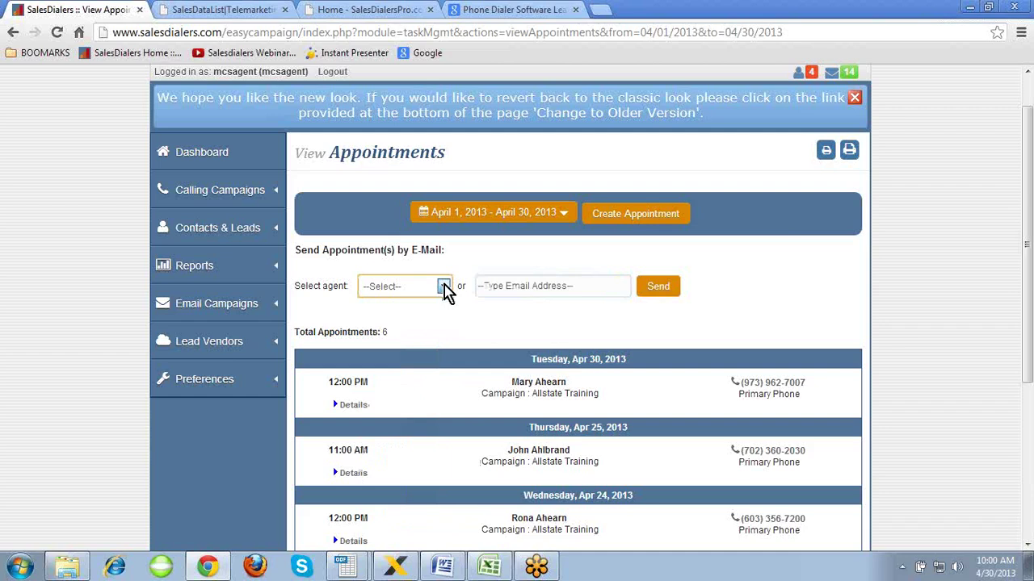
{"action": "middle_click", "coordinate": [772, 281]}
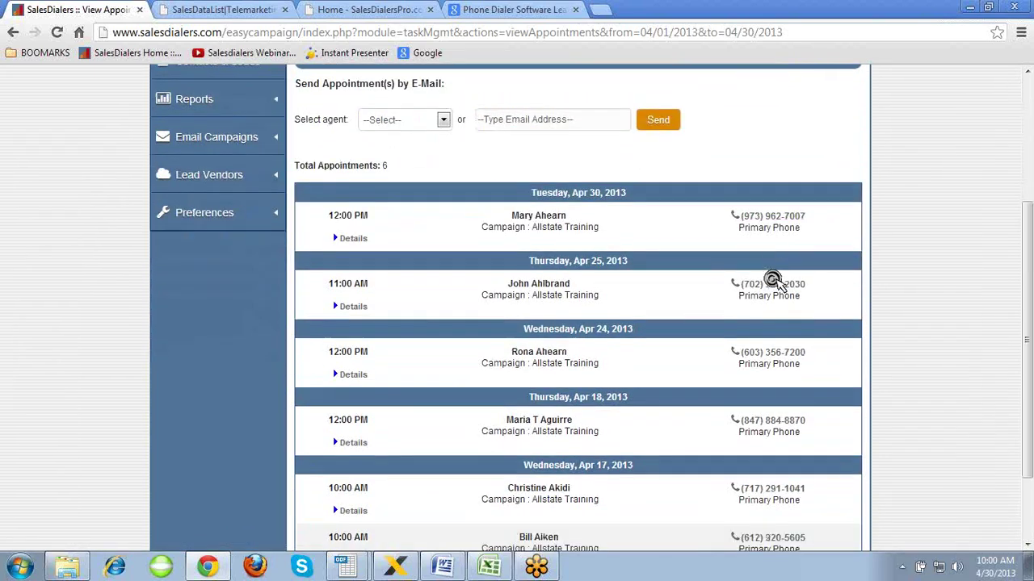
{"action": "scroll", "coordinate": [777, 278], "scroll_direction": "up", "scroll_amount": 5}
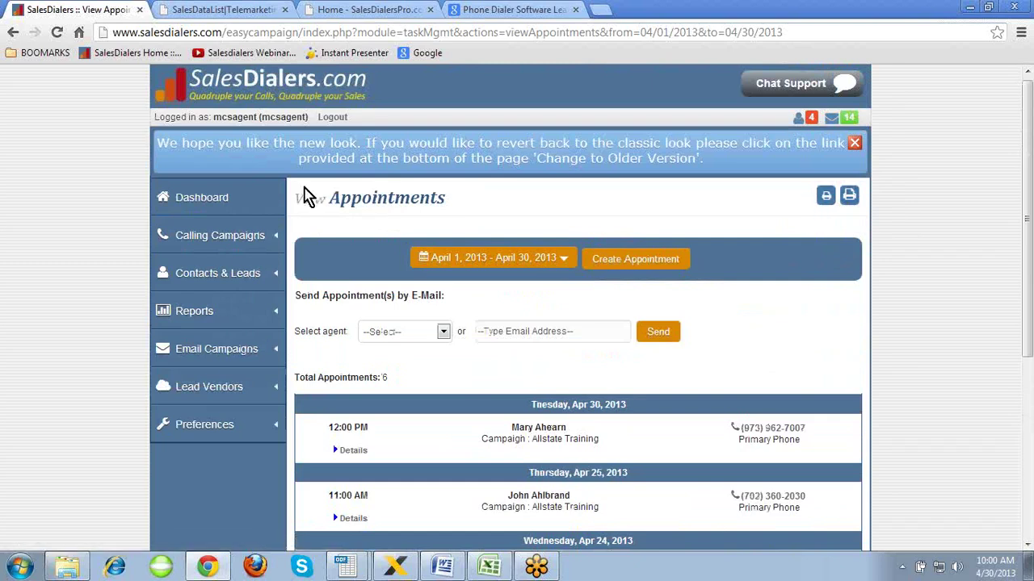
{"action": "left_click", "coordinate": [203, 199]}
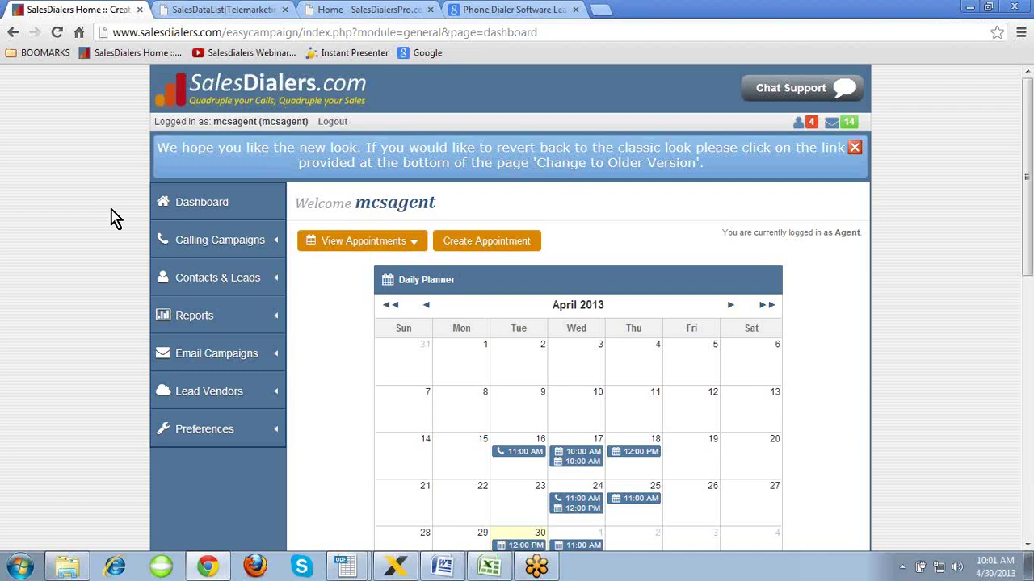
- List all calling campaigns, then bring the Word credentials document back to the front
{"action": "left_click", "coordinate": [223, 241]}
{"action": "left_click", "coordinate": [212, 274]}
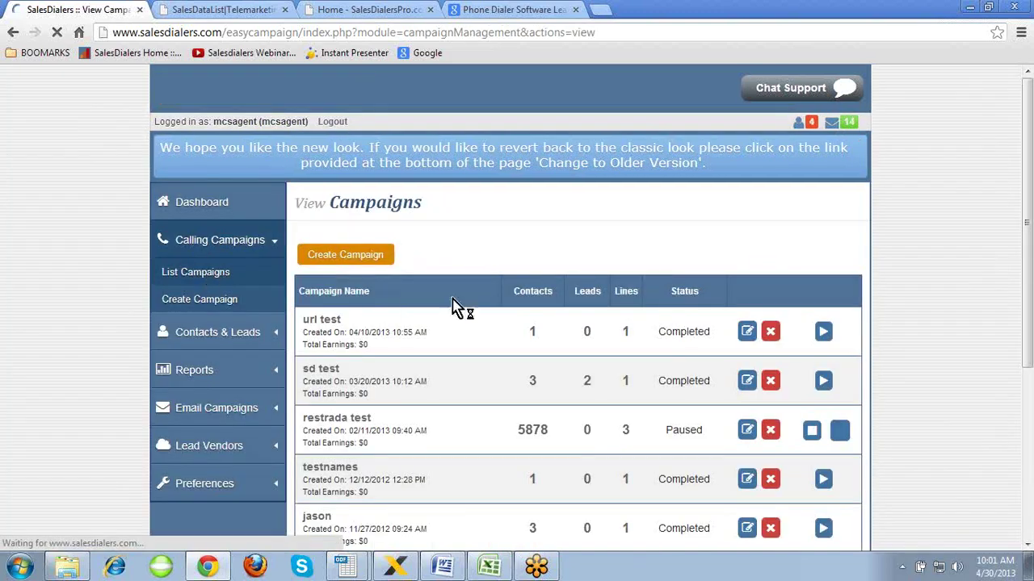
{"action": "scroll", "coordinate": [471, 313], "scroll_direction": "down", "scroll_amount": 3}
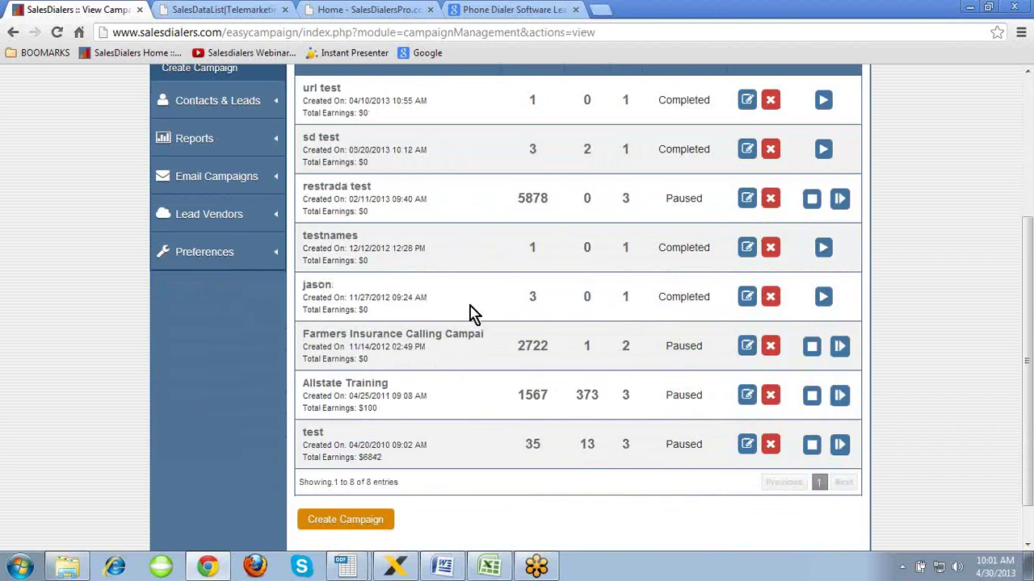
{"action": "left_click", "coordinate": [440, 566]}
{"action": "scroll", "coordinate": [445, 358], "scroll_direction": "up", "scroll_amount": 10}
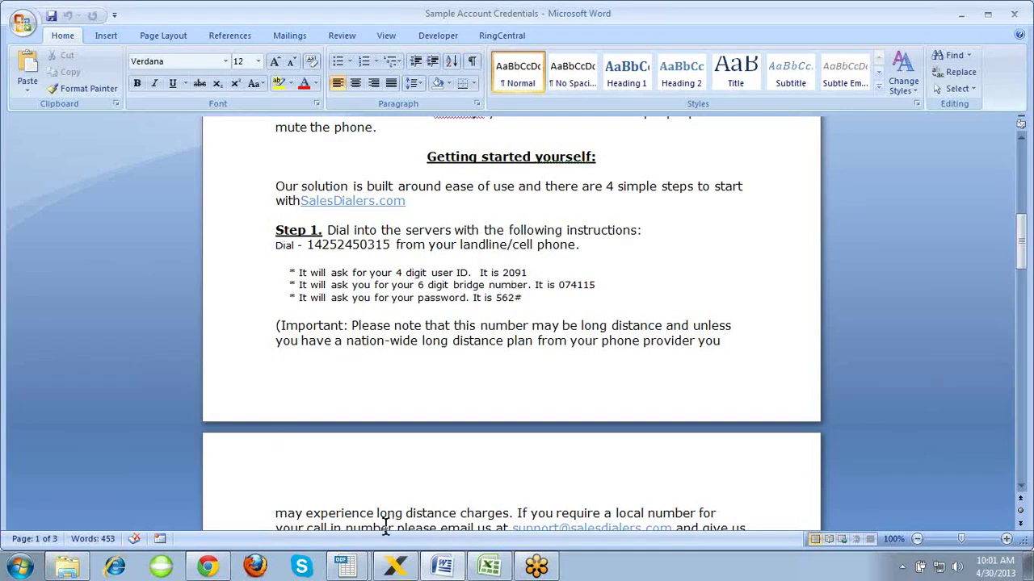
- Confirm the X-Lite call is still connected, minimize it, and return to the SalesDialers campaigns page
{"action": "left_click", "coordinate": [395, 568]}
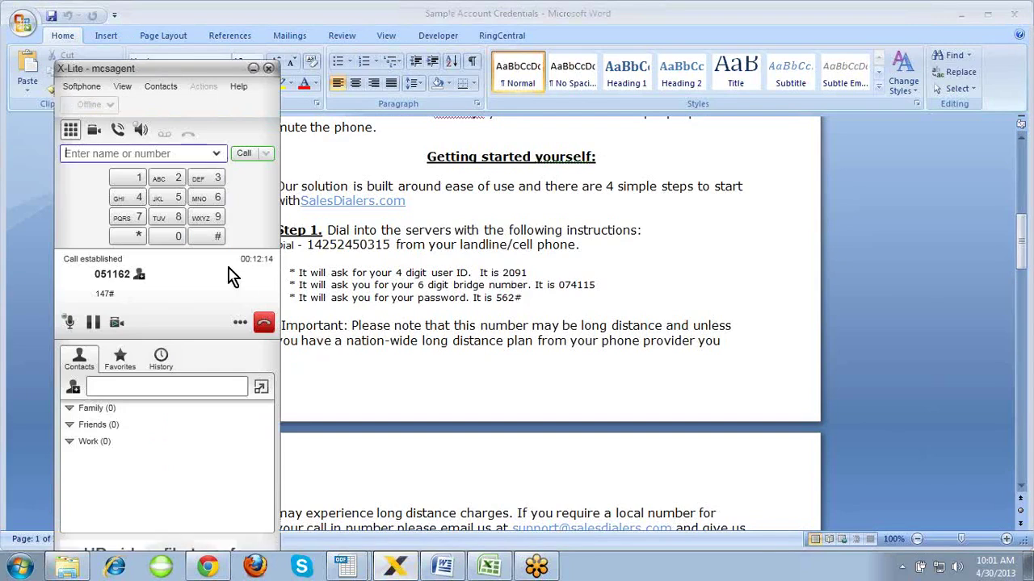
{"action": "left_click", "coordinate": [253, 68]}
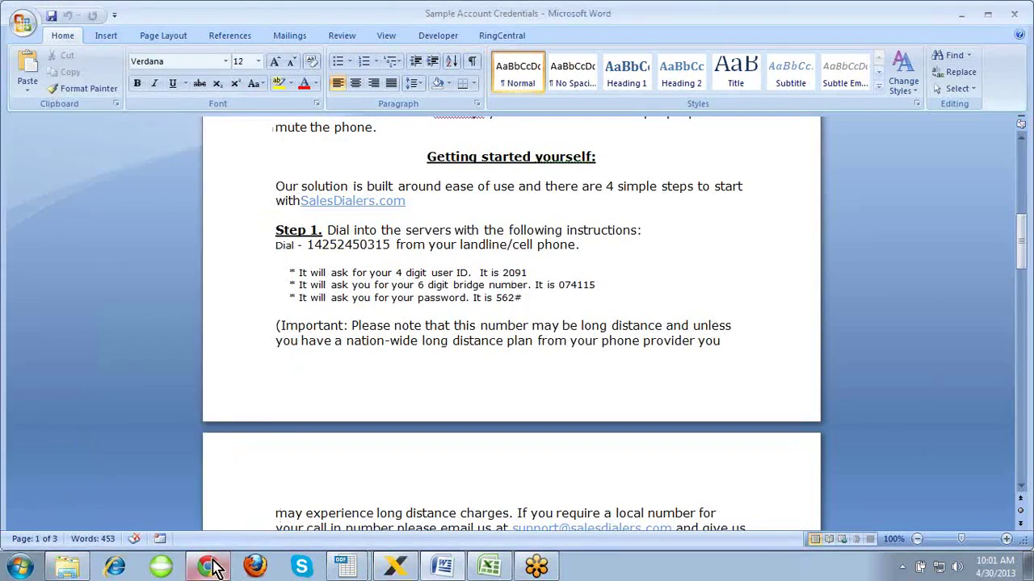
{"action": "left_click", "coordinate": [212, 567]}
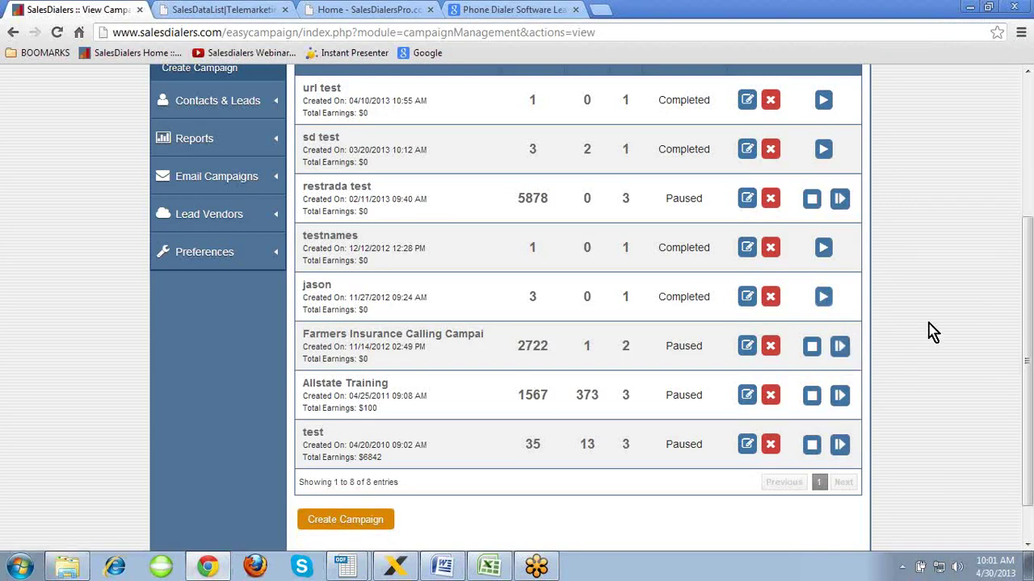
{"action": "scroll", "coordinate": [931, 327], "scroll_direction": "up", "scroll_amount": 2}
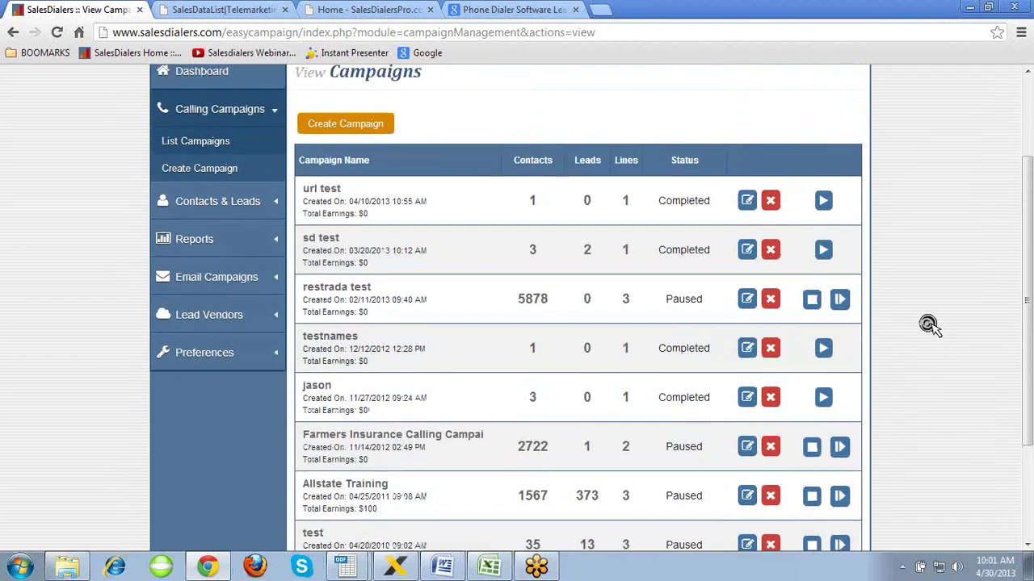
{"action": "scroll", "coordinate": [931, 327], "scroll_direction": "up", "scroll_amount": 1}
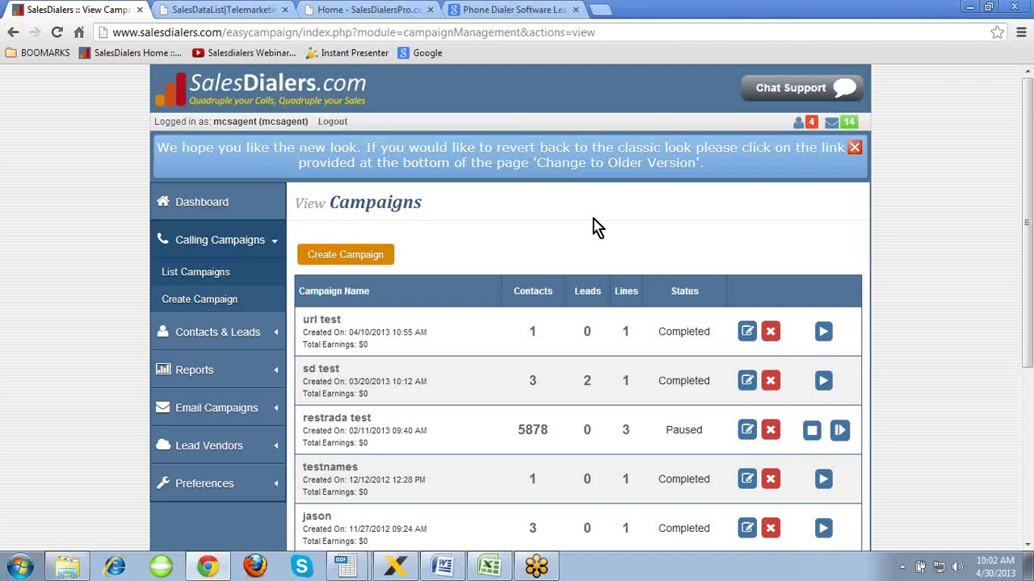
{"action": "left_click", "coordinate": [935, 293]}
{"action": "scroll", "coordinate": [934, 292], "scroll_direction": "down", "scroll_amount": 1}
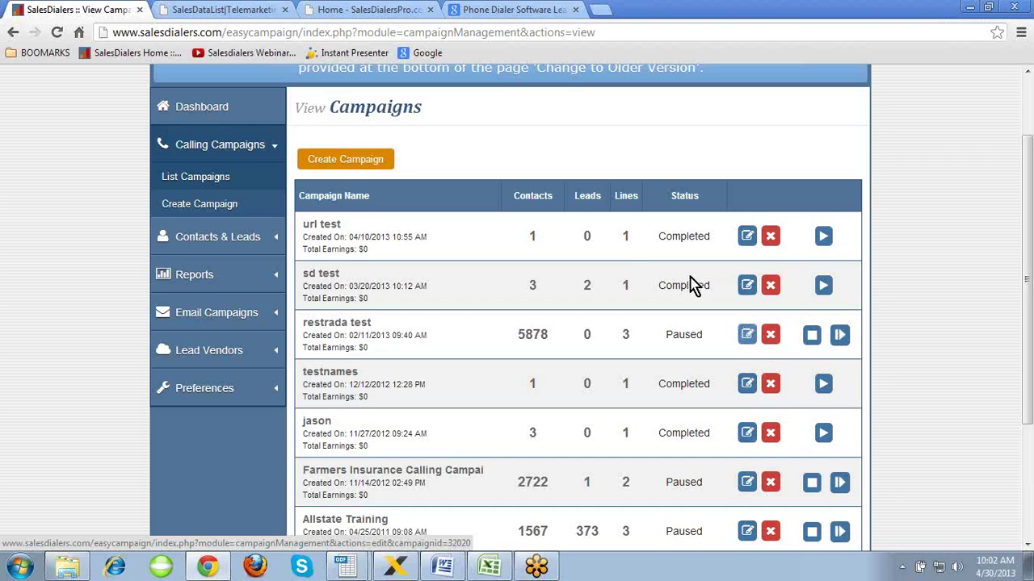
{"action": "scroll", "coordinate": [577, 157], "scroll_direction": "up", "scroll_amount": 2}
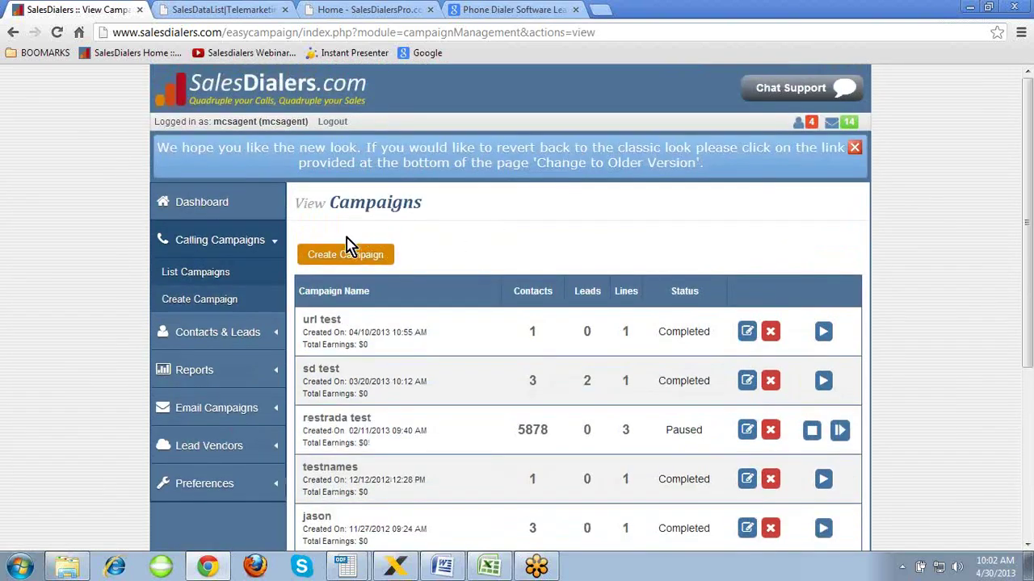
- Fill in the Create Campaign form with name 'training', description 'training' and country United States
{"action": "left_click", "coordinate": [214, 300]}
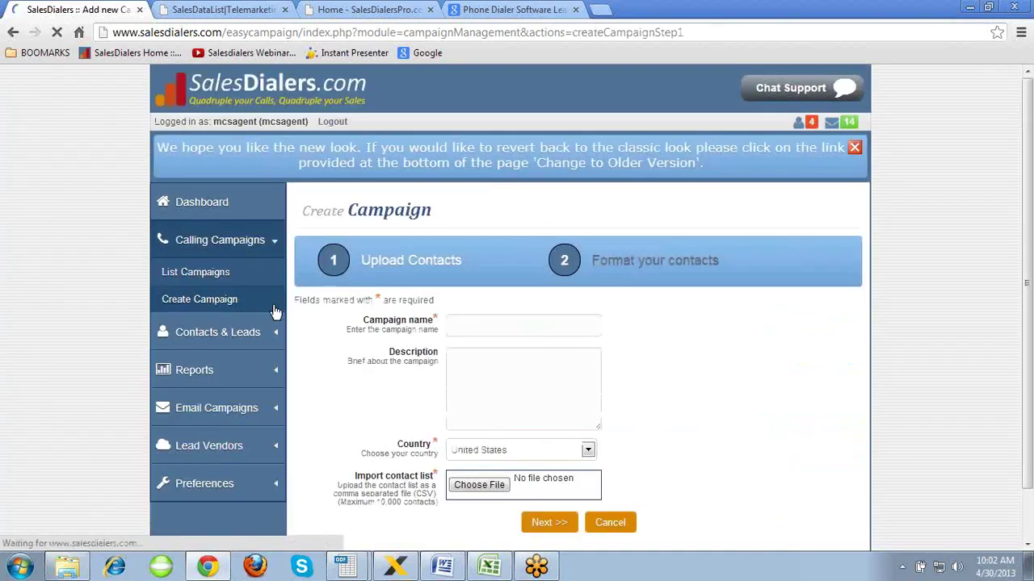
{"action": "left_click", "coordinate": [454, 323]}
{"action": "type", "text": "training"}
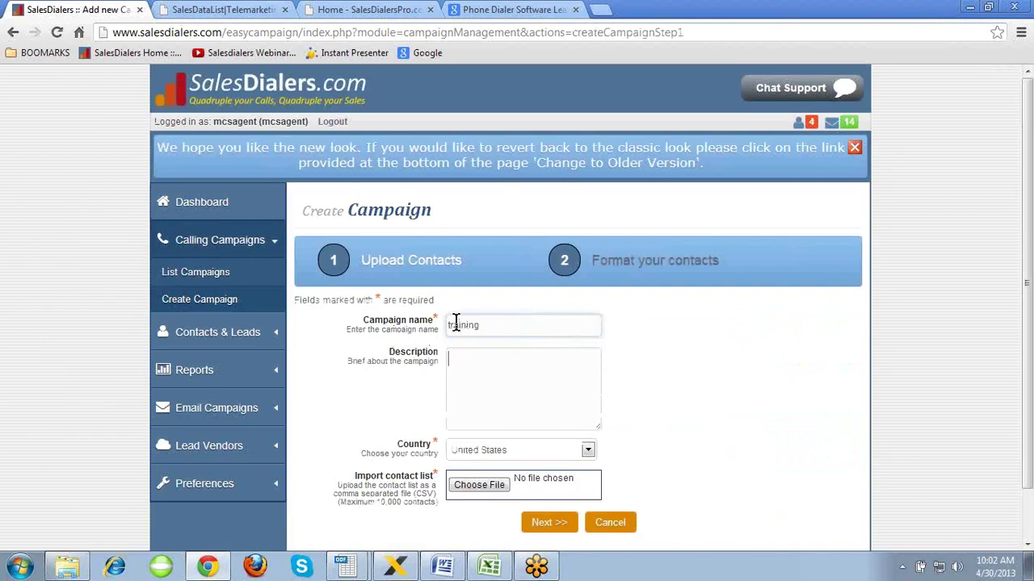
{"action": "left_click", "coordinate": [482, 353]}
{"action": "scroll", "coordinate": [482, 353], "scroll_direction": "down", "scroll_amount": 1}
{"action": "type", "text": "training"}
{"action": "key", "text": "Tab"}
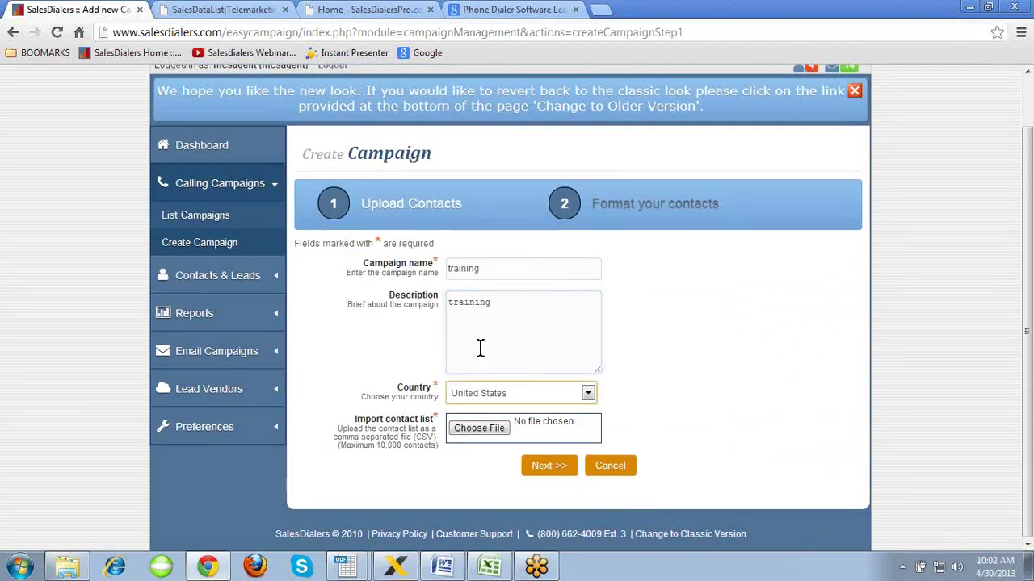
{"action": "left_click", "coordinate": [638, 347]}
{"action": "left_click", "coordinate": [646, 347]}
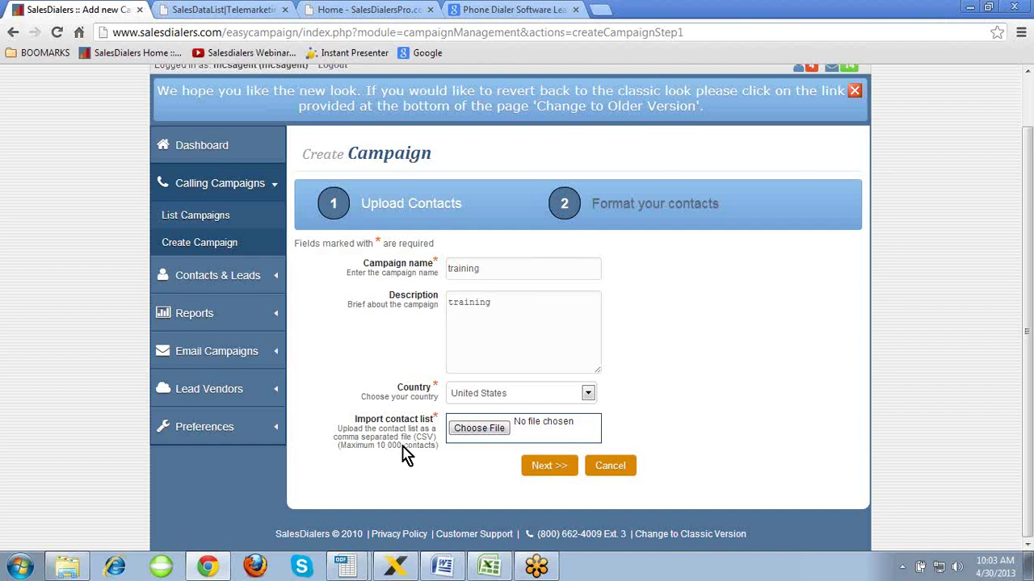
- Open the Training Test Excel File and go over its Business Name, Address, City, State and Zip Code headings
{"action": "left_click", "coordinate": [488, 567]}
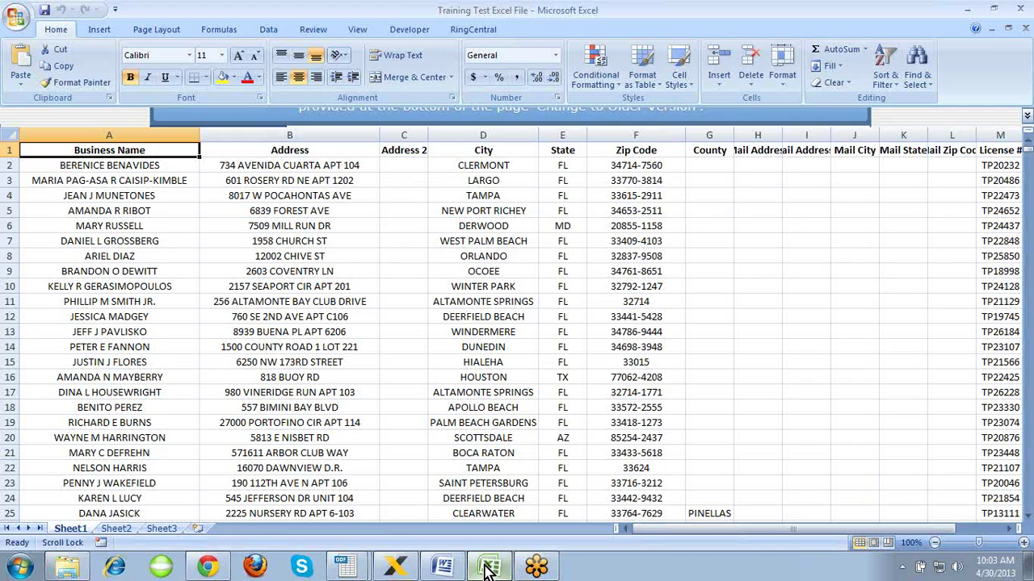
{"action": "left_click", "coordinate": [183, 241]}
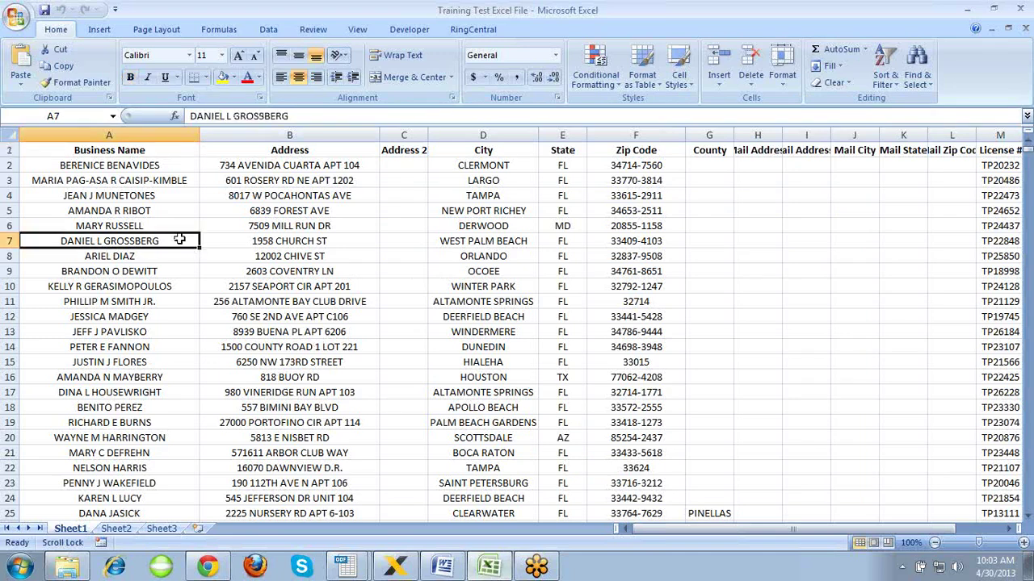
{"action": "left_click", "coordinate": [127, 150]}
{"action": "left_click", "coordinate": [276, 156]}
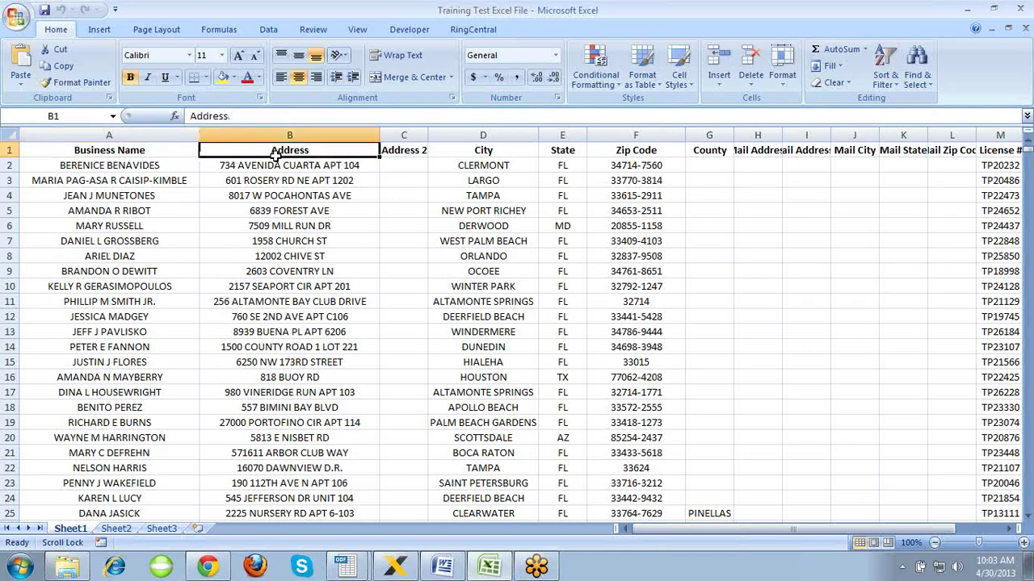
{"action": "left_click", "coordinate": [459, 153]}
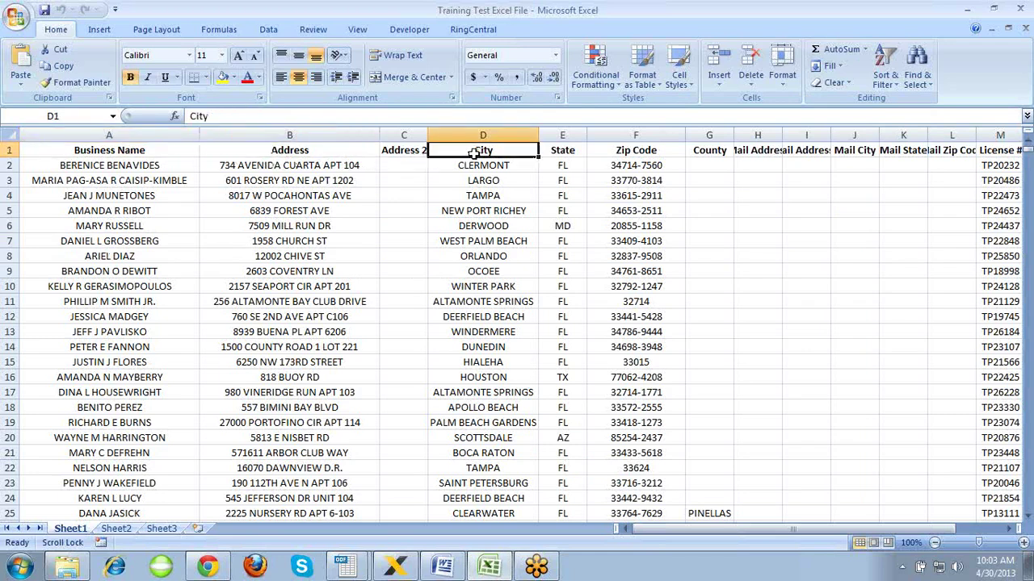
{"action": "left_click", "coordinate": [556, 154]}
{"action": "left_click", "coordinate": [614, 153]}
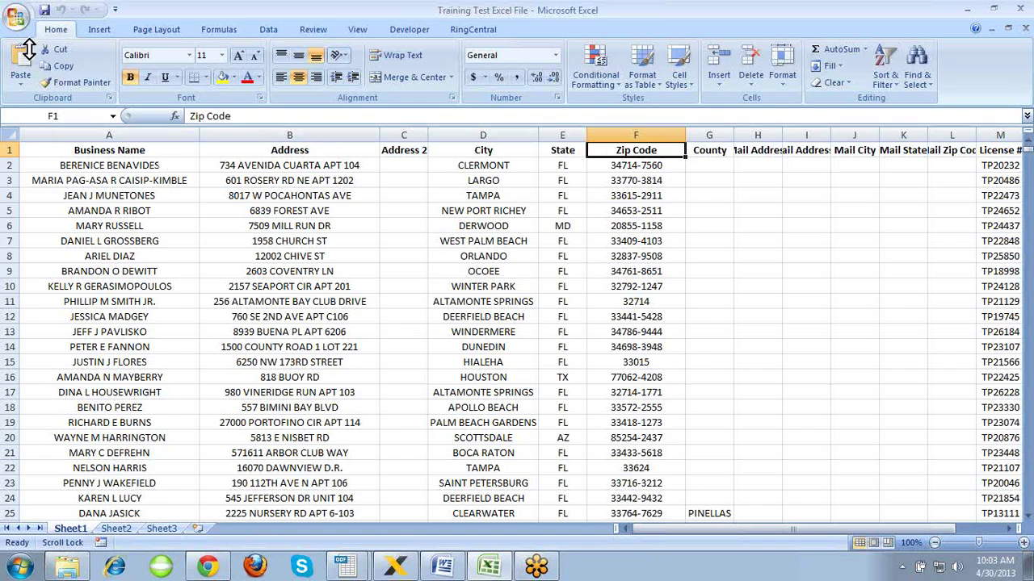
- Save the workbook as 'Training Test Excel File CSV.csv' in CSV (Comma delimited), replacing the existing file
{"action": "left_click", "coordinate": [17, 19]}
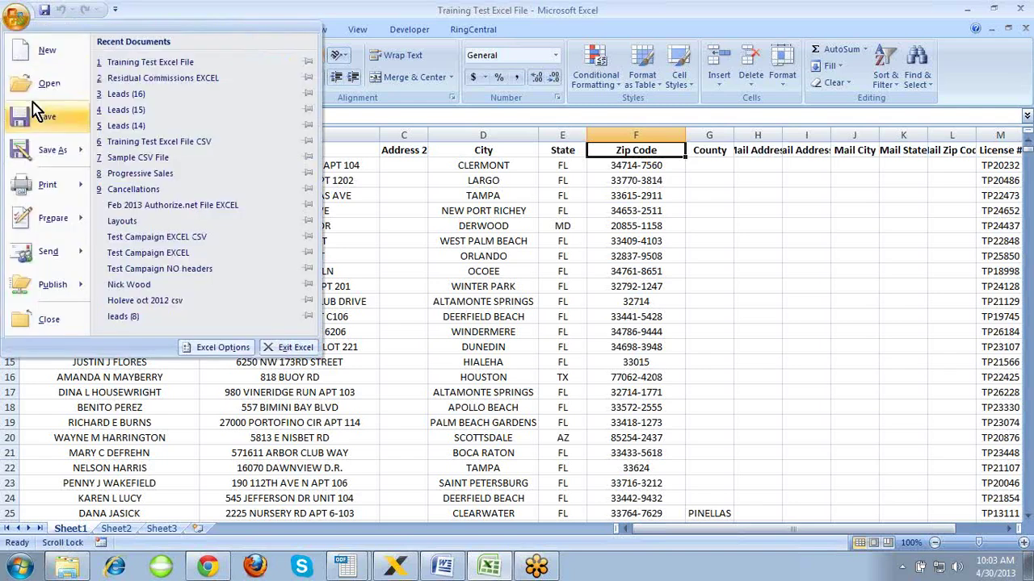
{"action": "left_click", "coordinate": [49, 151]}
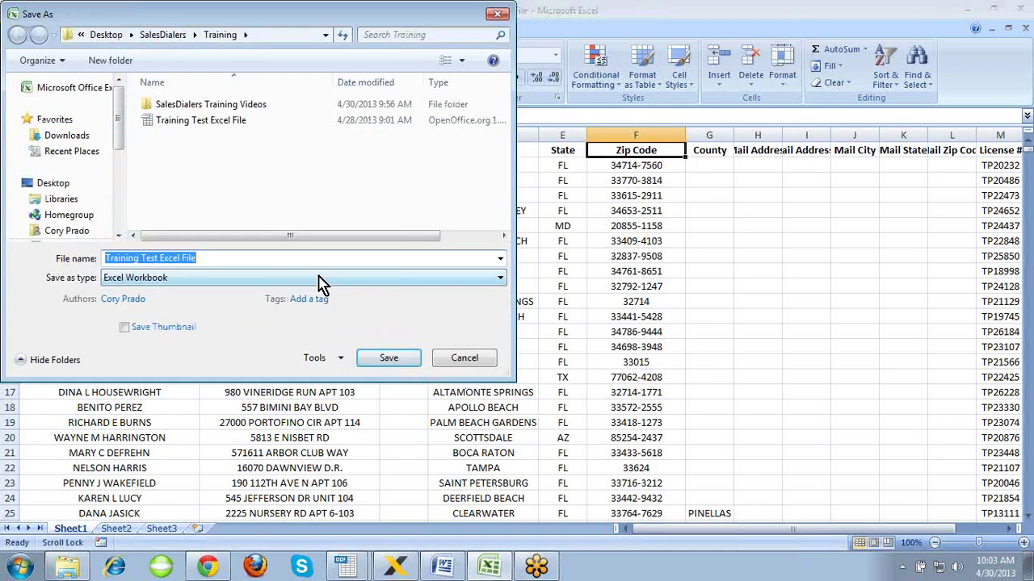
{"action": "left_click", "coordinate": [317, 282]}
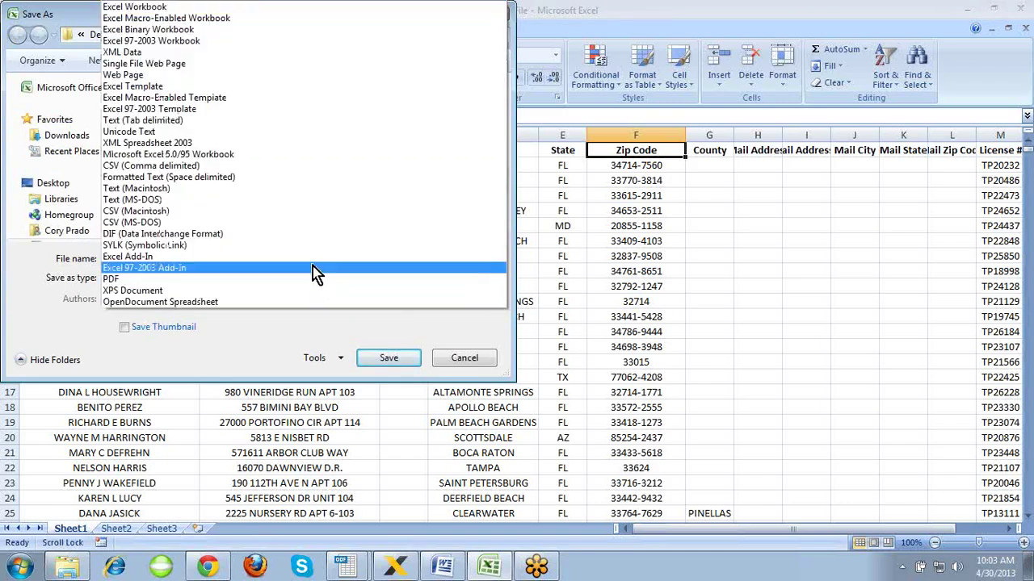
{"action": "left_click", "coordinate": [283, 176]}
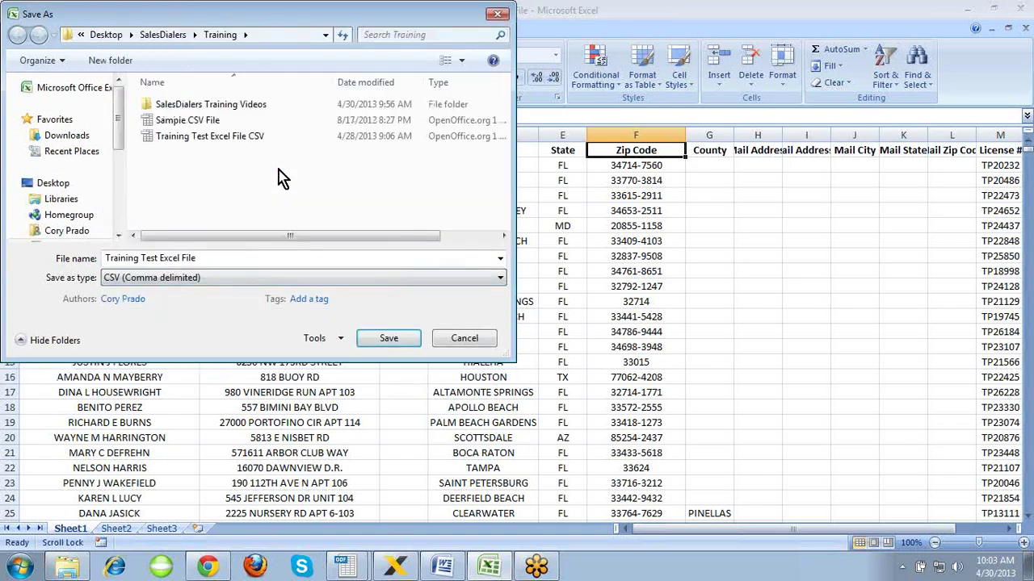
{"action": "left_click", "coordinate": [275, 258]}
{"action": "left_click", "coordinate": [276, 260]}
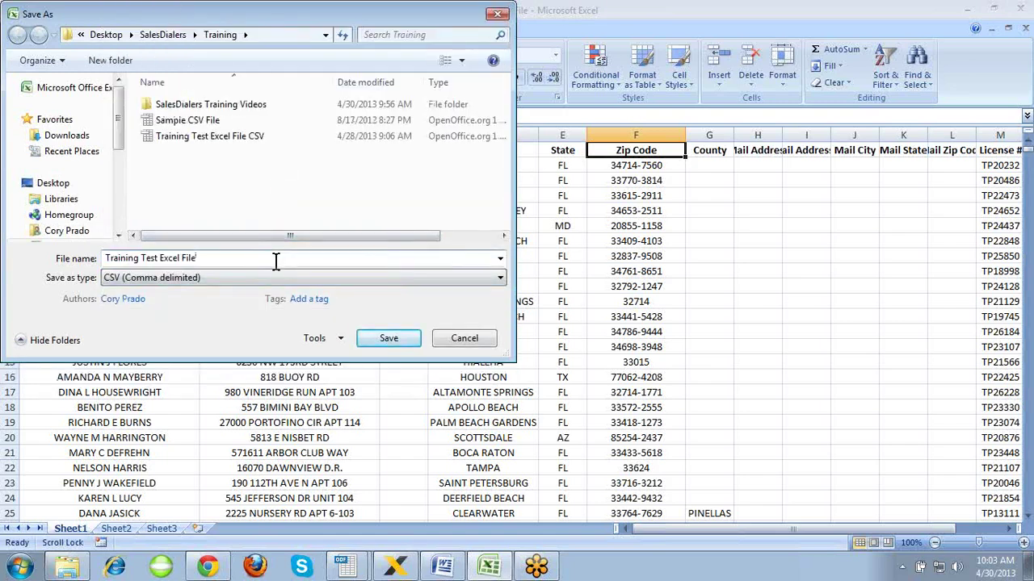
{"action": "type", "text": "CSV"}
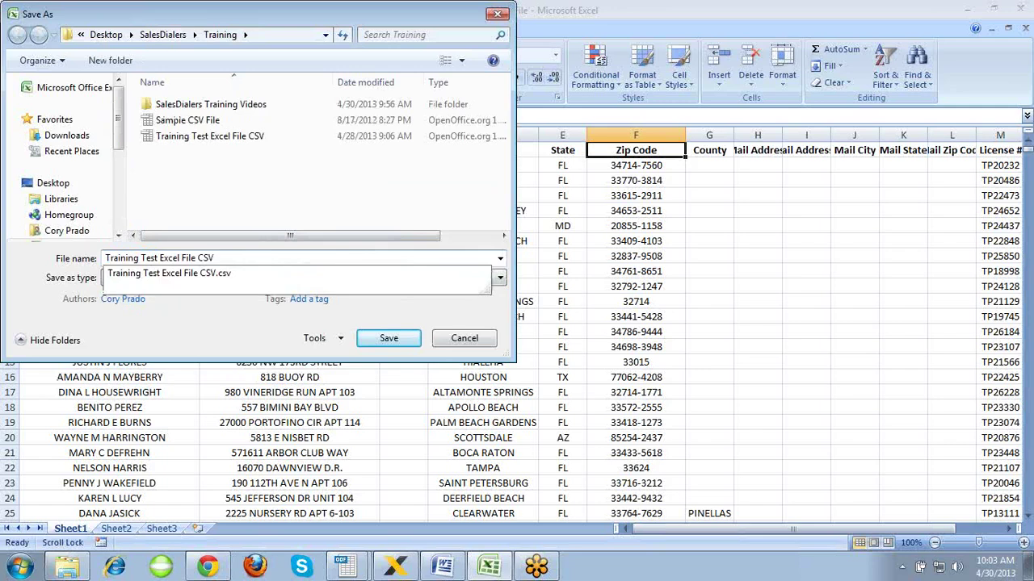
{"action": "key", "text": "Tab"}
{"action": "left_click", "coordinate": [386, 343]}
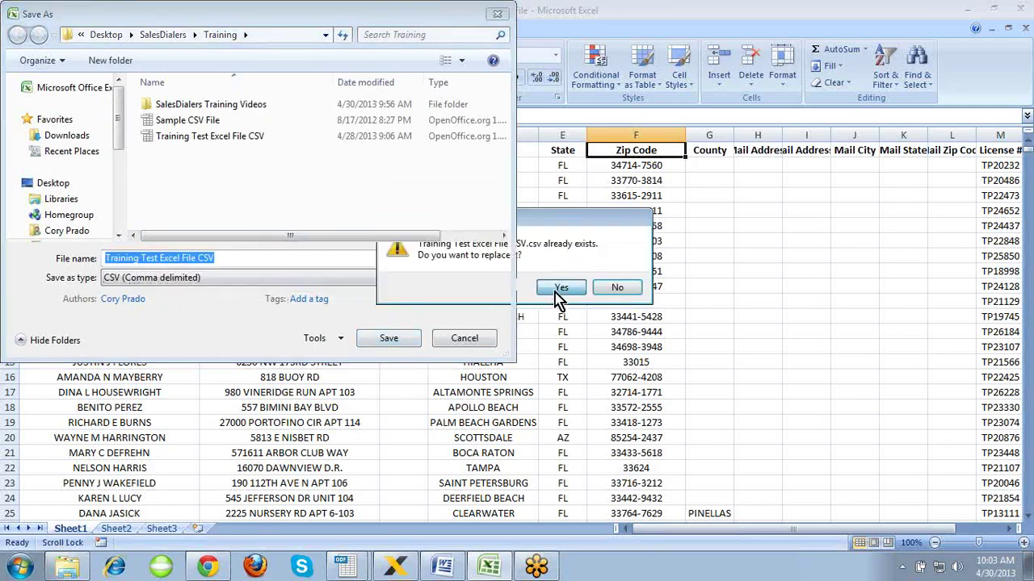
{"action": "left_click", "coordinate": [559, 291]}
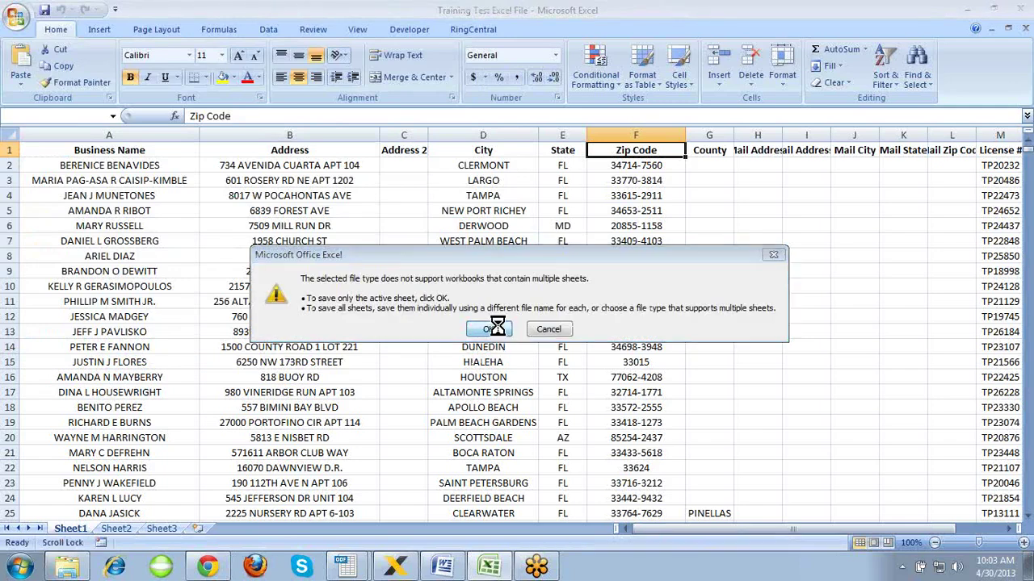
{"action": "left_click", "coordinate": [495, 328]}
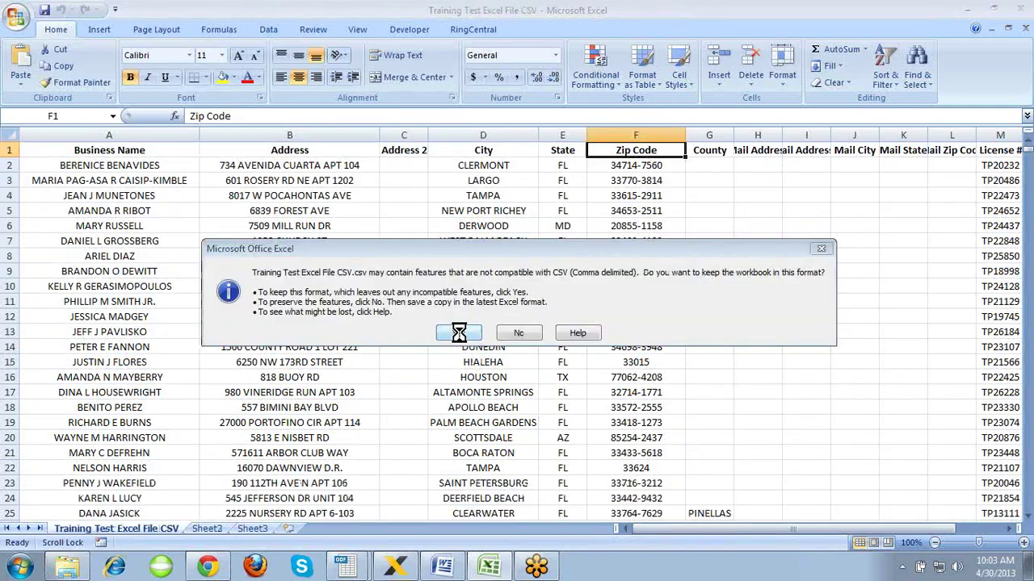
{"action": "left_click", "coordinate": [458, 333]}
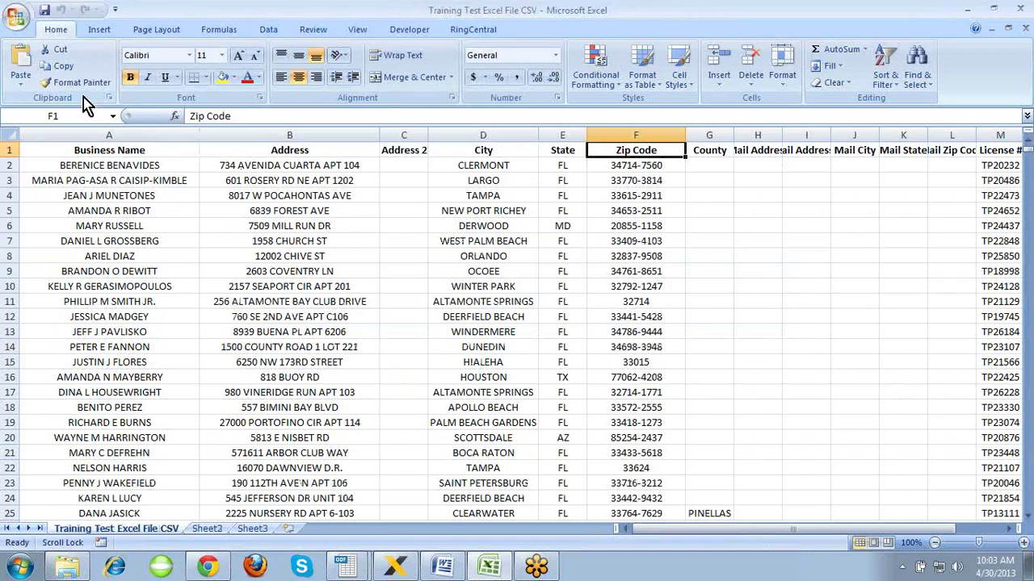
- Save the CSV file again, replacing it, keeping only the active sheet and the CSV format
{"action": "left_click", "coordinate": [20, 24]}
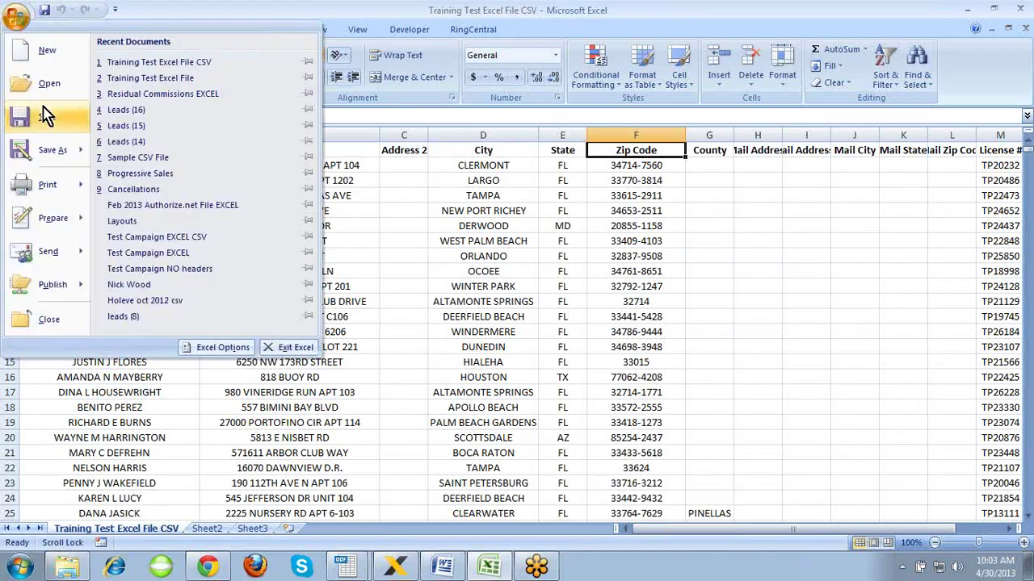
{"action": "left_click", "coordinate": [49, 153]}
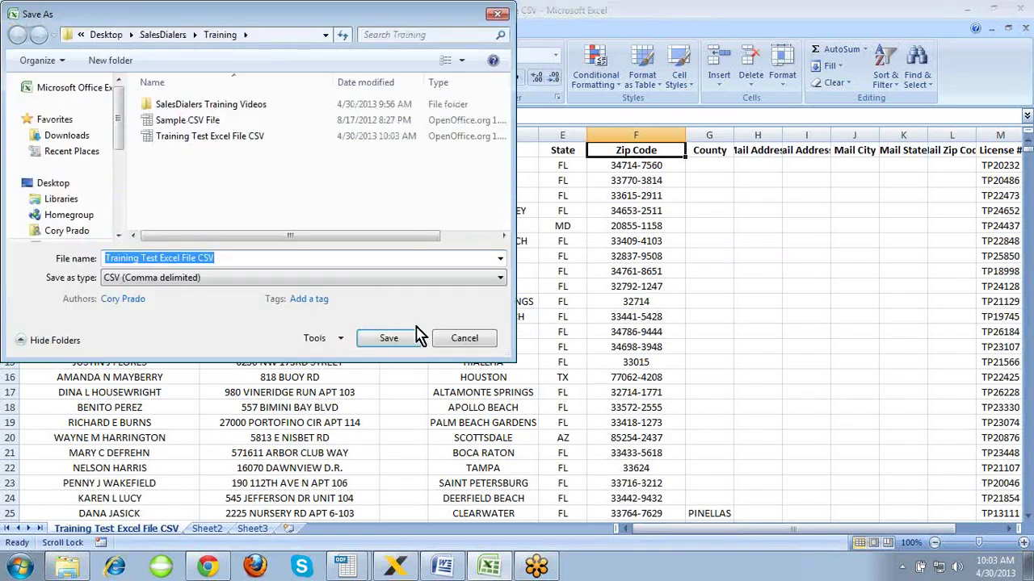
{"action": "left_click", "coordinate": [389, 339]}
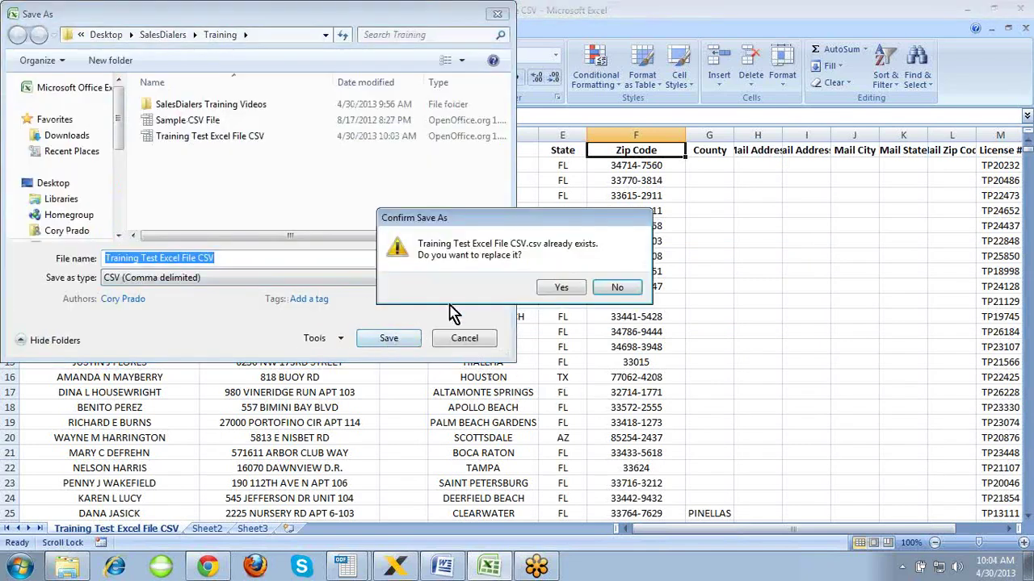
{"action": "left_click", "coordinate": [552, 290]}
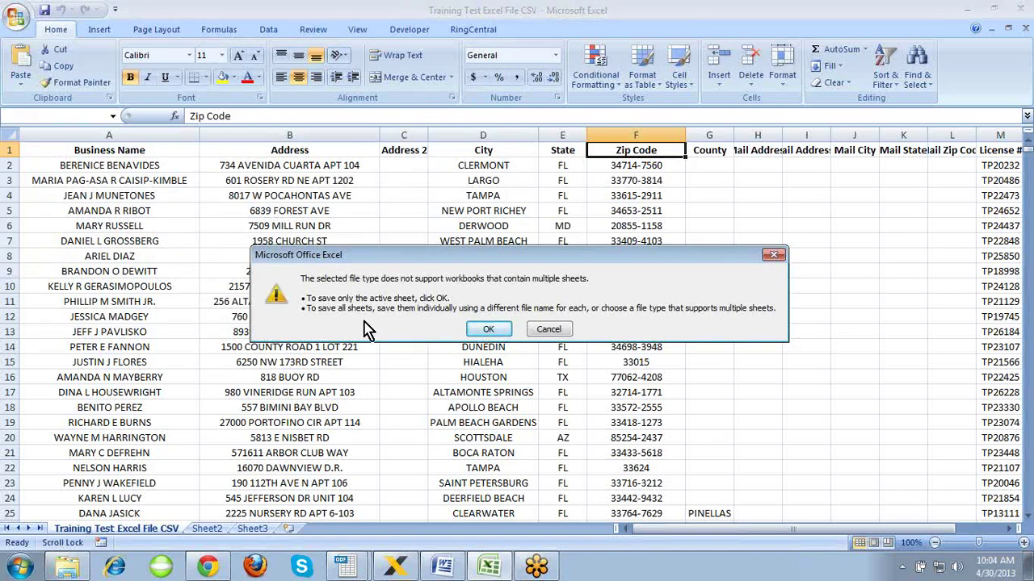
{"action": "left_click", "coordinate": [485, 331]}
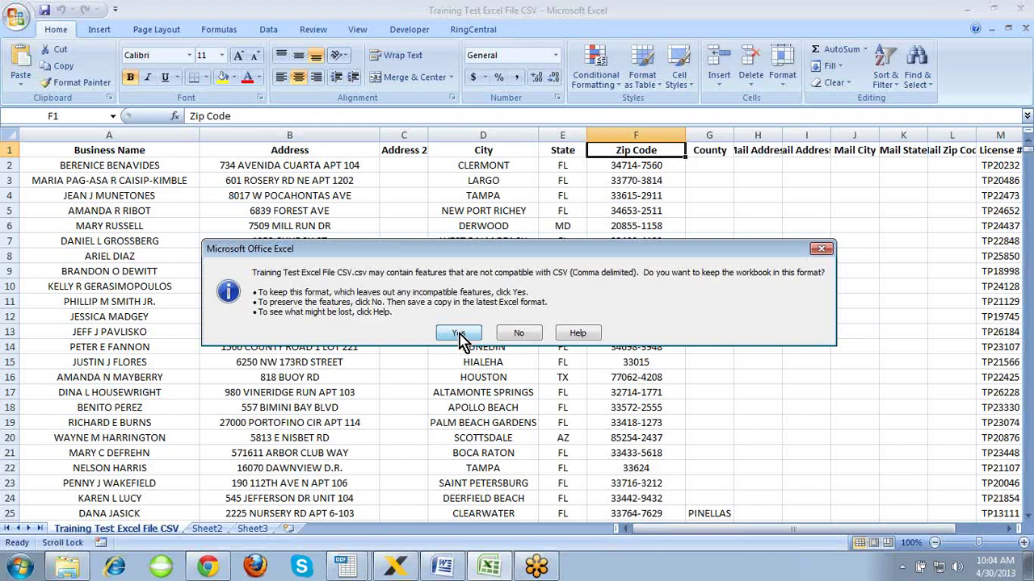
{"action": "left_click", "coordinate": [461, 336]}
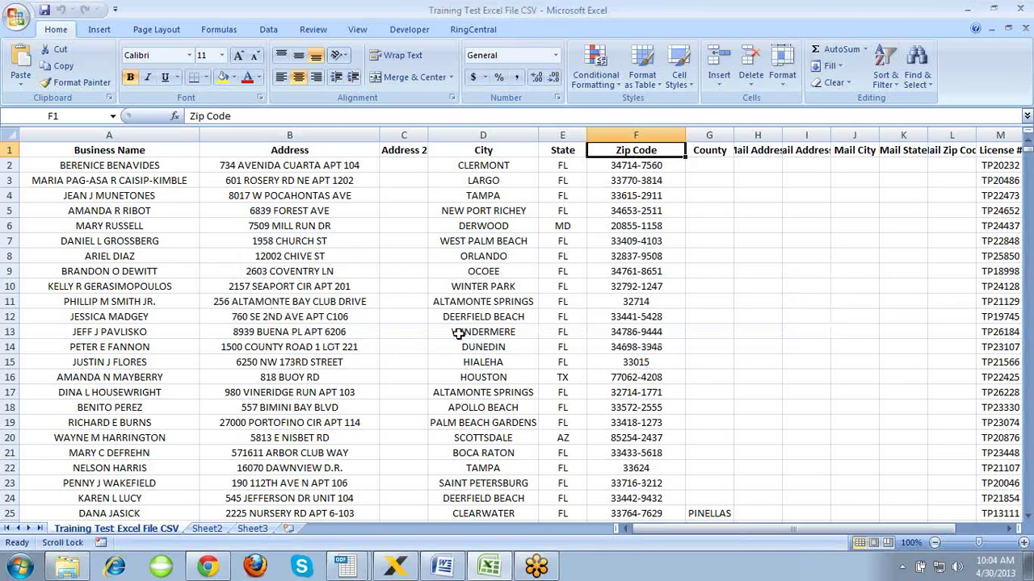
- Attach the FLORIDA Telemarketers CALL Campaign 1 to 2891 CSV and advance to Format your contacts
{"action": "left_click", "coordinate": [208, 568]}
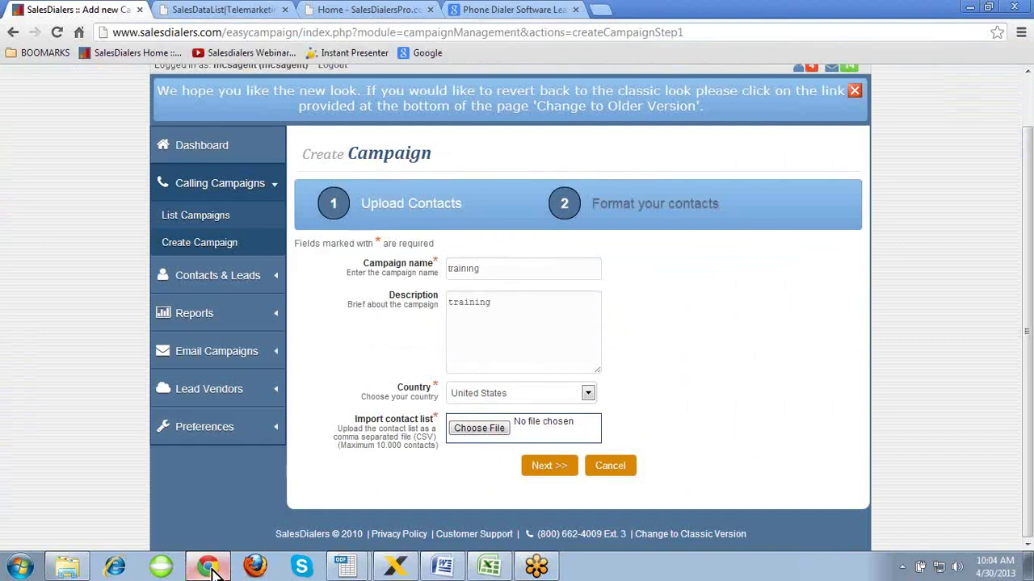
{"action": "left_click", "coordinate": [482, 445]}
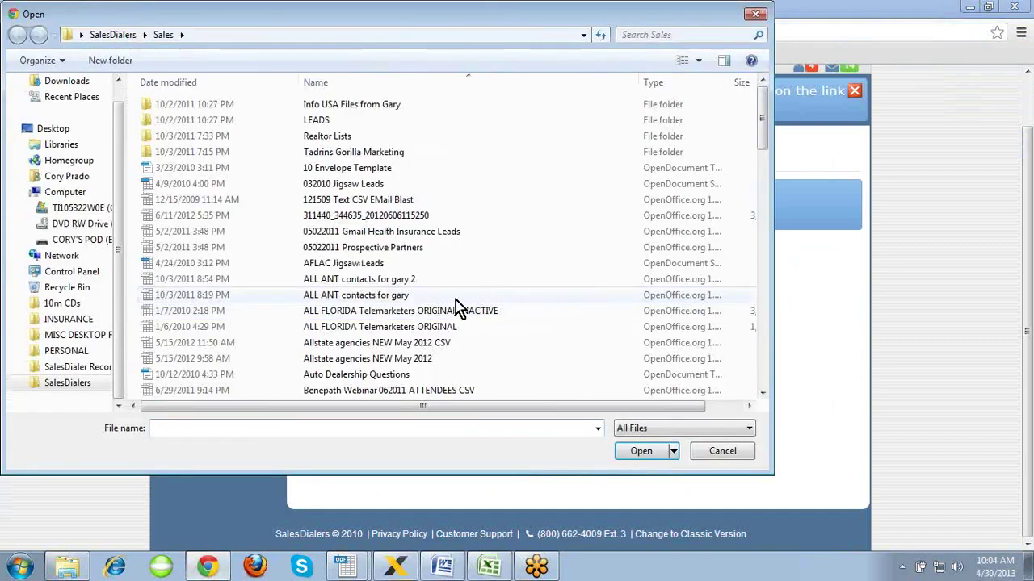
{"action": "scroll", "coordinate": [455, 303], "scroll_direction": "down", "scroll_amount": 3}
{"action": "scroll", "coordinate": [455, 303], "scroll_direction": "down", "scroll_amount": 12}
{"action": "left_click", "coordinate": [487, 250]}
{"action": "double_click", "coordinate": [487, 250]}
{"action": "left_click", "coordinate": [539, 466]}
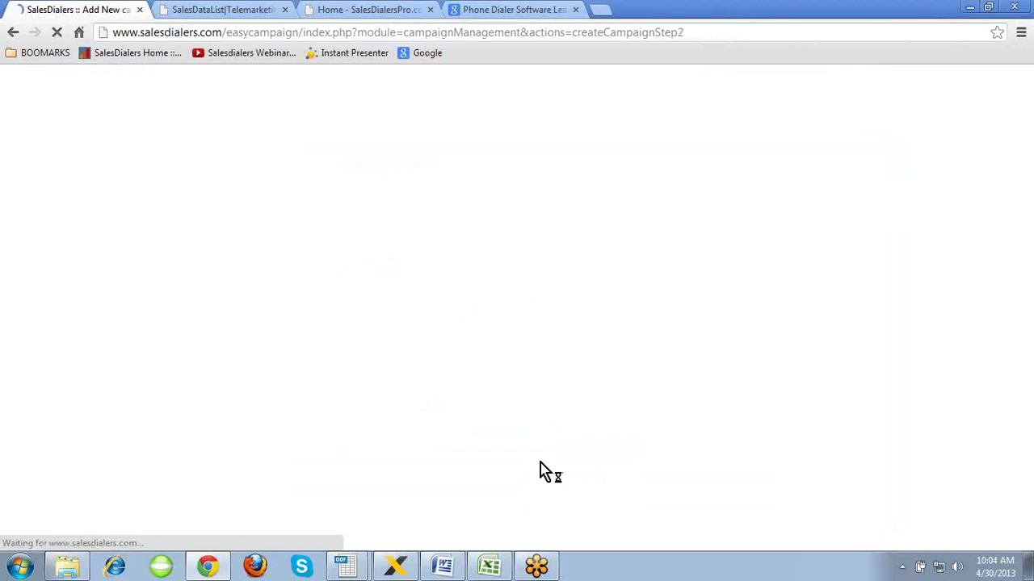
{"action": "scroll", "coordinate": [723, 396], "scroll_direction": "down", "scroll_amount": 2}
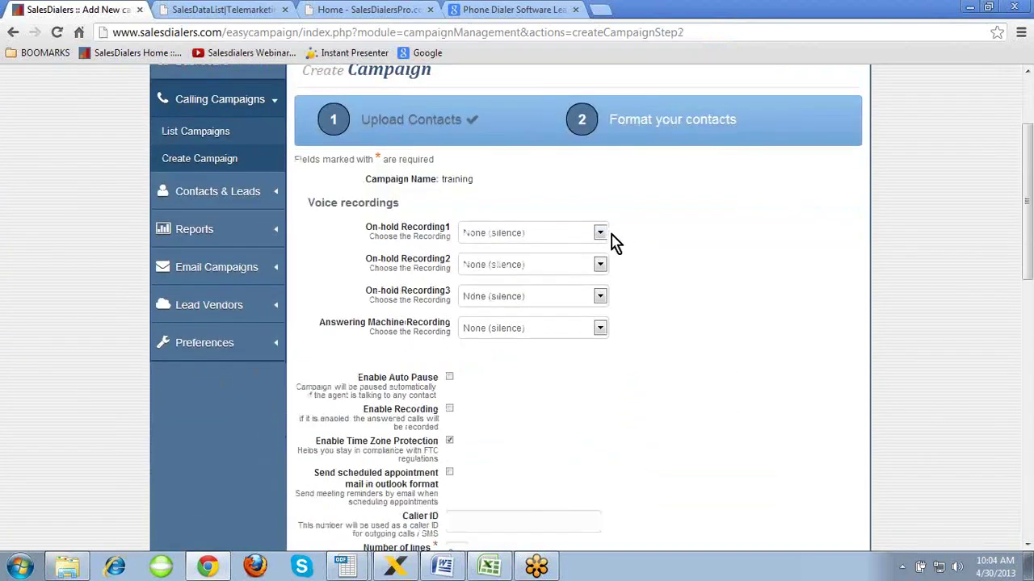
- Assign the '1 5 sec', '2 5 sec' and '3 5 sec' clips to On-hold Recordings 1, 2 and 3
{"action": "left_click", "coordinate": [601, 234]}
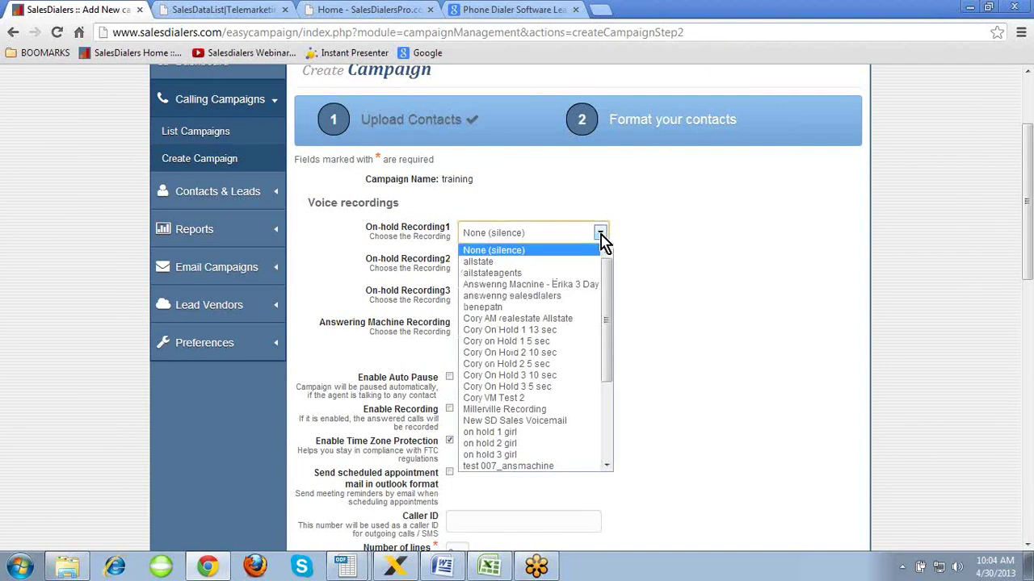
{"action": "left_click", "coordinate": [567, 432]}
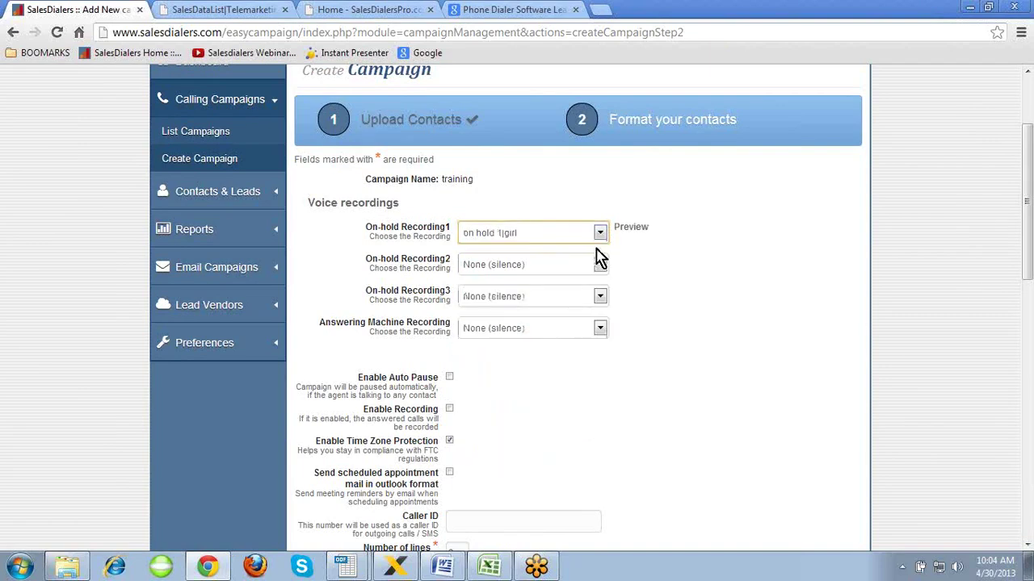
{"action": "left_click", "coordinate": [600, 265]}
{"action": "left_click", "coordinate": [556, 482]}
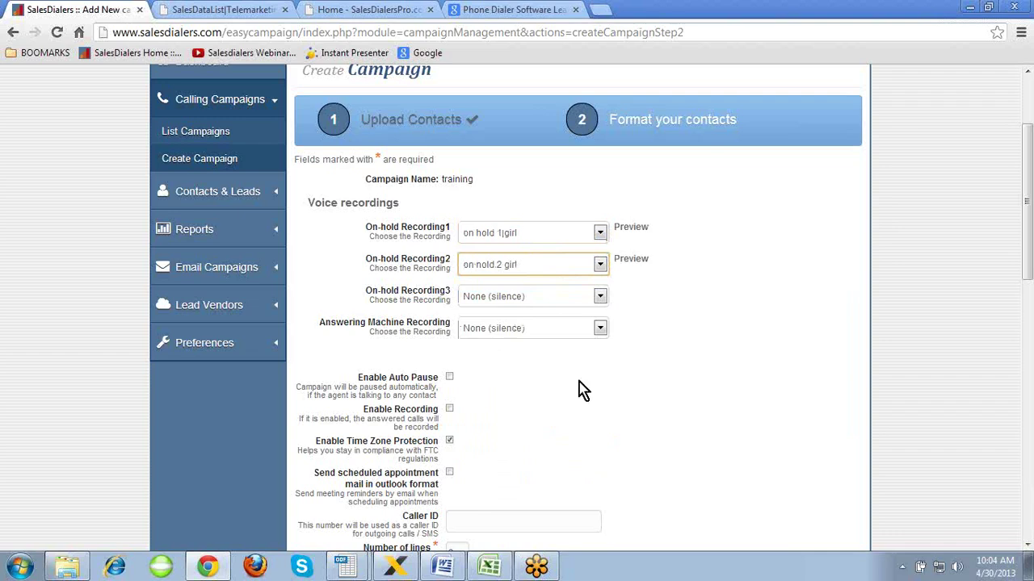
{"action": "left_click", "coordinate": [601, 299]}
{"action": "left_click", "coordinate": [600, 233]}
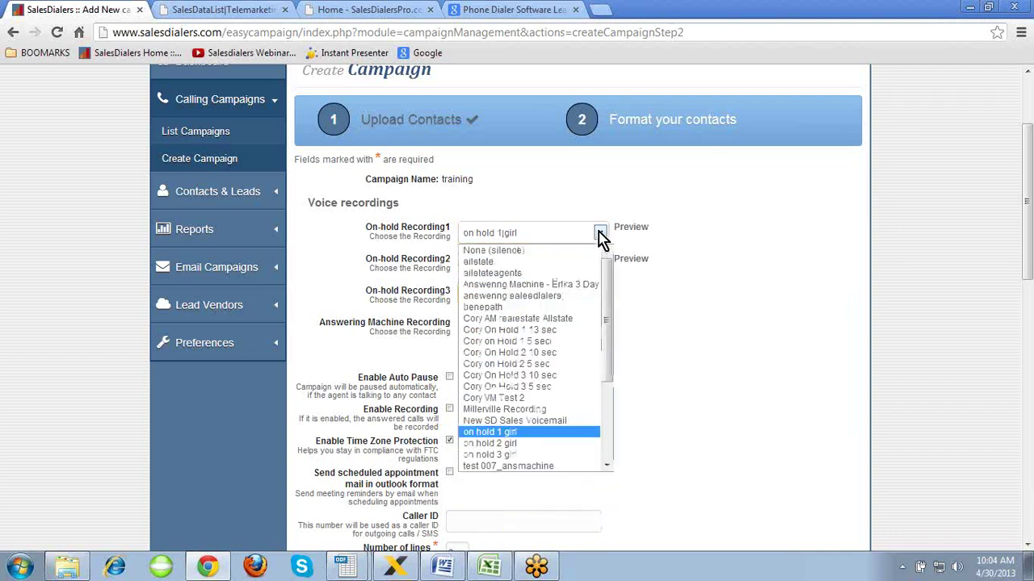
{"action": "left_click", "coordinate": [559, 346]}
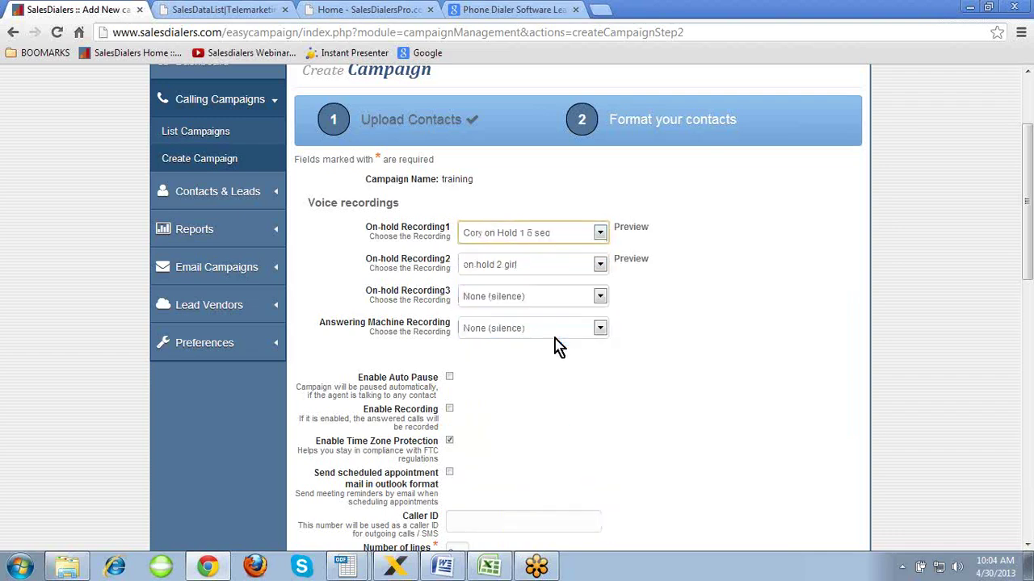
{"action": "left_click", "coordinate": [600, 265]}
{"action": "left_click", "coordinate": [565, 404]}
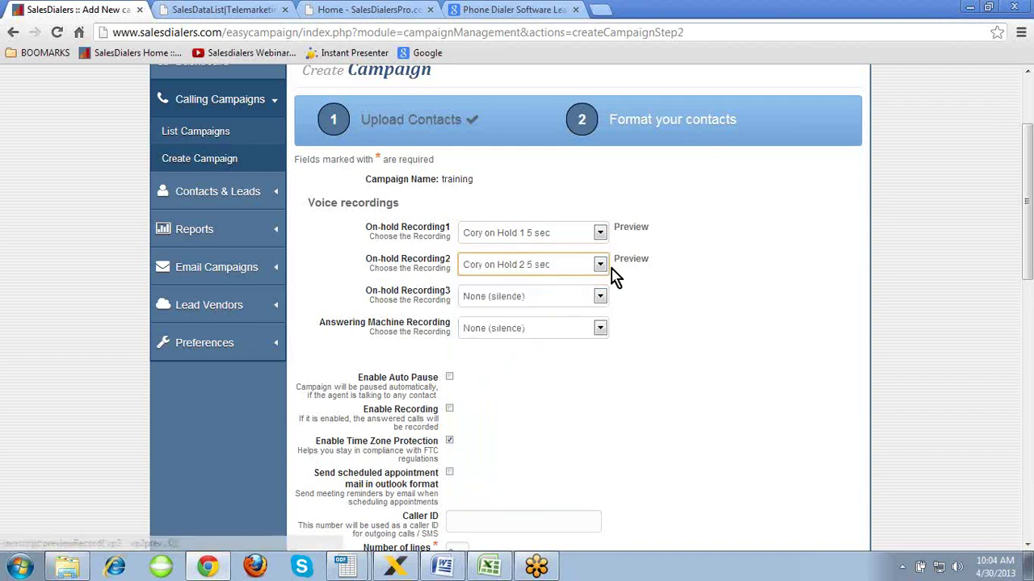
{"action": "left_click", "coordinate": [600, 296]}
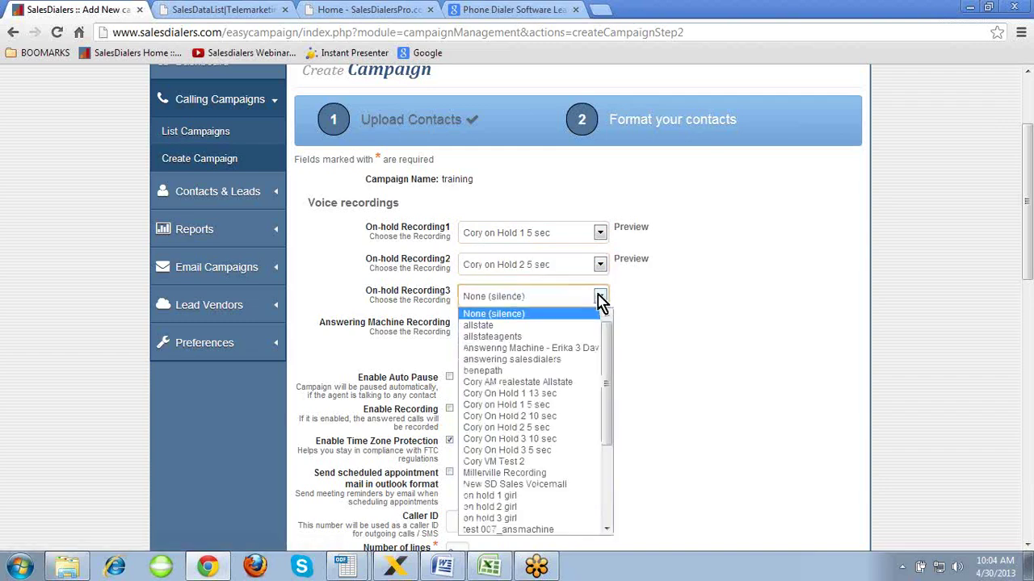
{"action": "left_click", "coordinate": [557, 451]}
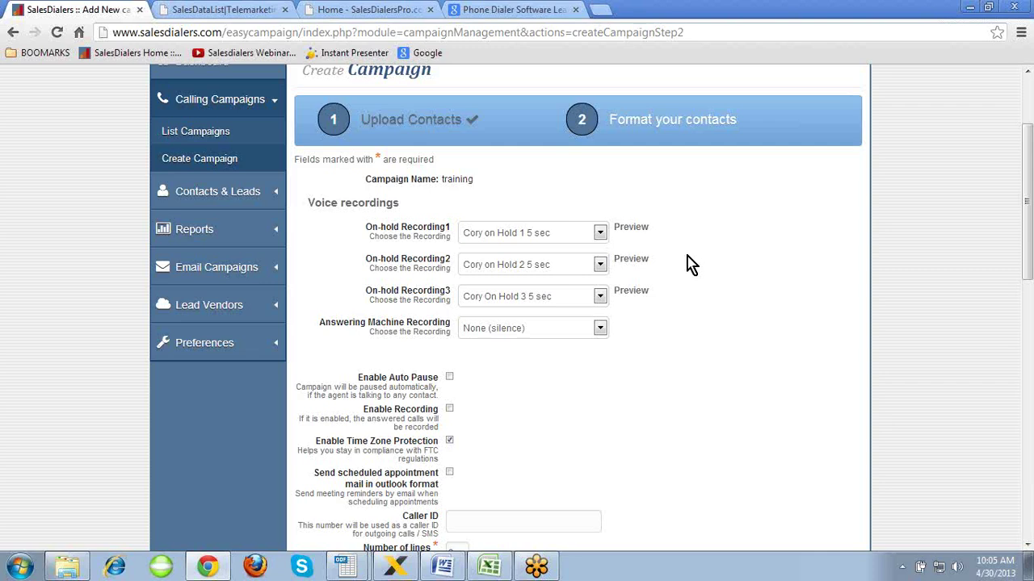
{"action": "left_click", "coordinate": [687, 256]}
- Use the 'answering salesdialers' recording for answering machines and enable auto pause
{"action": "scroll", "coordinate": [687, 256], "scroll_direction": "down", "scroll_amount": 3}
{"action": "left_click", "coordinate": [600, 212]}
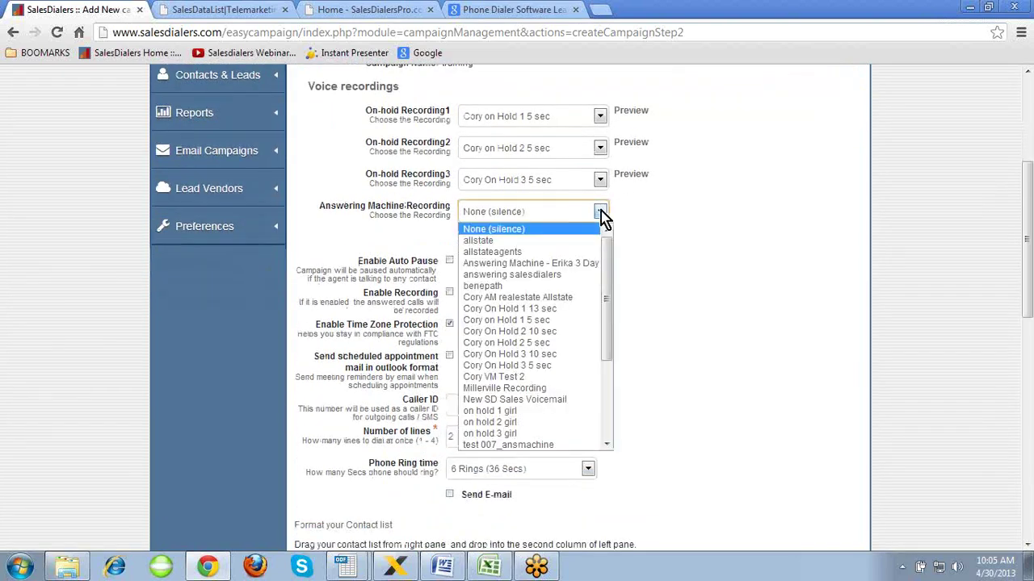
{"action": "left_click", "coordinate": [558, 277]}
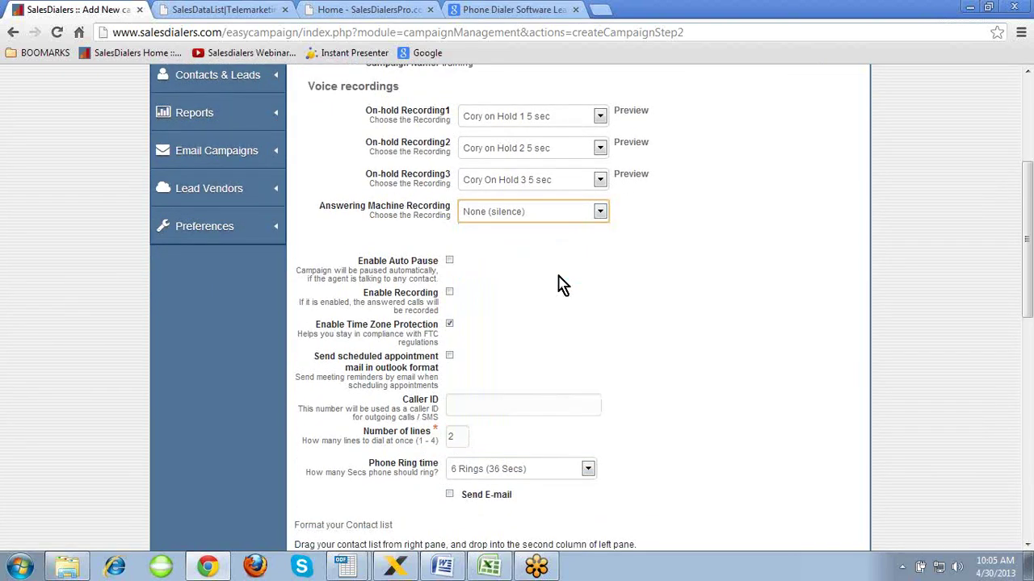
{"action": "left_click", "coordinate": [694, 219]}
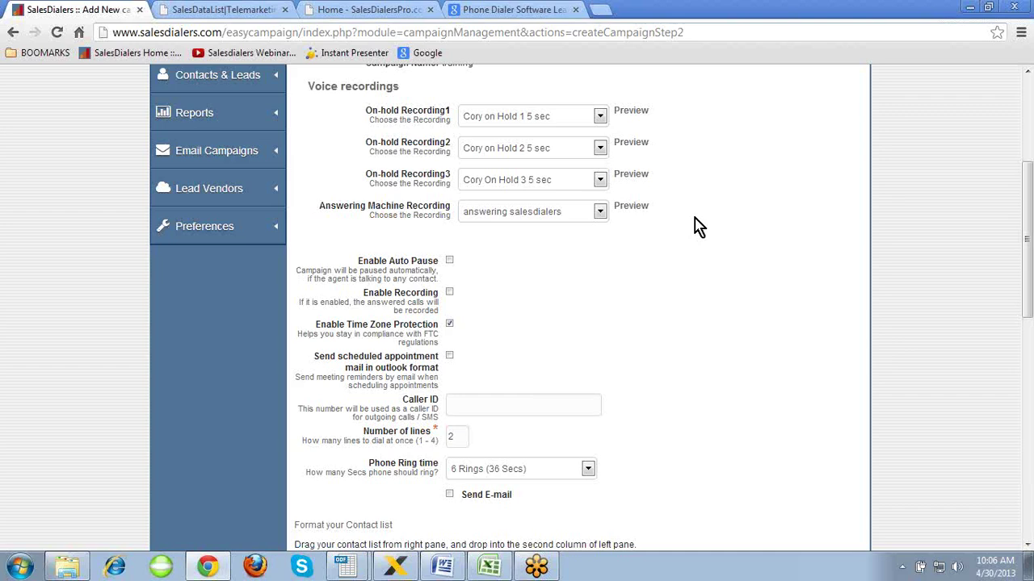
{"action": "left_click", "coordinate": [695, 217]}
{"action": "scroll", "coordinate": [694, 218], "scroll_direction": "down", "scroll_amount": 1}
{"action": "left_click", "coordinate": [450, 185]}
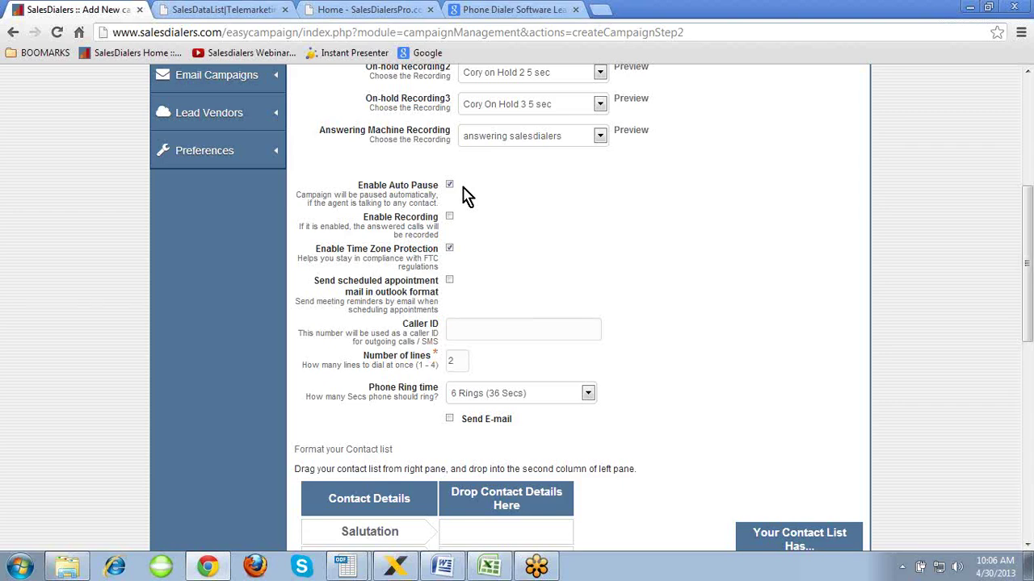
- Enable call recording and Outlook-format appointment mail, and set the number of lines to 2
{"action": "left_click", "coordinate": [449, 217]}
{"action": "scroll", "coordinate": [485, 257], "scroll_direction": "down", "scroll_amount": 1}
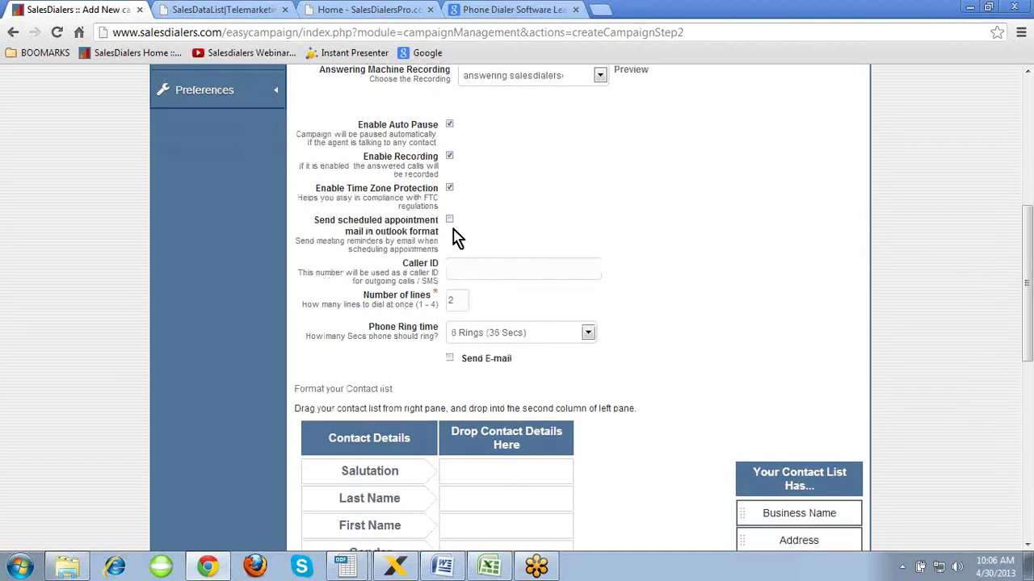
{"action": "left_click", "coordinate": [450, 220]}
{"action": "left_click", "coordinate": [456, 270]}
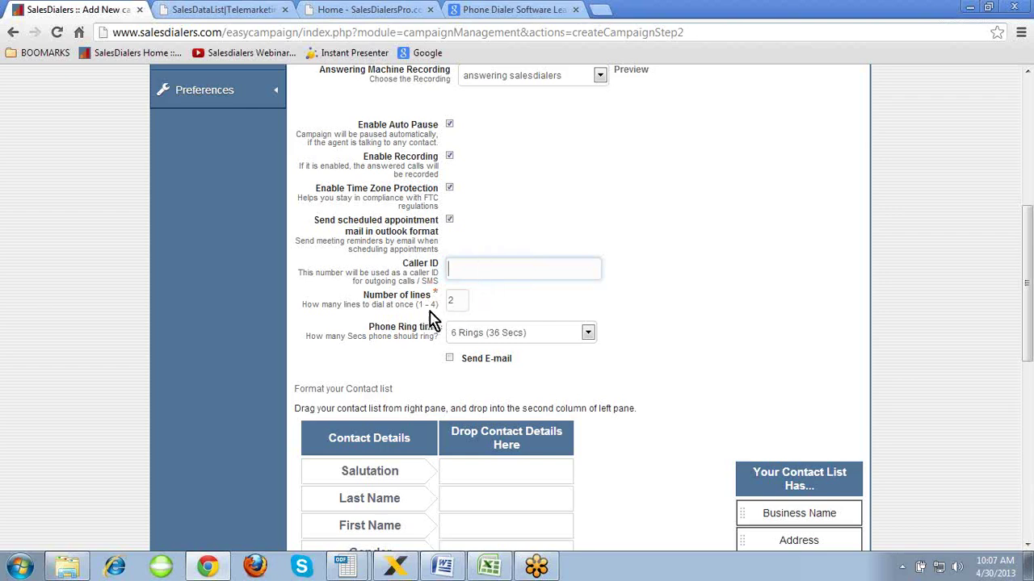
{"action": "double_click", "coordinate": [455, 300]}
{"action": "left_click", "coordinate": [521, 302]}
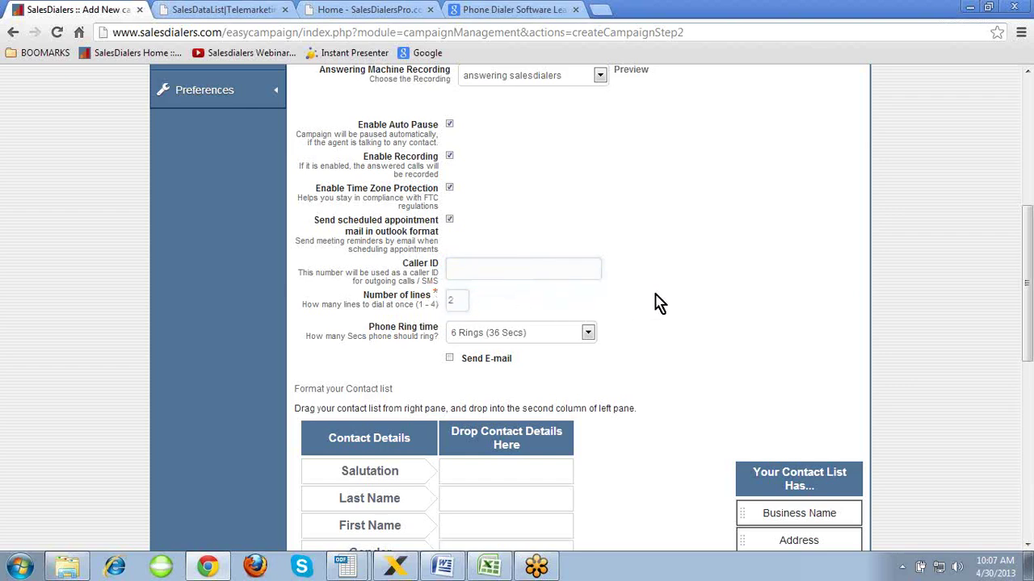
- Set the phone ring time to 4 Rings (24 Secs)
{"action": "scroll", "coordinate": [665, 303], "scroll_direction": "down", "scroll_amount": 1}
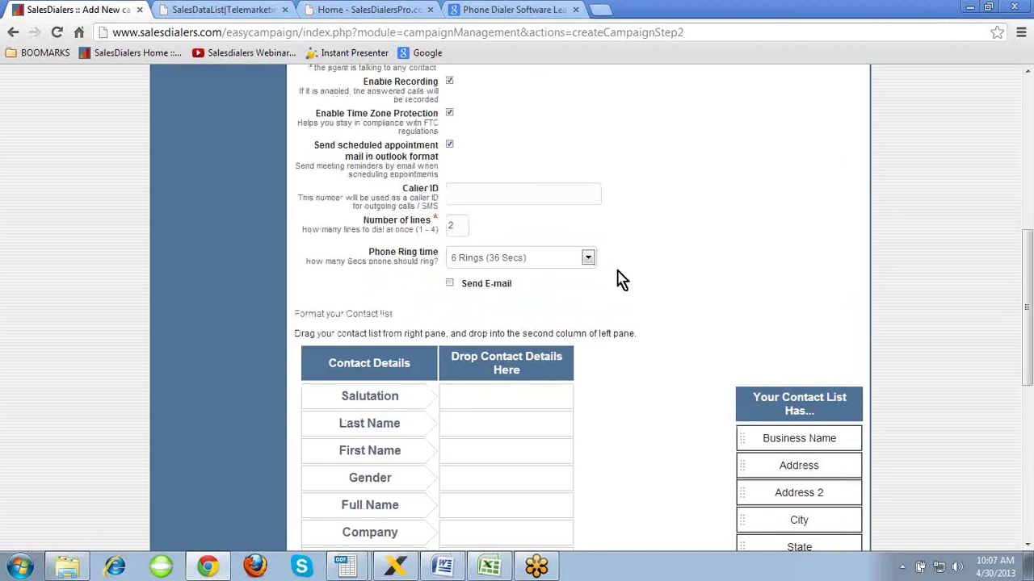
{"action": "left_click", "coordinate": [588, 257]}
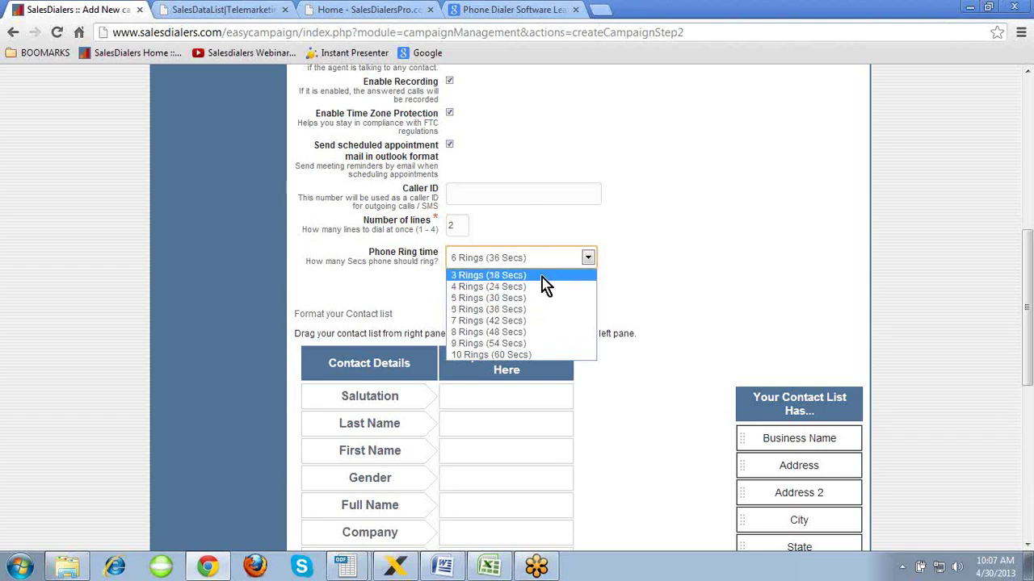
{"action": "left_click", "coordinate": [542, 287]}
- Turn on e-mailing leads using the Partnership with eBridge template
{"action": "left_click", "coordinate": [645, 260]}
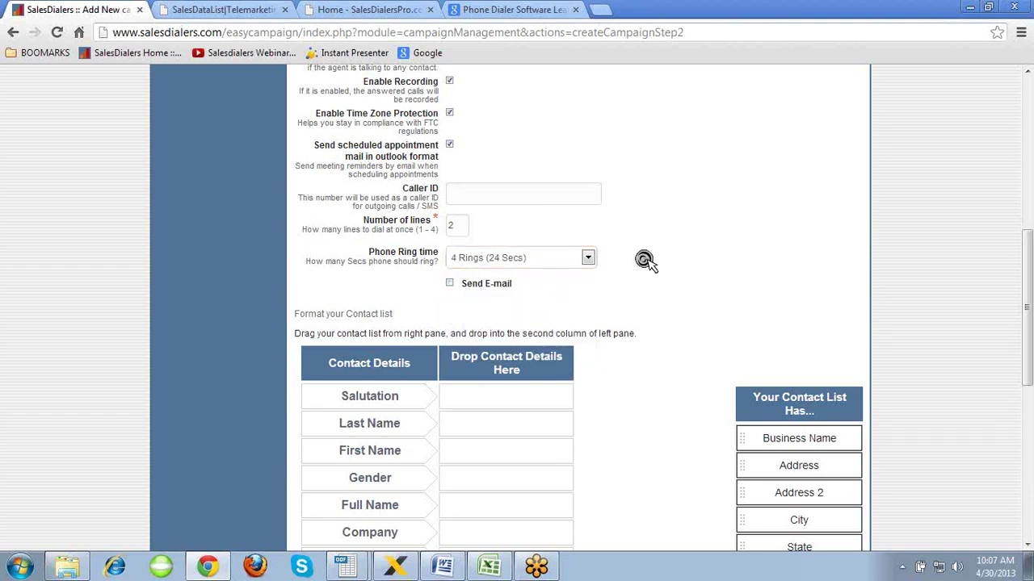
{"action": "scroll", "coordinate": [646, 263], "scroll_direction": "down", "scroll_amount": 1}
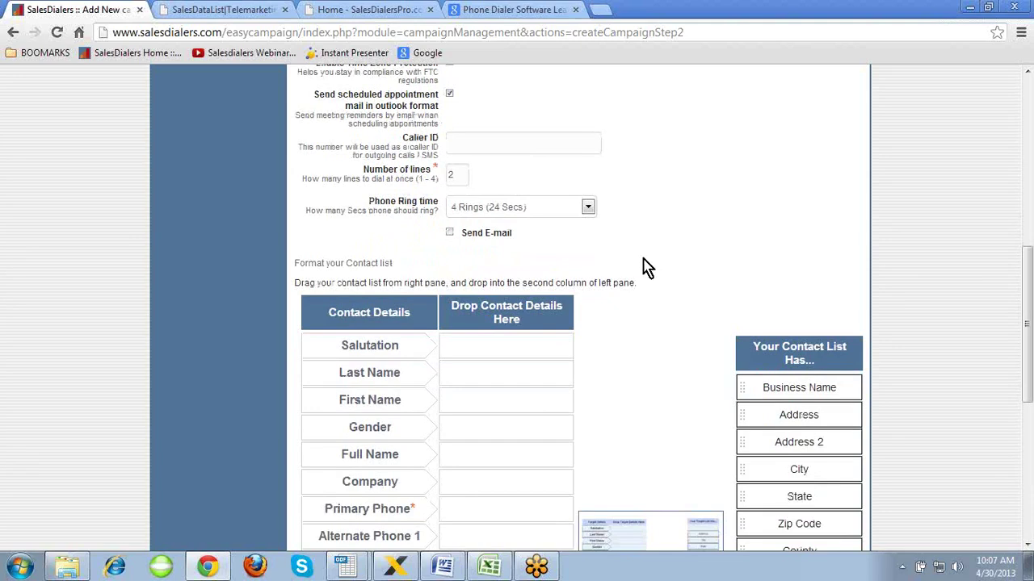
{"action": "left_click", "coordinate": [450, 232]}
{"action": "scroll", "coordinate": [536, 254], "scroll_direction": "down", "scroll_amount": 1}
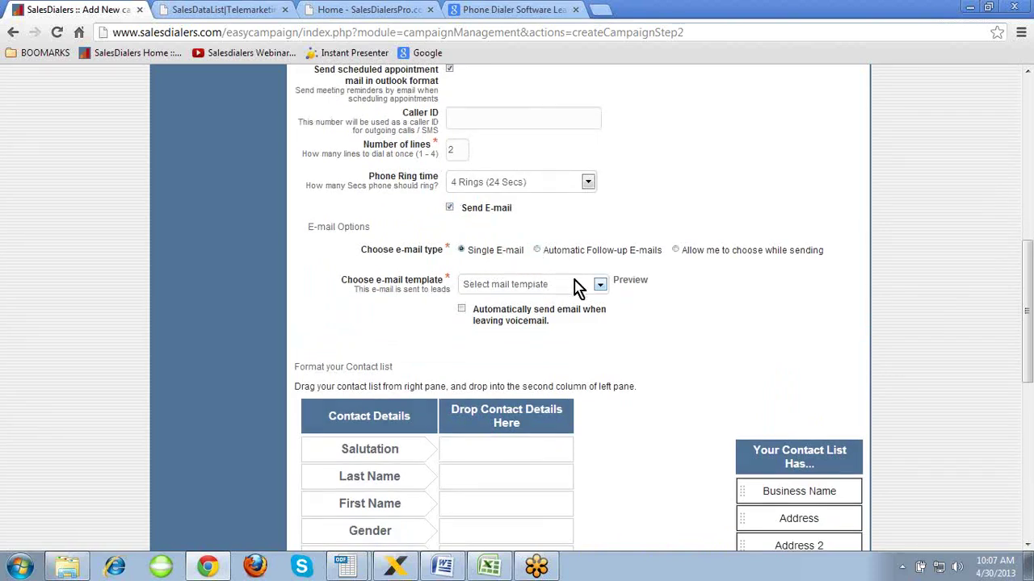
{"action": "left_click", "coordinate": [599, 286]}
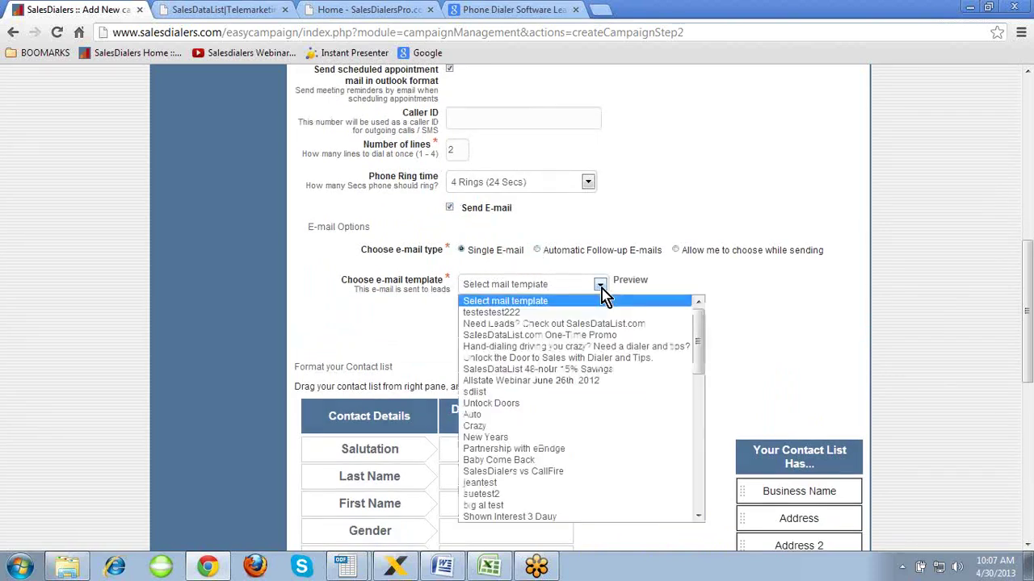
{"action": "left_click", "coordinate": [592, 449]}
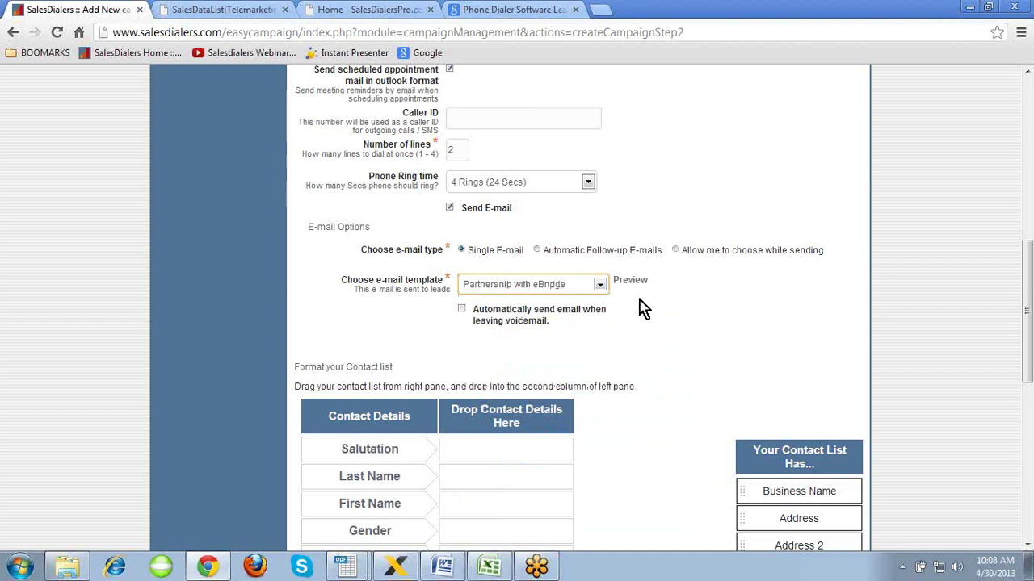
- Let the agent choose templates, selecting Need Leads? Check out SalesDataList.com plus another
{"action": "left_click", "coordinate": [677, 250]}
{"action": "left_click", "coordinate": [566, 314]}
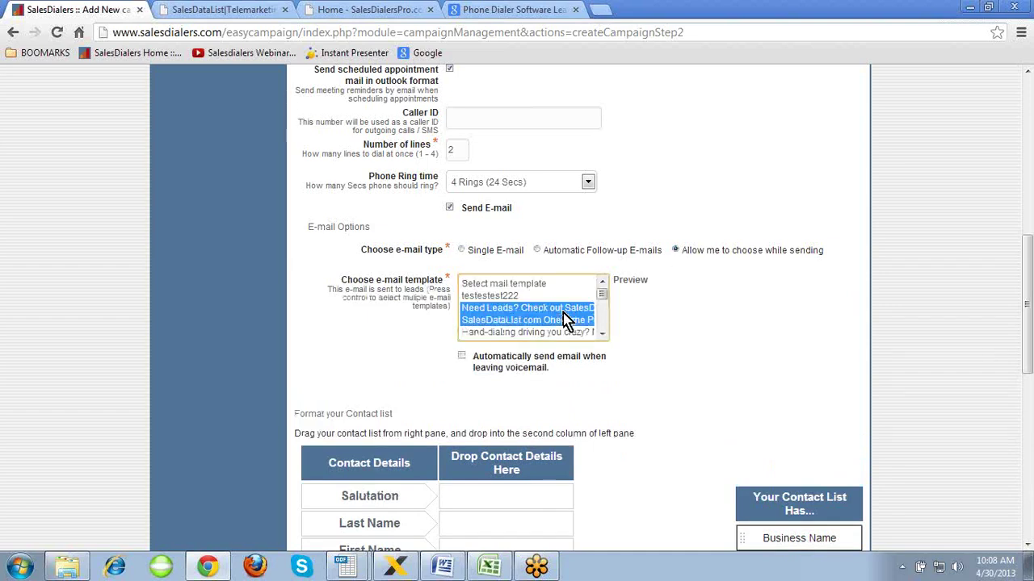
{"action": "key", "text": "shift+Down"}
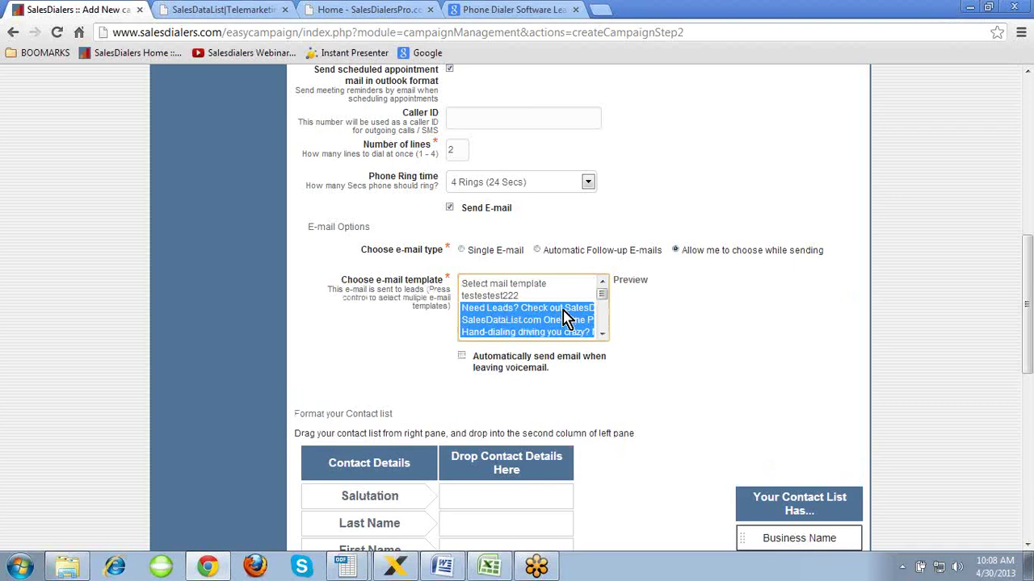
- Switch to automatic follow-up e-mails and auto-send e-mail when leaving voicemail
{"action": "left_click", "coordinate": [539, 252]}
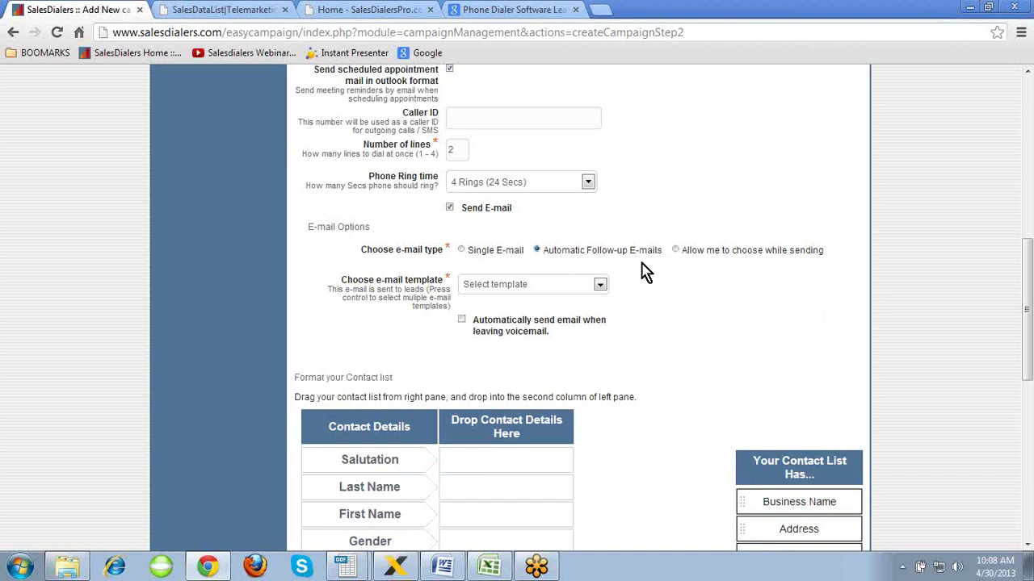
{"action": "middle_click", "coordinate": [638, 280]}
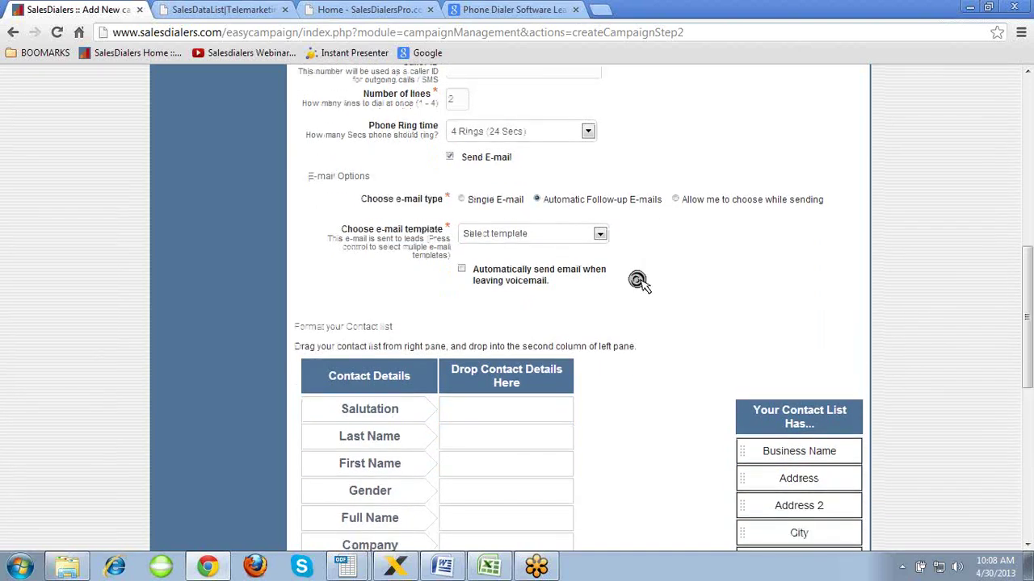
{"action": "middle_click", "coordinate": [641, 280]}
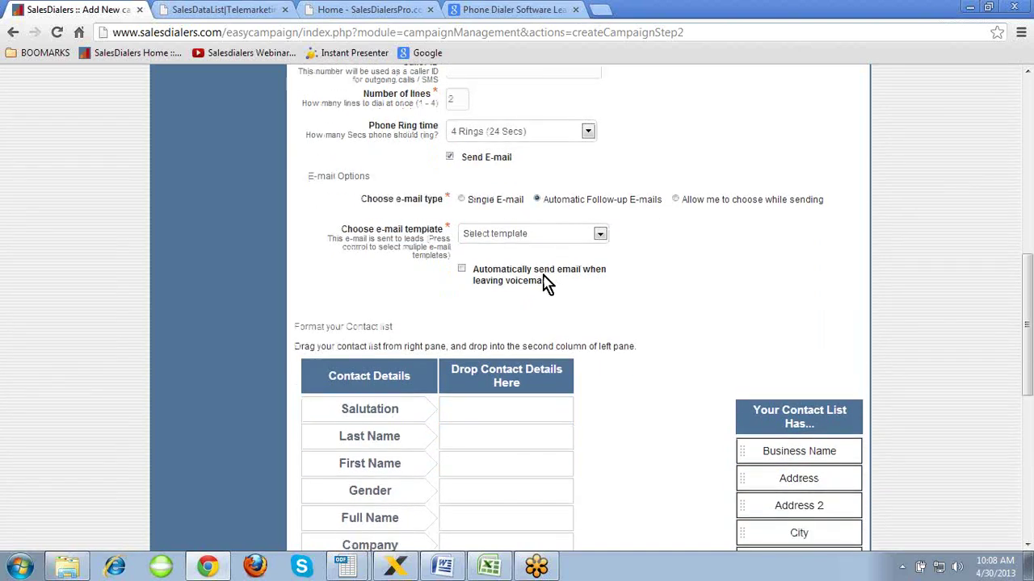
{"action": "left_click", "coordinate": [462, 270]}
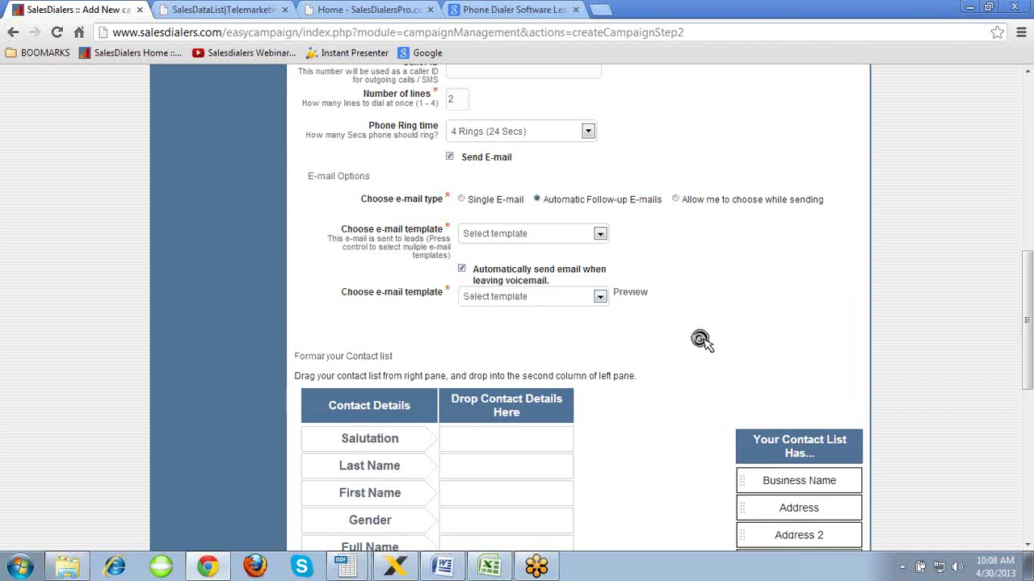
{"action": "scroll", "coordinate": [700, 339], "scroll_direction": "down", "scroll_amount": 3}
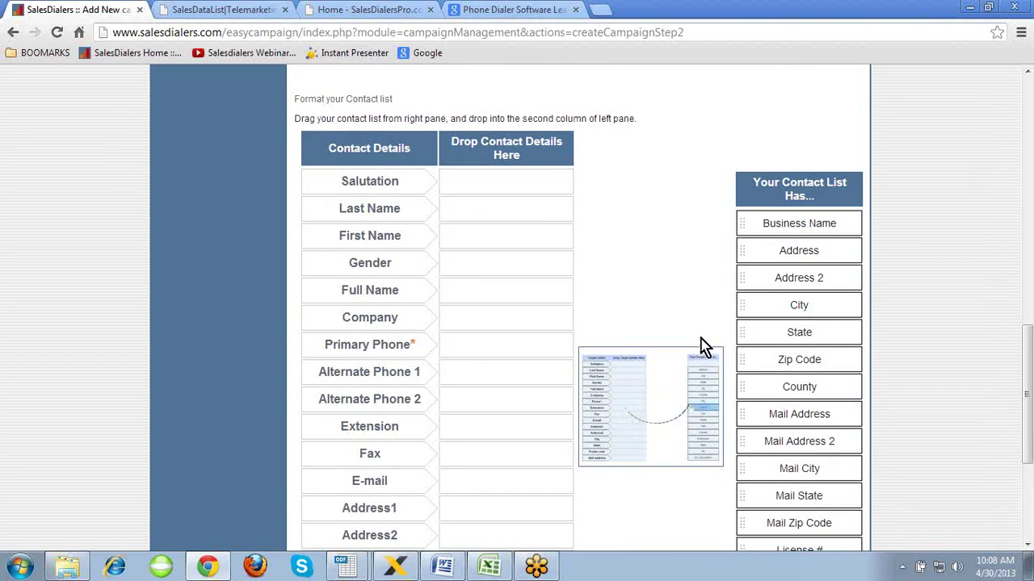
- Map Business Name to Company, Phone Number to Primary Phone, and E-Mail to E-mail
{"action": "left_click_drag", "start_coordinate": [777, 224], "coordinate": [522, 316]}
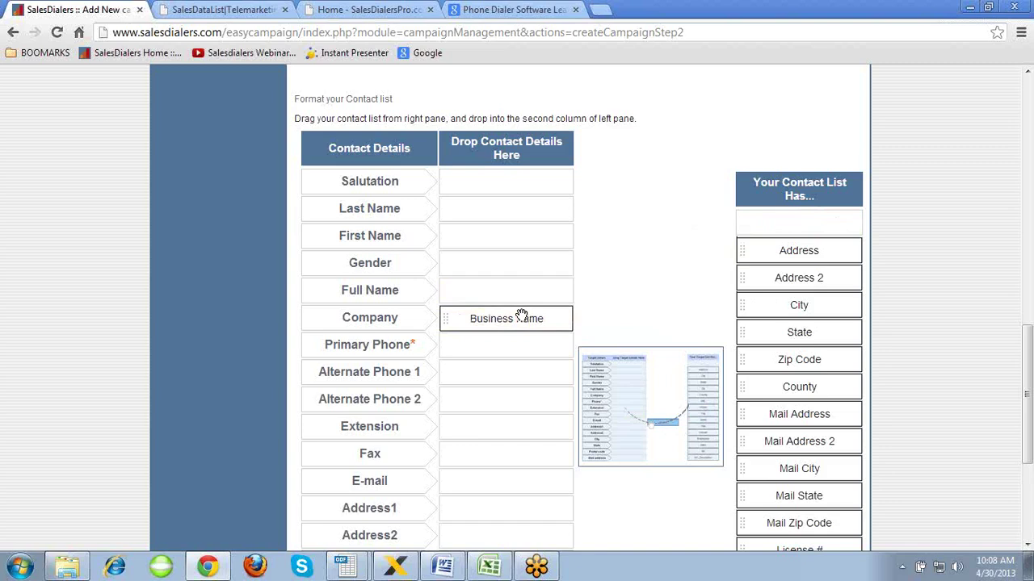
{"action": "scroll", "coordinate": [660, 310], "scroll_direction": "down", "scroll_amount": 1}
{"action": "scroll", "coordinate": [660, 309], "scroll_direction": "down", "scroll_amount": 1}
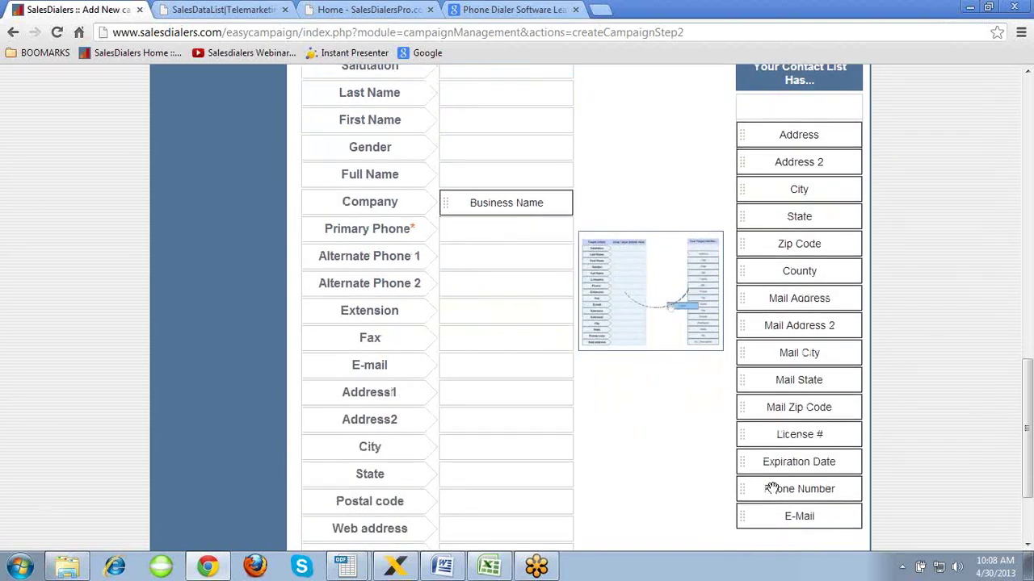
{"action": "left_click_drag", "start_coordinate": [769, 488], "coordinate": [511, 230]}
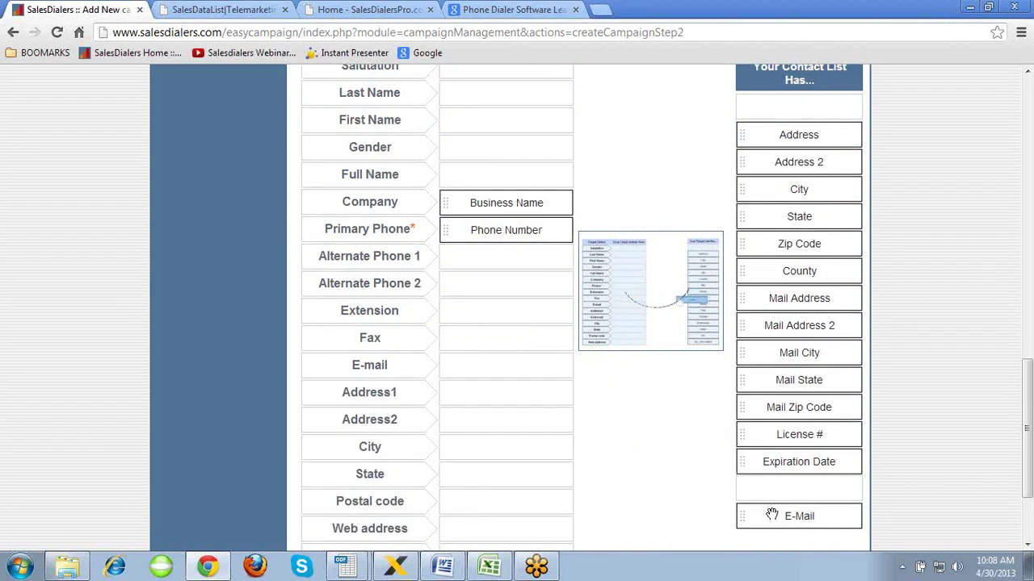
{"action": "left_click_drag", "start_coordinate": [743, 512], "coordinate": [512, 360]}
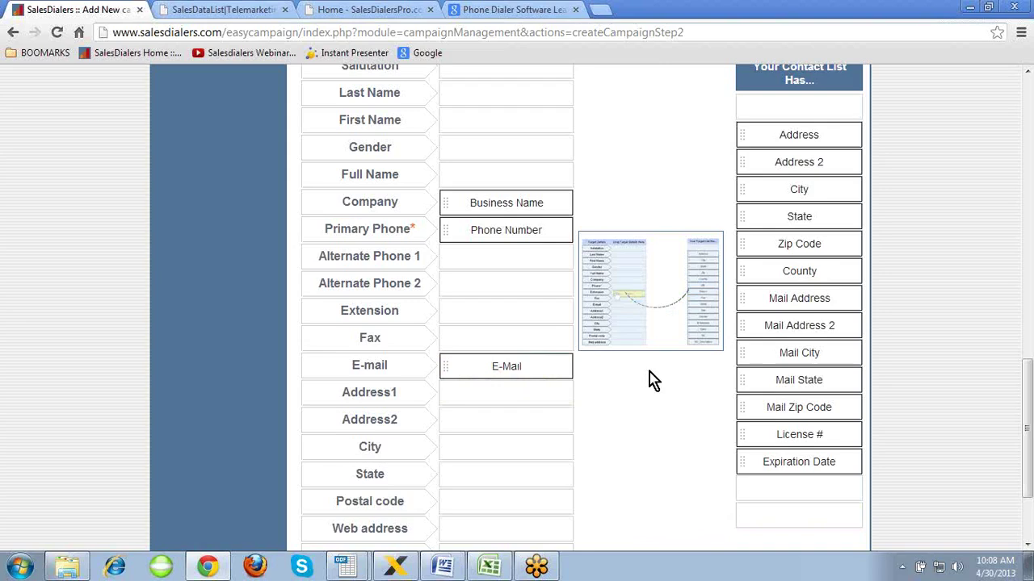
{"action": "scroll", "coordinate": [650, 373], "scroll_direction": "up", "scroll_amount": 2}
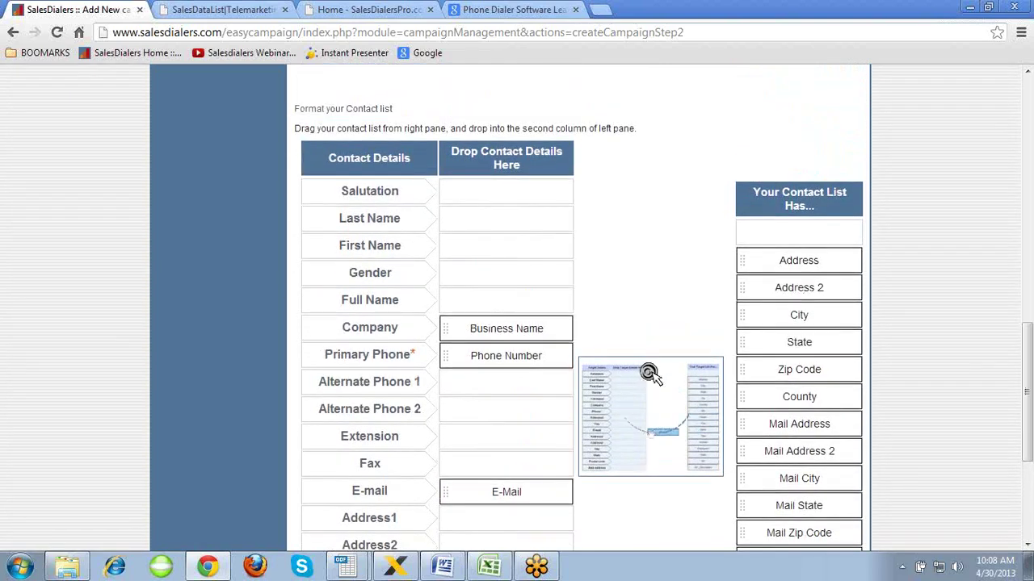
{"action": "scroll", "coordinate": [650, 373], "scroll_direction": "down", "scroll_amount": 1}
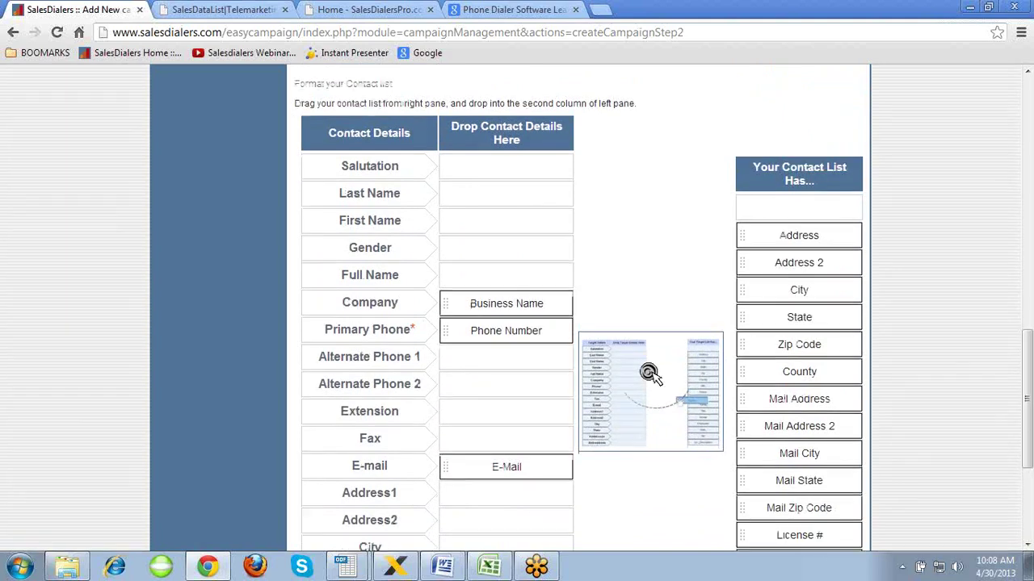
{"action": "scroll", "coordinate": [650, 373], "scroll_direction": "down", "scroll_amount": 3}
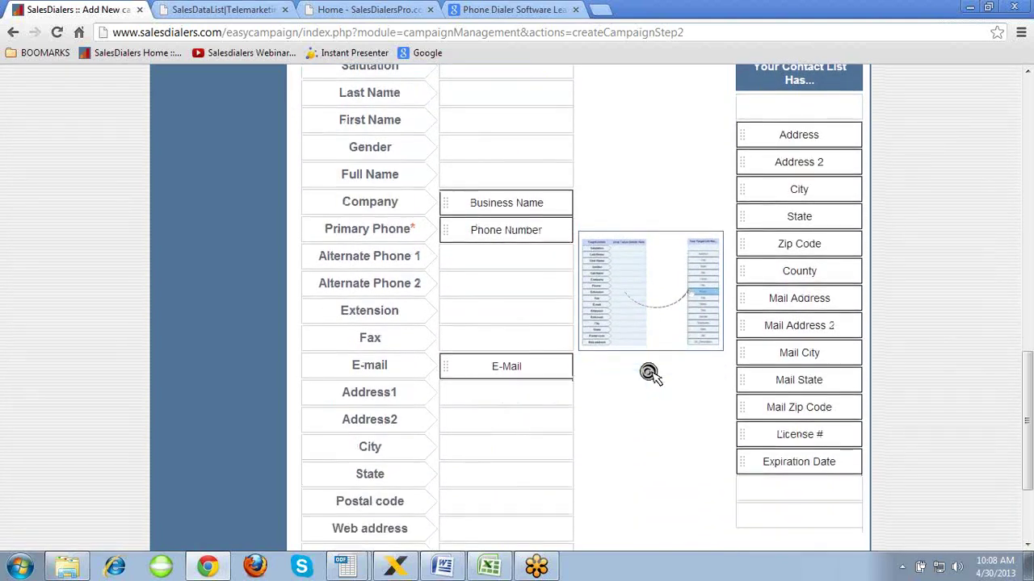
{"action": "scroll", "coordinate": [650, 373], "scroll_direction": "down", "scroll_amount": 1}
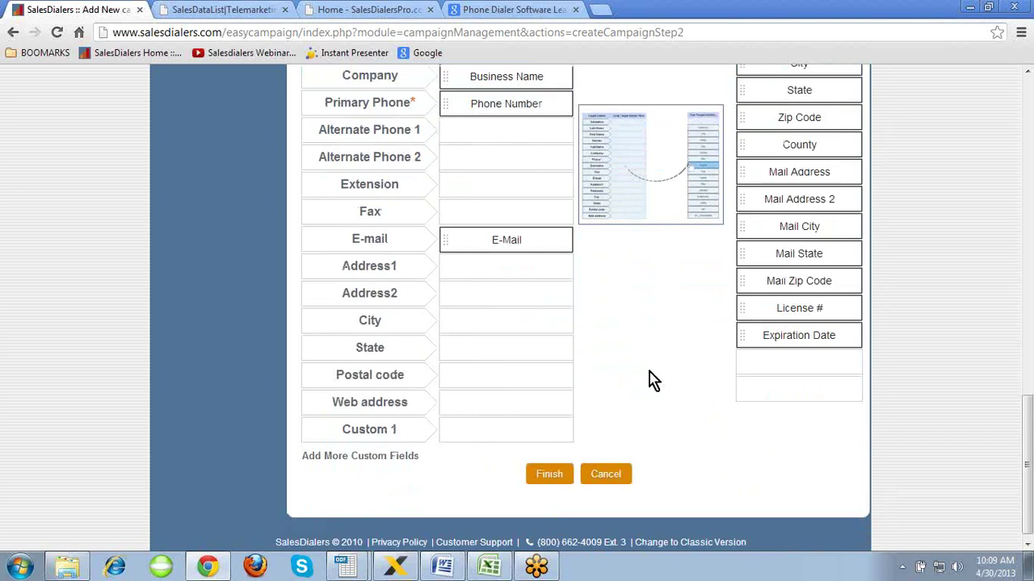
- Add more custom field rows and name them Hgt/Wgt, Home Value and Sales Volume
{"action": "left_click", "coordinate": [404, 457]}
{"action": "left_click", "coordinate": [390, 430]}
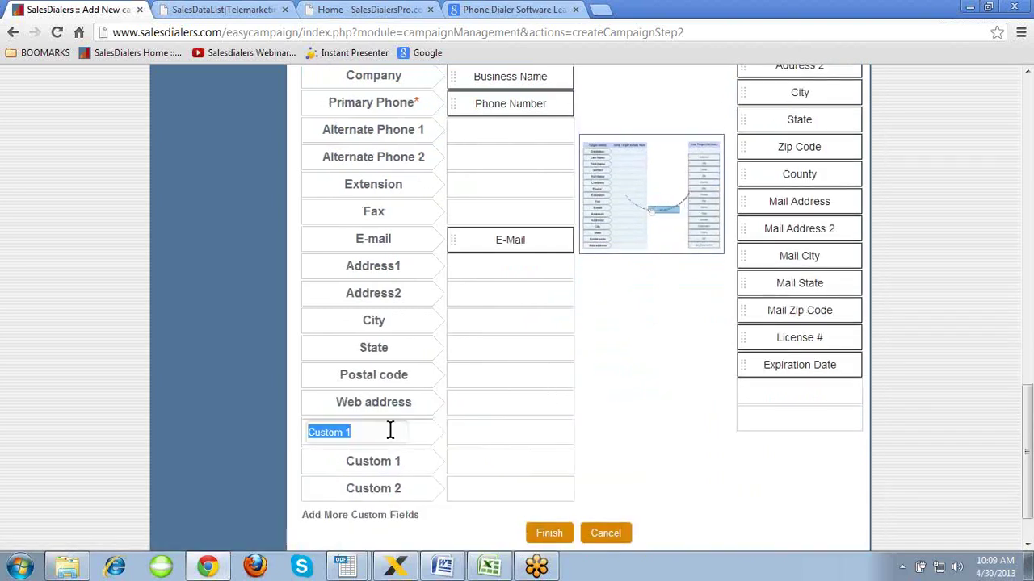
{"action": "type", "text": "Hgt/Wgt"}
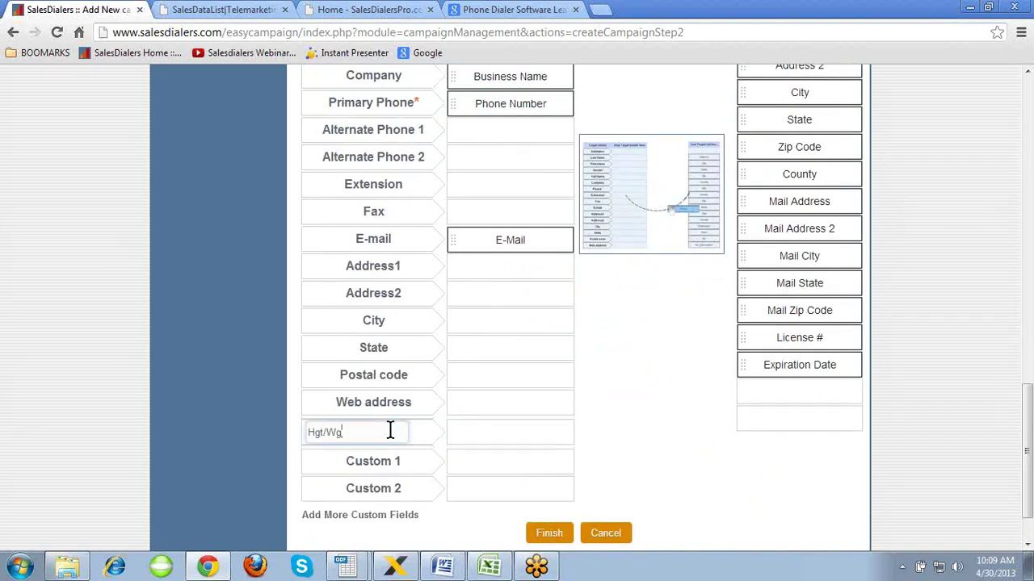
{"action": "left_click", "coordinate": [400, 459]}
{"action": "type", "text": "H"}
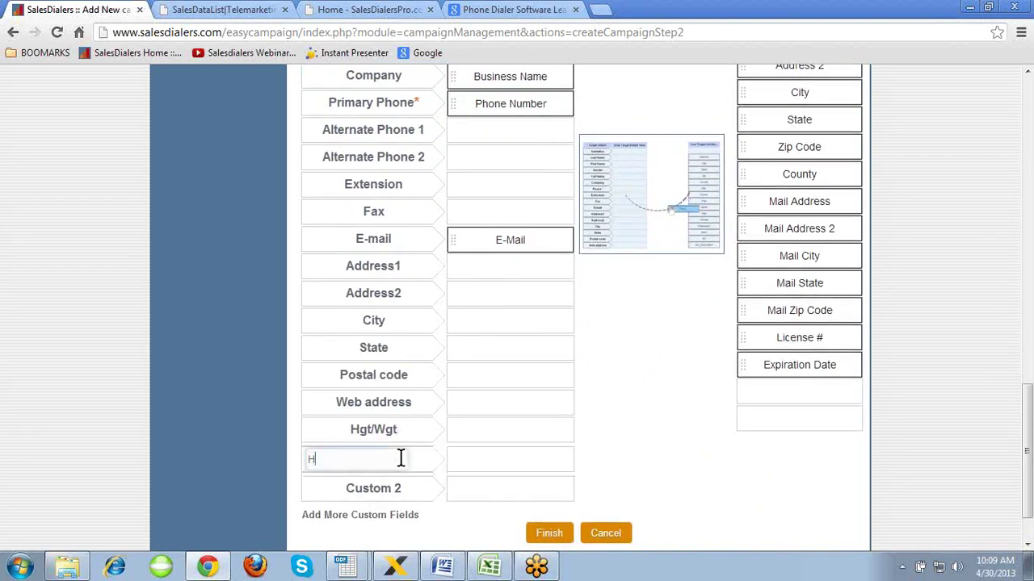
{"action": "type", "text": "ome Value"}
{"action": "left_click", "coordinate": [402, 488]}
{"action": "type", "text": "Sales Volume"}
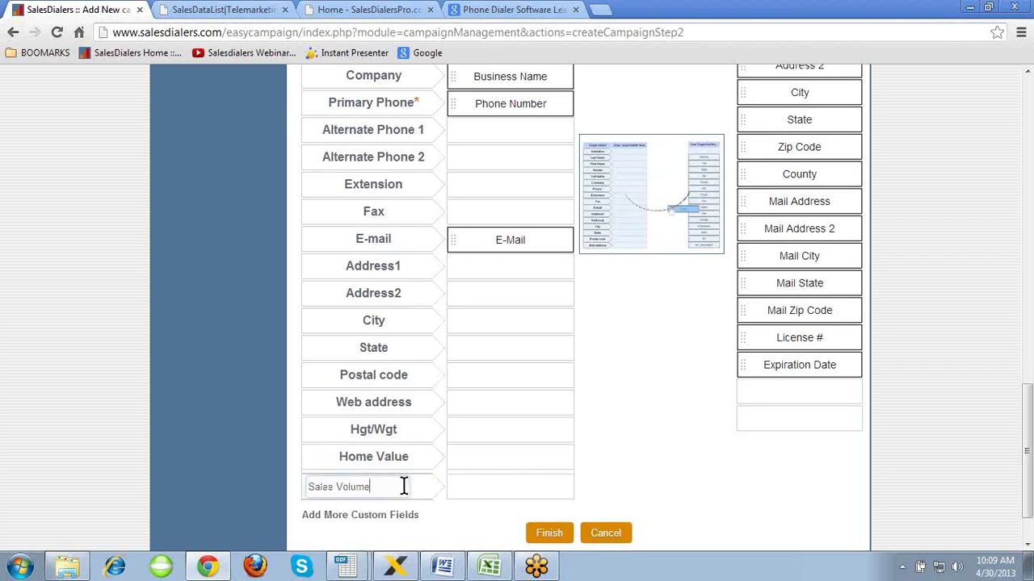
{"action": "left_click", "coordinate": [656, 450]}
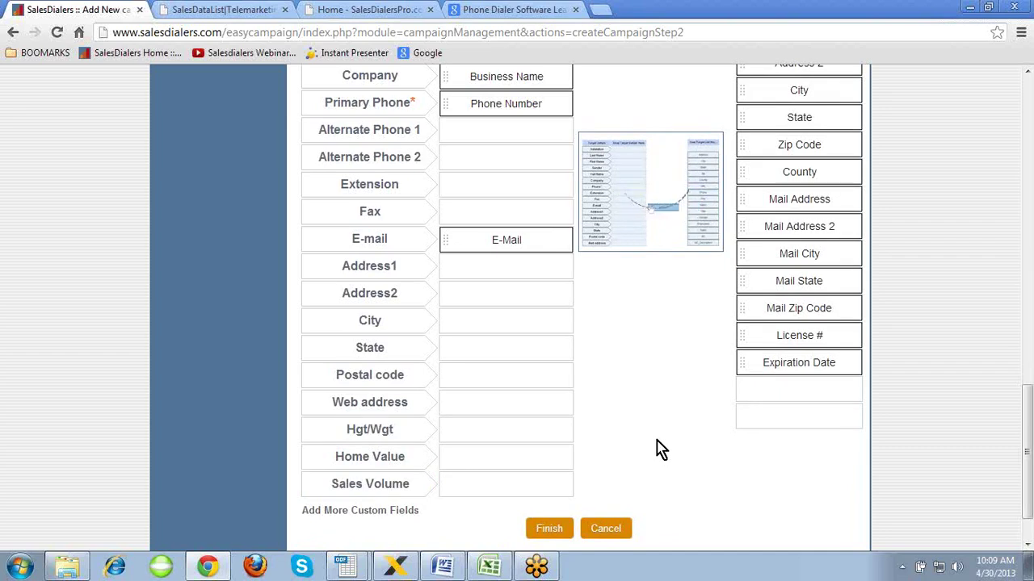
{"action": "scroll", "coordinate": [657, 442], "scroll_direction": "down", "scroll_amount": 1}
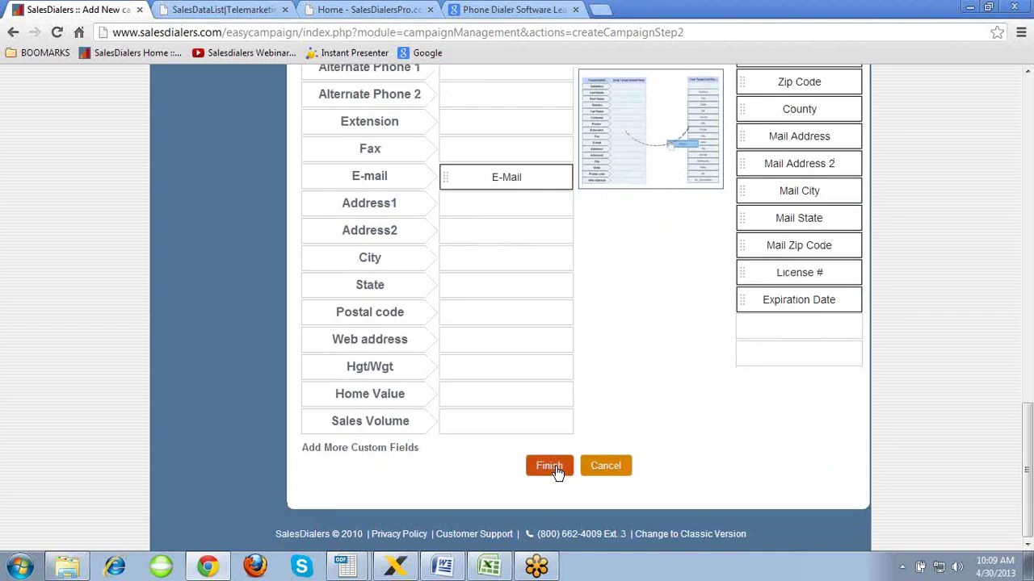
- Review the new campaign form, then cancel it to return to View Campaigns
{"action": "left_click", "coordinate": [676, 352]}
{"action": "scroll", "coordinate": [675, 351], "scroll_direction": "up", "scroll_amount": 4}
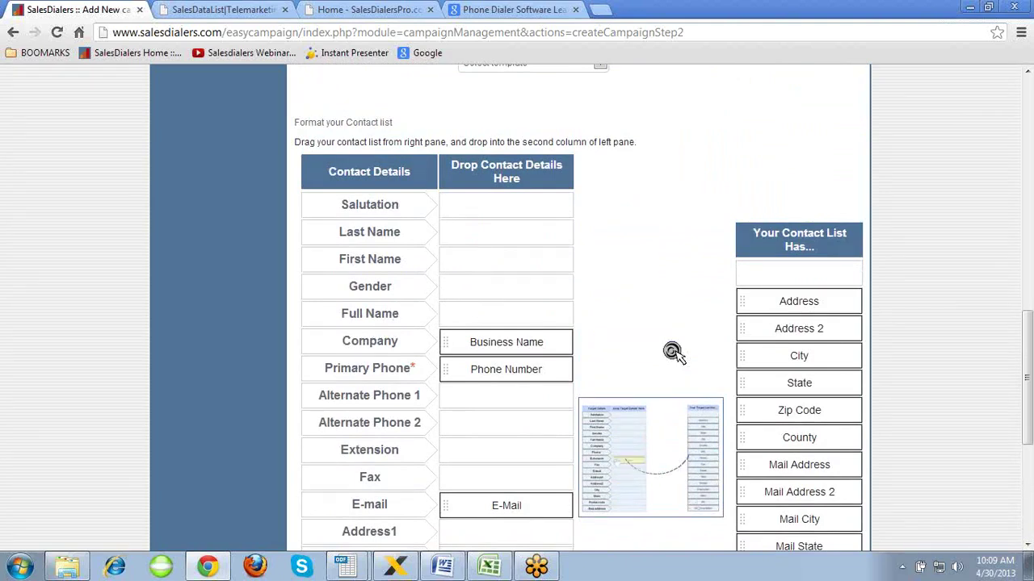
{"action": "scroll", "coordinate": [675, 351], "scroll_direction": "up", "scroll_amount": 3}
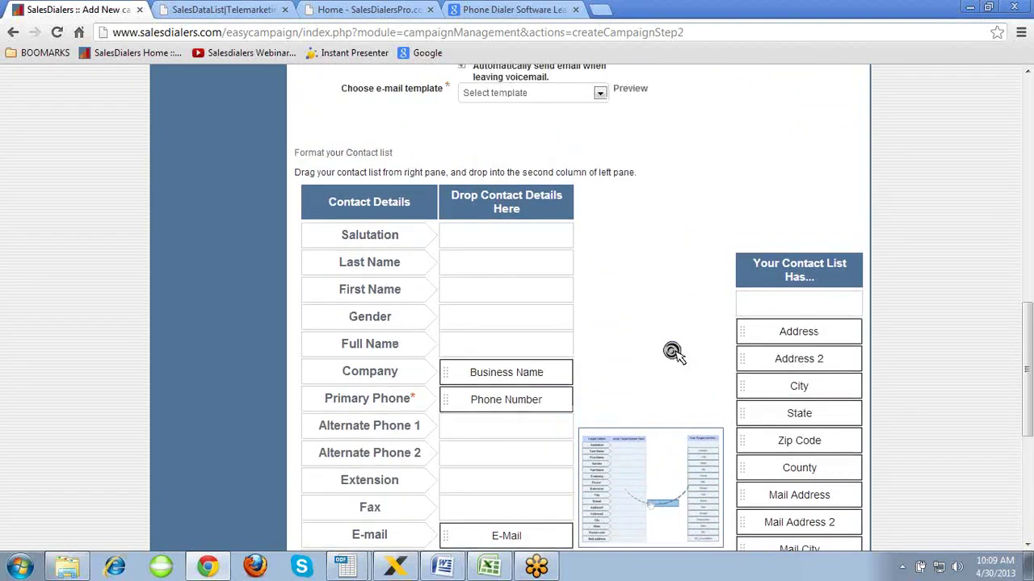
{"action": "scroll", "coordinate": [675, 351], "scroll_direction": "up", "scroll_amount": 3}
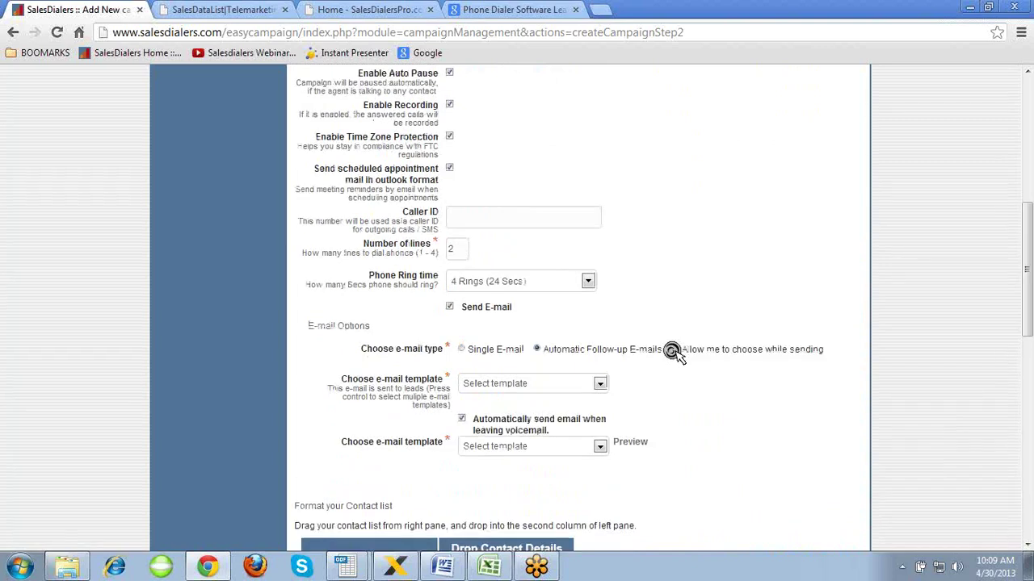
{"action": "scroll", "coordinate": [675, 351], "scroll_direction": "up", "scroll_amount": 3}
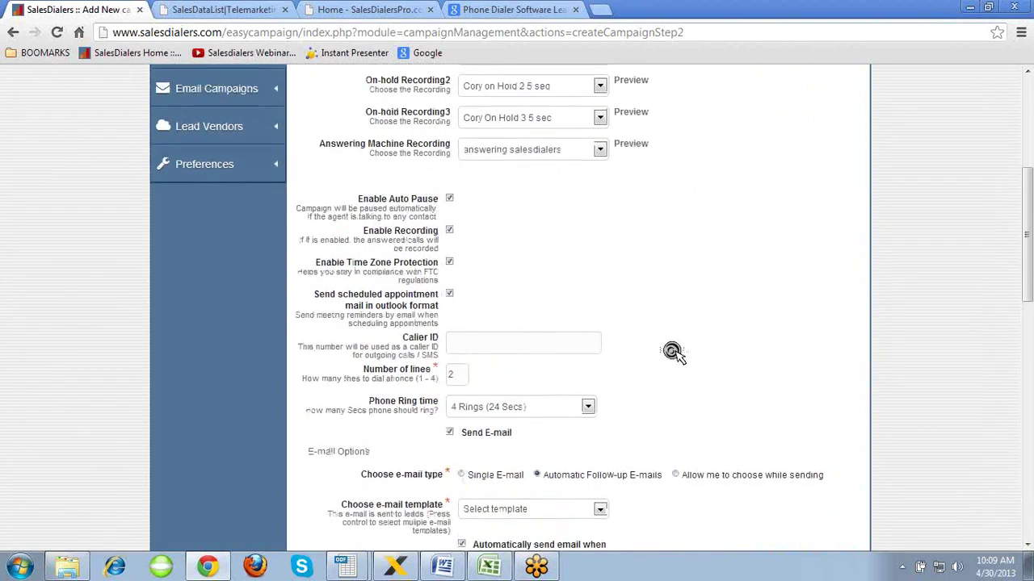
{"action": "scroll", "coordinate": [676, 351], "scroll_direction": "down", "scroll_amount": 3}
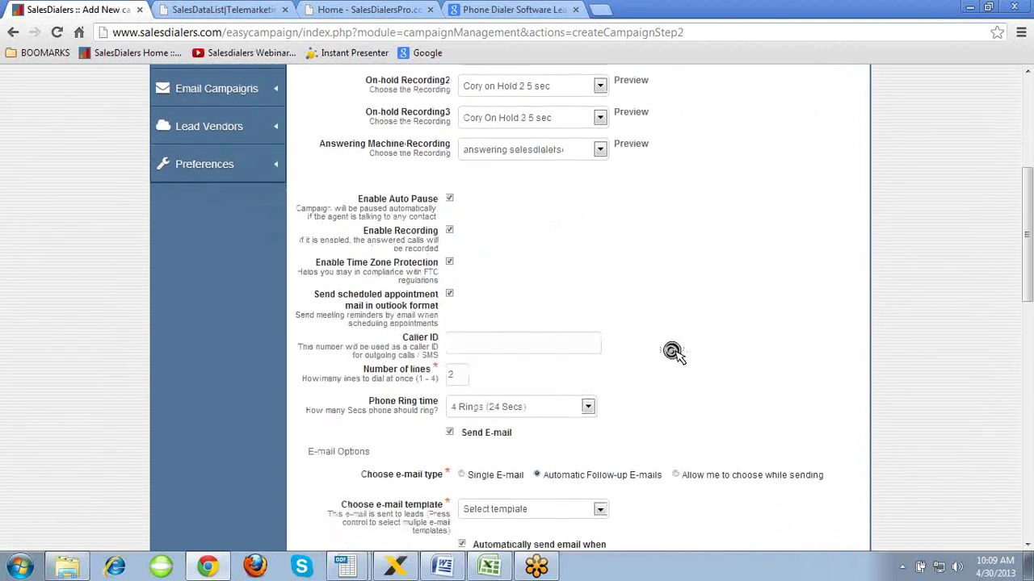
{"action": "scroll", "coordinate": [673, 353], "scroll_direction": "up", "scroll_amount": 1}
{"action": "scroll", "coordinate": [673, 352], "scroll_direction": "down", "scroll_amount": 5}
{"action": "scroll", "coordinate": [673, 352], "scroll_direction": "down", "scroll_amount": 7}
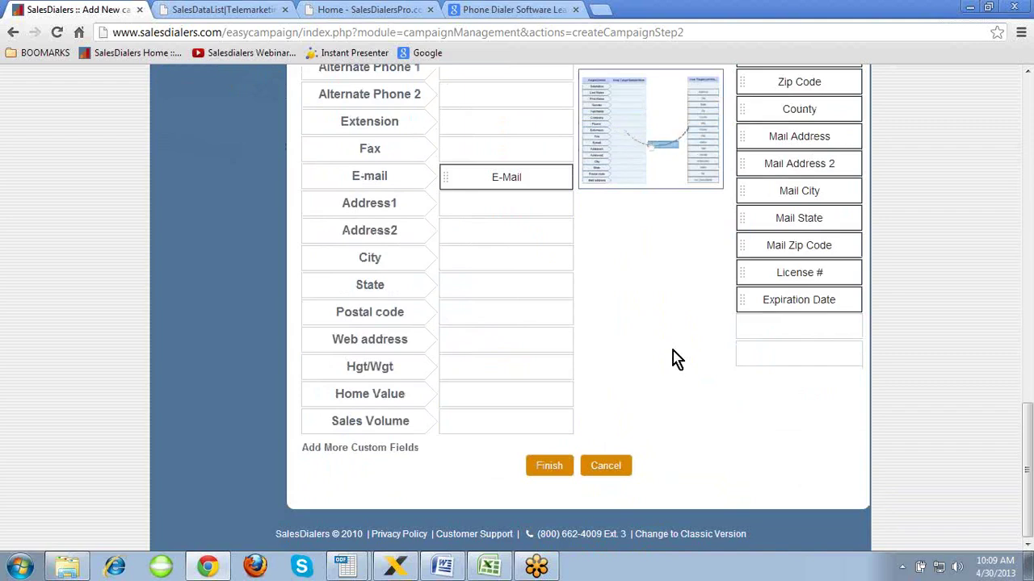
{"action": "left_click", "coordinate": [620, 467]}
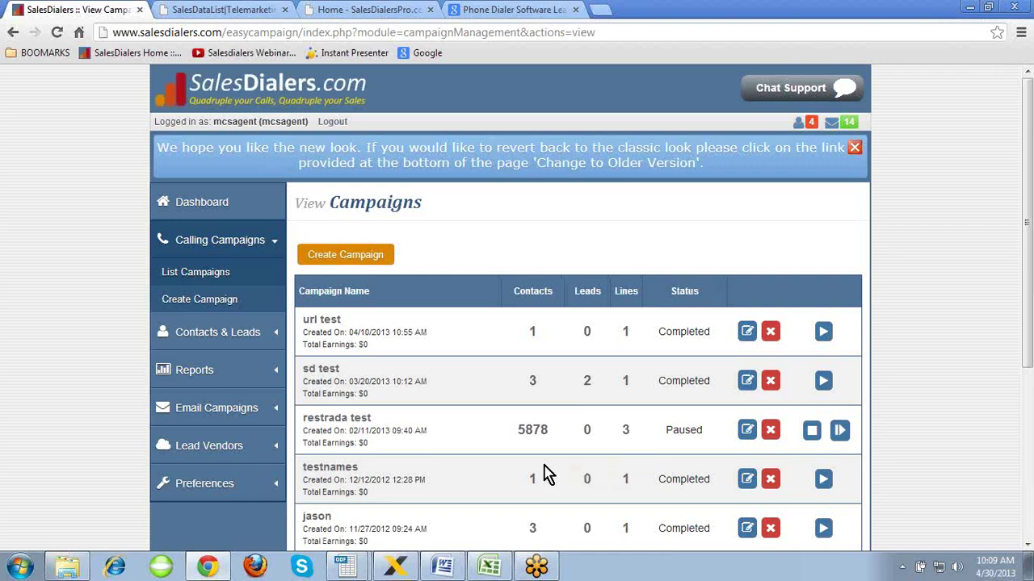
- Open Allstate Training for editing and keep its current on-hold recording
{"action": "scroll", "coordinate": [544, 469], "scroll_direction": "down", "scroll_amount": 2}
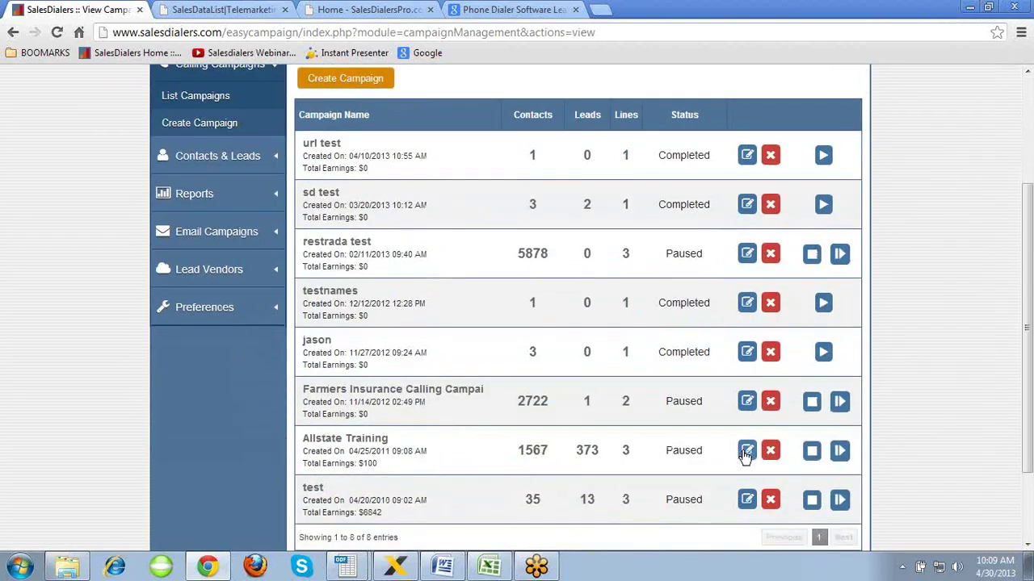
{"action": "left_click", "coordinate": [747, 451]}
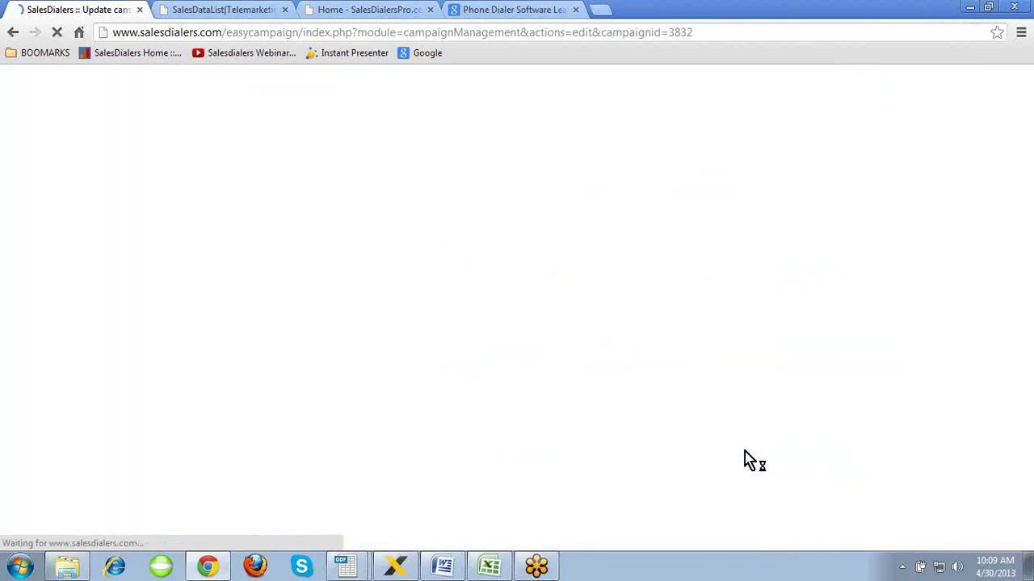
{"action": "scroll", "coordinate": [747, 396], "scroll_direction": "down", "scroll_amount": 1}
{"action": "scroll", "coordinate": [747, 395], "scroll_direction": "down", "scroll_amount": 1}
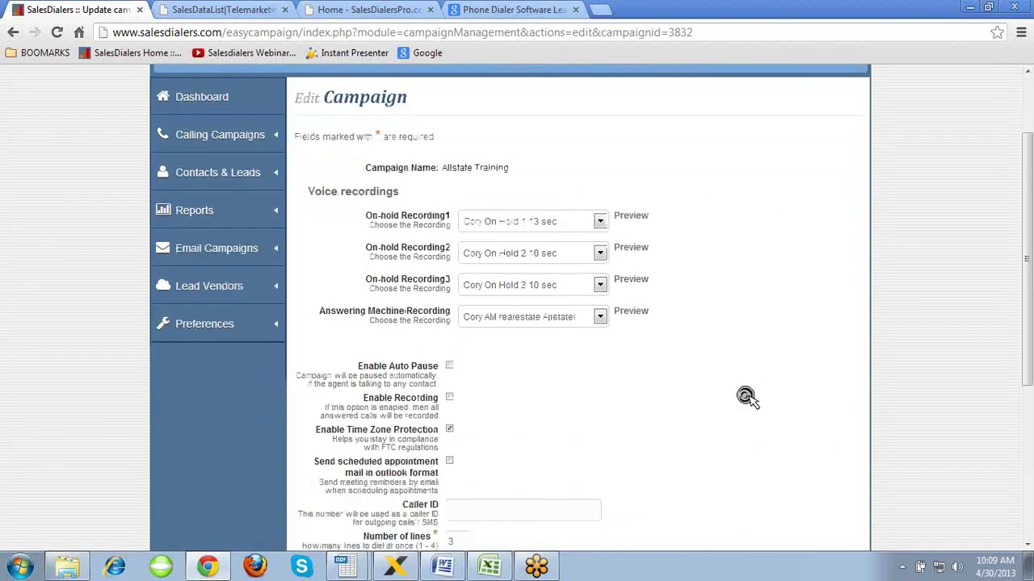
{"action": "left_click", "coordinate": [601, 222]}
{"action": "left_click", "coordinate": [602, 226]}
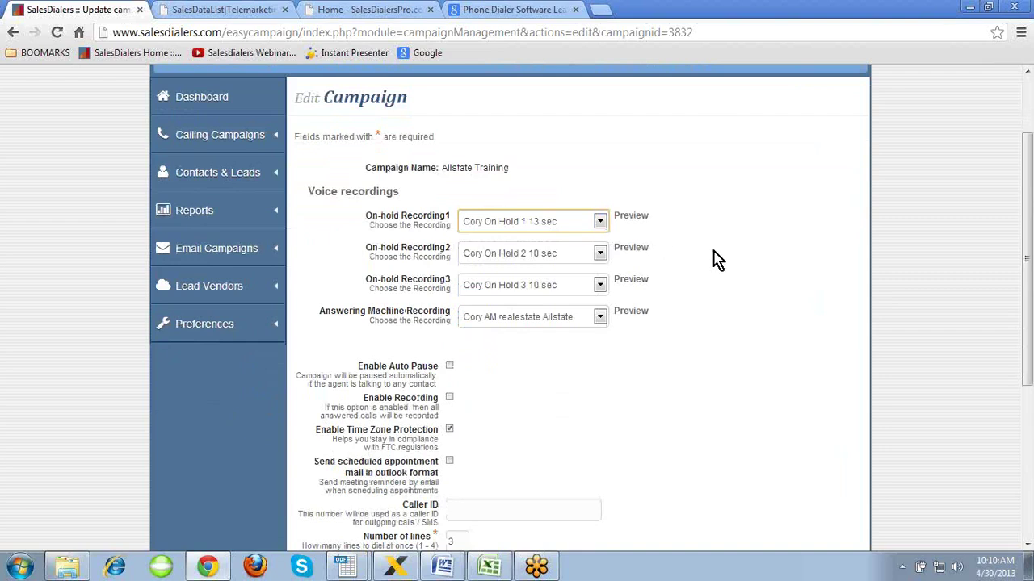
- Toggle Send E-mail off and on, cancel without saving, and open the Allstate Training campaign
{"action": "scroll", "coordinate": [718, 256], "scroll_direction": "down", "scroll_amount": 1}
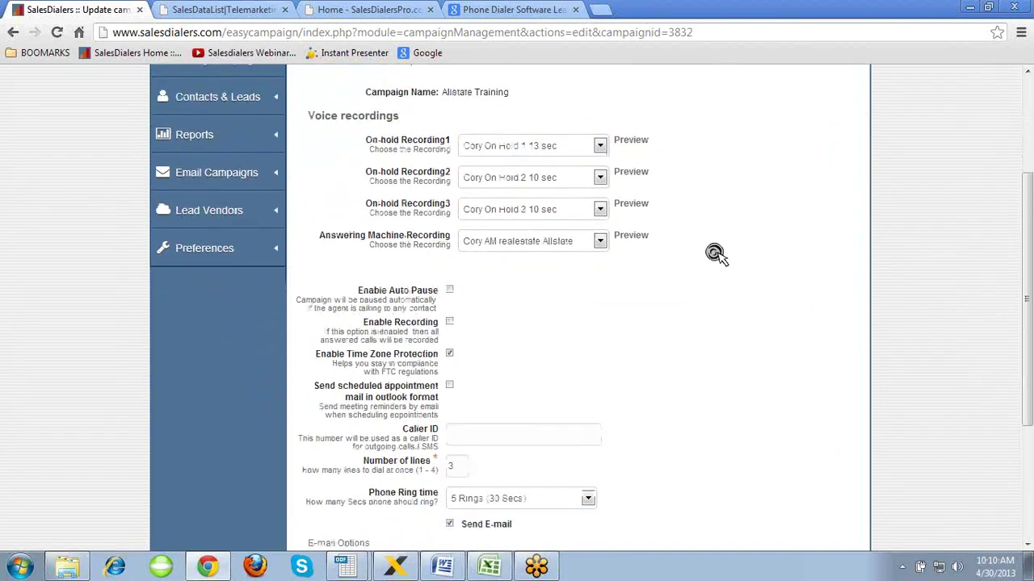
{"action": "scroll", "coordinate": [715, 254], "scroll_direction": "down", "scroll_amount": 1}
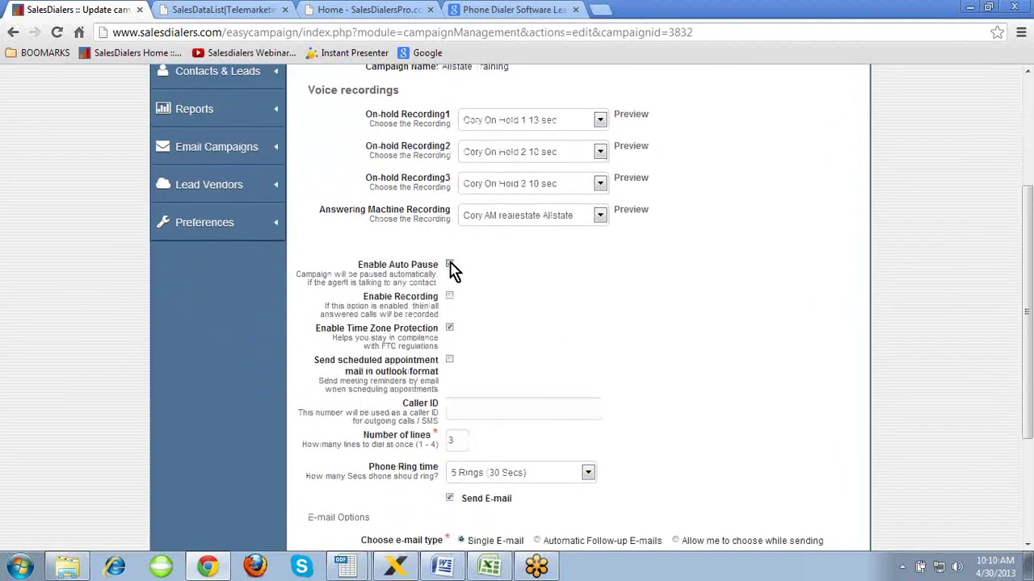
{"action": "scroll", "coordinate": [570, 299], "scroll_direction": "down", "scroll_amount": 2}
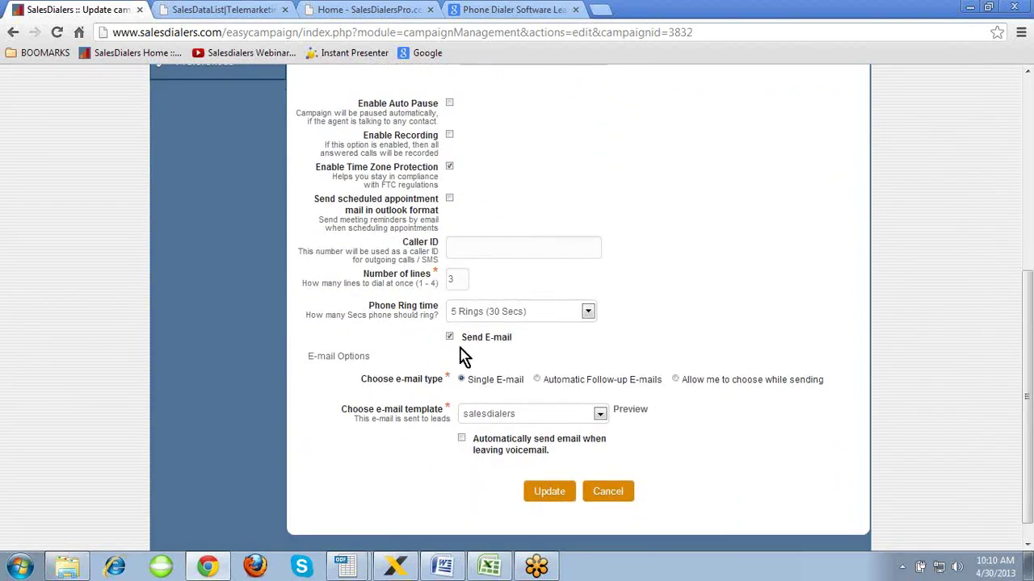
{"action": "left_click", "coordinate": [451, 337]}
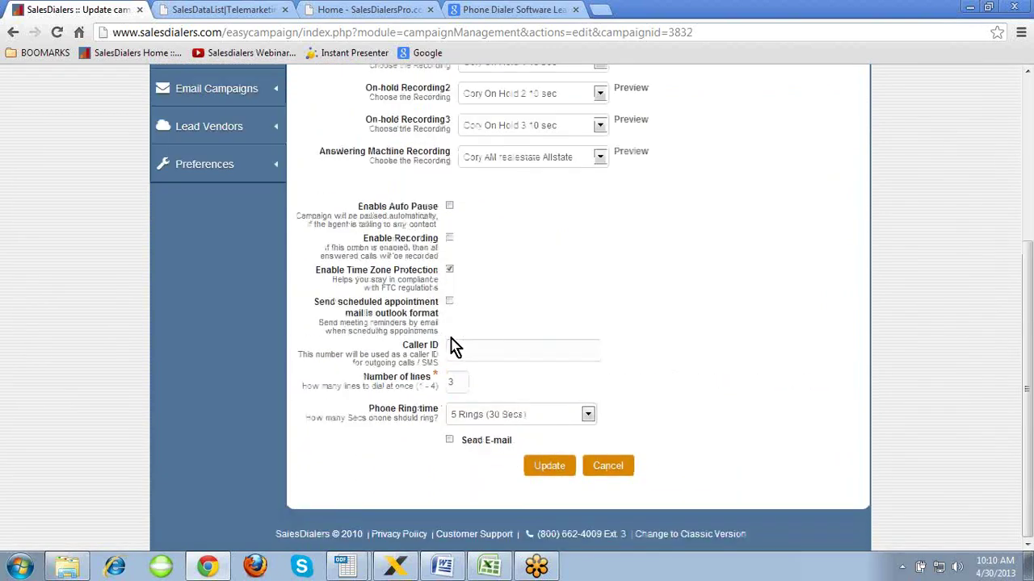
{"action": "left_click", "coordinate": [452, 443]}
{"action": "scroll", "coordinate": [720, 372], "scroll_direction": "down", "scroll_amount": 2}
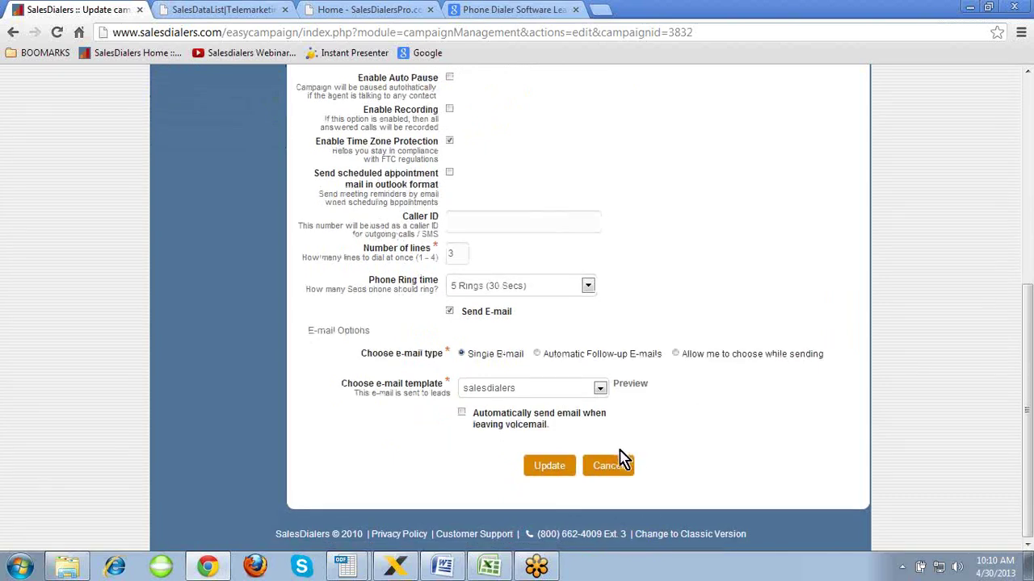
{"action": "left_click", "coordinate": [605, 469]}
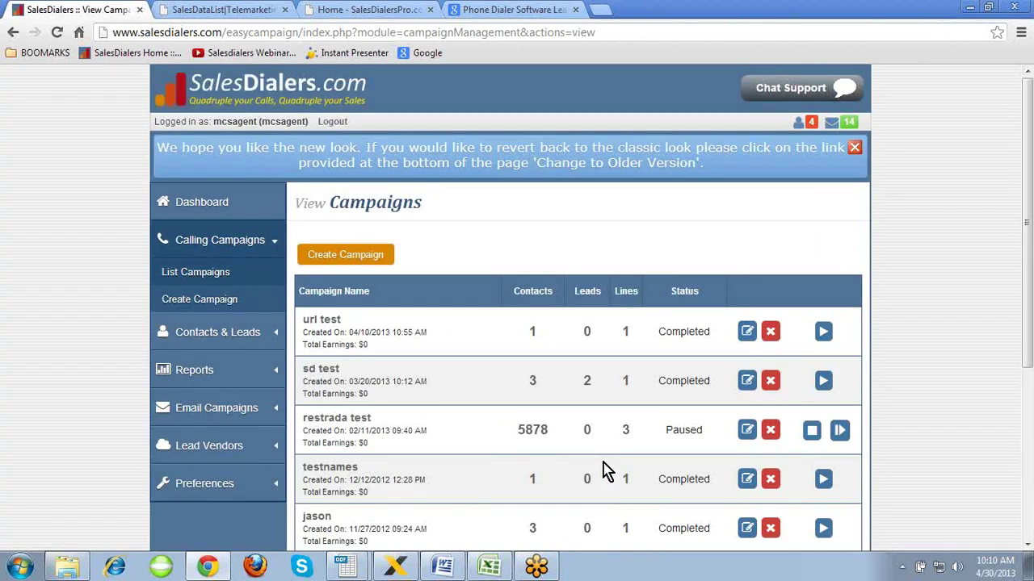
{"action": "scroll", "coordinate": [487, 430], "scroll_direction": "down", "scroll_amount": 3}
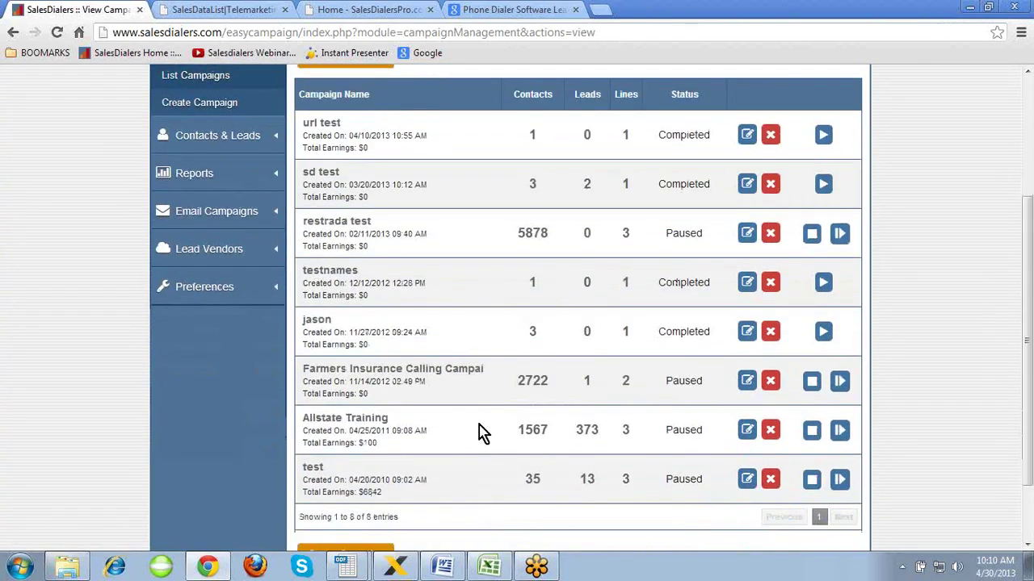
{"action": "left_click", "coordinate": [361, 421]}
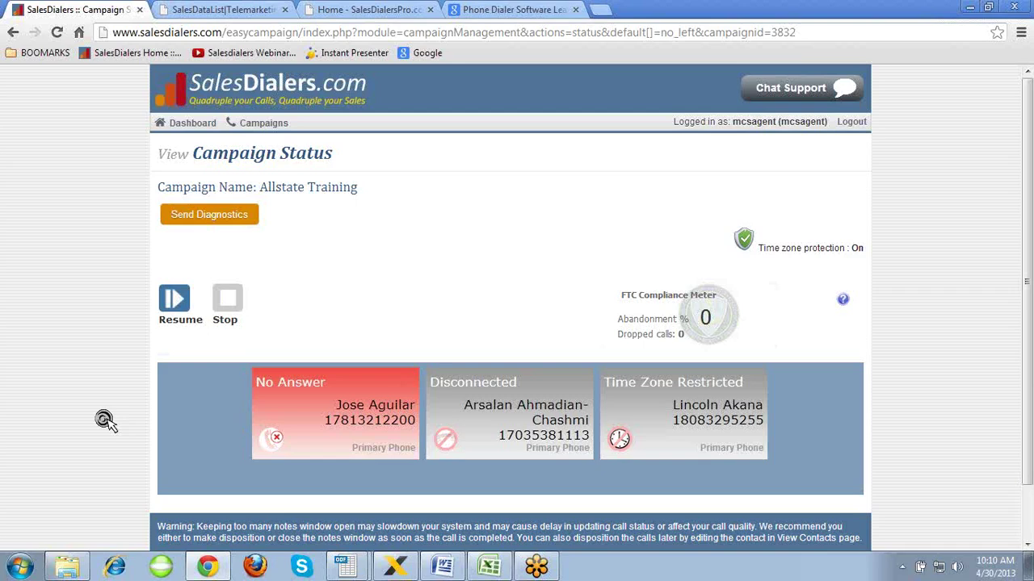
- Review the Allstate Training status page, then resume dialing
{"action": "scroll", "coordinate": [107, 424], "scroll_direction": "down", "scroll_amount": 2}
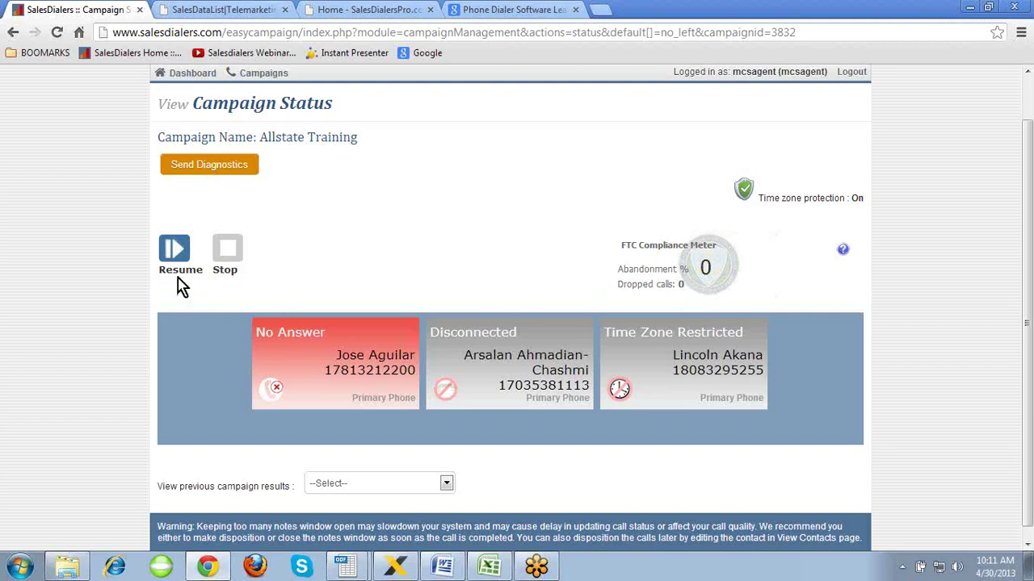
{"action": "left_click", "coordinate": [175, 252]}
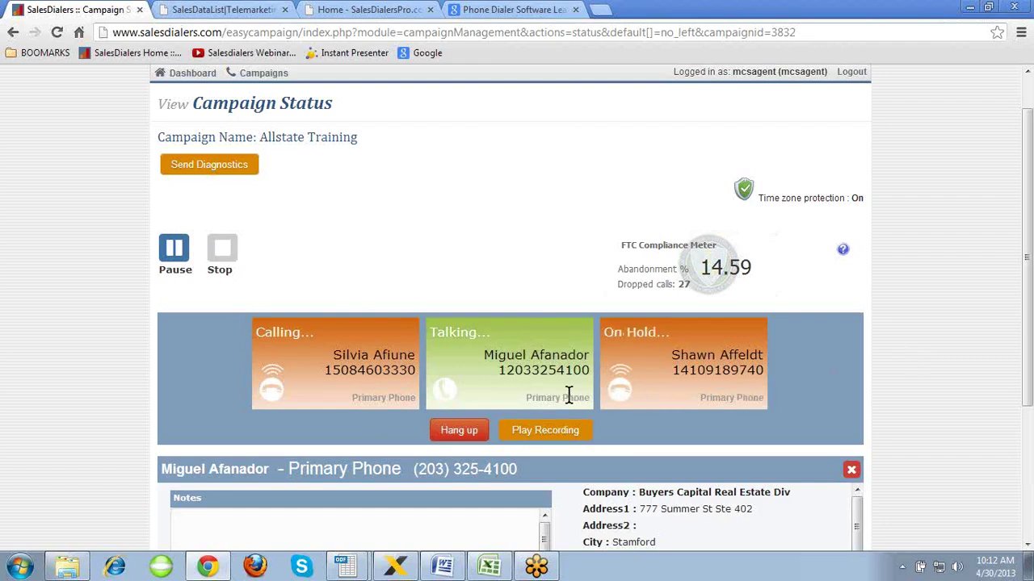
- Hang up both calls that connect after dialing resumes
{"action": "left_click", "coordinate": [460, 430]}
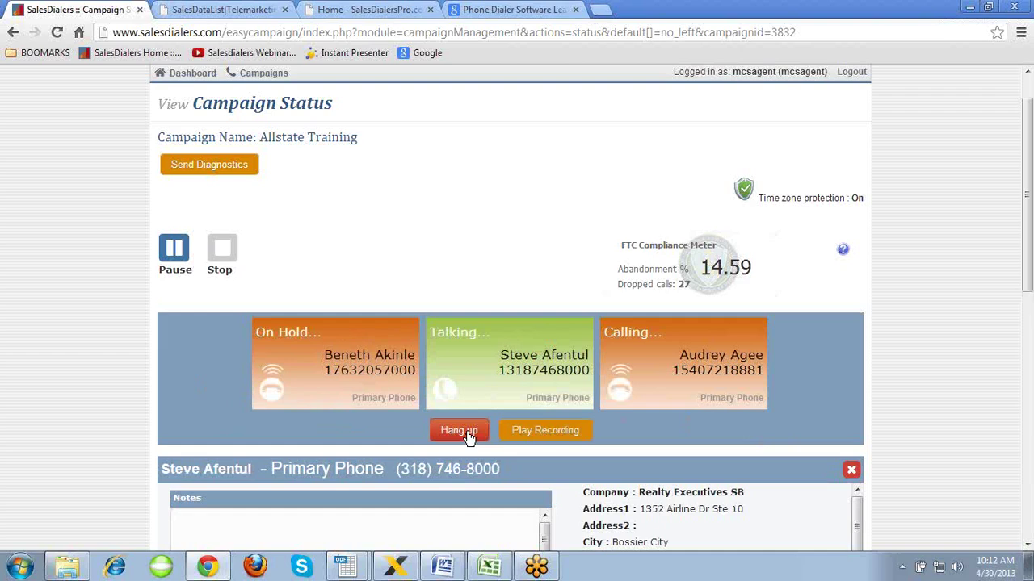
{"action": "left_click", "coordinate": [459, 431]}
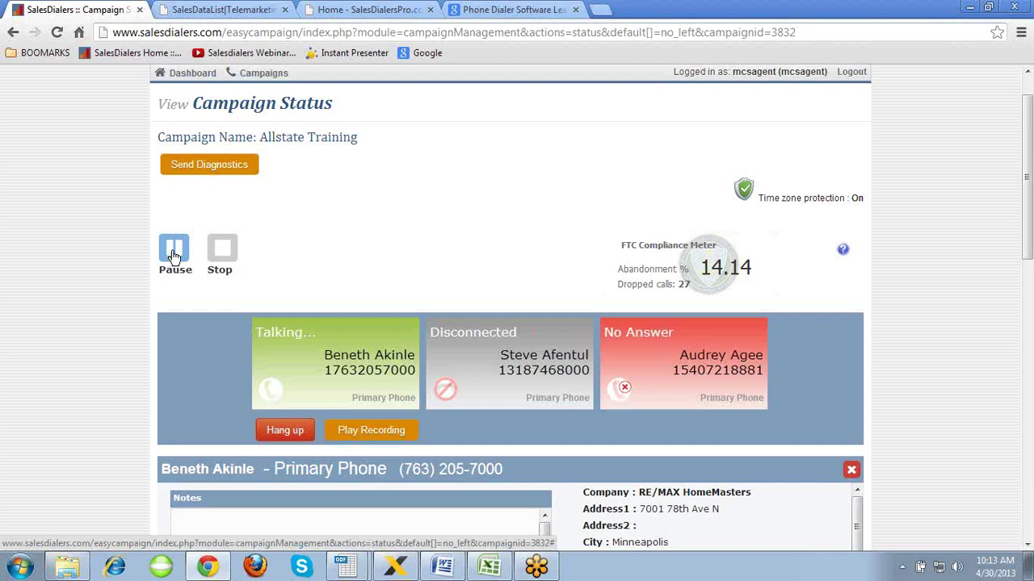
- Pause Allstate Training dialing and hang up the remaining connected call
{"action": "left_click", "coordinate": [174, 252]}
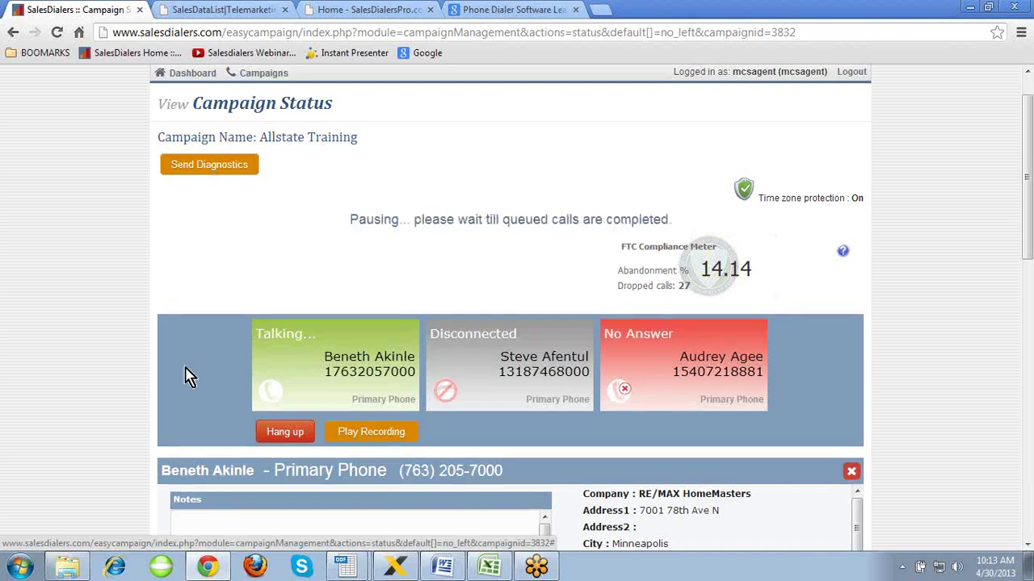
{"action": "left_click", "coordinate": [284, 432]}
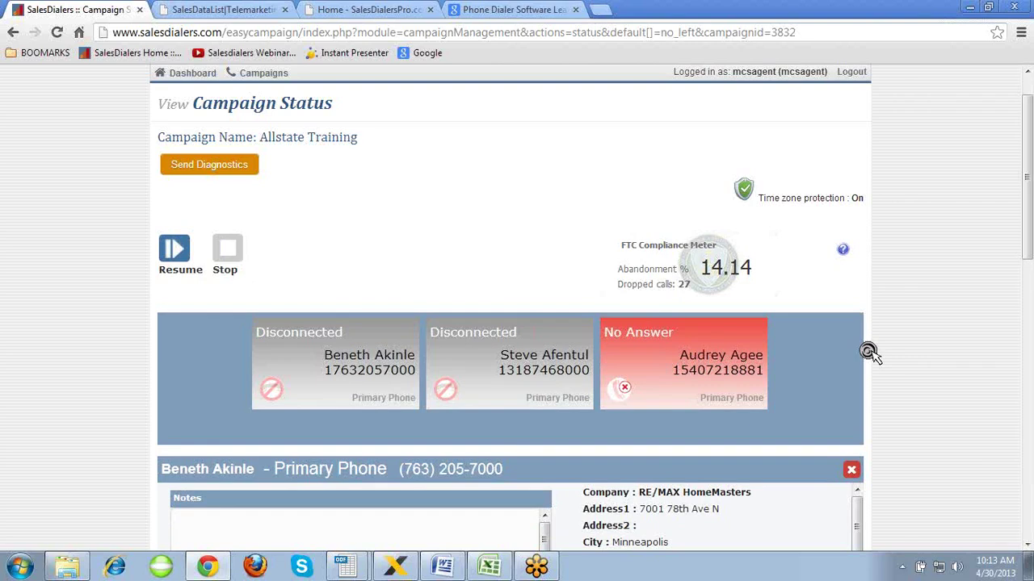
{"action": "scroll", "coordinate": [868, 353], "scroll_direction": "down", "scroll_amount": 1}
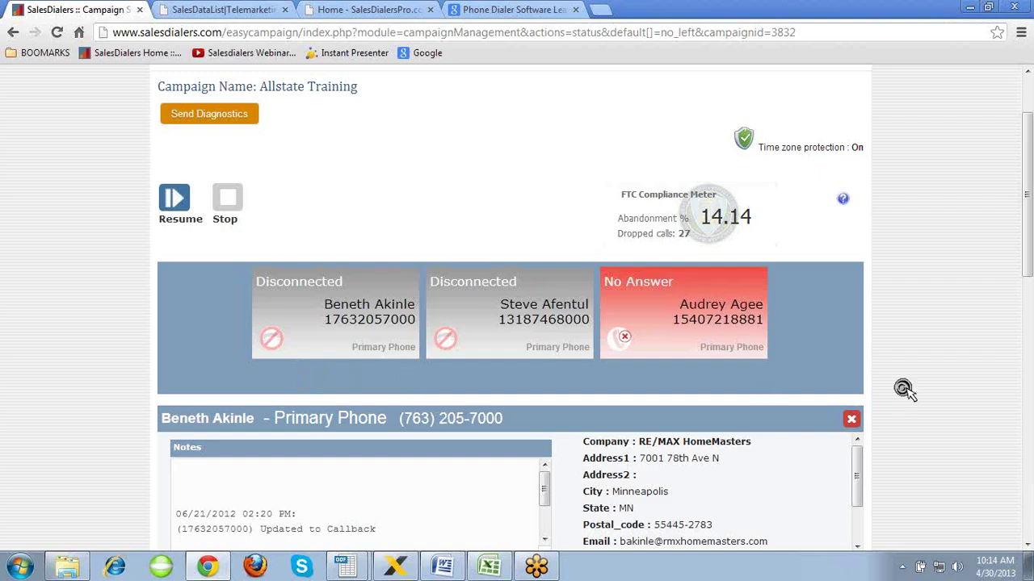
{"action": "scroll", "coordinate": [904, 389], "scroll_direction": "down", "scroll_amount": 3}
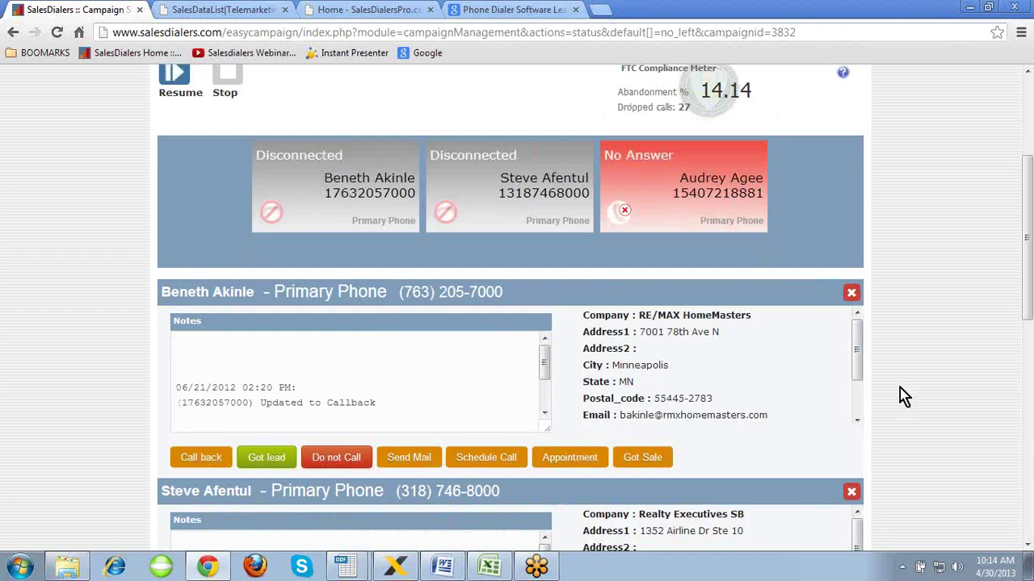
{"action": "left_click", "coordinate": [678, 315]}
{"action": "left_click", "coordinate": [687, 341]}
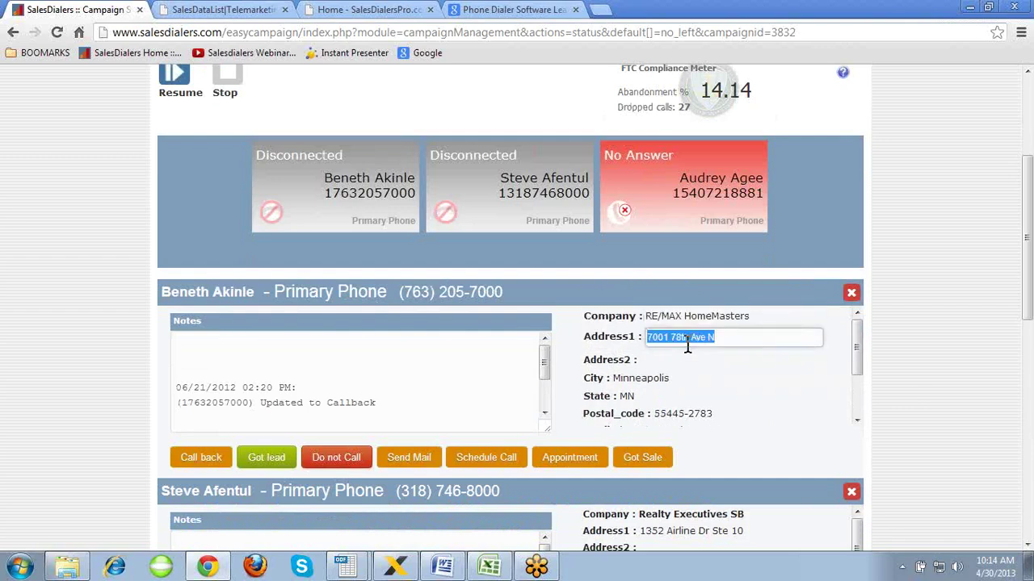
{"action": "left_click", "coordinate": [670, 378]}
{"action": "left_click", "coordinate": [645, 396]}
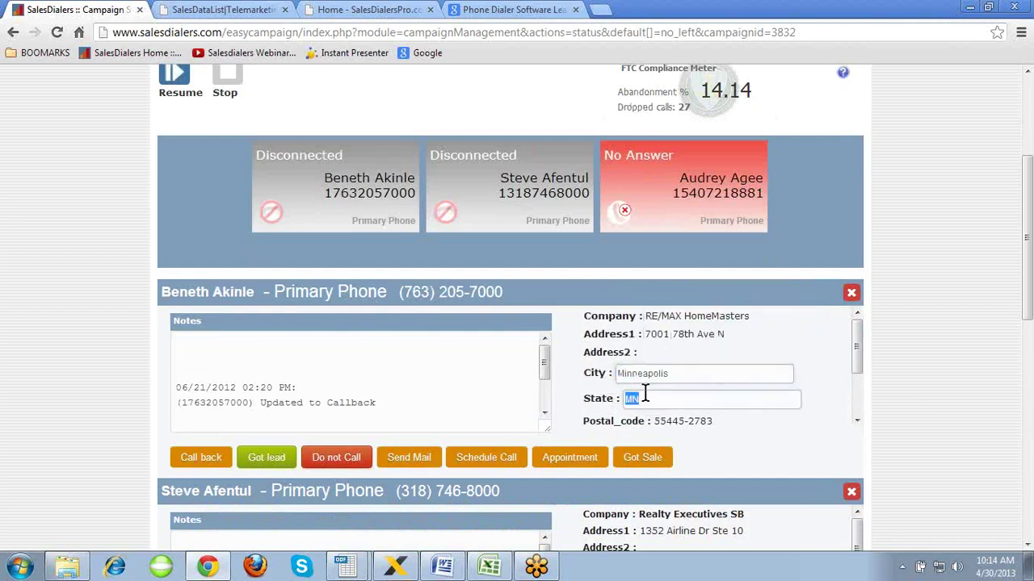
{"action": "left_click", "coordinate": [682, 418]}
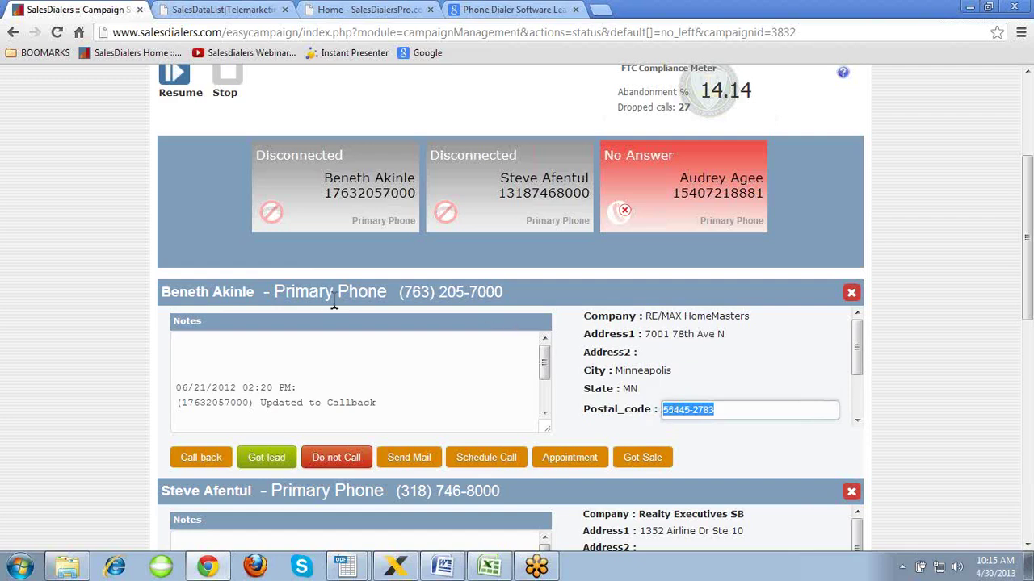
{"action": "left_click", "coordinate": [233, 292]}
{"action": "left_click", "coordinate": [291, 365]}
{"action": "scroll", "coordinate": [291, 365], "scroll_direction": "down", "scroll_amount": 1}
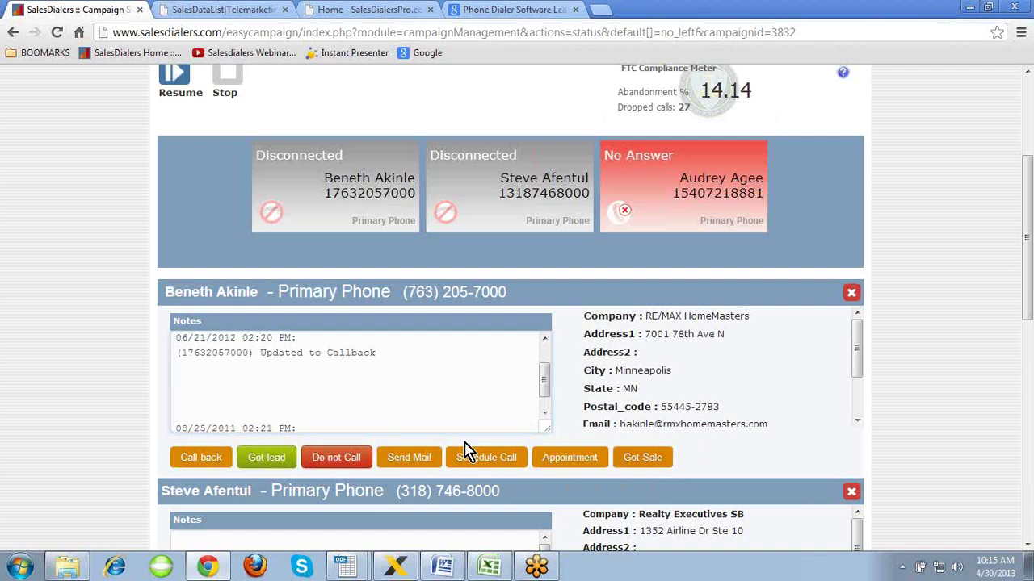
{"action": "left_click_drag", "start_coordinate": [545, 383], "coordinate": [546, 367]}
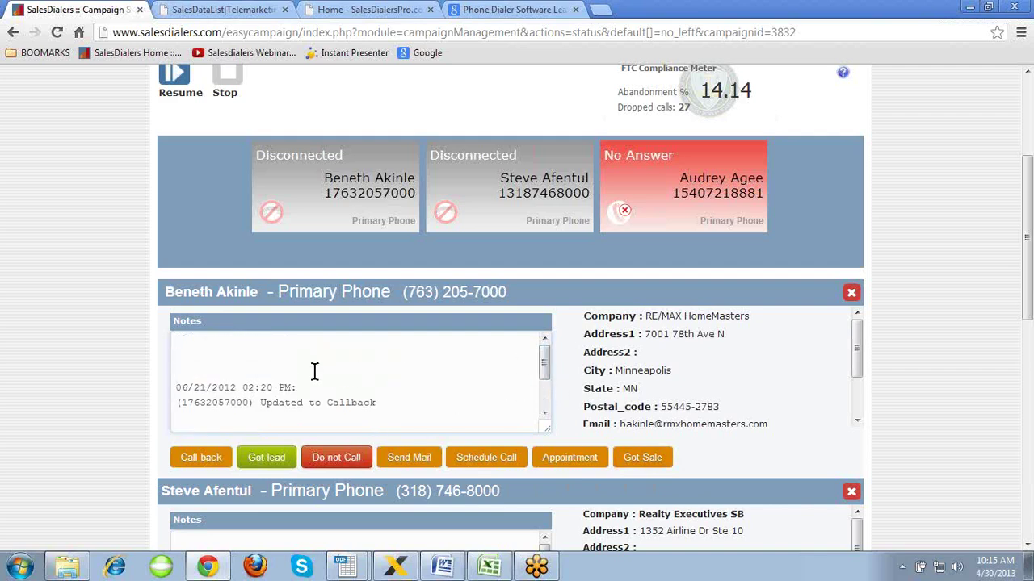
{"action": "left_click_drag", "start_coordinate": [550, 369], "coordinate": [546, 396]}
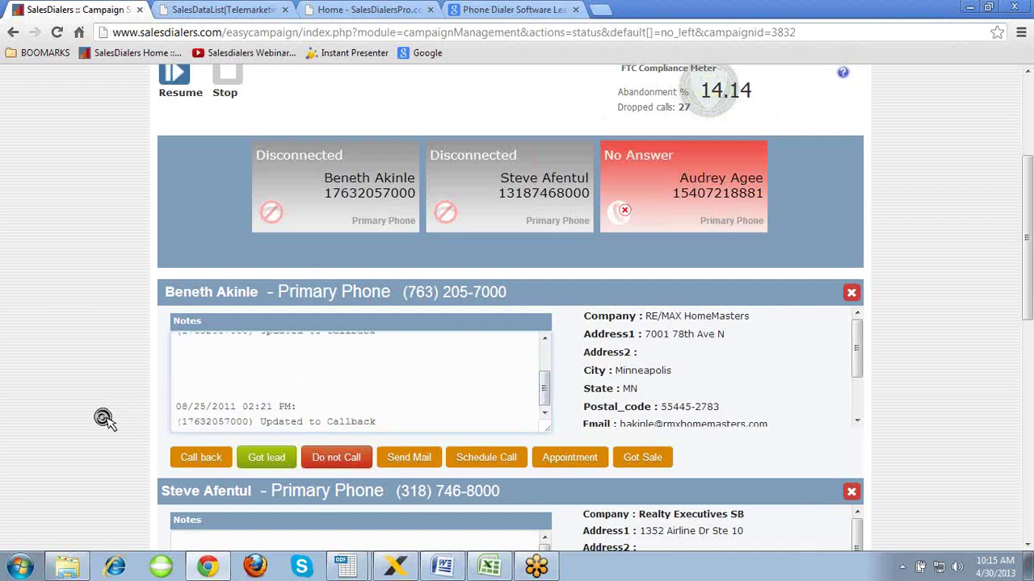
{"action": "scroll", "coordinate": [105, 419], "scroll_direction": "down", "scroll_amount": 1}
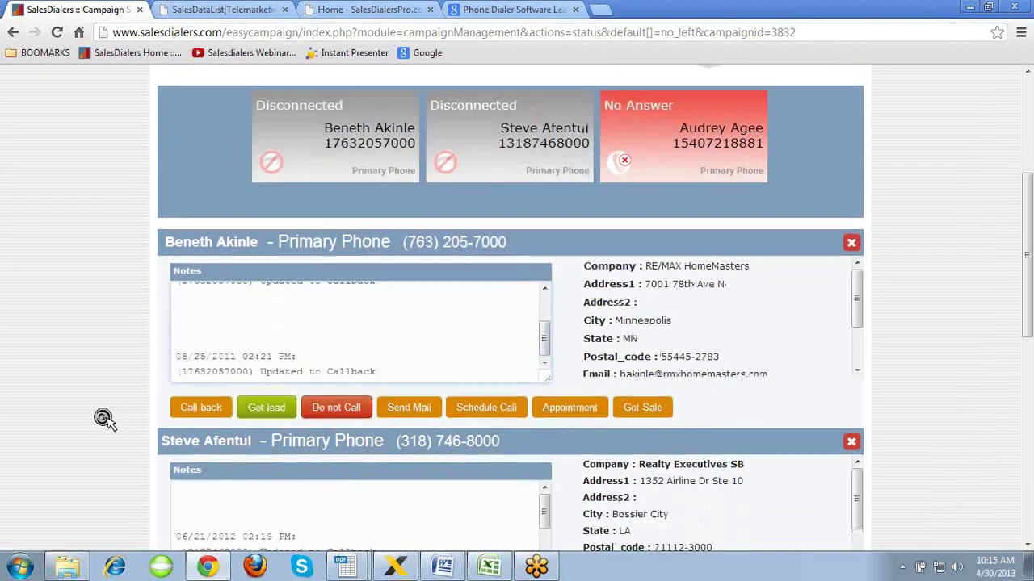
{"action": "left_click", "coordinate": [195, 408]}
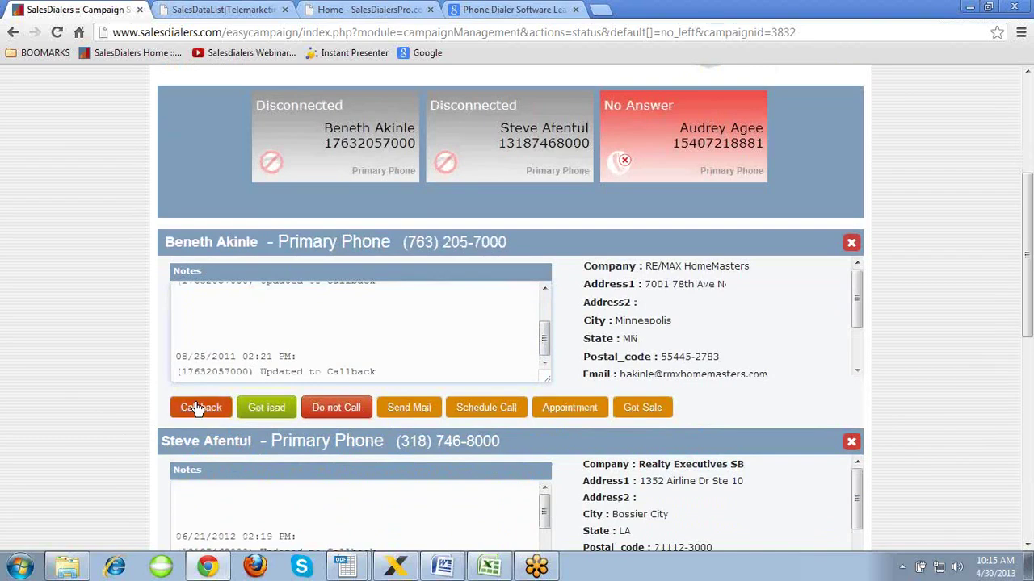
{"action": "left_click", "coordinate": [271, 409]}
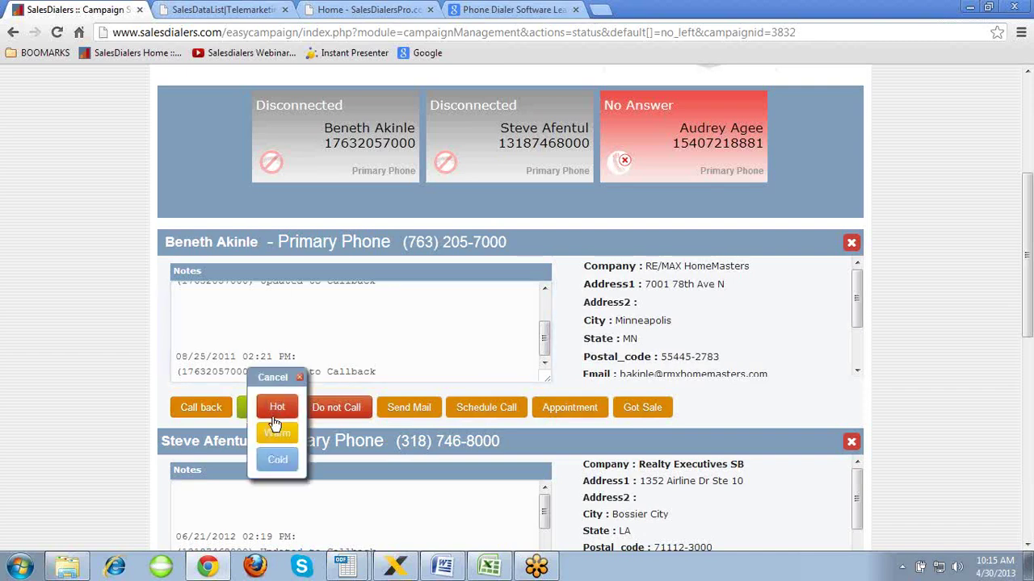
{"action": "left_click", "coordinate": [298, 378]}
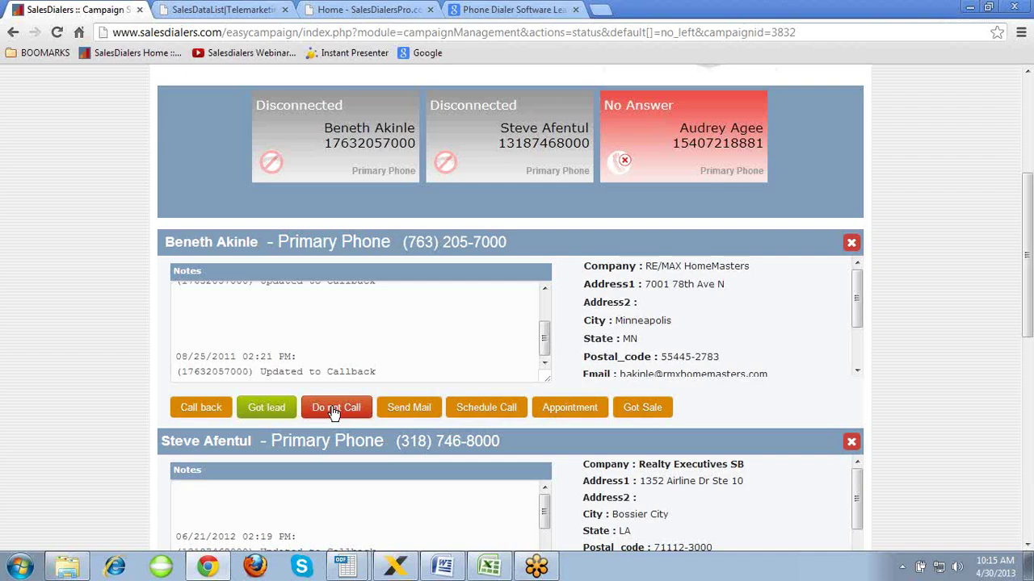
{"action": "left_click", "coordinate": [420, 409]}
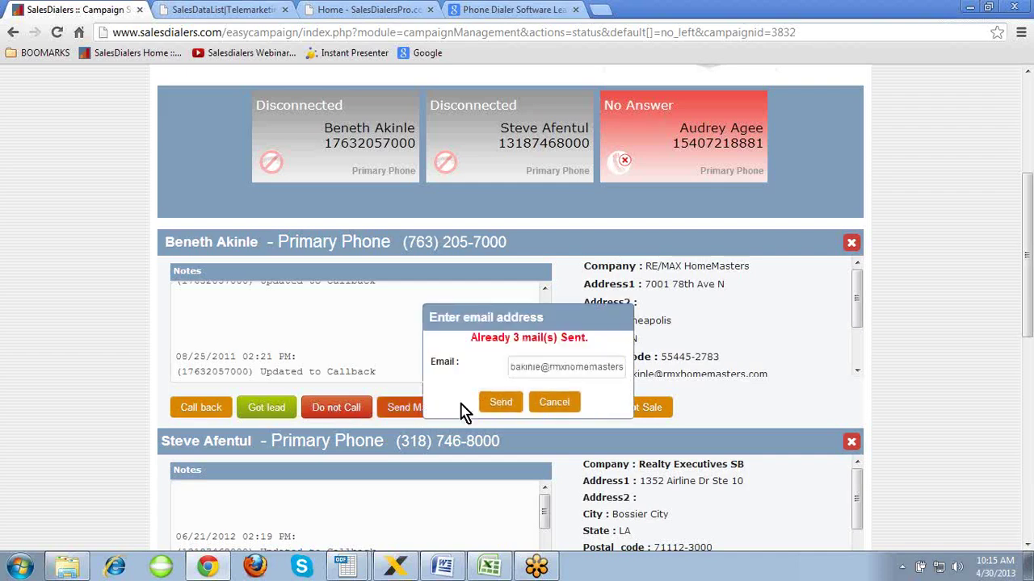
{"action": "left_click_drag", "start_coordinate": [612, 366], "coordinate": [517, 370]}
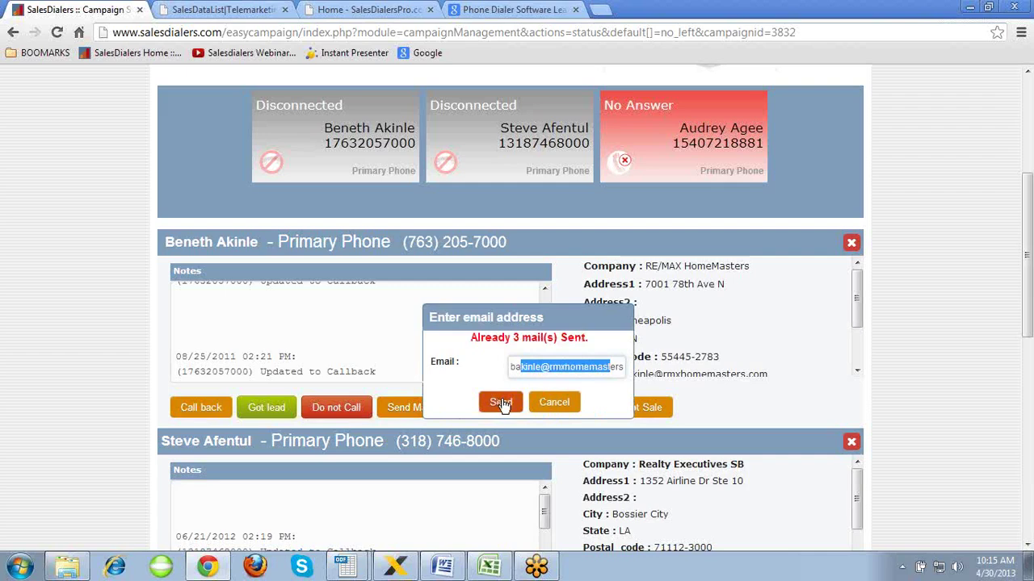
{"action": "left_click_drag", "start_coordinate": [618, 367], "coordinate": [511, 367]}
{"action": "left_click", "coordinate": [554, 402]}
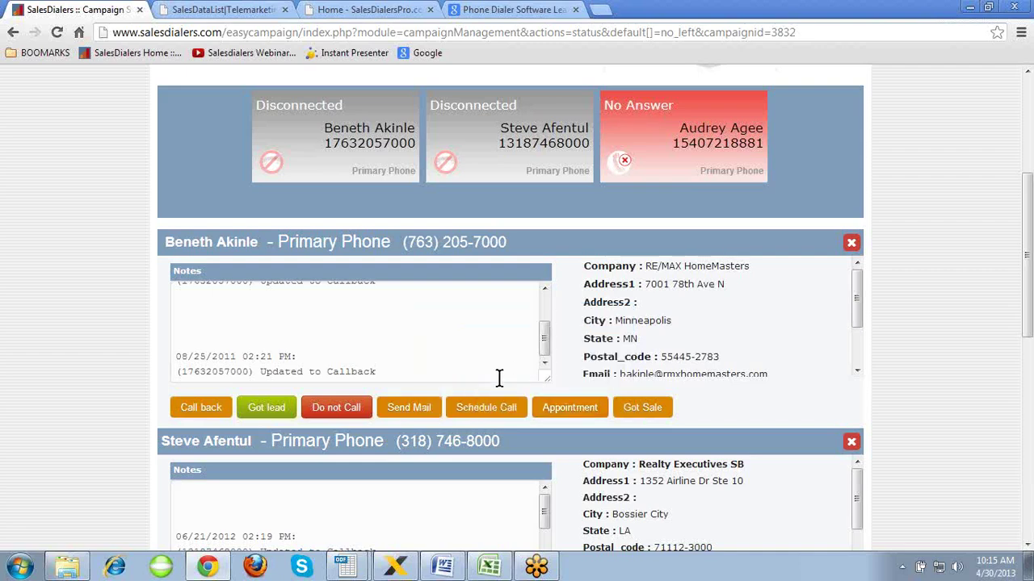
{"action": "left_click", "coordinate": [568, 407]}
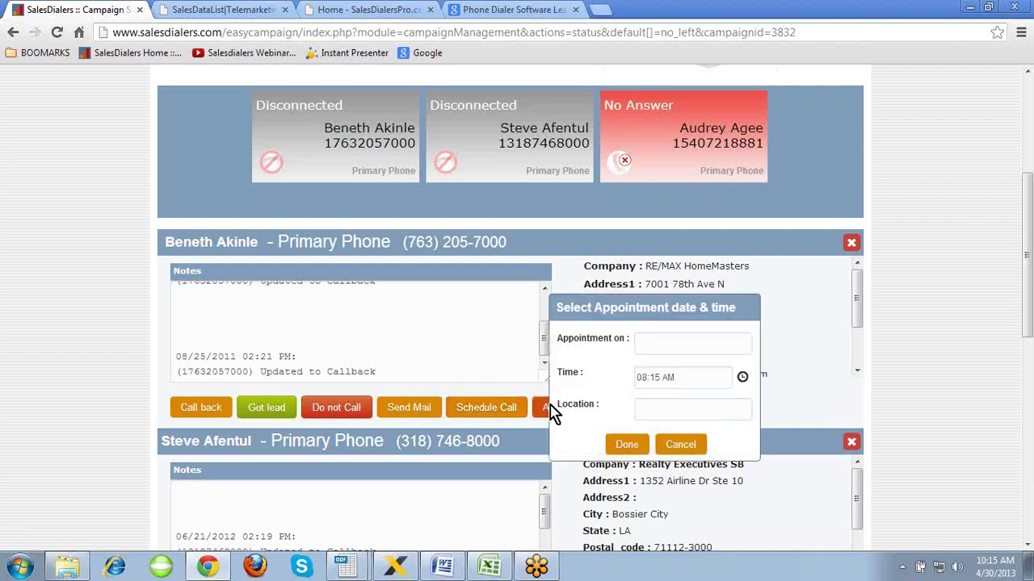
{"action": "left_click", "coordinate": [656, 353]}
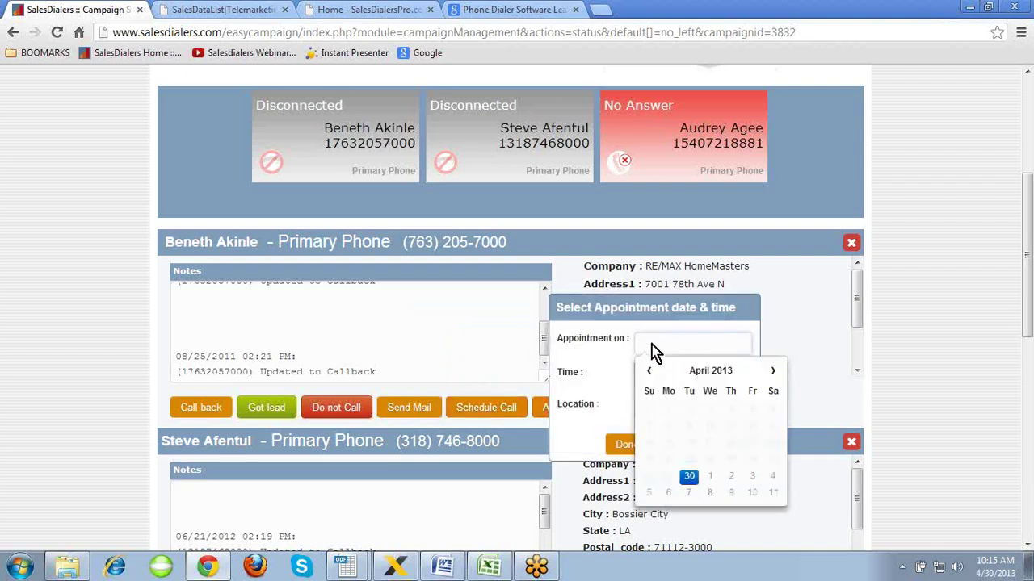
{"action": "left_click", "coordinate": [607, 361]}
{"action": "left_click", "coordinate": [741, 377]}
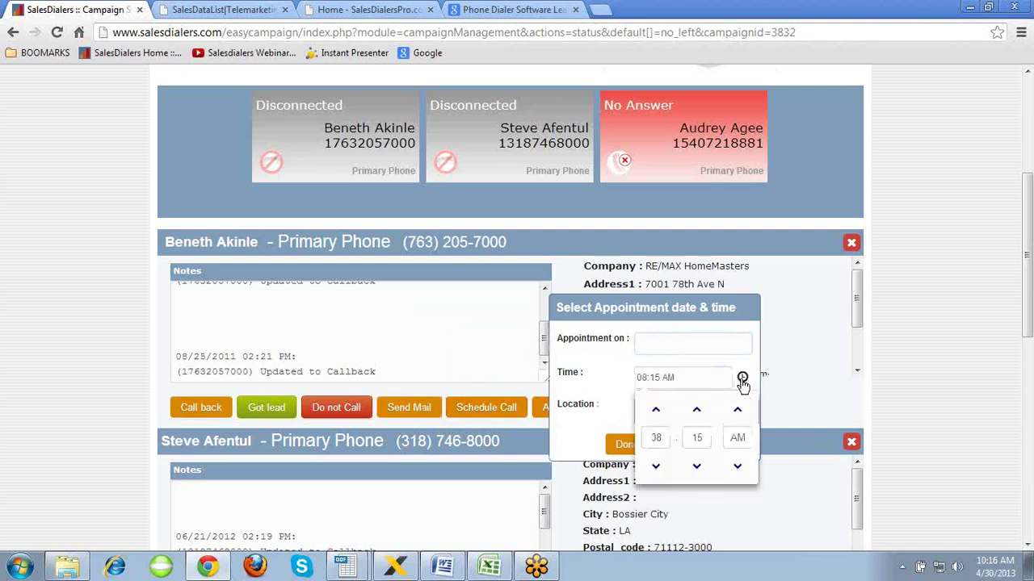
{"action": "left_click", "coordinate": [596, 378]}
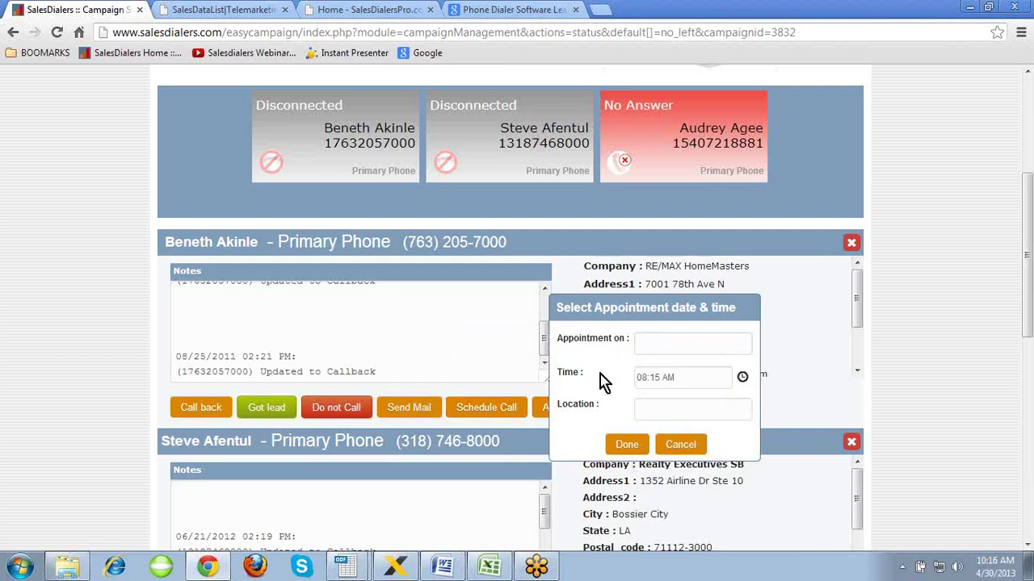
{"action": "left_click", "coordinate": [678, 446]}
{"action": "left_click", "coordinate": [646, 410]}
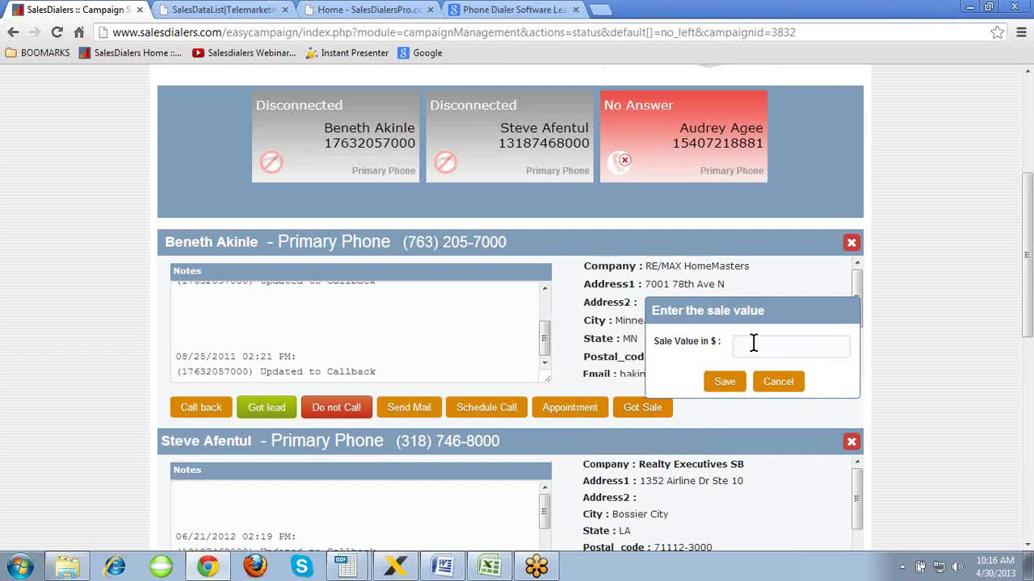
{"action": "left_click", "coordinate": [777, 382]}
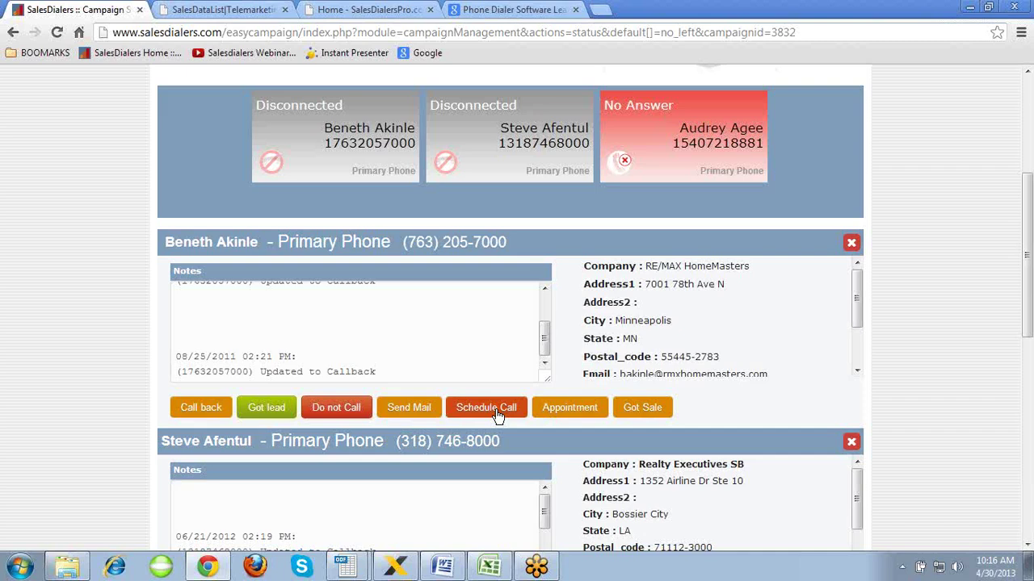
{"action": "left_click", "coordinate": [567, 410]}
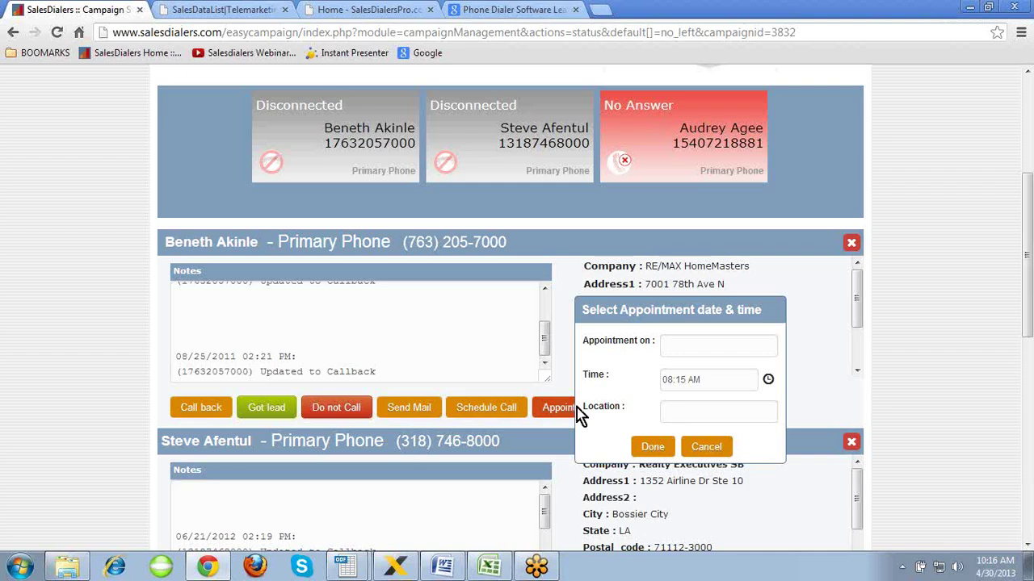
{"action": "left_click", "coordinate": [678, 410]}
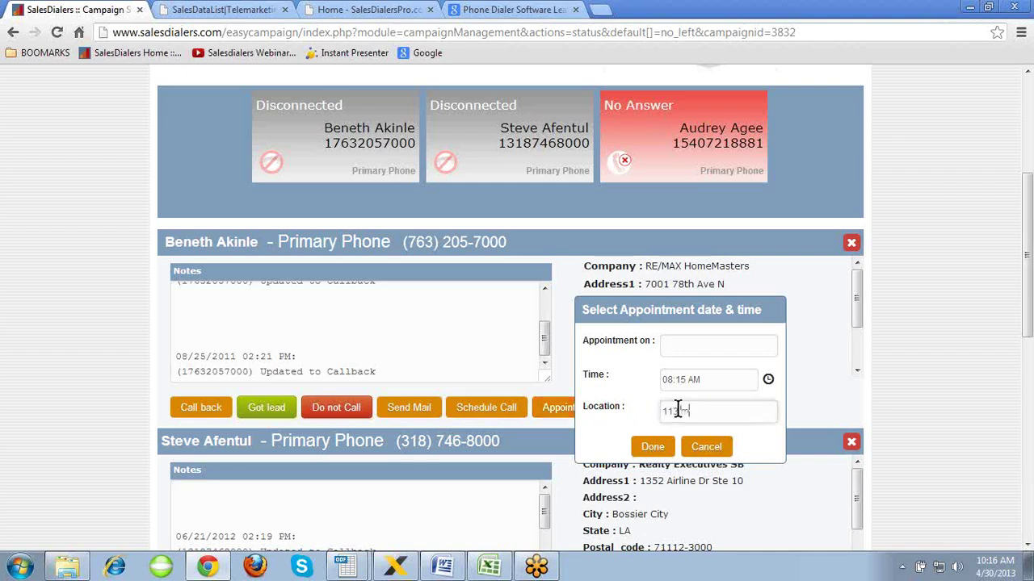
- Enter 'phone call' as the appointment location, then cancel the appointment without saving
{"action": "type", "text": "phone call"}
{"action": "left_click", "coordinate": [714, 446]}
- Mark the four remaining dialed contacts as call backs, clearing every contact panel
{"action": "left_click", "coordinate": [201, 409]}
{"action": "left_click", "coordinate": [200, 408]}
{"action": "left_click", "coordinate": [200, 410]}
{"action": "left_click", "coordinate": [201, 425]}
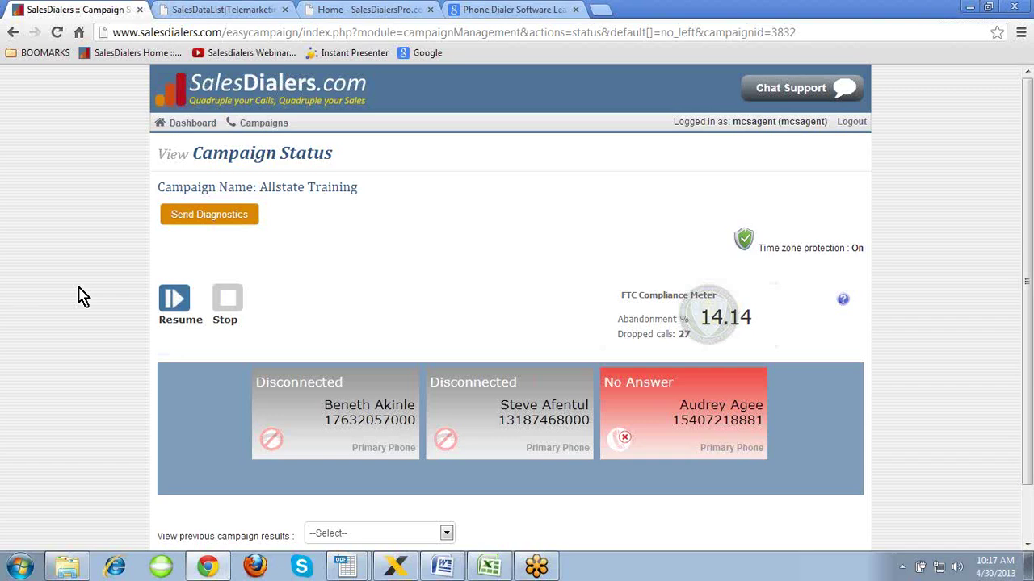
- Go back to the agent dashboard and expand Contacts & Leads in the sidebar
{"action": "left_click", "coordinate": [188, 126]}
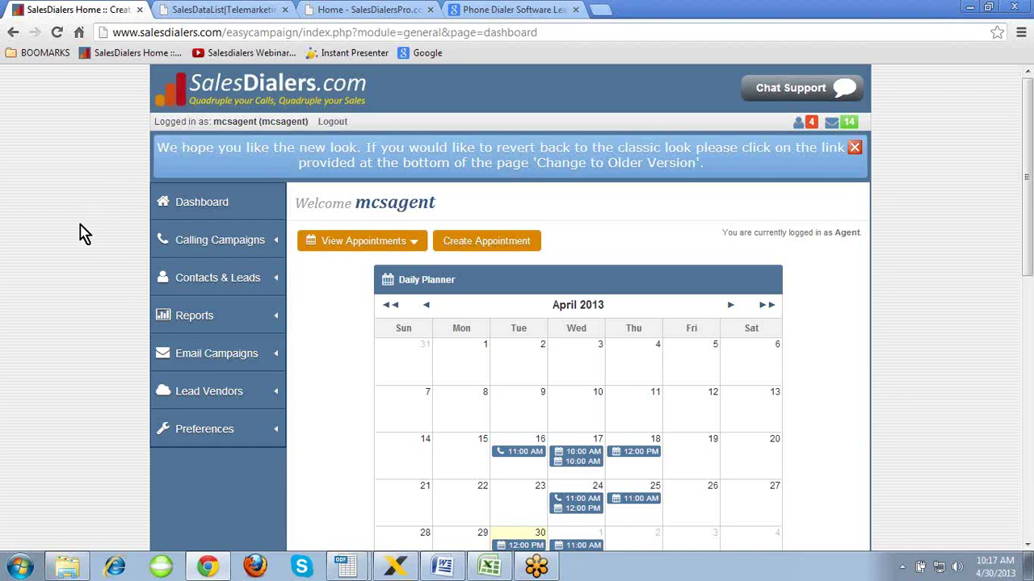
{"action": "left_click", "coordinate": [209, 278]}
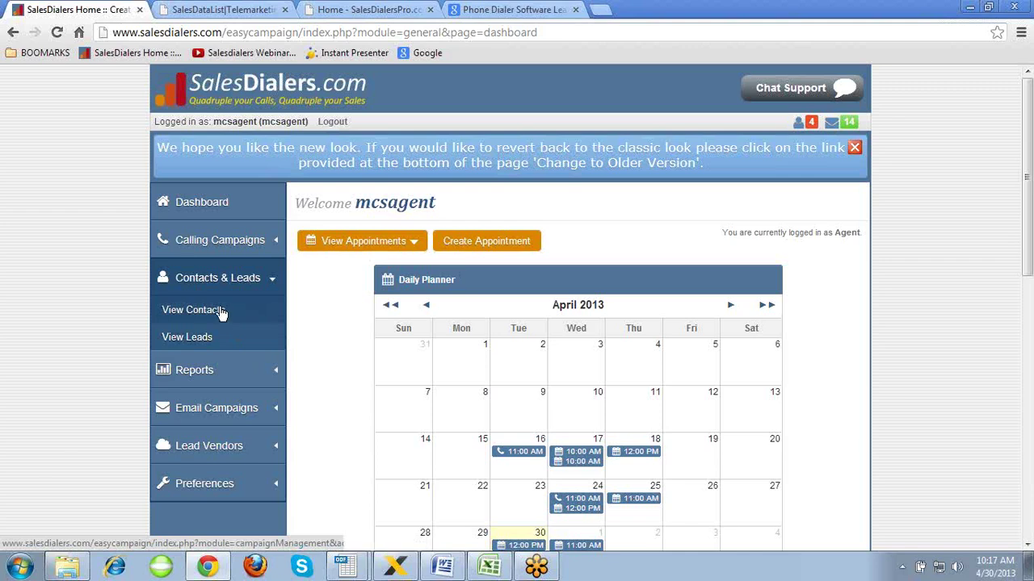
- Search View Contacts for Allstate Training campaign contacts with Hot Leads status, all runs included
{"action": "left_click", "coordinate": [226, 315]}
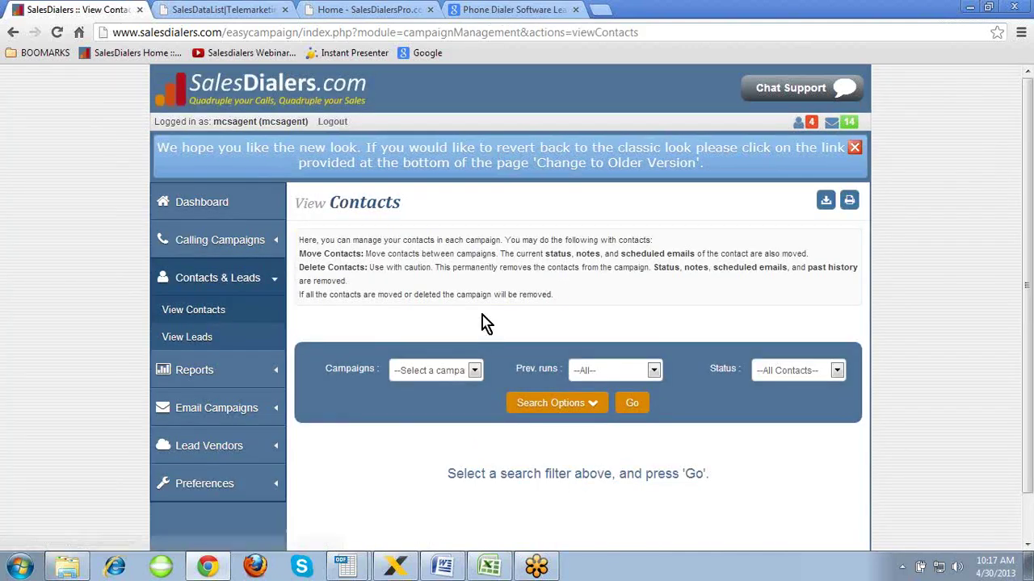
{"action": "scroll", "coordinate": [508, 327], "scroll_direction": "down", "scroll_amount": 1}
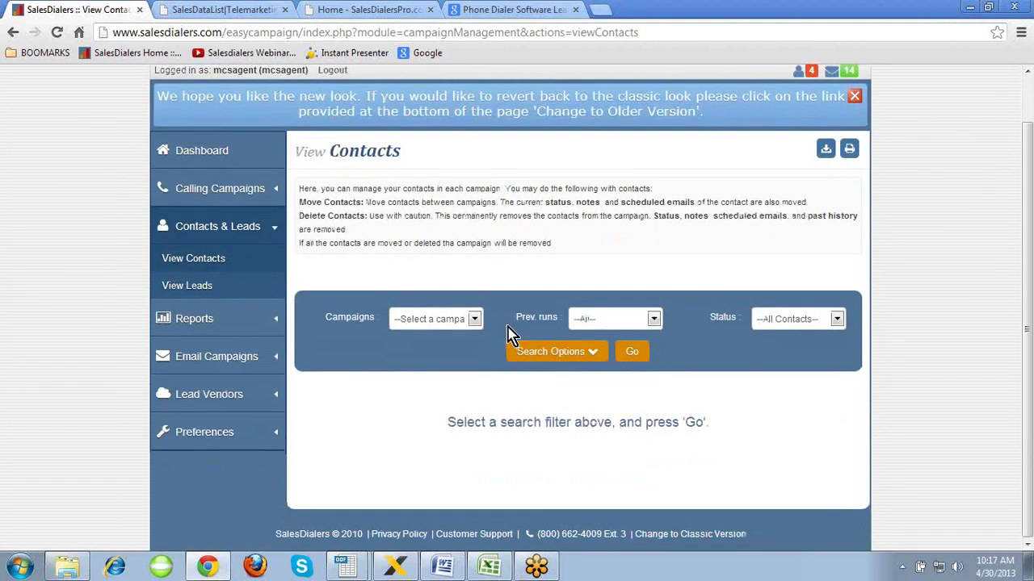
{"action": "left_click", "coordinate": [475, 321]}
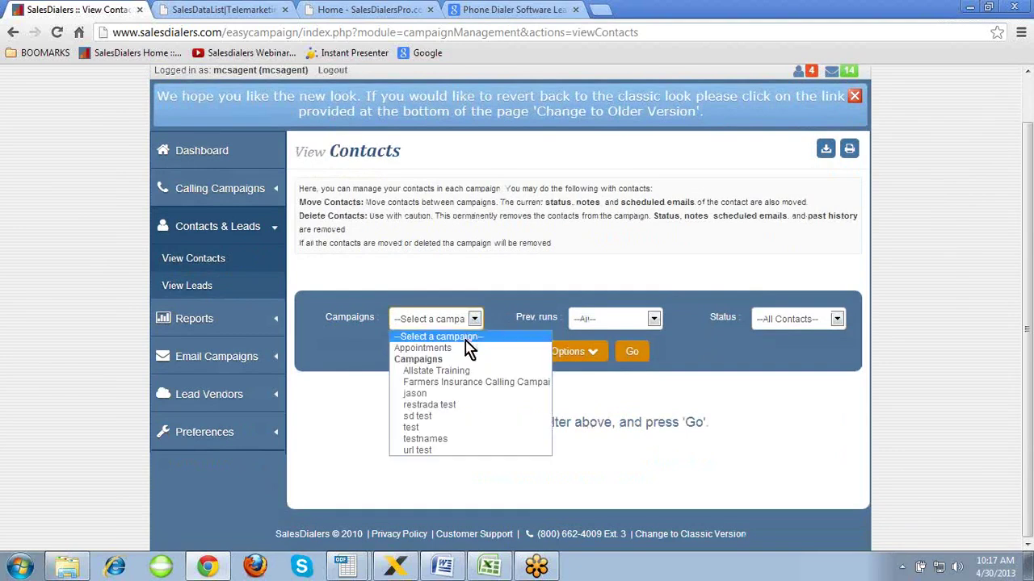
{"action": "left_click", "coordinate": [465, 371]}
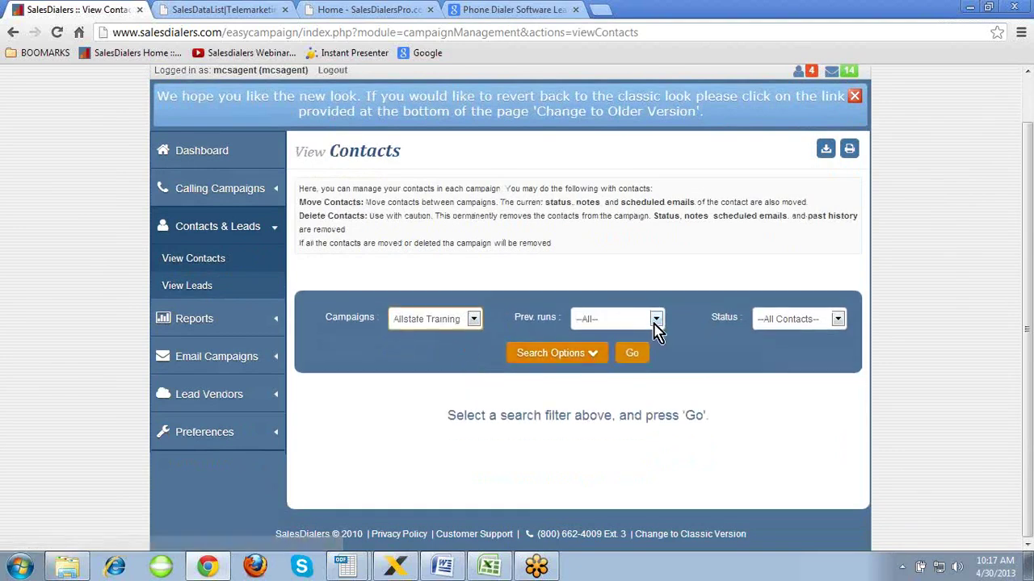
{"action": "left_click", "coordinate": [656, 321]}
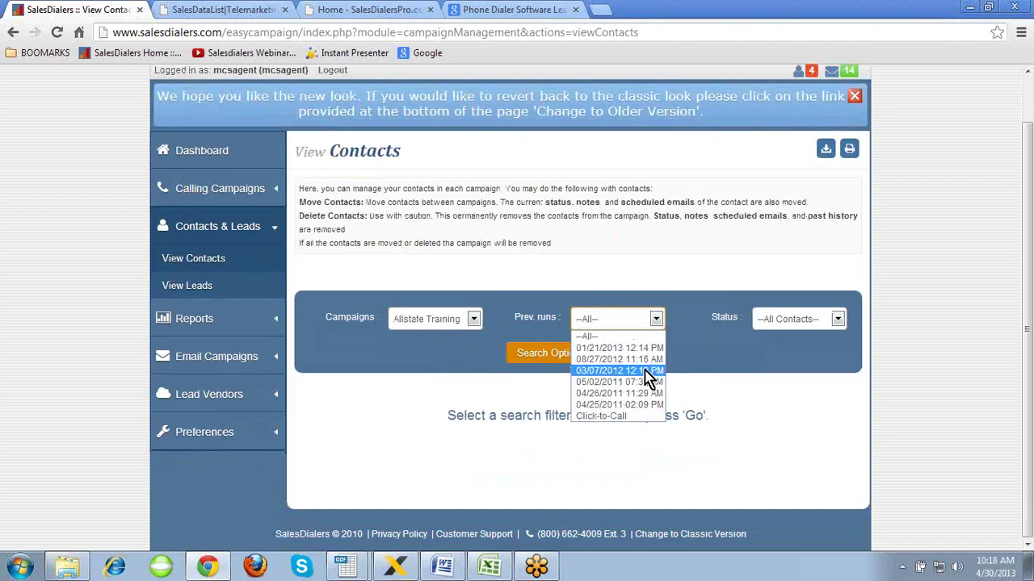
{"action": "left_click", "coordinate": [624, 337]}
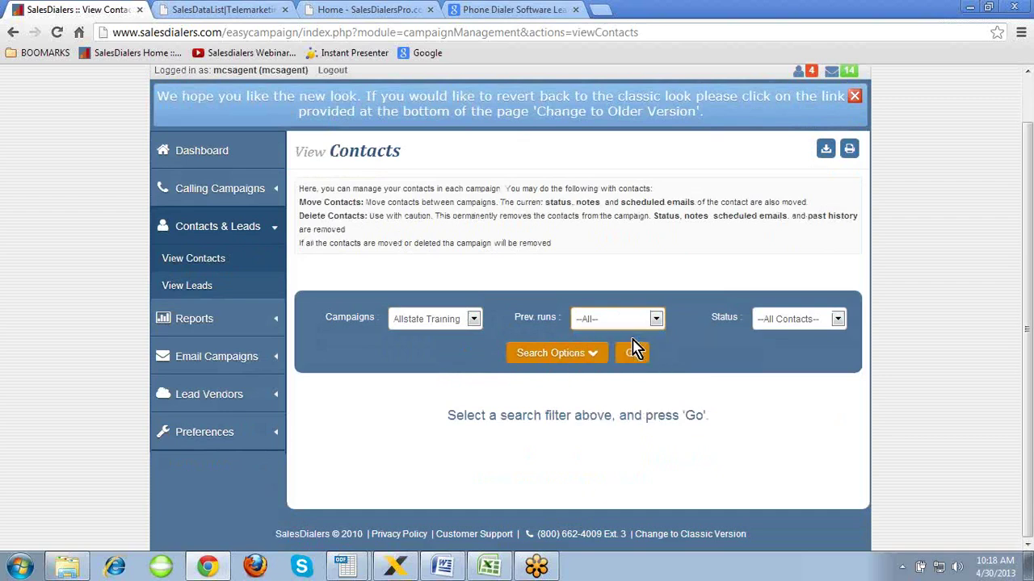
{"action": "left_click", "coordinate": [837, 321]}
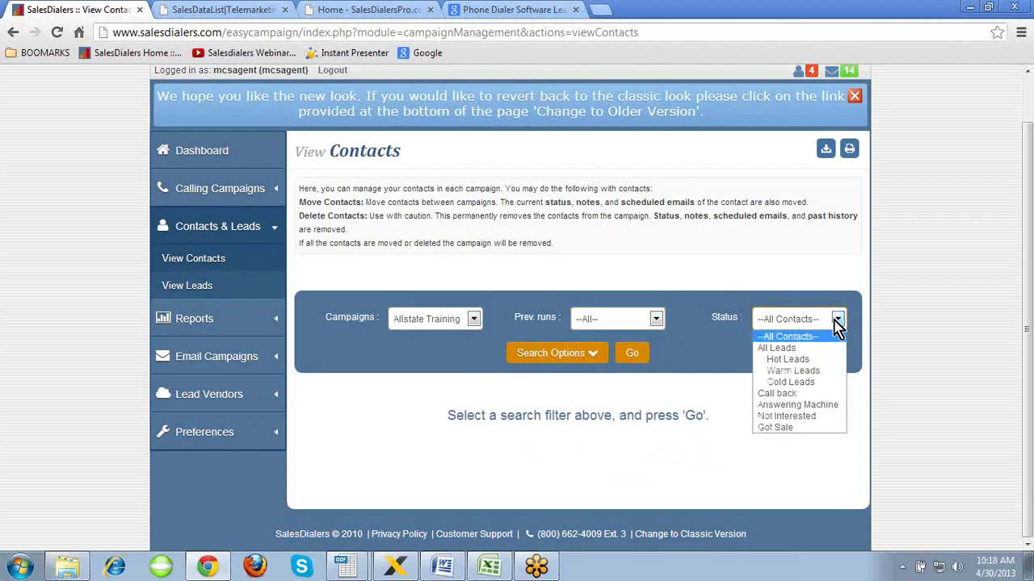
{"action": "left_click", "coordinate": [811, 362]}
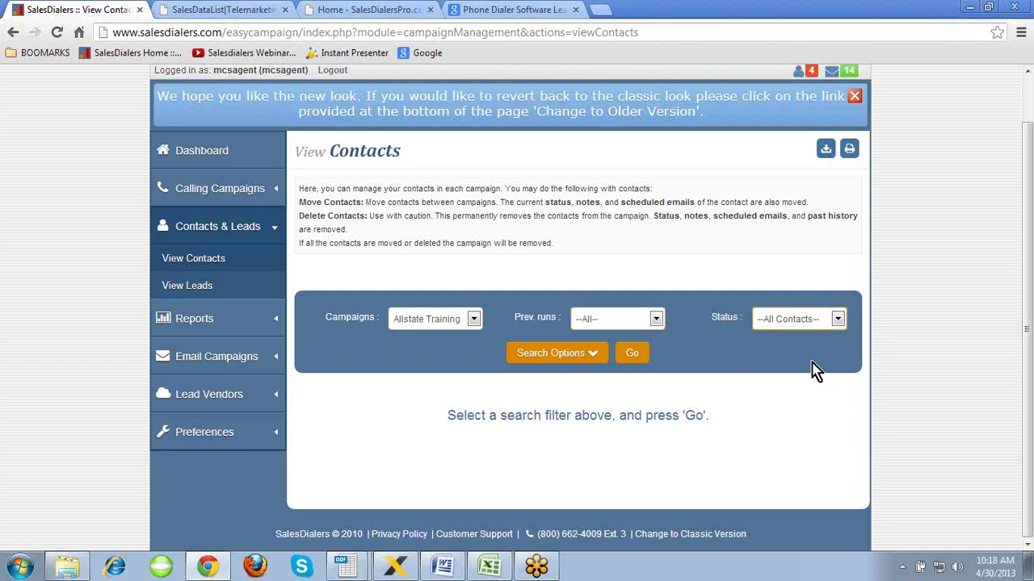
{"action": "left_click", "coordinate": [578, 357]}
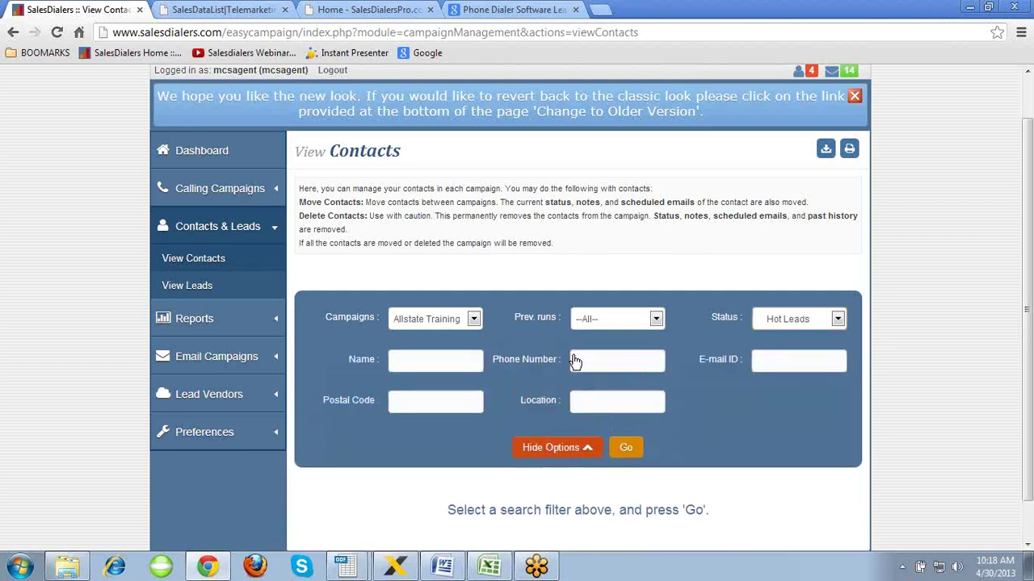
{"action": "scroll", "coordinate": [573, 358], "scroll_direction": "down", "scroll_amount": 1}
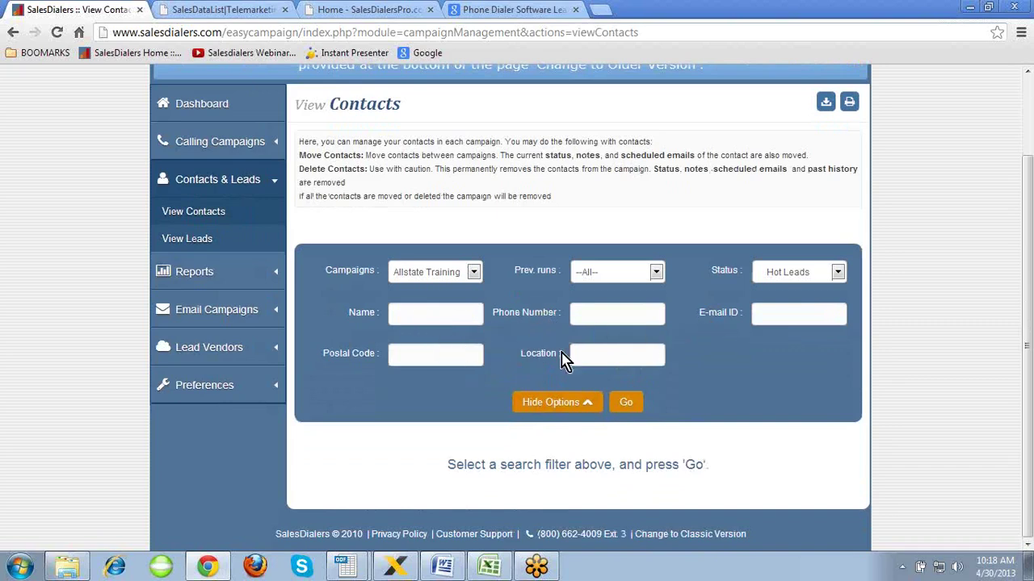
{"action": "left_click", "coordinate": [628, 403]}
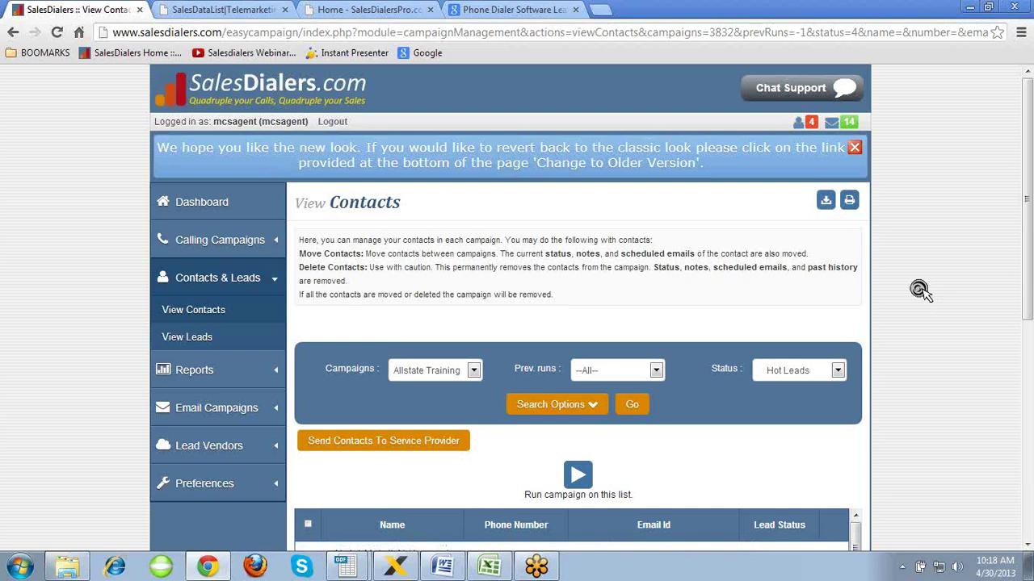
- Scroll through the Allstate Training hot-lead contact results
{"action": "scroll", "coordinate": [920, 294], "scroll_direction": "down", "scroll_amount": 1}
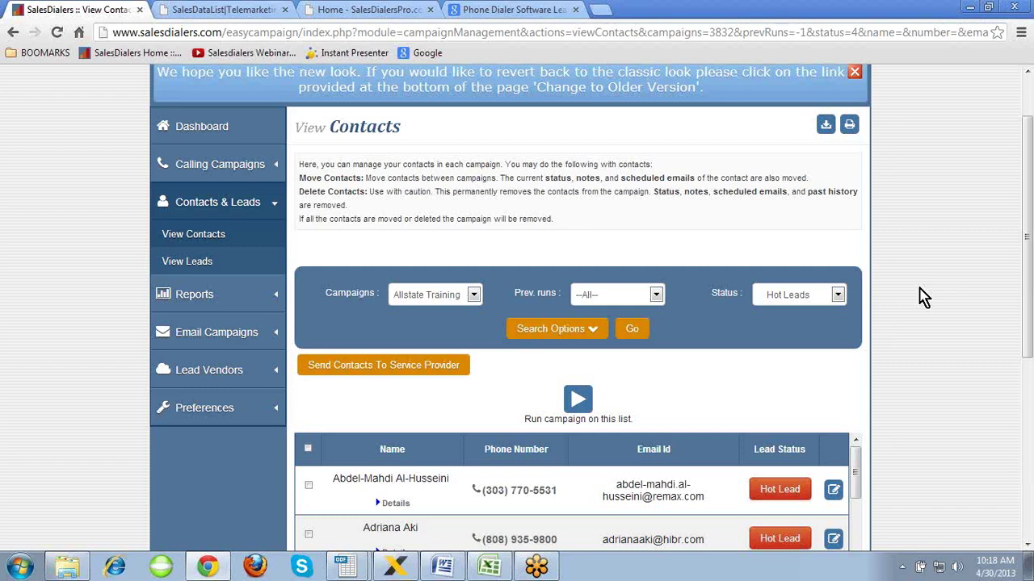
{"action": "left_click", "coordinate": [921, 290]}
{"action": "scroll", "coordinate": [921, 290], "scroll_direction": "down", "scroll_amount": 3}
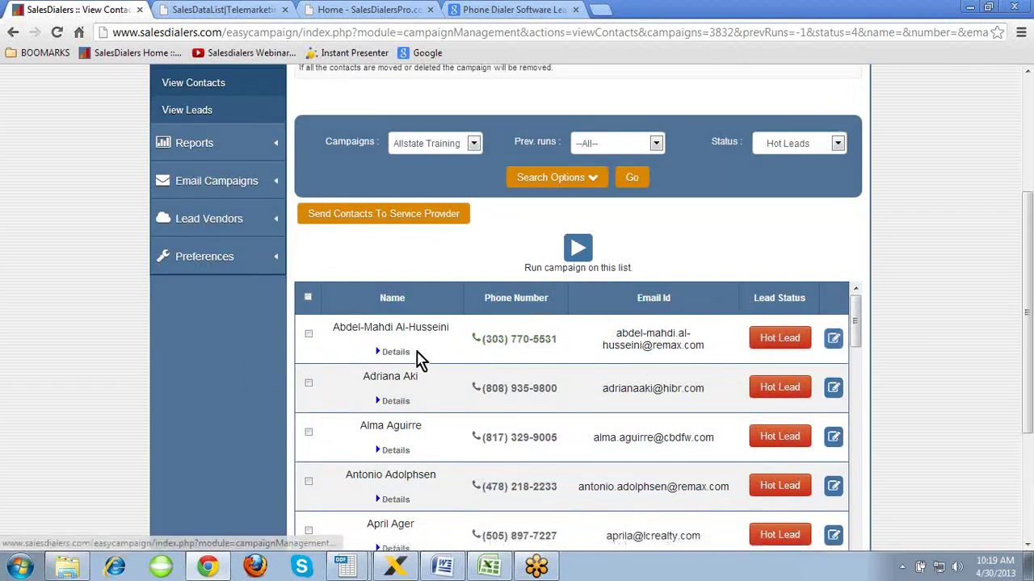
- Expand then collapse the first hot lead's full details, and move to View Leads
{"action": "left_click", "coordinate": [398, 353]}
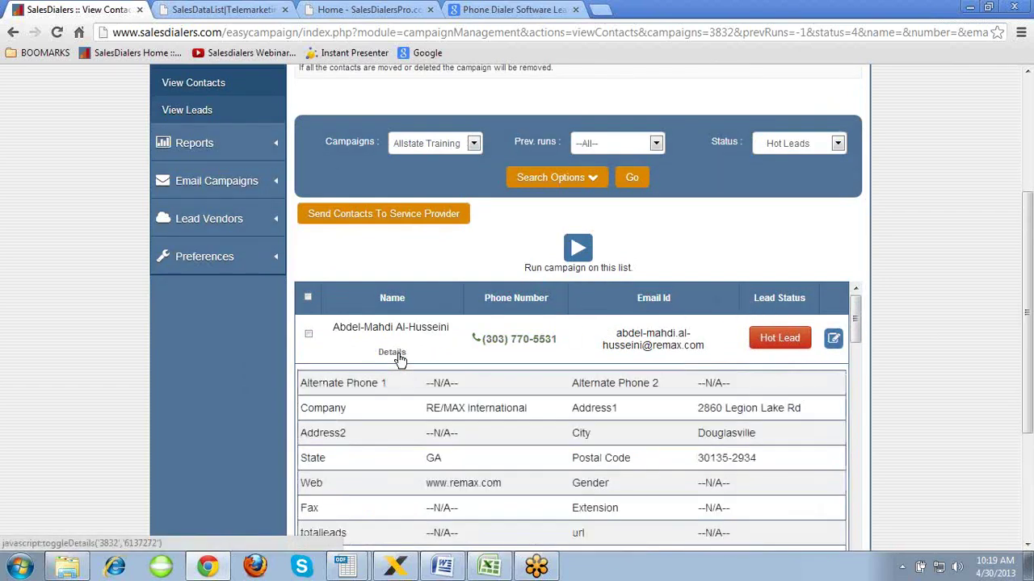
{"action": "left_click", "coordinate": [398, 356]}
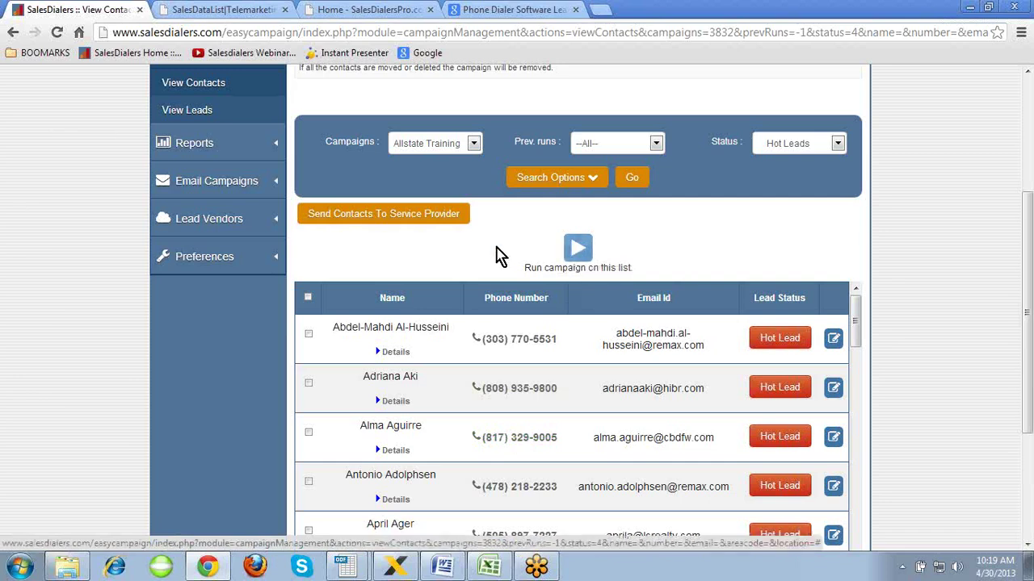
{"action": "scroll", "coordinate": [497, 242], "scroll_direction": "up", "scroll_amount": 1}
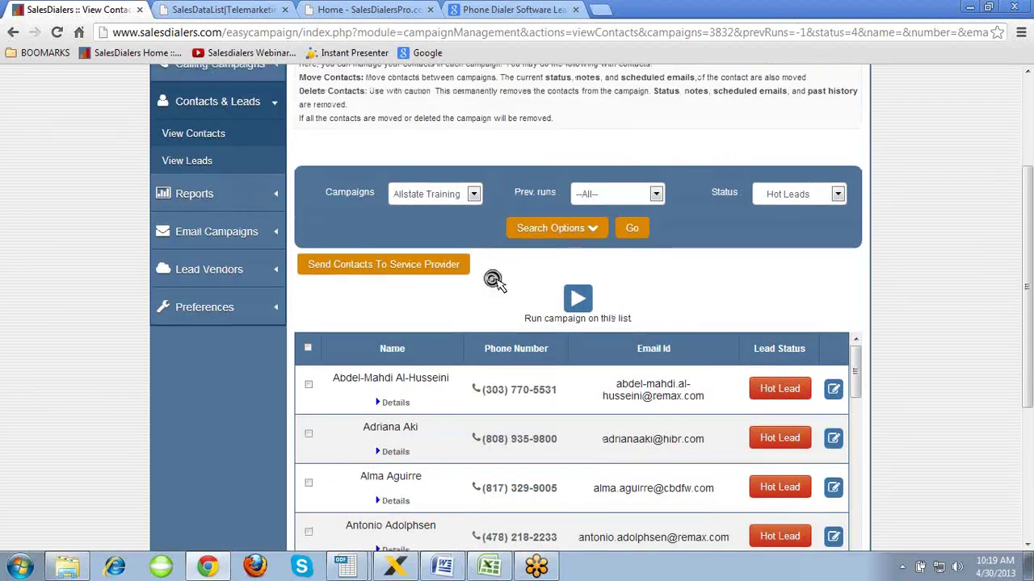
{"action": "scroll", "coordinate": [494, 271], "scroll_direction": "up", "scroll_amount": 2}
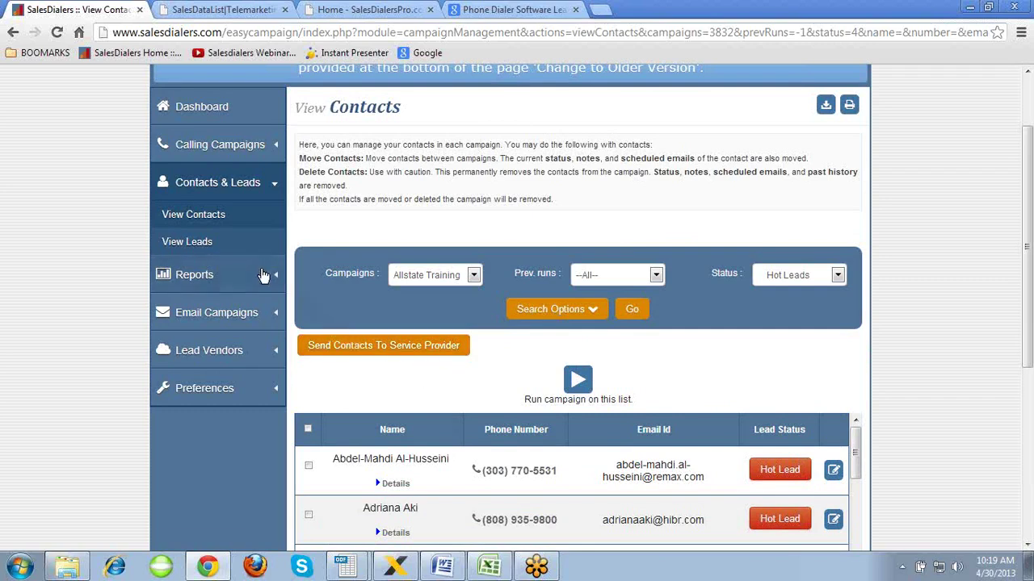
{"action": "left_click", "coordinate": [205, 245]}
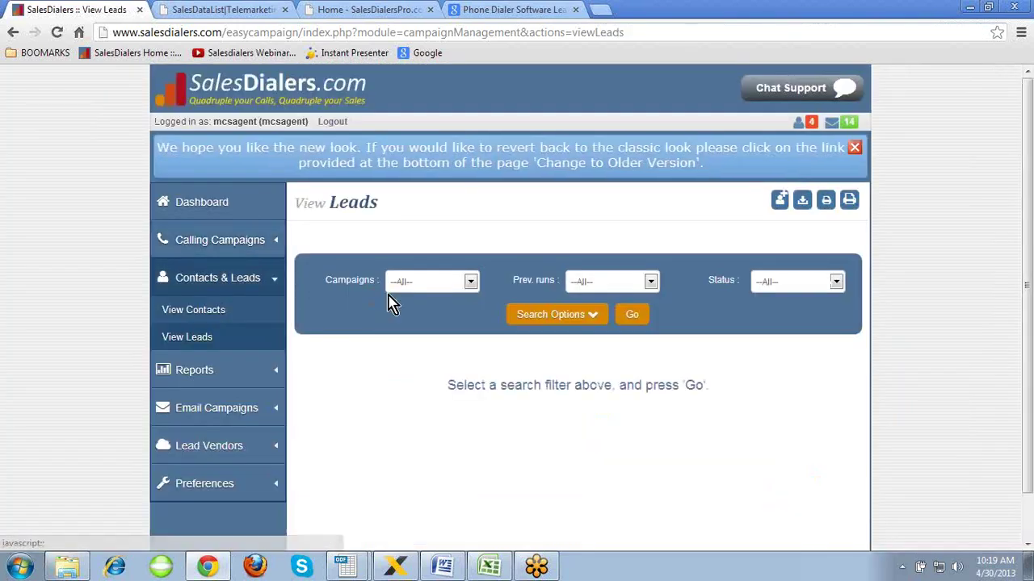
- Filter View Leads to campaign Allstate Training with status Hot Leads and run the search
{"action": "left_click", "coordinate": [473, 283]}
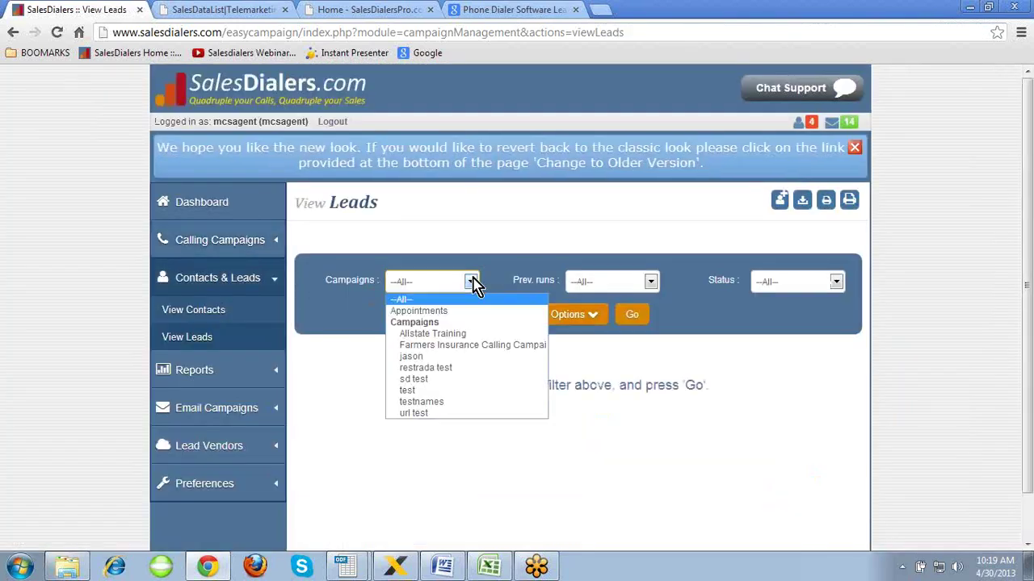
{"action": "left_click", "coordinate": [457, 334]}
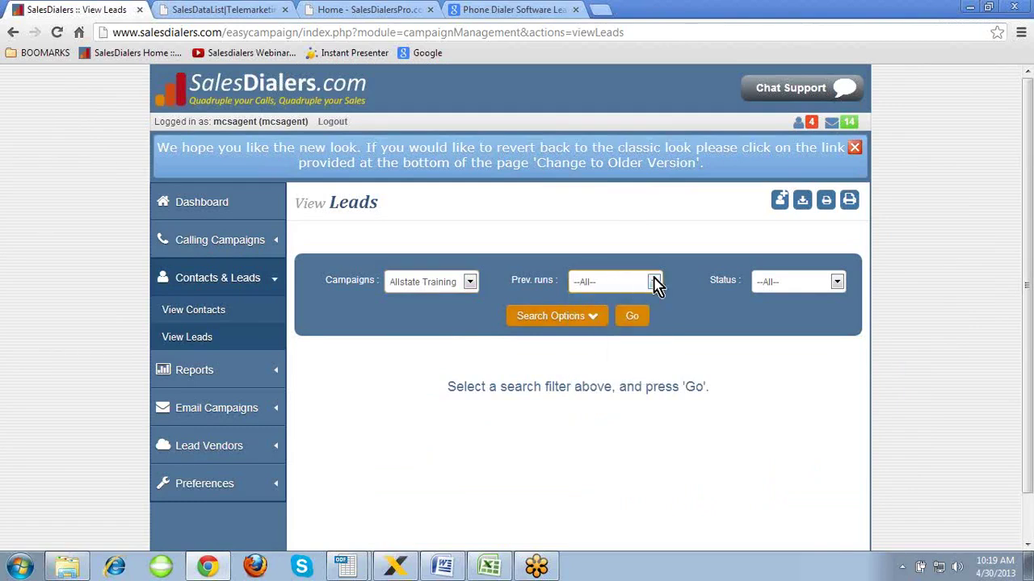
{"action": "left_click", "coordinate": [759, 282]}
{"action": "left_click", "coordinate": [787, 318]}
{"action": "left_click", "coordinate": [580, 317]}
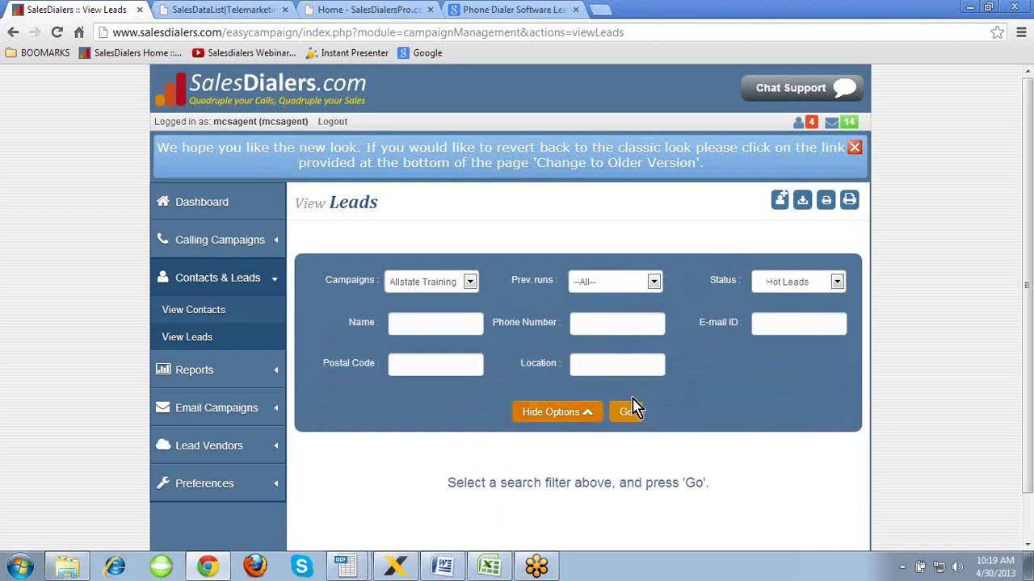
{"action": "left_click", "coordinate": [631, 410]}
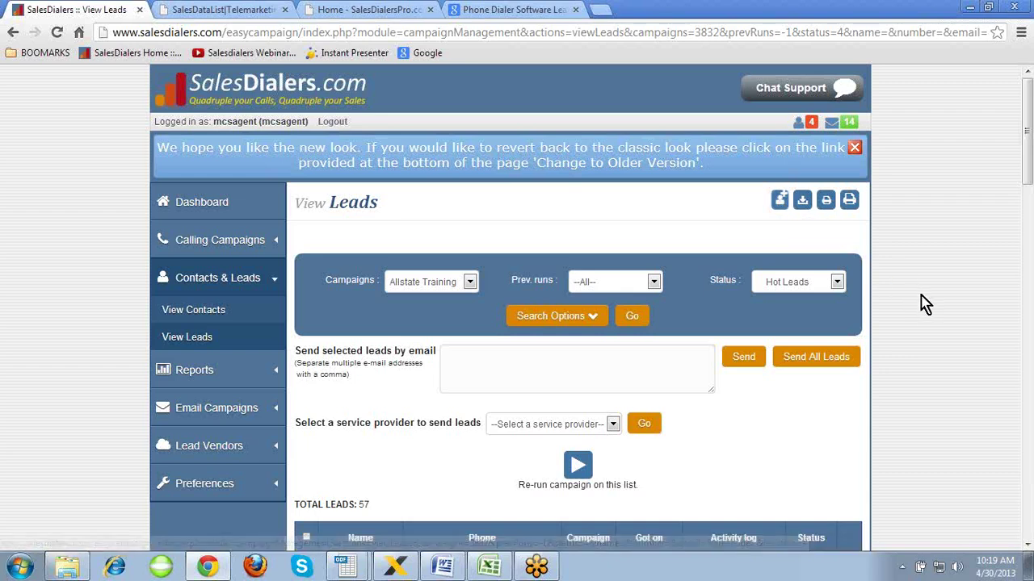
{"action": "scroll", "coordinate": [920, 296], "scroll_direction": "down", "scroll_amount": 3}
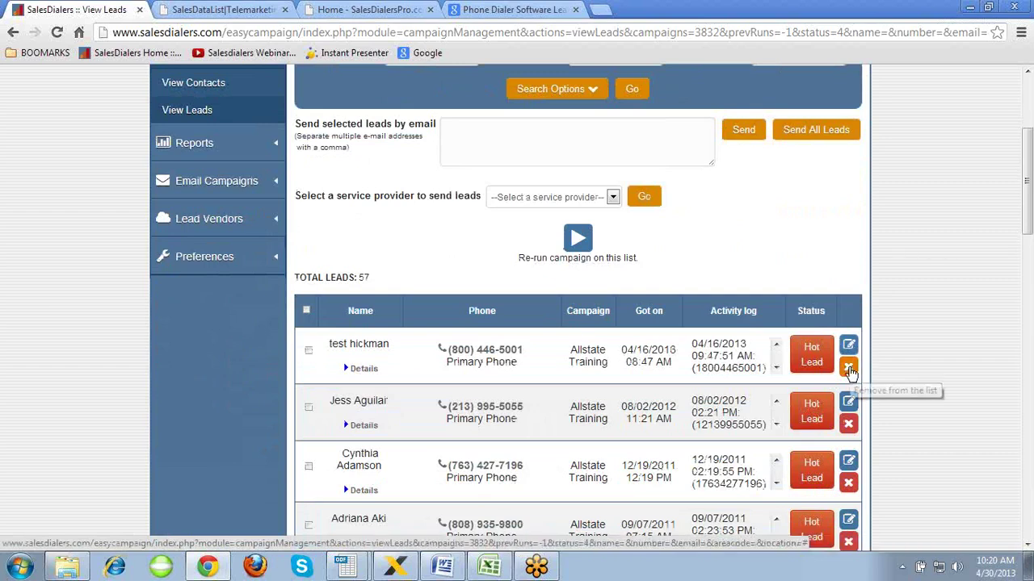
{"action": "left_click", "coordinate": [775, 369]}
{"action": "left_click", "coordinate": [776, 368]}
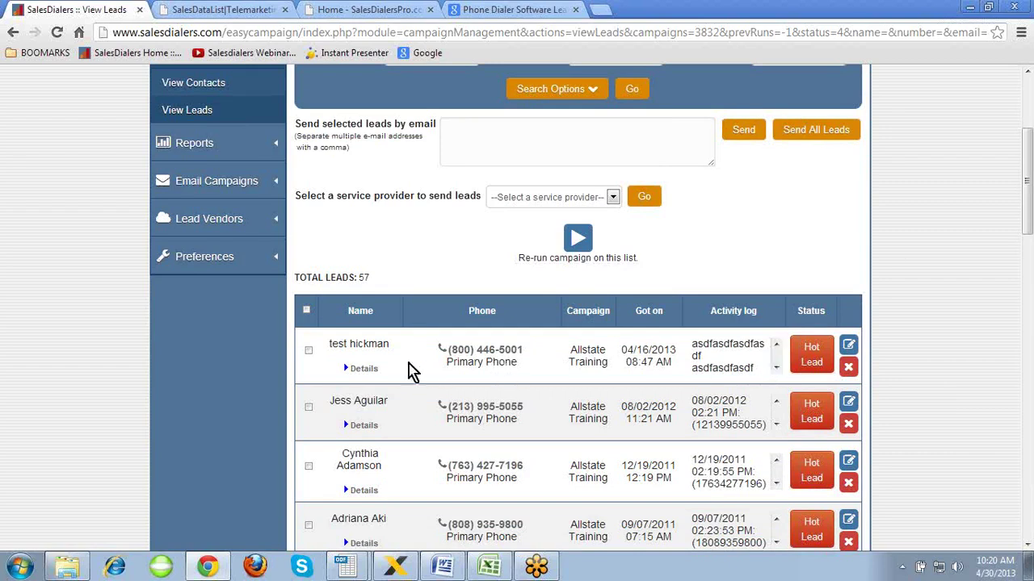
{"action": "left_click", "coordinate": [363, 369]}
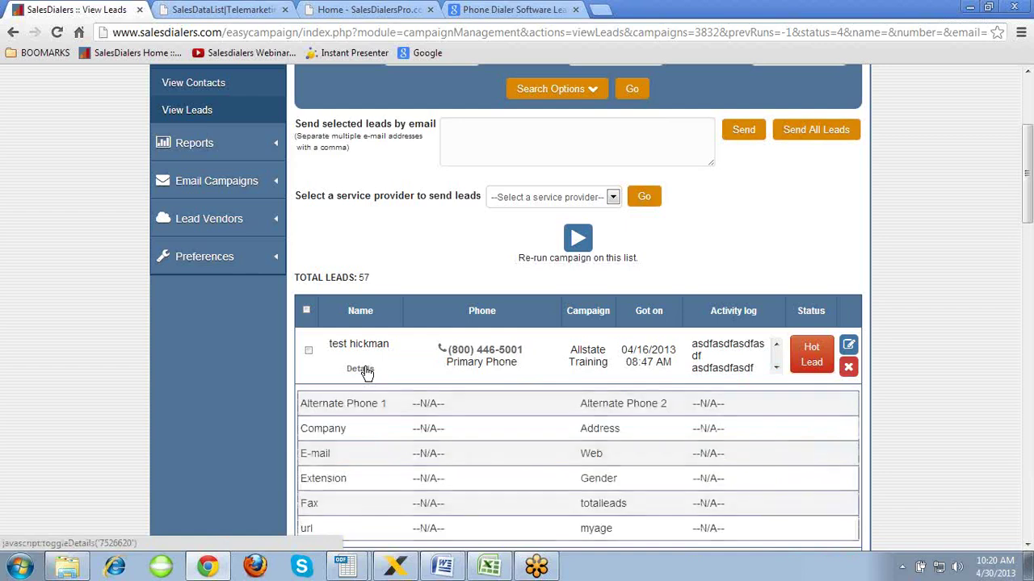
{"action": "left_click", "coordinate": [362, 370]}
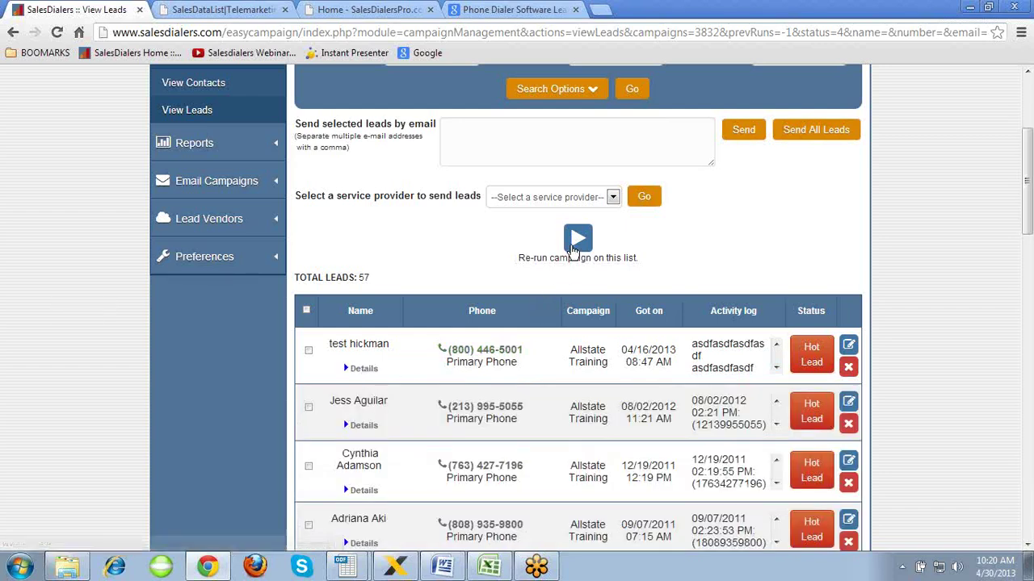
{"action": "scroll", "coordinate": [464, 258], "scroll_direction": "up", "scroll_amount": 3}
- Enter a recipient's e-mail address in the 'Send selected leads by email' field
{"action": "left_click", "coordinate": [474, 242]}
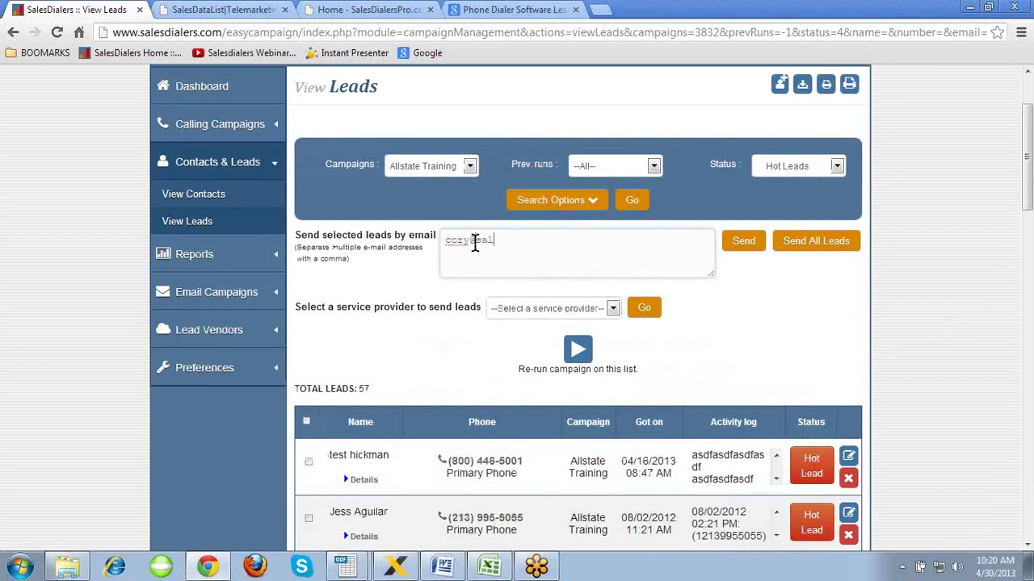
{"action": "key", "text": "BackSpace"}
{"action": "key", "text": "BackSpace"}
{"action": "key", "text": "BackSpace"}
{"action": "key", "text": "BackSpace"}
{"action": "key", "text": "BackSpace"}
{"action": "key", "text": "BackSpace"}
{"action": "key", "text": "BackSpace"}
{"action": "key", "text": "BackSpace"}
{"action": "key", "text": "BackSpace"}
{"action": "key", "text": "BackSpace"}
{"action": "key", "text": "BackSpace"}
{"action": "key", "text": "BackSpace"}
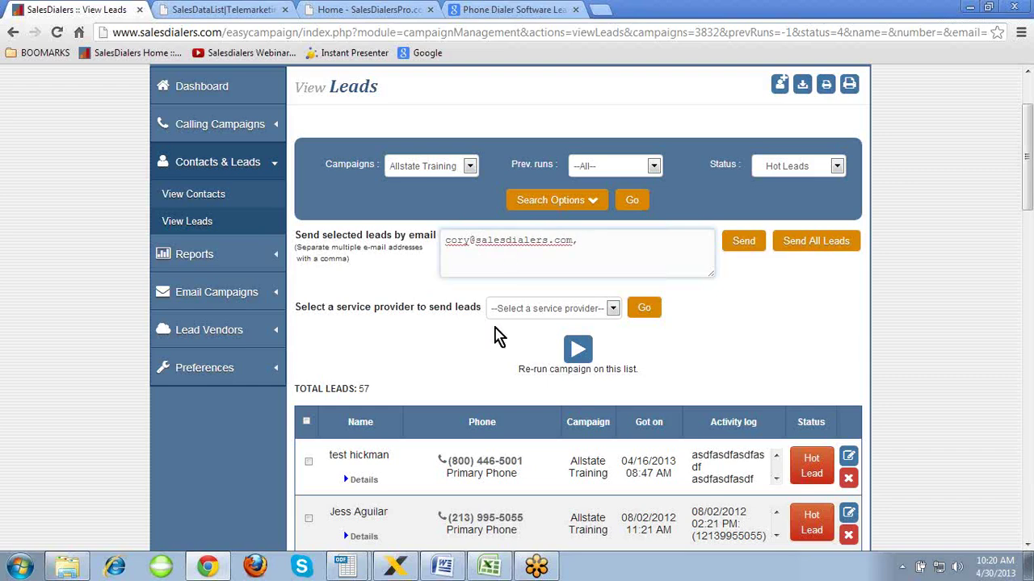
- Check the service provider options, then go to Reports > Calling Reports
{"action": "left_click", "coordinate": [613, 308]}
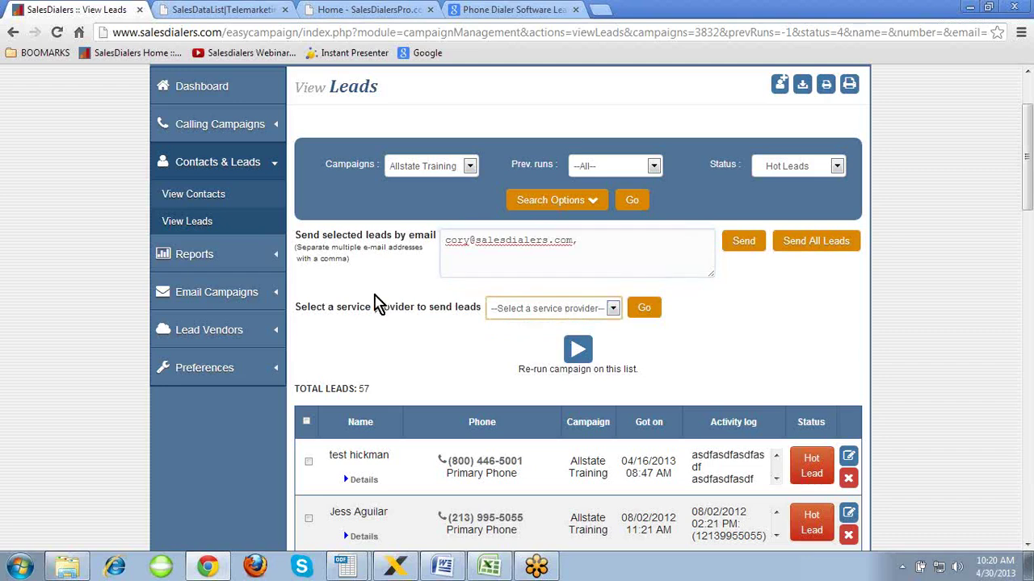
{"action": "left_click", "coordinate": [343, 287]}
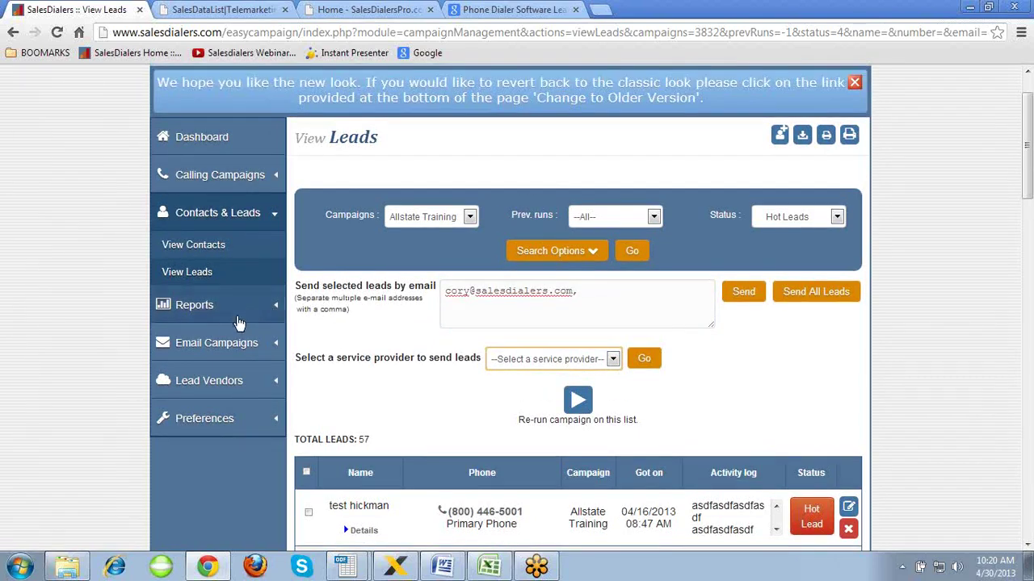
{"action": "left_click", "coordinate": [234, 319]}
{"action": "left_click", "coordinate": [206, 344]}
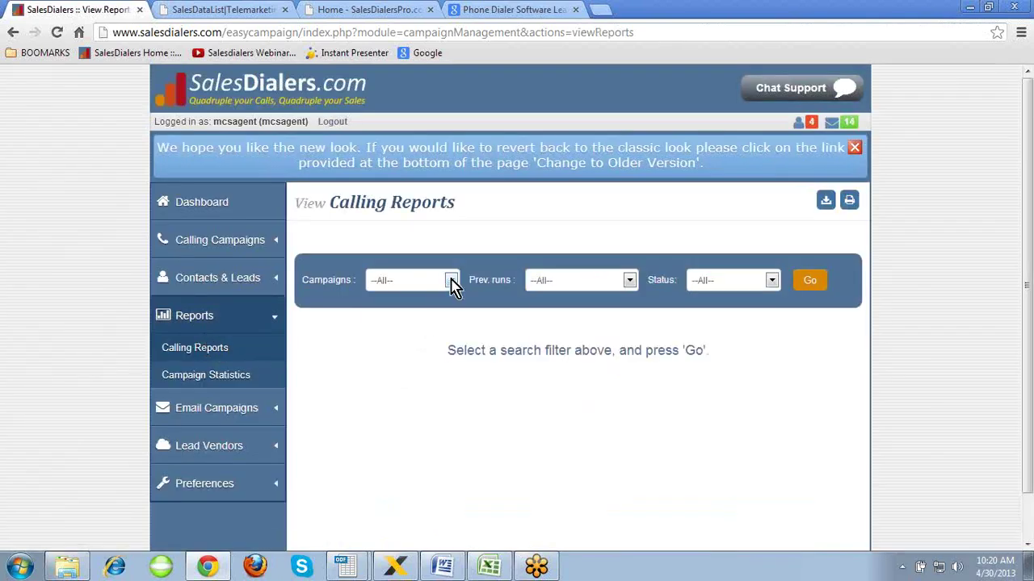
- Generate the calling report for the Allstate Training campaign with default runs and status
{"action": "left_click", "coordinate": [451, 280]}
{"action": "left_click", "coordinate": [445, 336]}
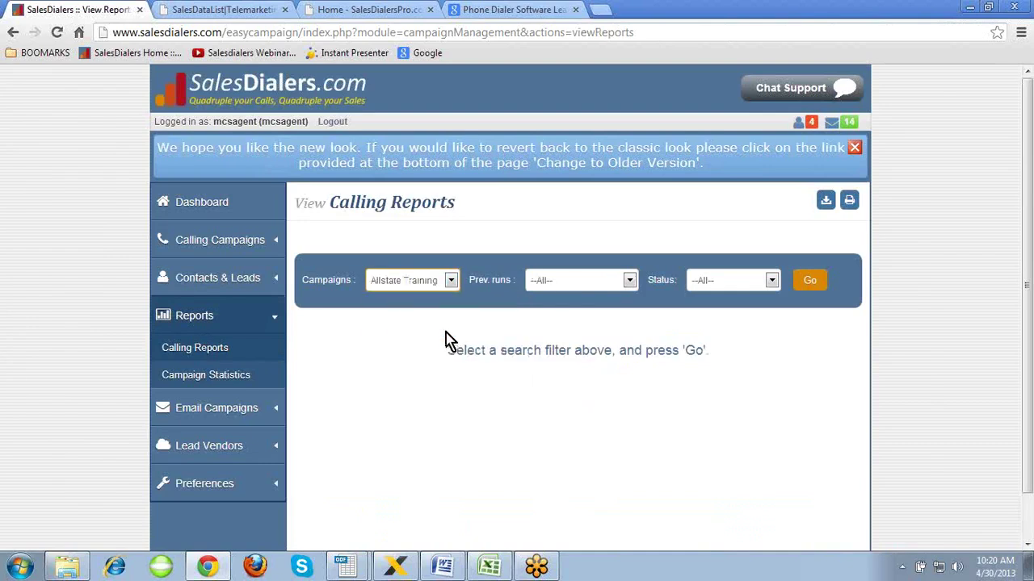
{"action": "left_click", "coordinate": [629, 281]}
{"action": "left_click", "coordinate": [629, 281]}
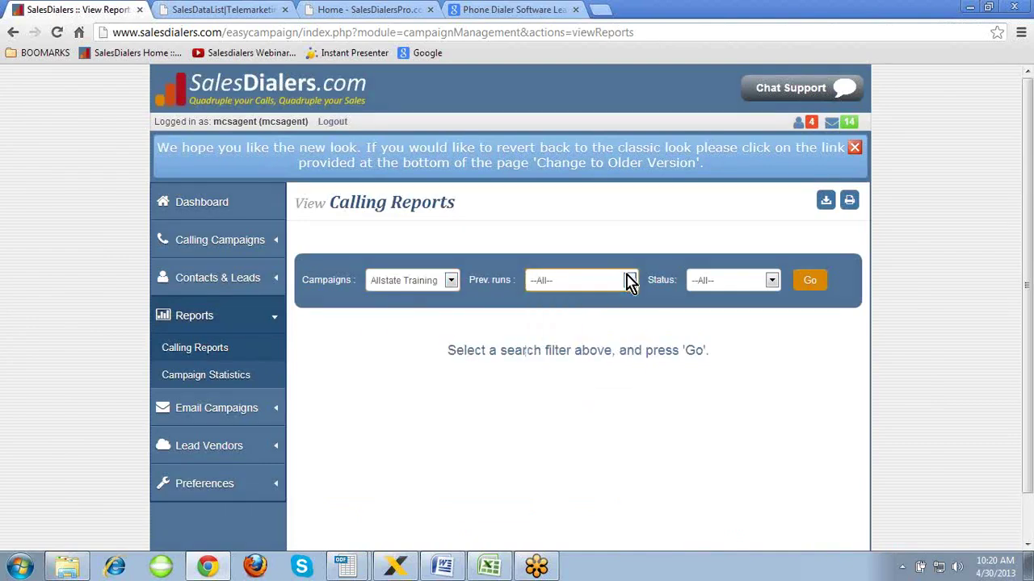
{"action": "left_click", "coordinate": [772, 280]}
{"action": "left_click", "coordinate": [772, 280]}
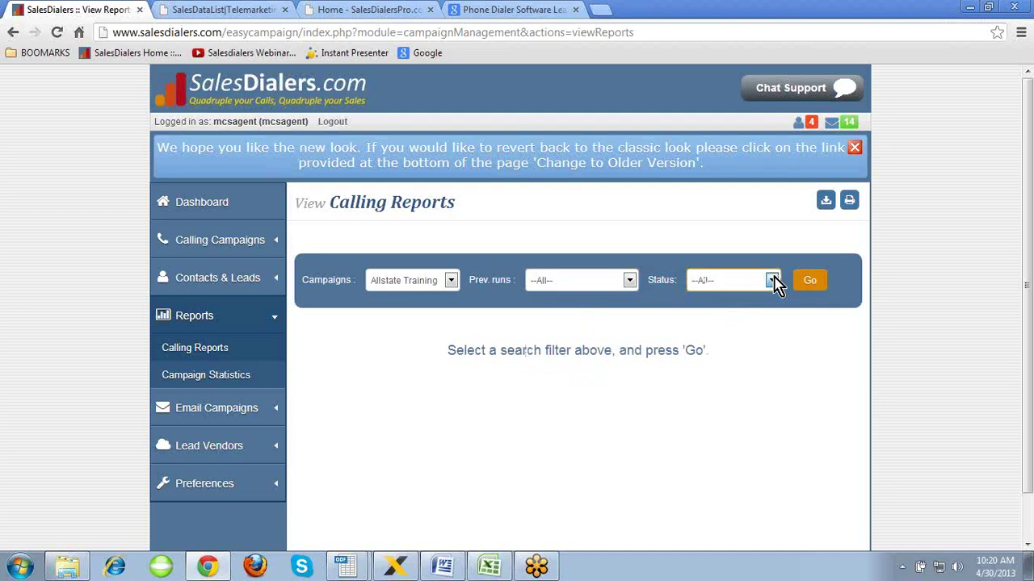
{"action": "left_click", "coordinate": [810, 280]}
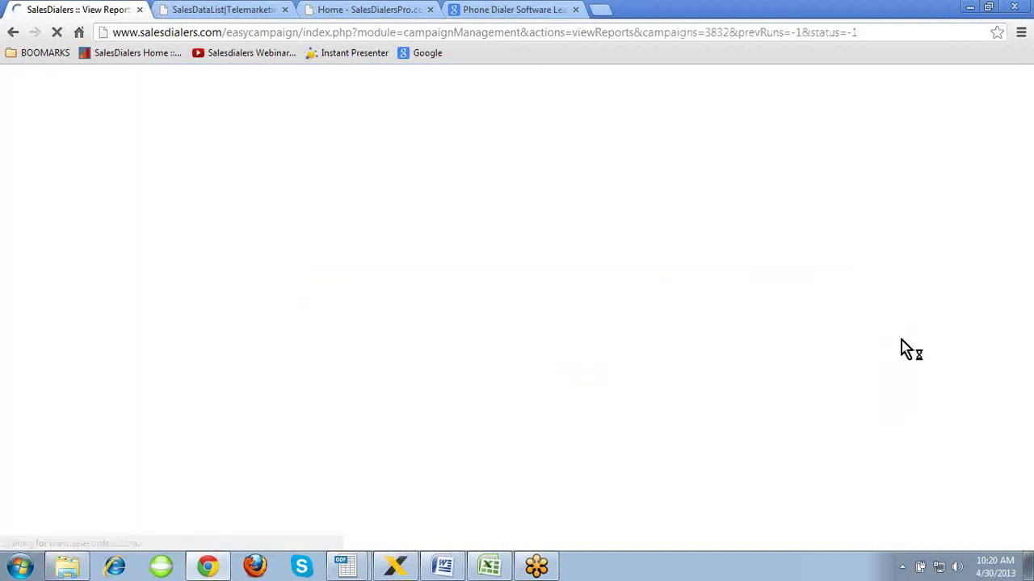
- Page through calling report pages 2 and 3, then go to Campaign Statistics
{"action": "scroll", "coordinate": [905, 347], "scroll_direction": "down", "scroll_amount": 5}
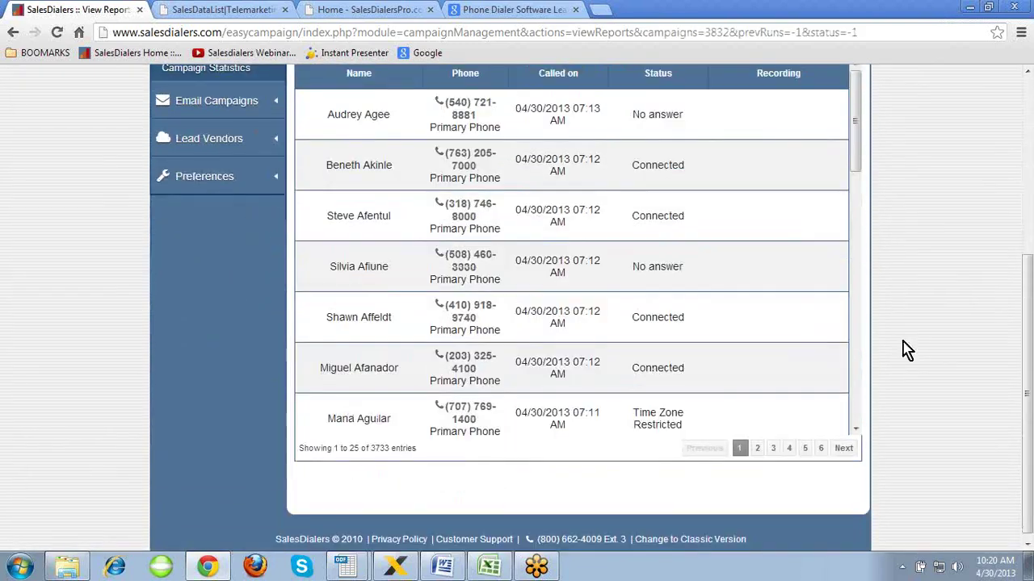
{"action": "left_click", "coordinate": [757, 448]}
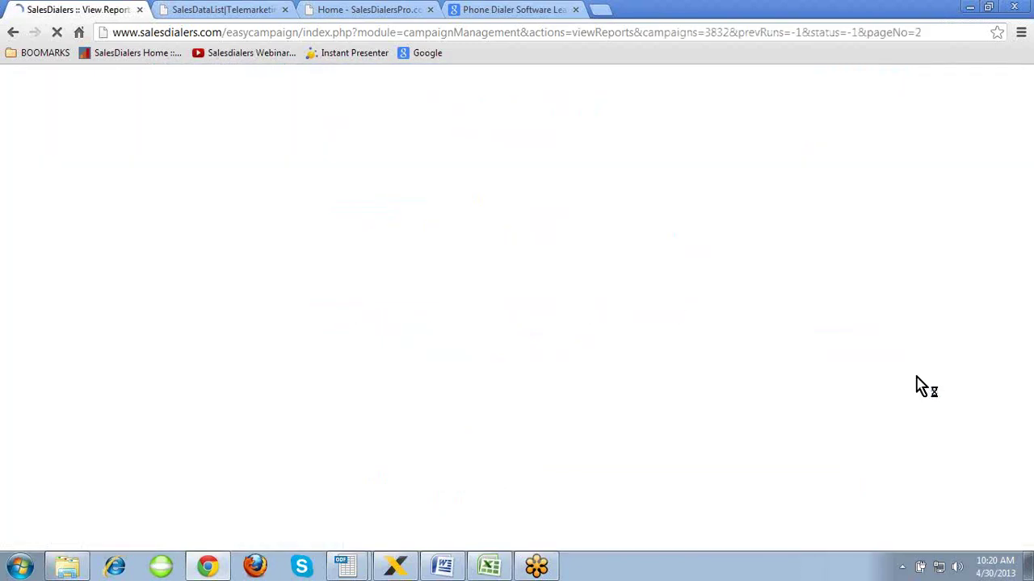
{"action": "scroll", "coordinate": [921, 386], "scroll_direction": "down", "scroll_amount": 5}
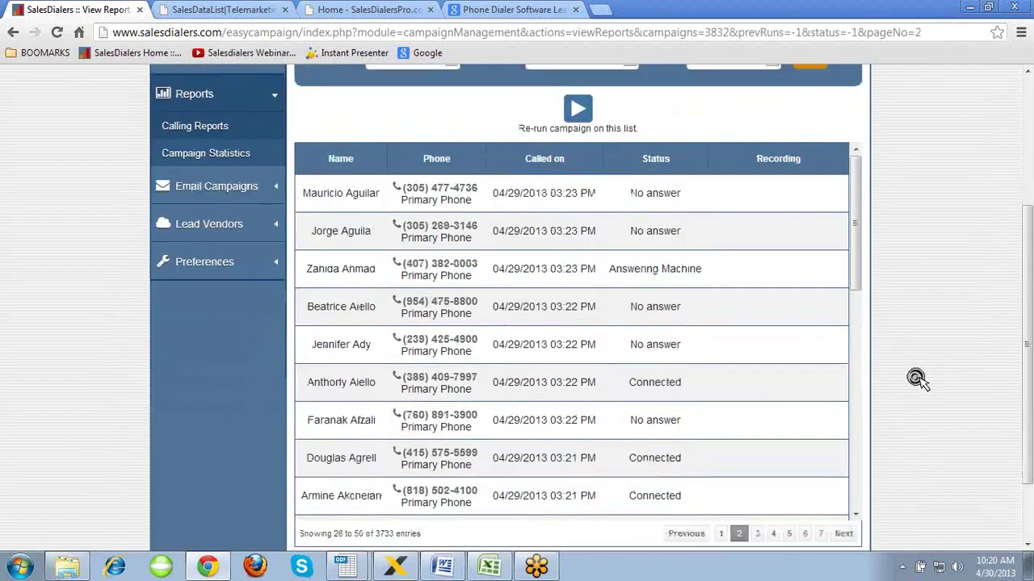
{"action": "left_click", "coordinate": [757, 457]}
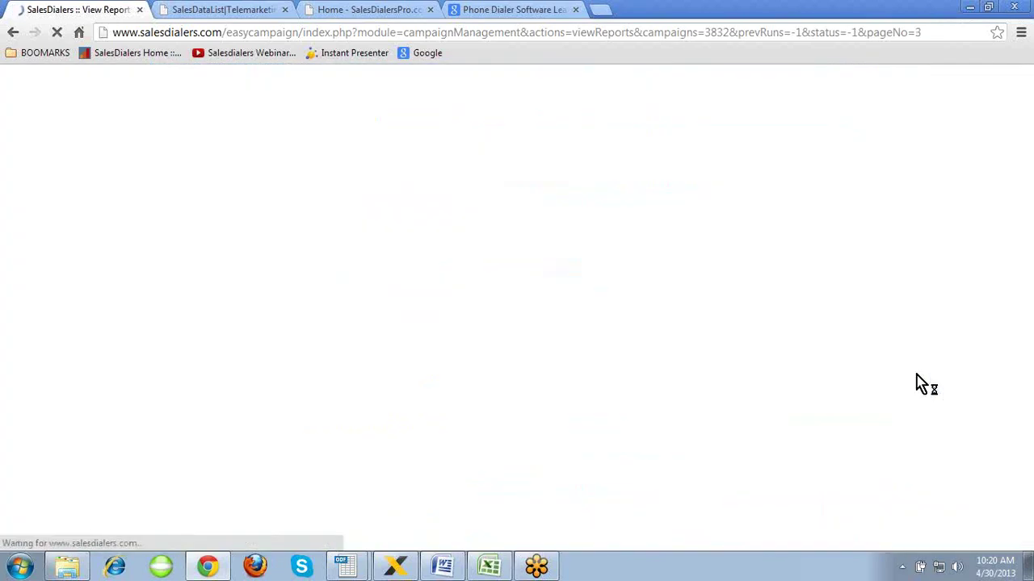
{"action": "scroll", "coordinate": [921, 384], "scroll_direction": "down", "scroll_amount": 2}
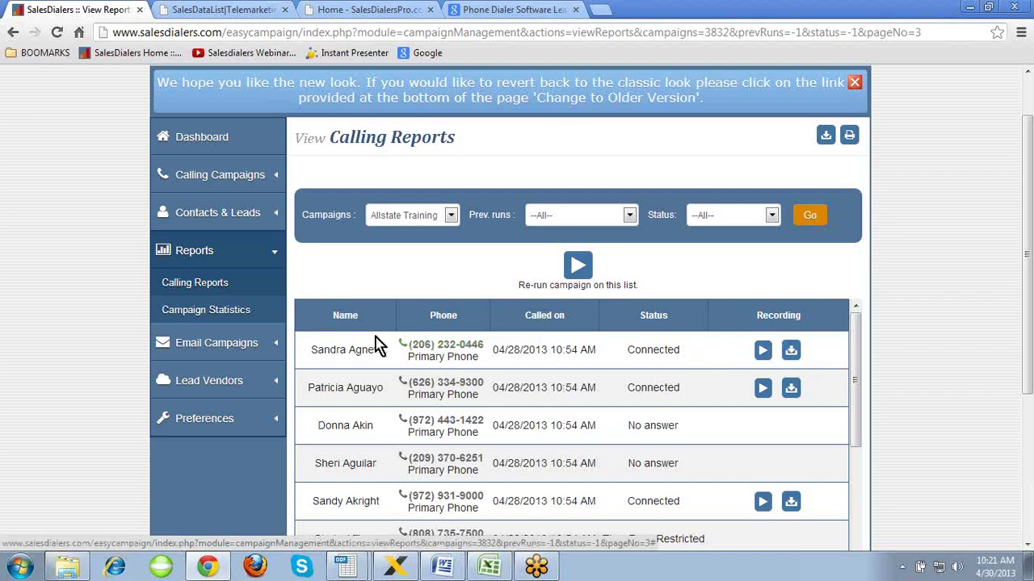
{"action": "left_click", "coordinate": [194, 312]}
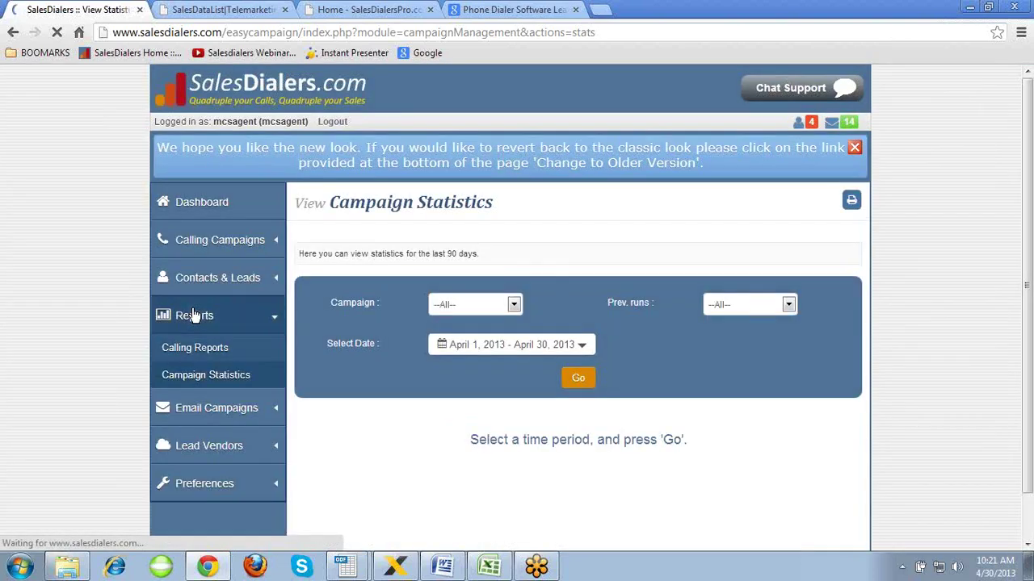
- Set the statistics Campaign filter to --All-- instead of Allstate Training
{"action": "left_click", "coordinate": [513, 305]}
{"action": "left_click", "coordinate": [502, 359]}
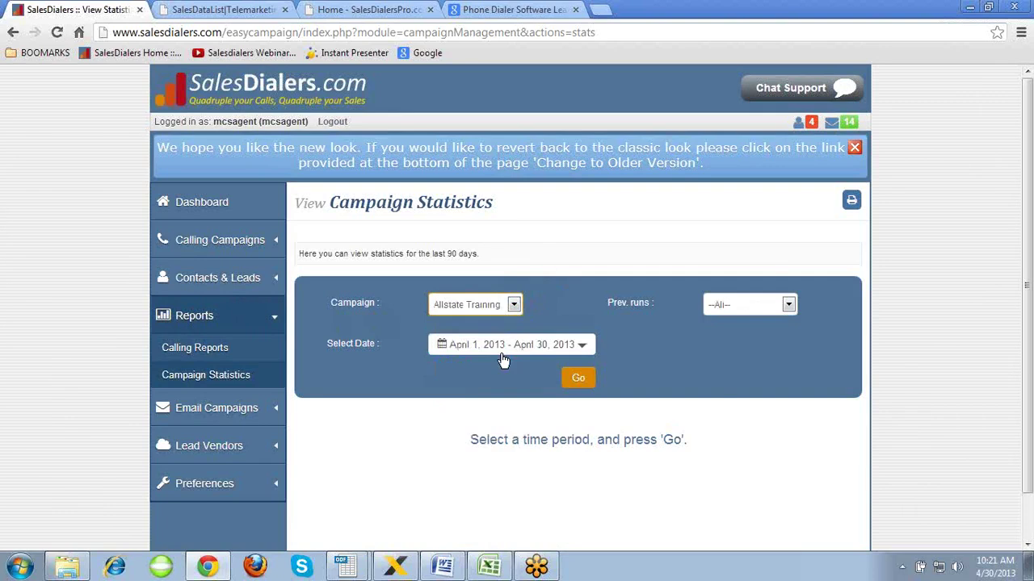
{"action": "left_click", "coordinate": [788, 305]}
{"action": "left_click", "coordinate": [789, 308]}
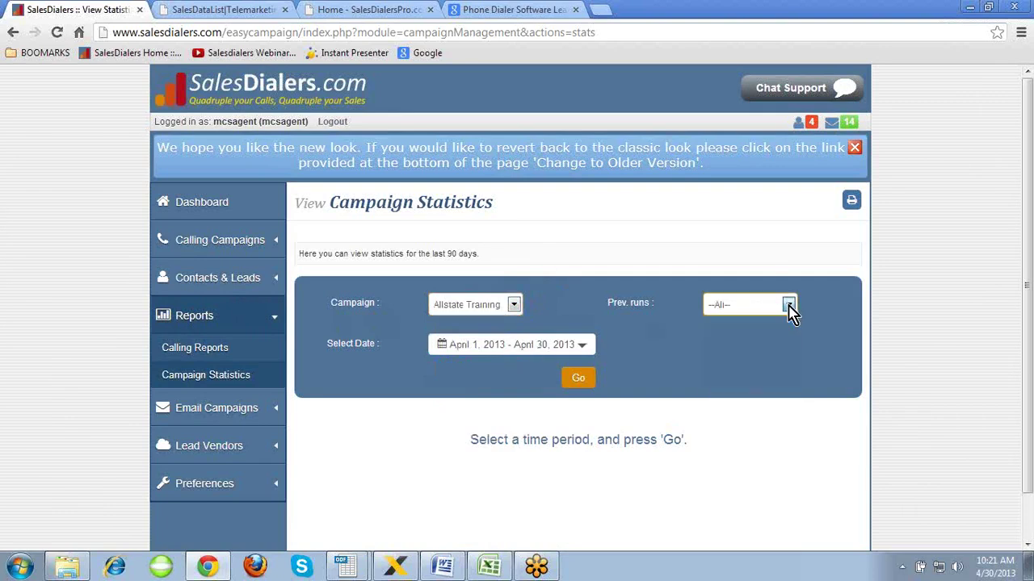
{"action": "left_click", "coordinate": [514, 305]}
{"action": "left_click", "coordinate": [498, 323]}
- Show statistics for custom range March 1 – April 30, 2013: 323 calls, 236 talked to
{"action": "left_click", "coordinate": [521, 346]}
{"action": "scroll", "coordinate": [523, 348], "scroll_direction": "down", "scroll_amount": 1}
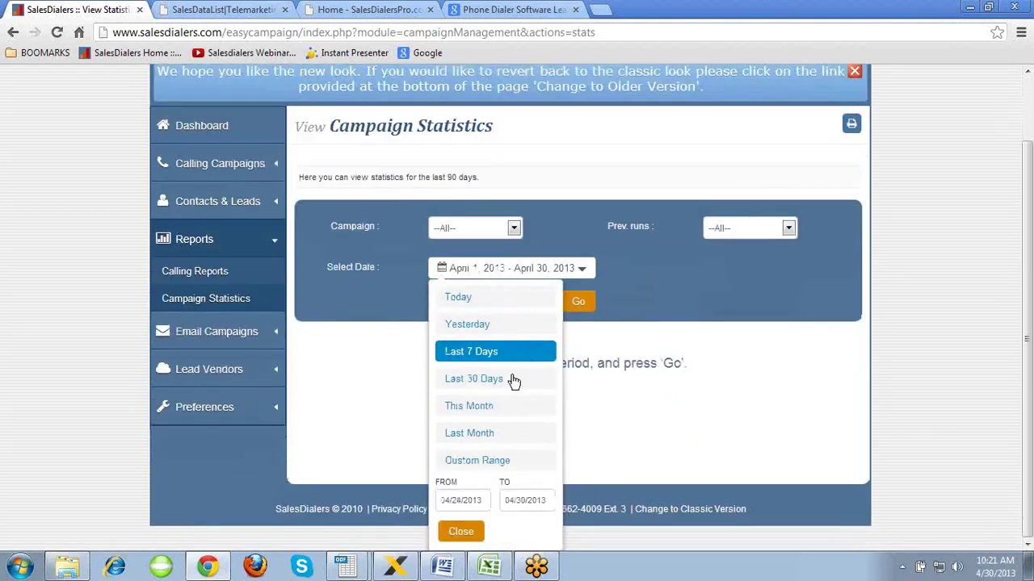
{"action": "left_click", "coordinate": [476, 462]}
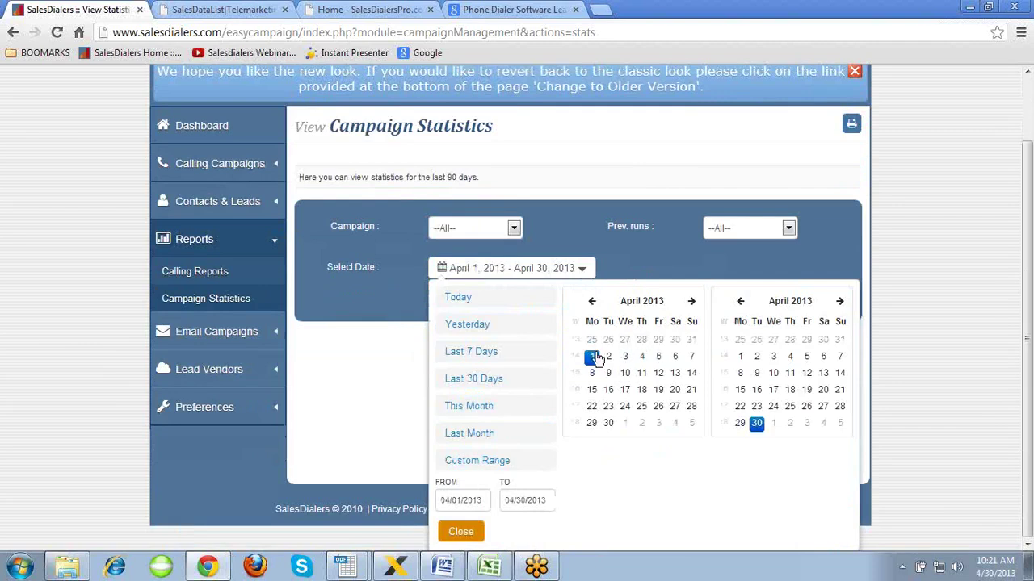
{"action": "left_click", "coordinate": [592, 300]}
{"action": "left_click", "coordinate": [658, 340]}
{"action": "left_click", "coordinate": [458, 533]}
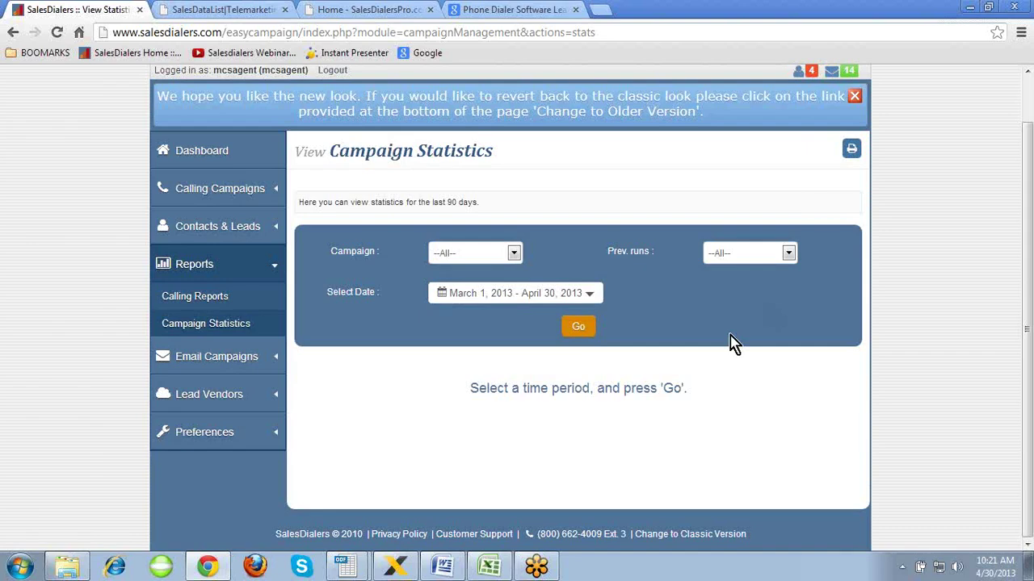
{"action": "left_click", "coordinate": [579, 328]}
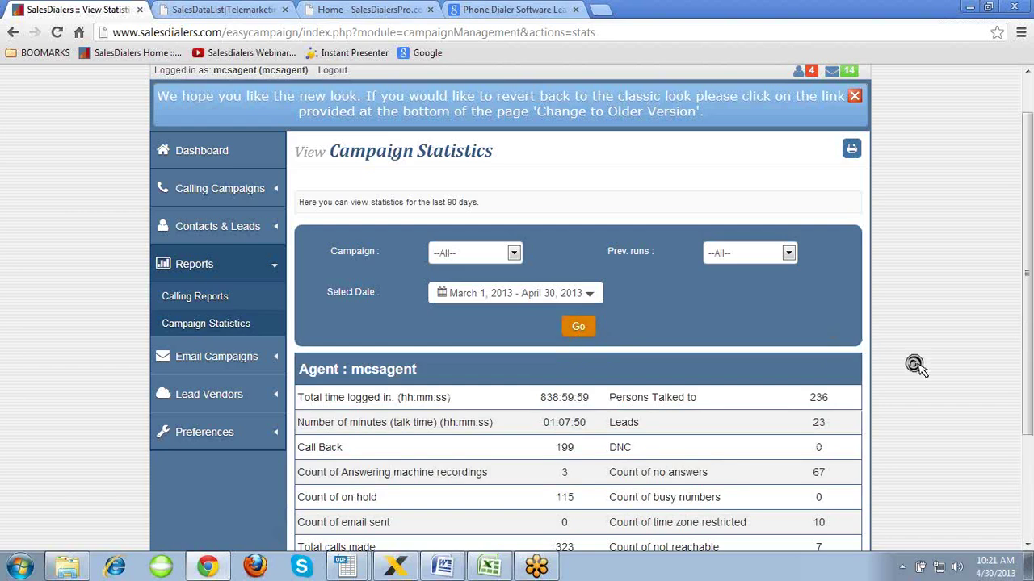
{"action": "scroll", "coordinate": [915, 365], "scroll_direction": "down", "scroll_amount": 3}
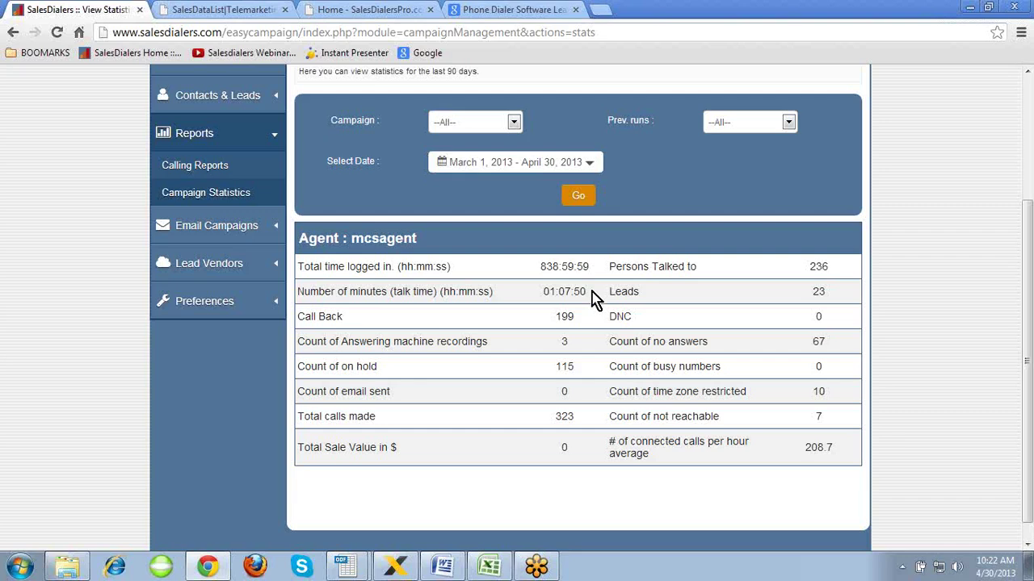
- Open the Email Blasts list from the Email Campaigns section of the sidebar
{"action": "left_click", "coordinate": [223, 405]}
{"action": "scroll", "coordinate": [223, 407], "scroll_direction": "up", "scroll_amount": 1}
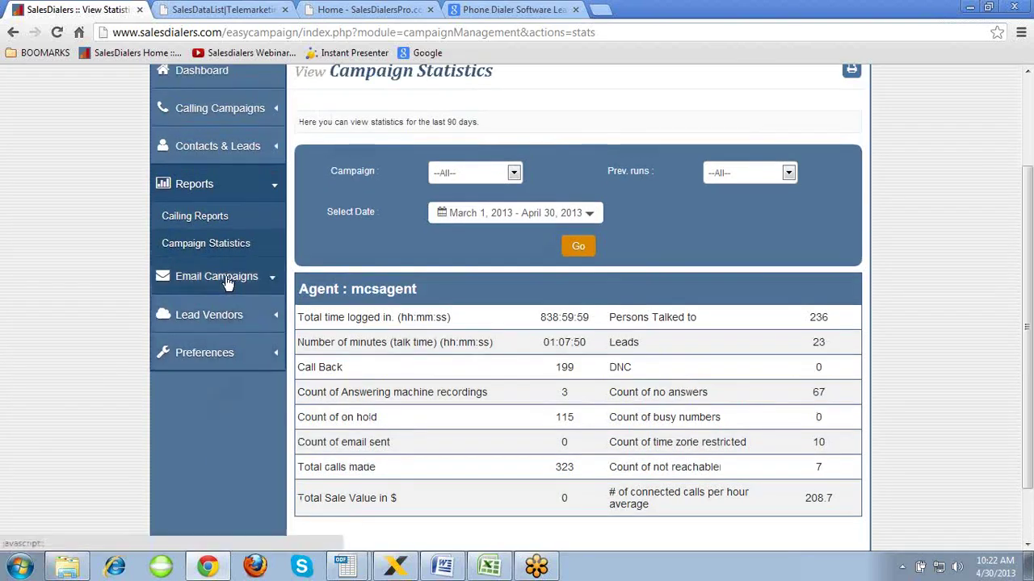
{"action": "left_click", "coordinate": [228, 283]}
{"action": "left_click", "coordinate": [200, 312]}
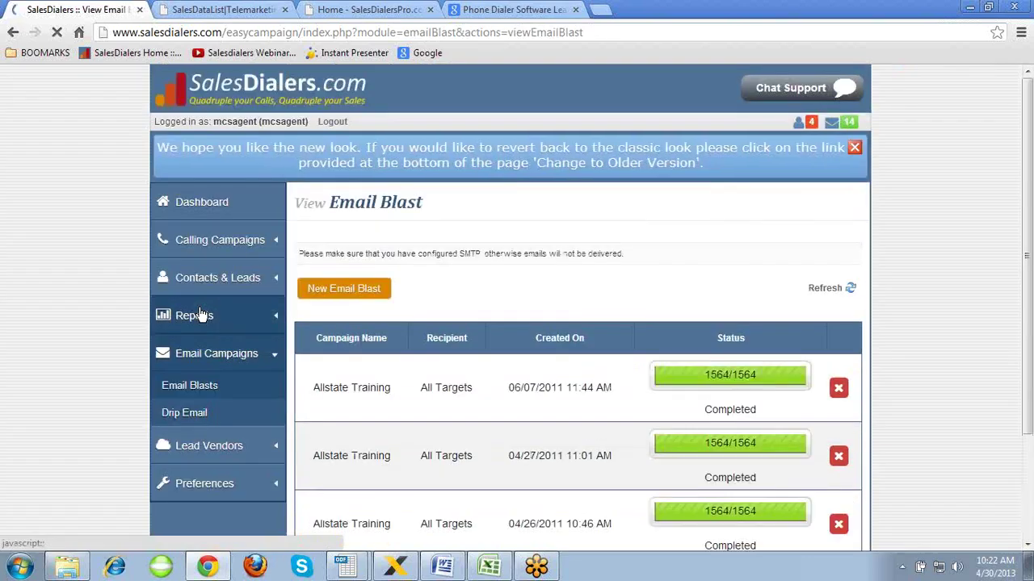
- Start a new email blast with the Partnership with eBridge template for the Allstate Training campaign
{"action": "scroll", "coordinate": [424, 298], "scroll_direction": "down", "scroll_amount": 1}
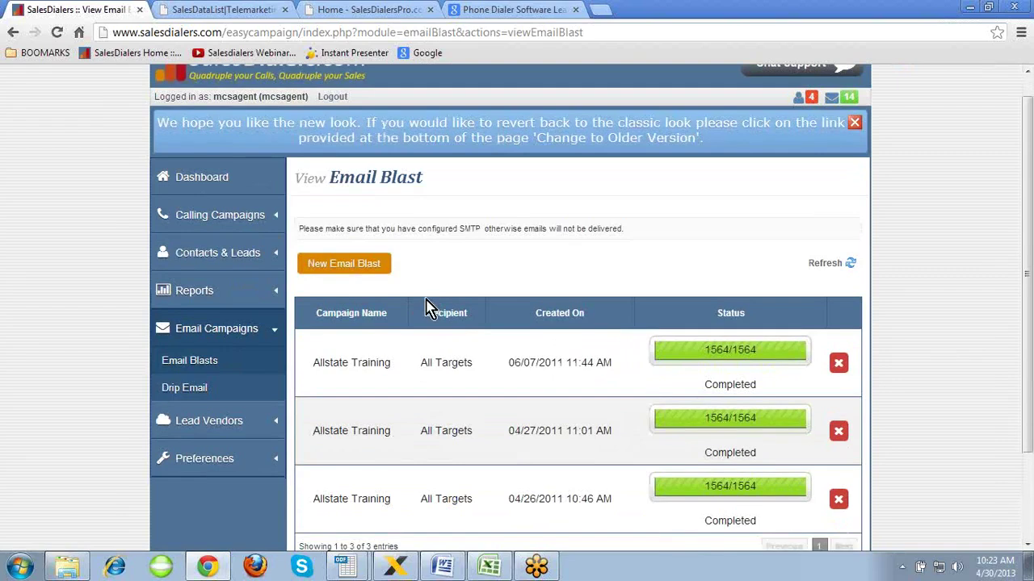
{"action": "left_click", "coordinate": [351, 271]}
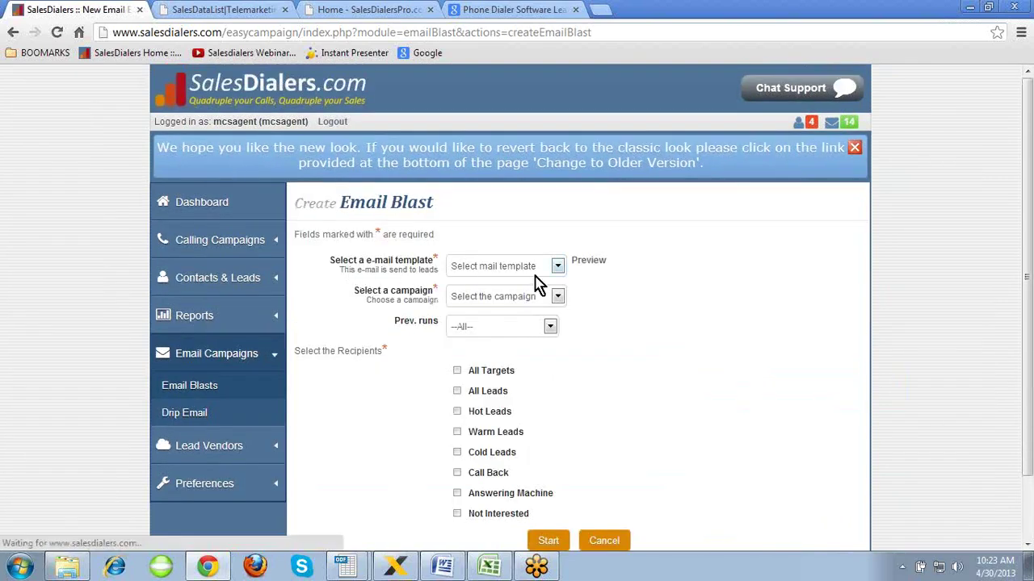
{"action": "left_click", "coordinate": [557, 266]}
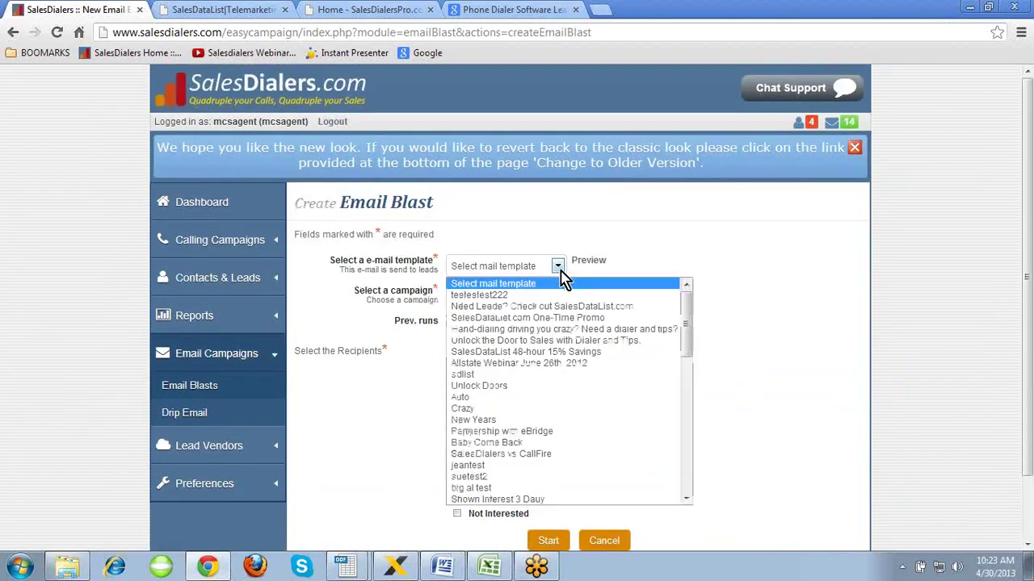
{"action": "left_click", "coordinate": [561, 432]}
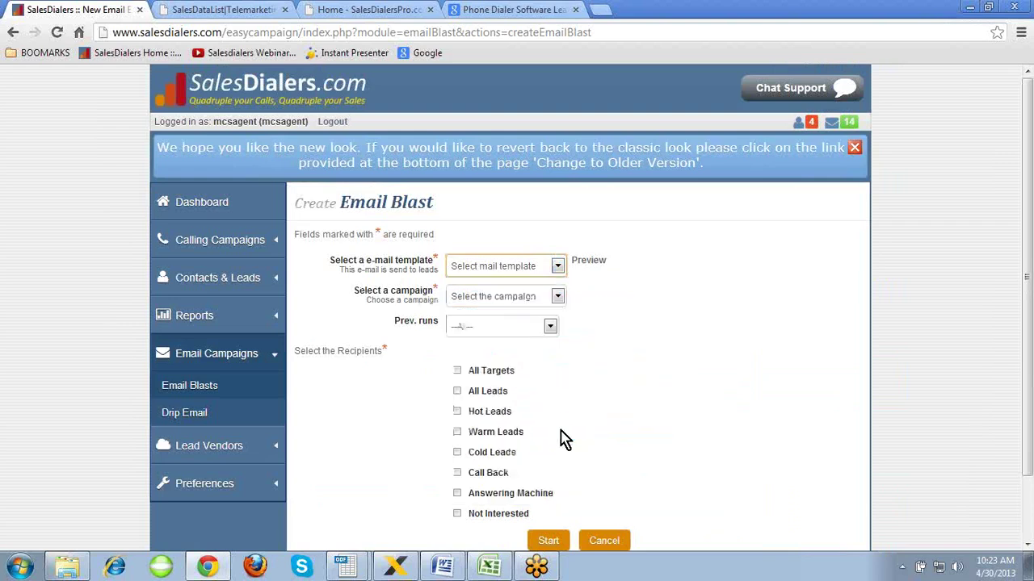
{"action": "left_click", "coordinate": [558, 297]}
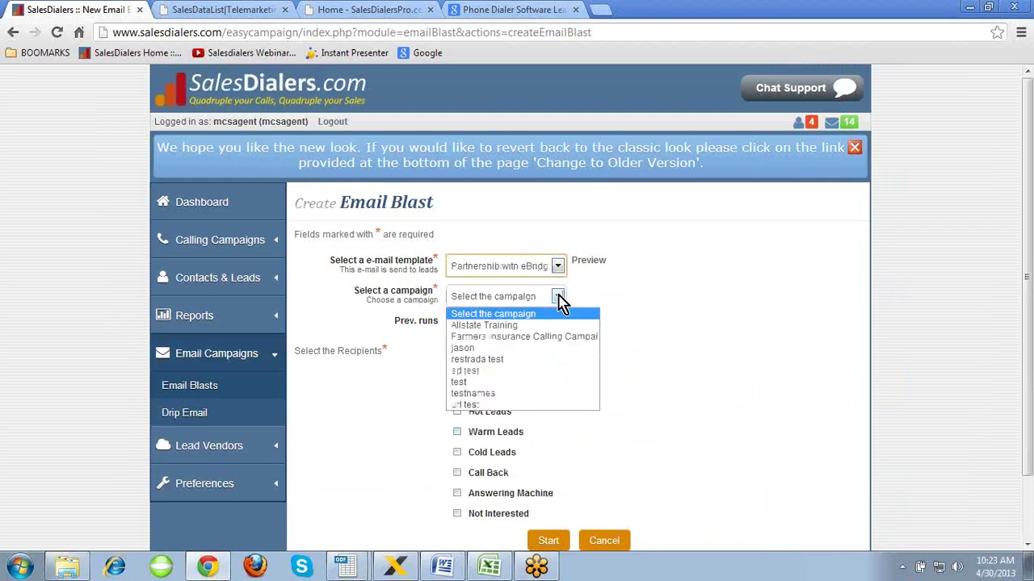
{"action": "left_click", "coordinate": [544, 315]}
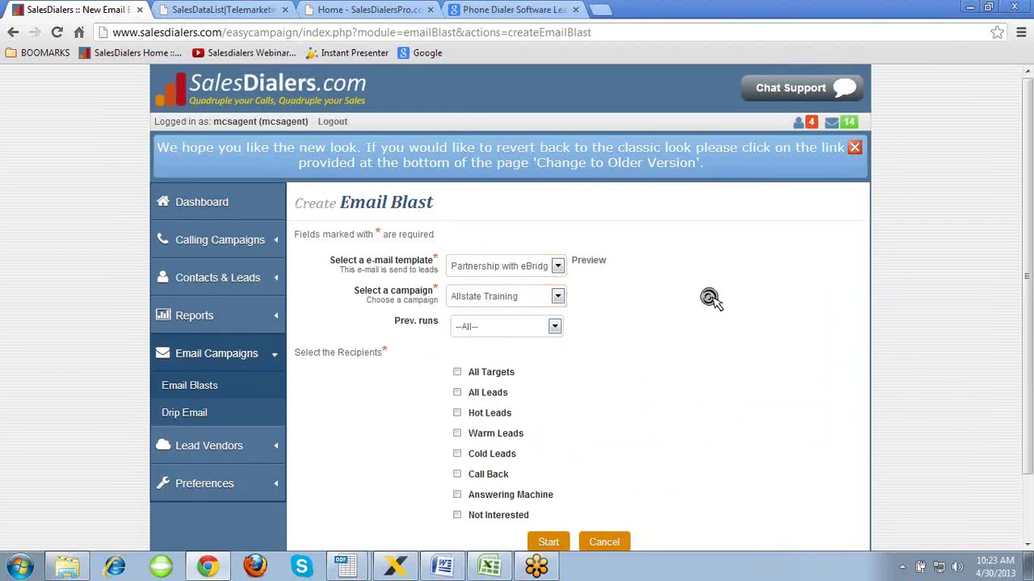
- Send the blast to All Targets instead of All Leads and start it
{"action": "scroll", "coordinate": [711, 297], "scroll_direction": "down", "scroll_amount": 2}
{"action": "left_click", "coordinate": [557, 253]}
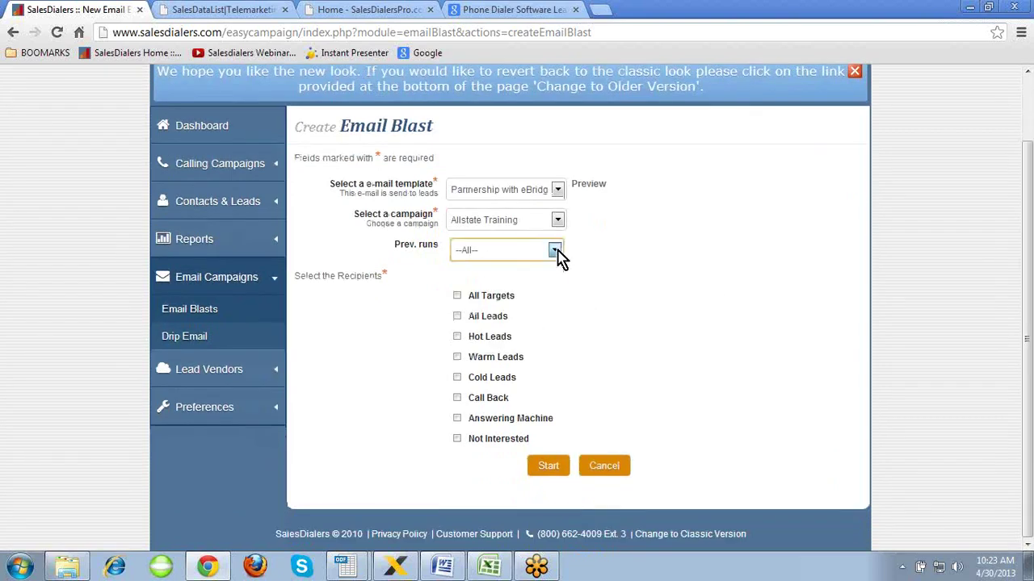
{"action": "left_click", "coordinate": [494, 323]}
{"action": "left_click", "coordinate": [495, 323]}
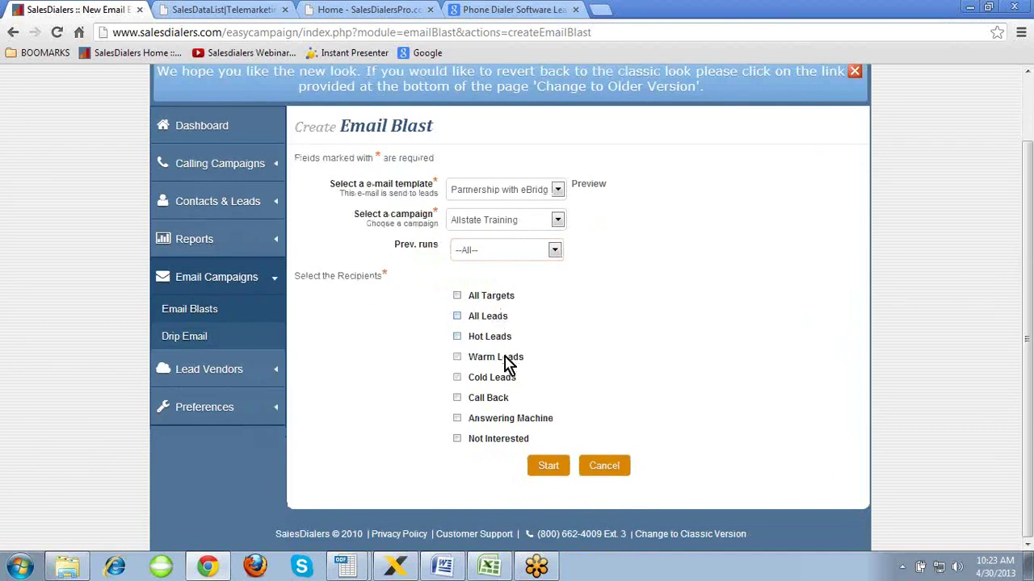
{"action": "left_click", "coordinate": [458, 298]}
{"action": "left_click", "coordinate": [544, 468]}
- Create a new drip email schedule named 'new prospect'
{"action": "left_click", "coordinate": [207, 337]}
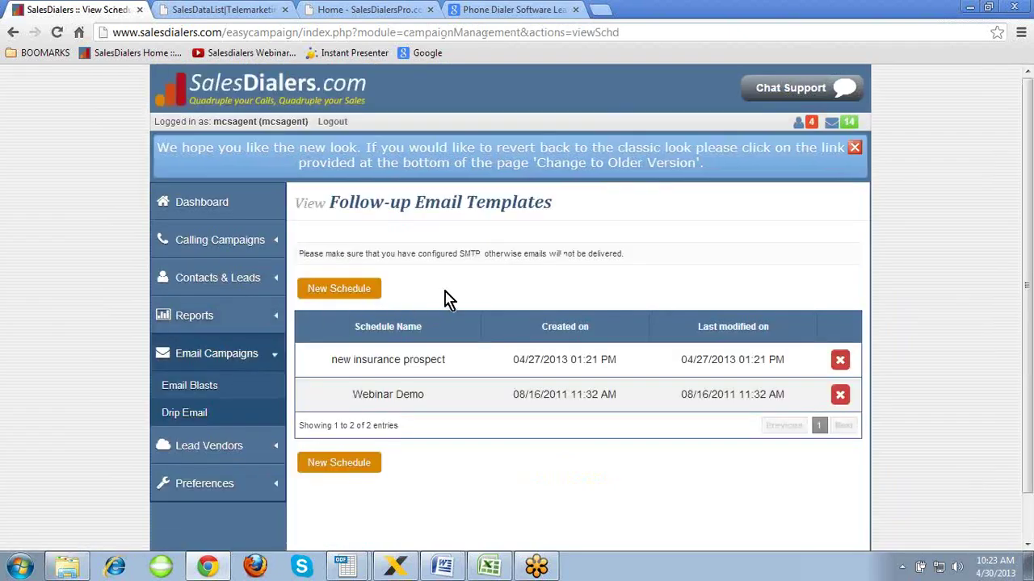
{"action": "left_click", "coordinate": [338, 293]}
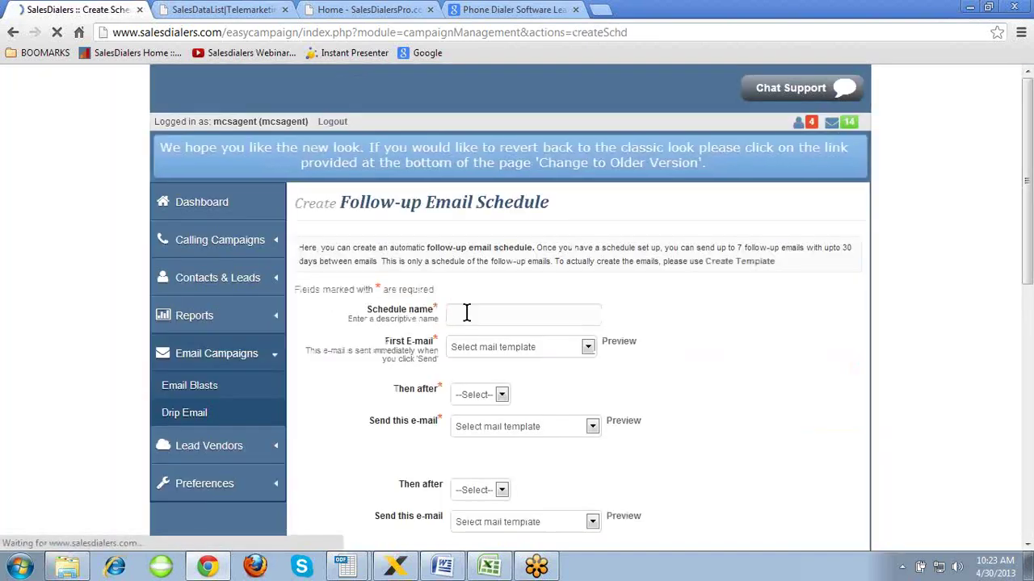
{"action": "left_click", "coordinate": [467, 314]}
{"action": "type", "text": "new"}
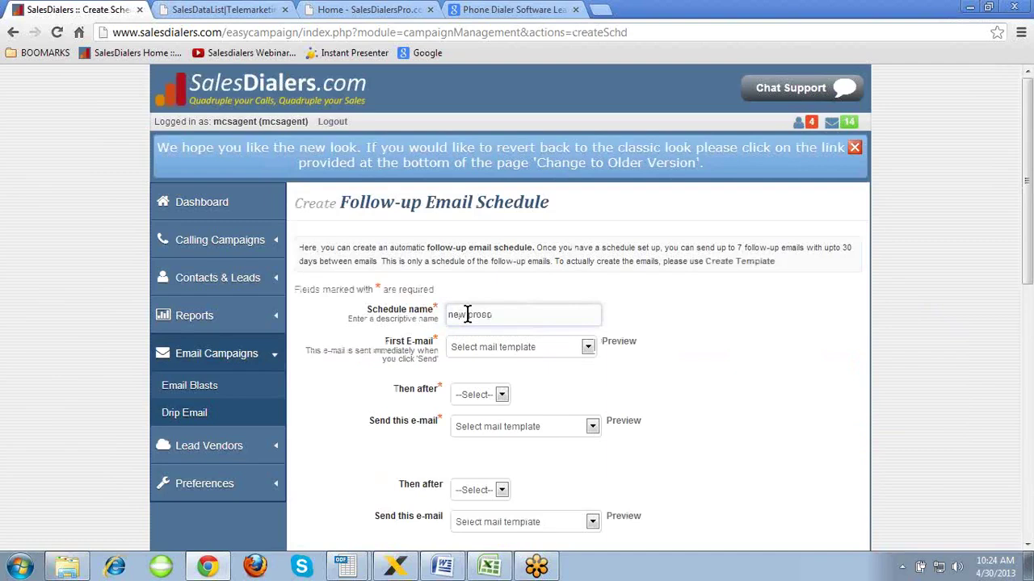
{"action": "type", "text": " prospect"}
{"action": "scroll", "coordinate": [721, 327], "scroll_direction": "down", "scroll_amount": 1}
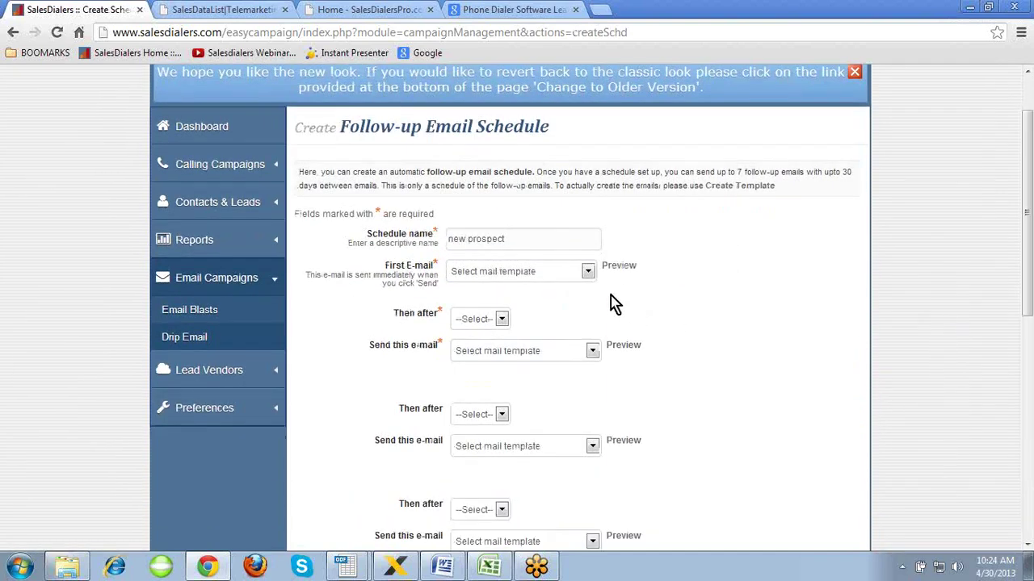
- Schedule Auto first, Partnership with eBridge after 4 days, and New Years after 9 days
{"action": "left_click", "coordinate": [588, 272]}
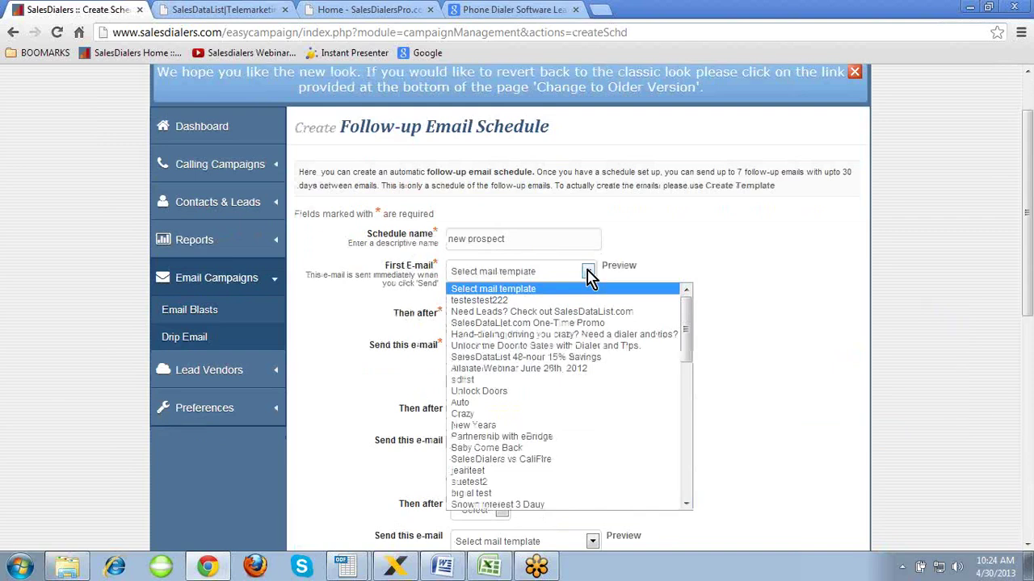
{"action": "left_click", "coordinate": [556, 403]}
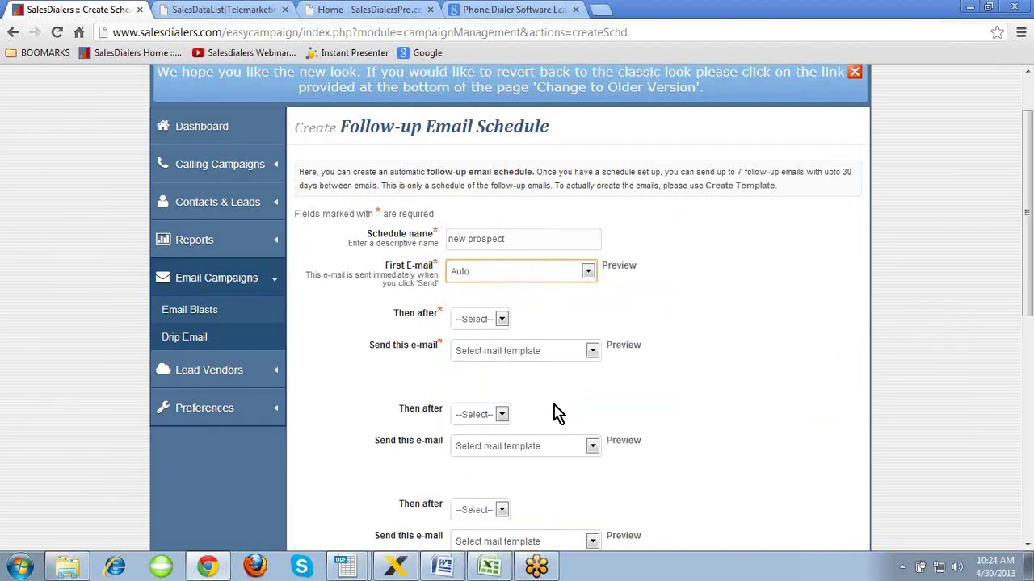
{"action": "left_click", "coordinate": [502, 320]}
{"action": "left_click", "coordinate": [476, 131]}
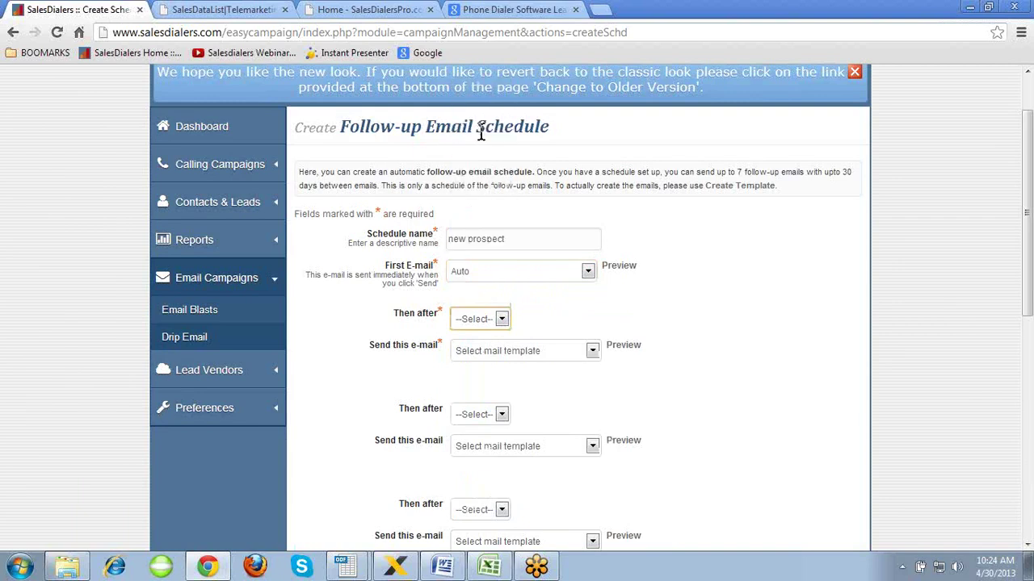
{"action": "left_click", "coordinate": [592, 354]}
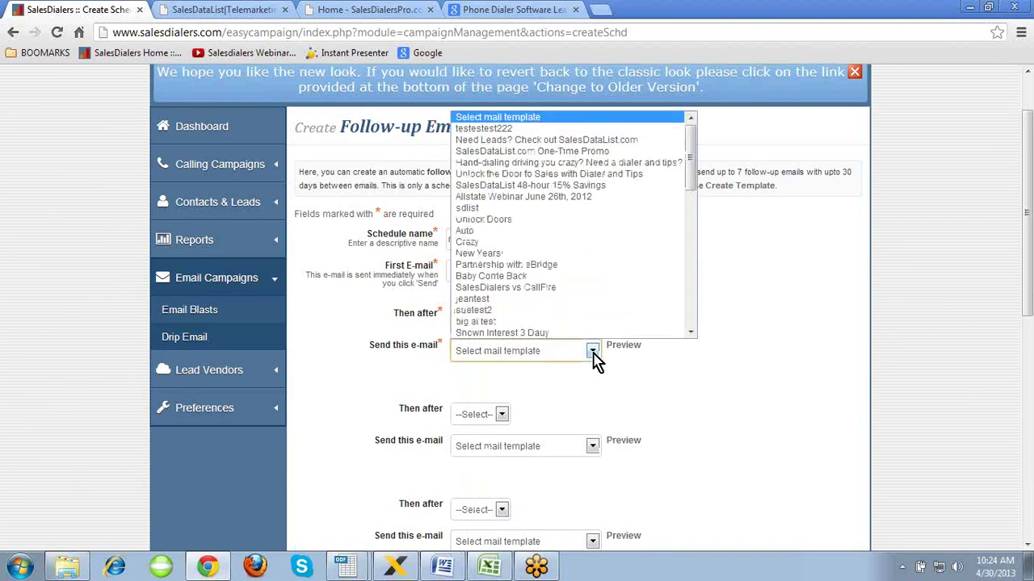
{"action": "left_click", "coordinate": [541, 274]}
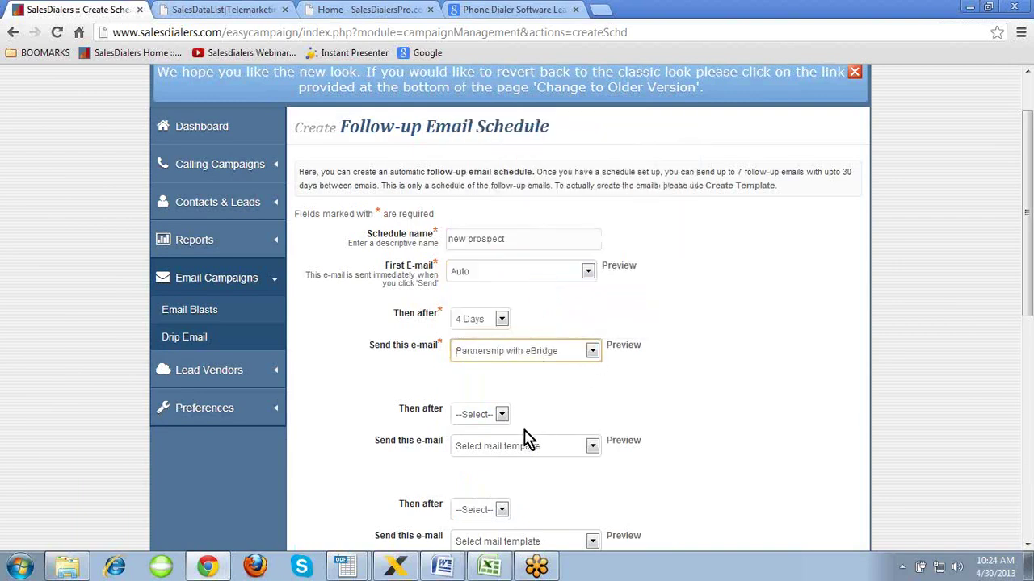
{"action": "left_click", "coordinate": [502, 414]}
{"action": "left_click", "coordinate": [477, 284]}
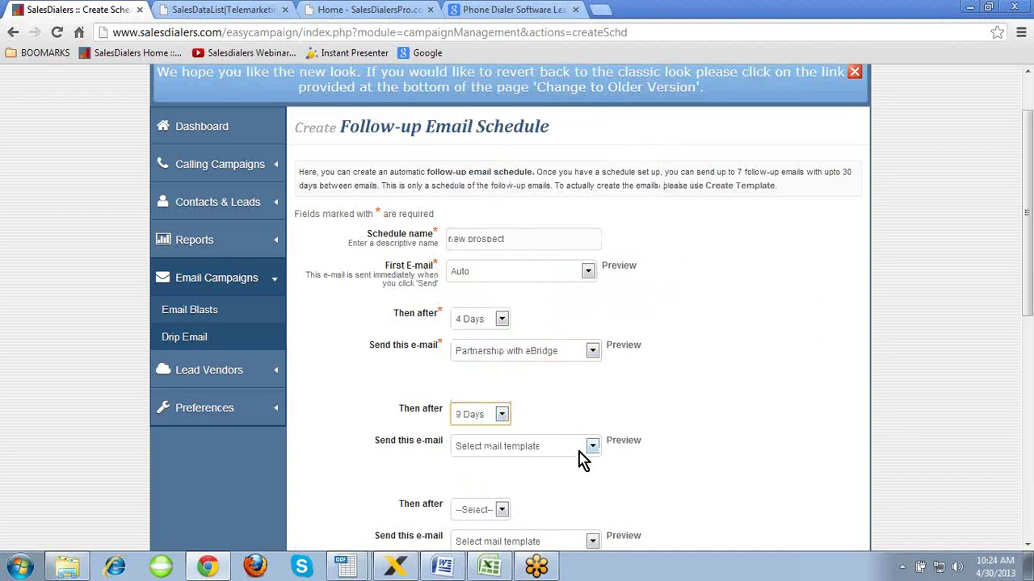
{"action": "left_click", "coordinate": [579, 449]}
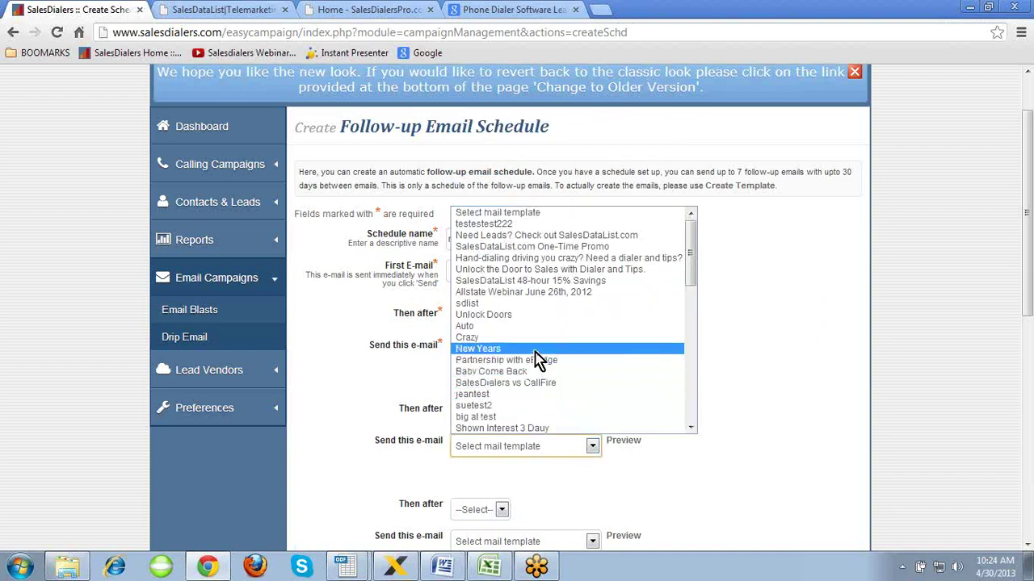
{"action": "left_click", "coordinate": [533, 350]}
- Leave the last e-mail's delay unset and go to the Real Time Leads overview
{"action": "scroll", "coordinate": [781, 363], "scroll_direction": "down", "scroll_amount": 6}
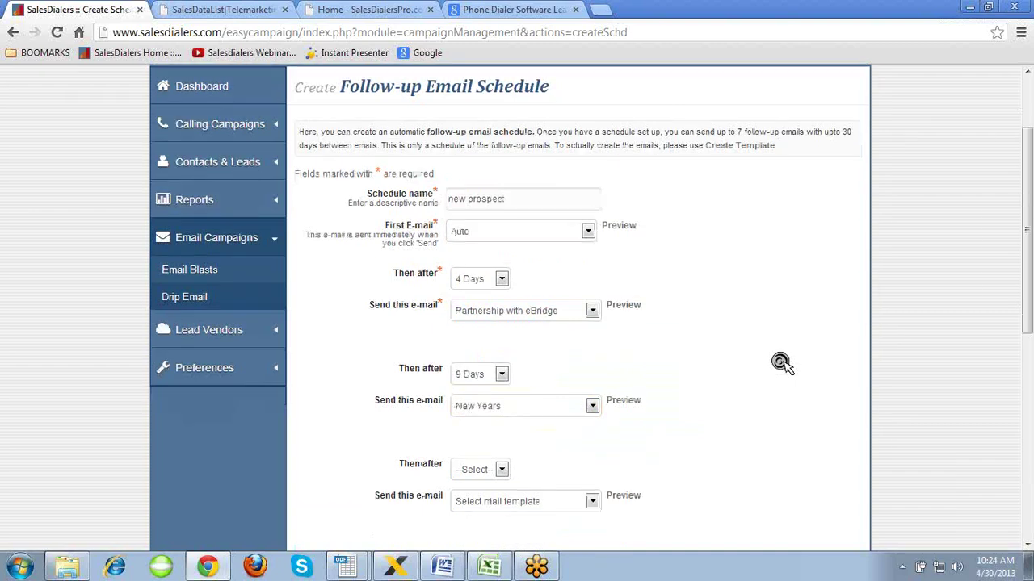
{"action": "scroll", "coordinate": [781, 363], "scroll_direction": "down", "scroll_amount": 2}
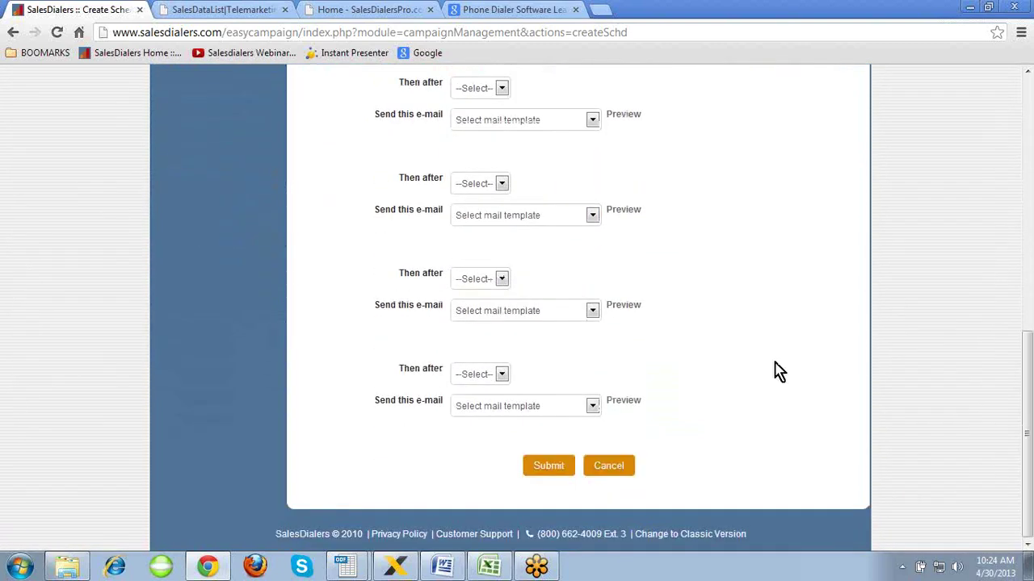
{"action": "left_click", "coordinate": [502, 374]}
{"action": "left_click_drag", "start_coordinate": [507, 269], "coordinate": [505, 351]}
{"action": "left_click", "coordinate": [750, 298]}
{"action": "left_click", "coordinate": [746, 288]}
{"action": "scroll", "coordinate": [745, 291], "scroll_direction": "up", "scroll_amount": 10}
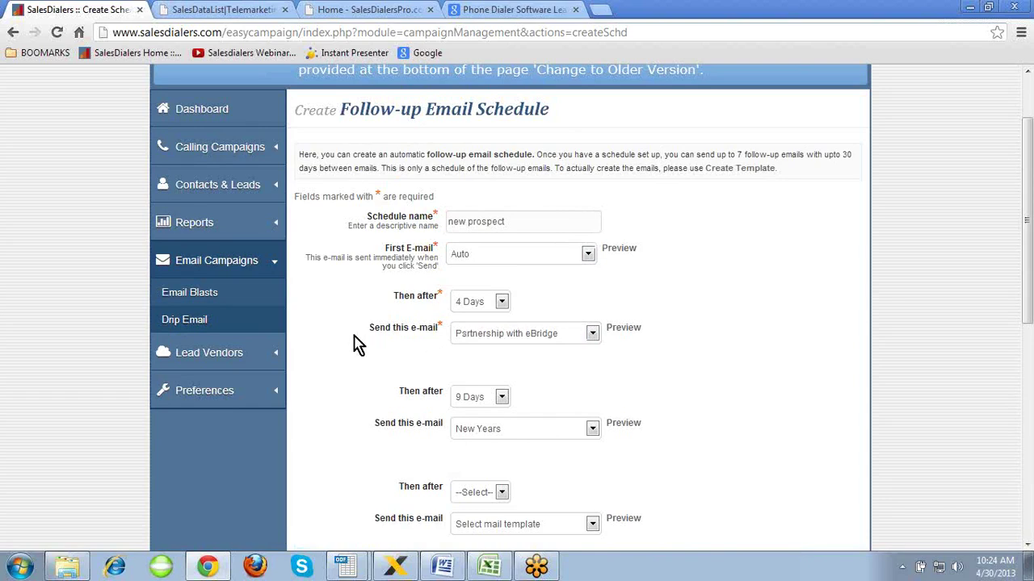
{"action": "left_click", "coordinate": [219, 353]}
{"action": "left_click", "coordinate": [223, 385]}
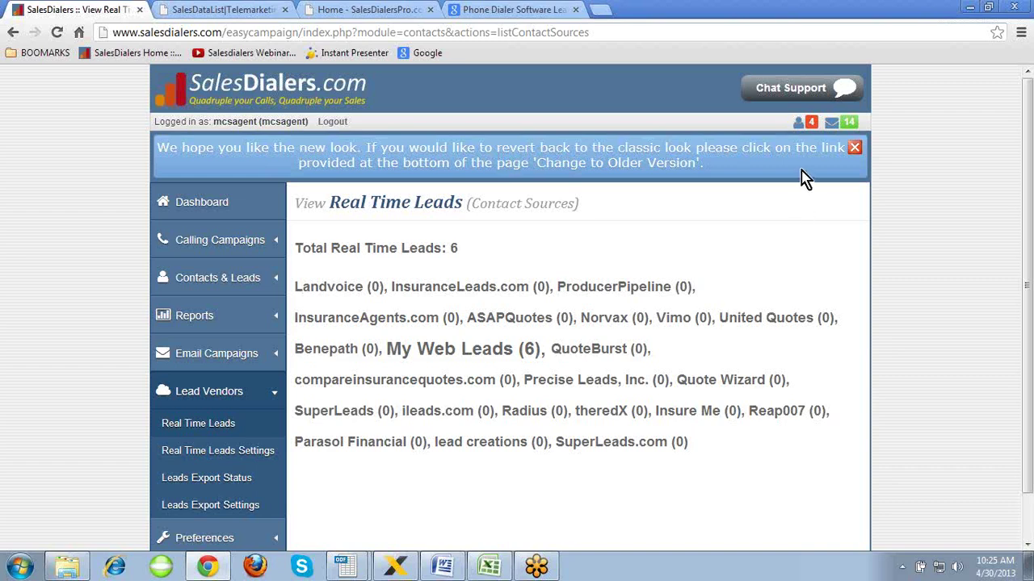
- Open the Real Time Leads Alerts panel showing four My Web Leads arrivals on 04/26/2013
{"action": "left_click", "coordinate": [802, 127]}
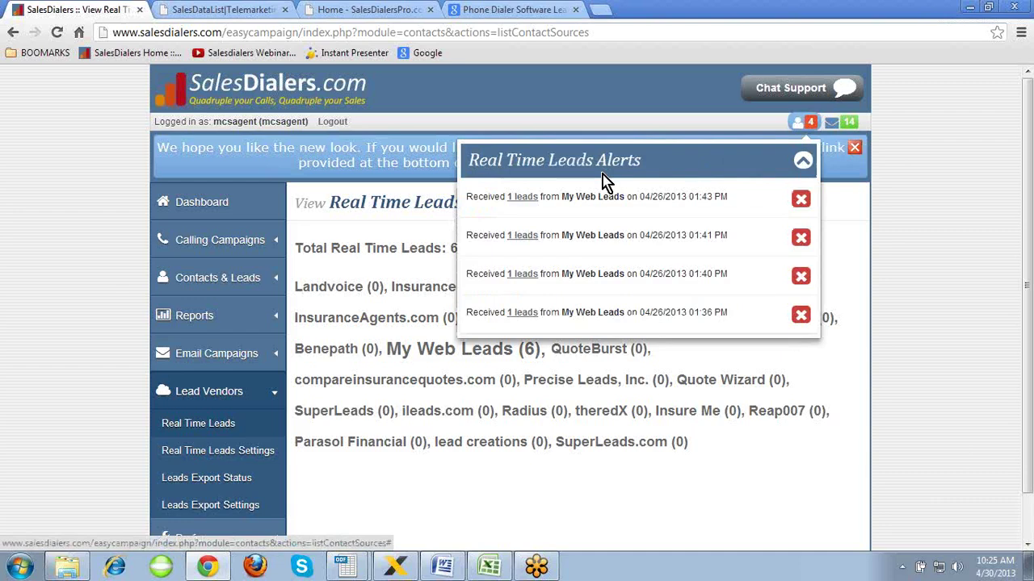
- Open the newest alert's lead, select it, and try adding it to Allstate Training
{"action": "left_click", "coordinate": [522, 197]}
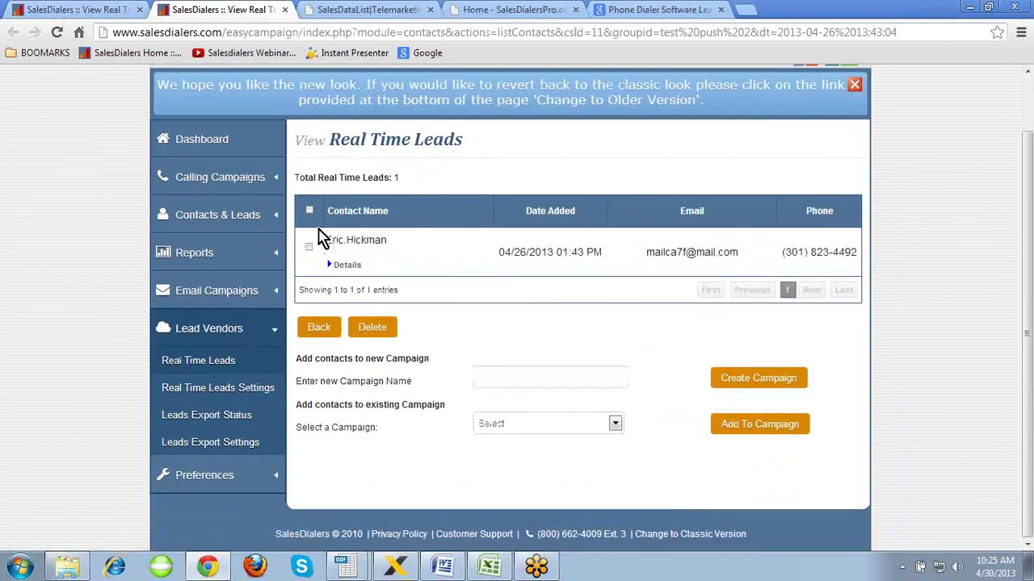
{"action": "scroll", "coordinate": [315, 216], "scroll_direction": "down", "scroll_amount": 1}
{"action": "left_click", "coordinate": [310, 211]}
{"action": "left_click", "coordinate": [736, 380]}
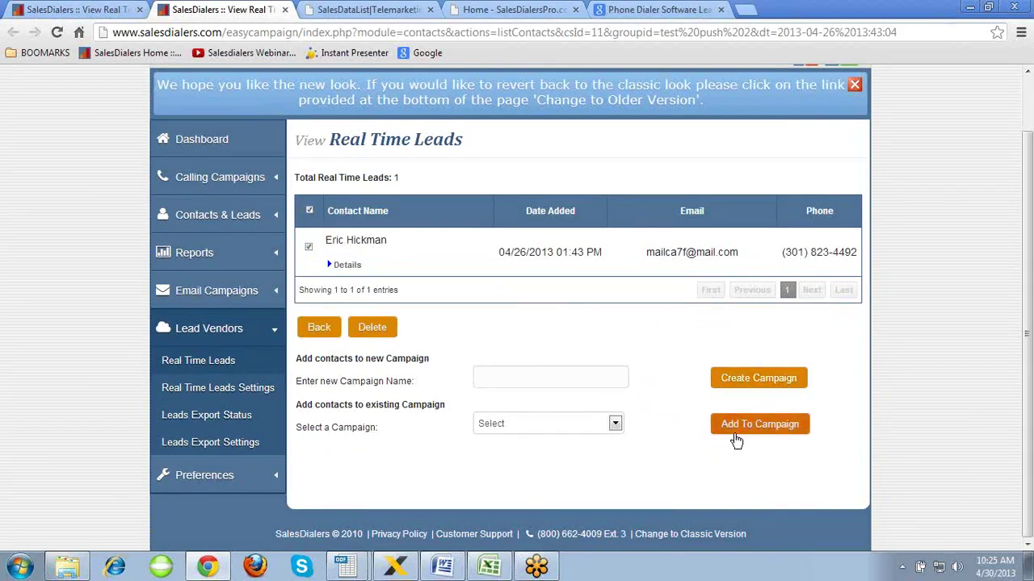
{"action": "left_click", "coordinate": [614, 428]}
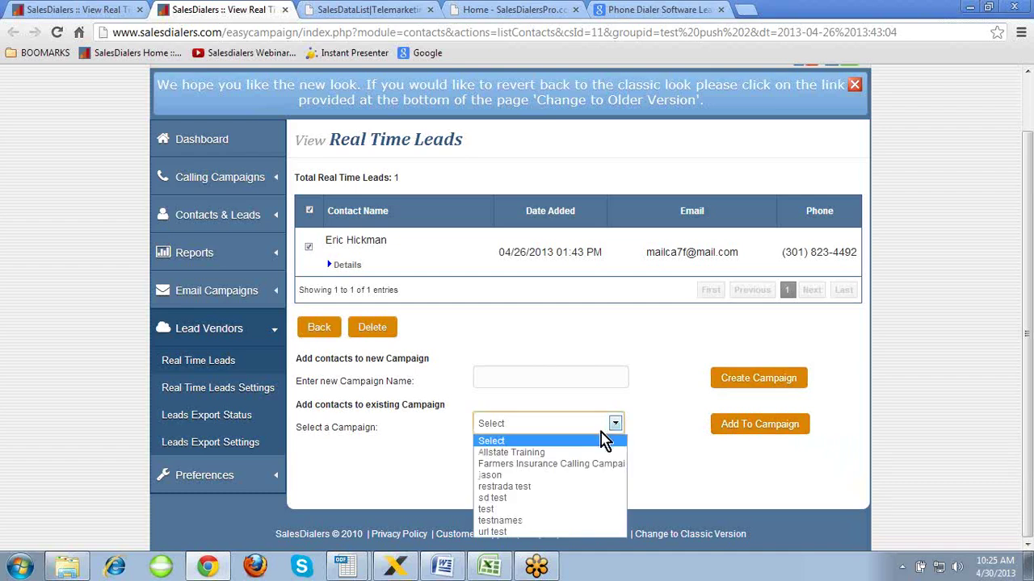
{"action": "left_click", "coordinate": [587, 450]}
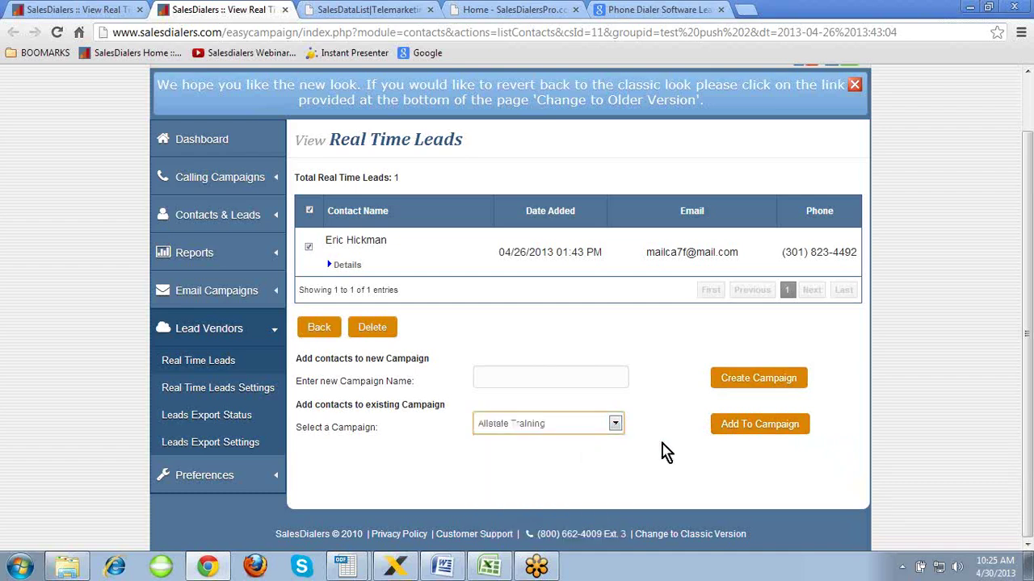
{"action": "left_click", "coordinate": [743, 429]}
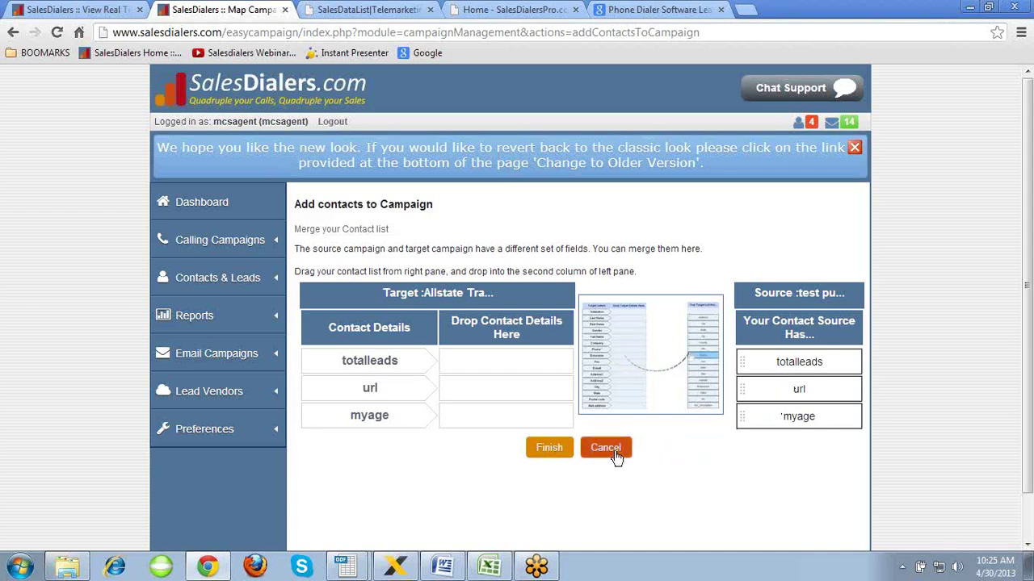
- Close the field-mapping tab and reopen the 01:43 PM alert's lead
{"action": "left_click", "coordinate": [285, 10]}
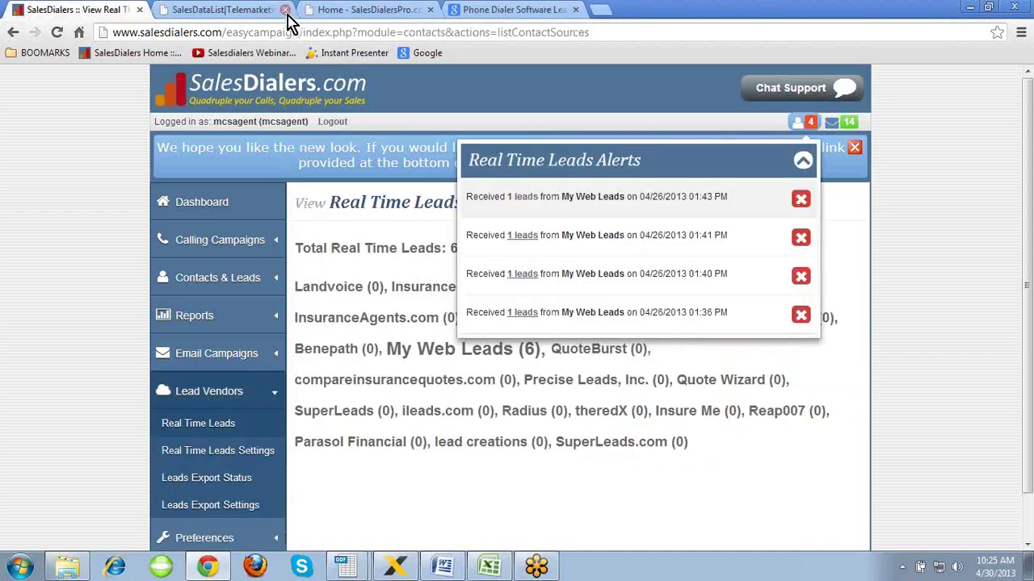
{"action": "left_click", "coordinate": [532, 200]}
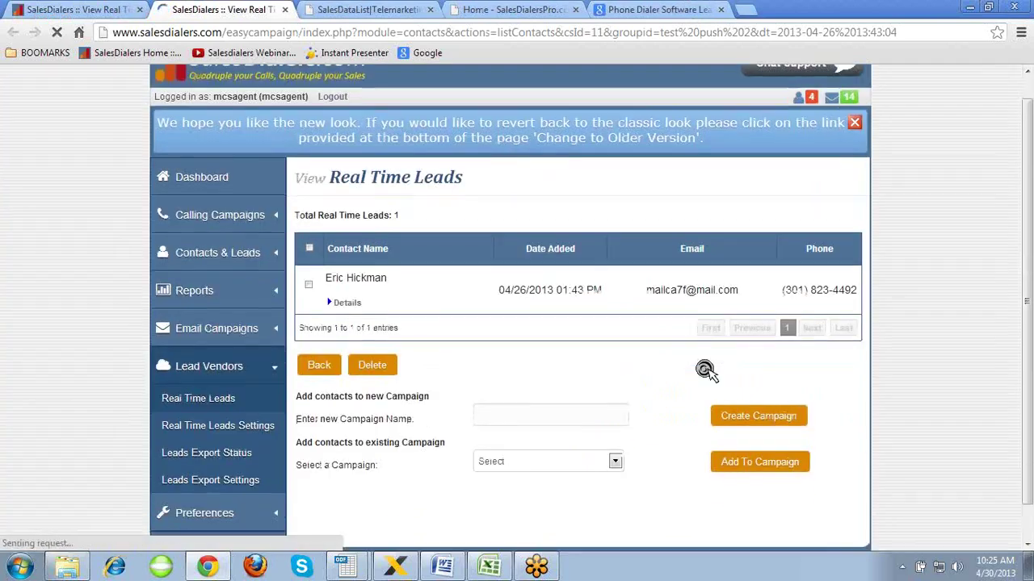
{"action": "scroll", "coordinate": [705, 370], "scroll_direction": "down", "scroll_amount": 1}
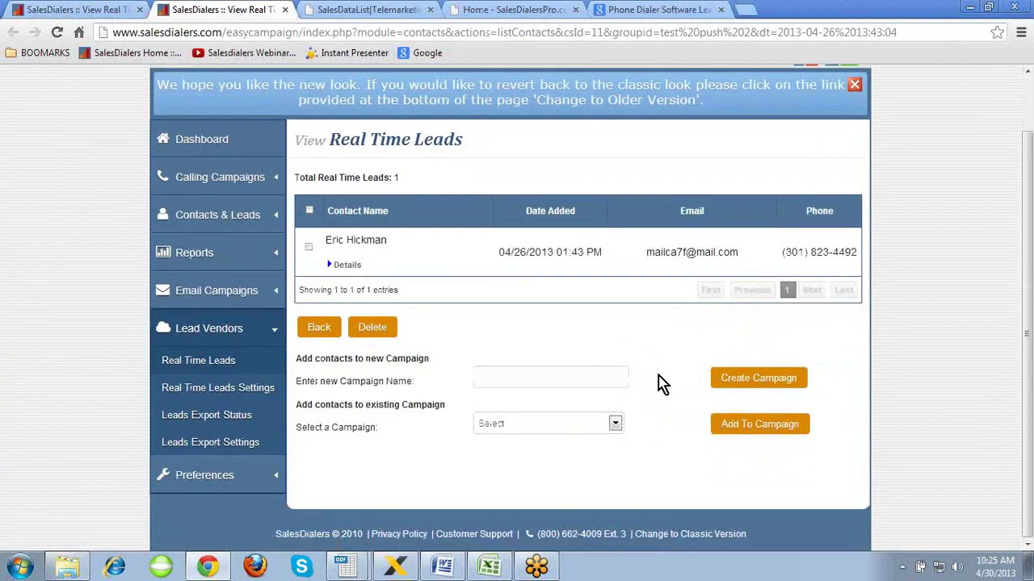
{"action": "left_click_drag", "start_coordinate": [657, 382], "coordinate": [441, 278]}
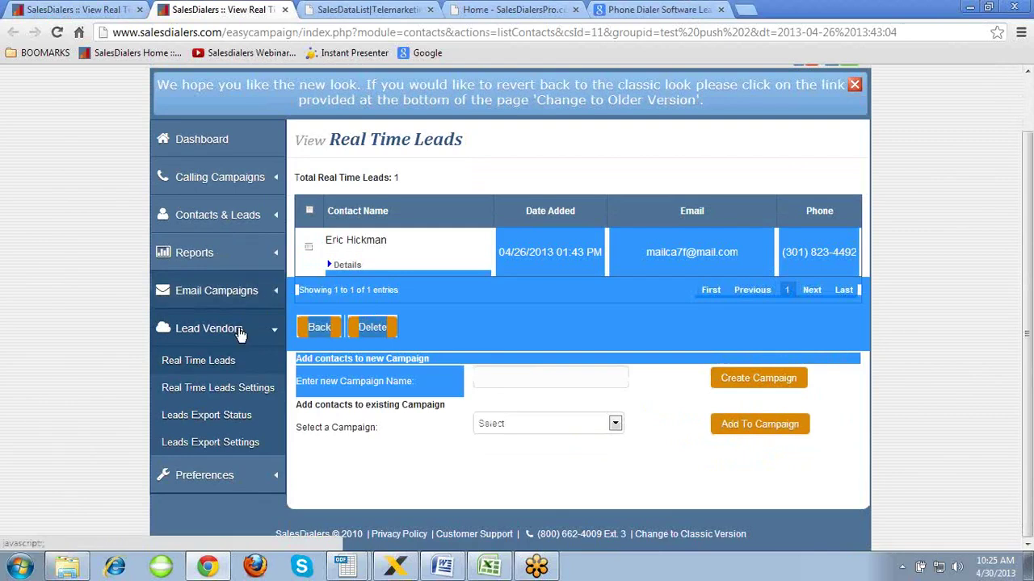
{"action": "left_click", "coordinate": [592, 441]}
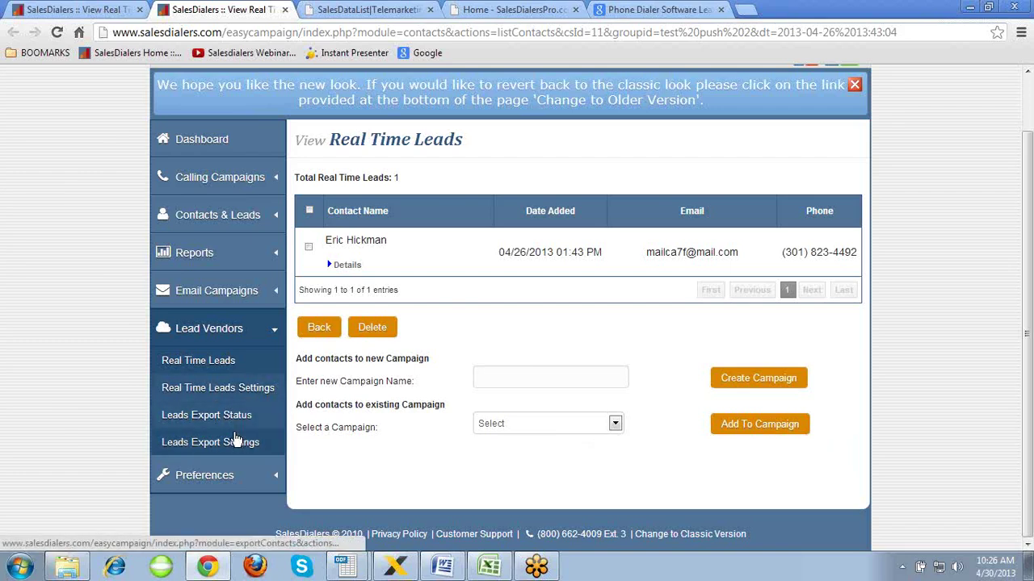
- Toggle the SMTP server to smtpout.secureserver.net and back to None, then open Mail Templates
{"action": "left_click", "coordinate": [210, 476]}
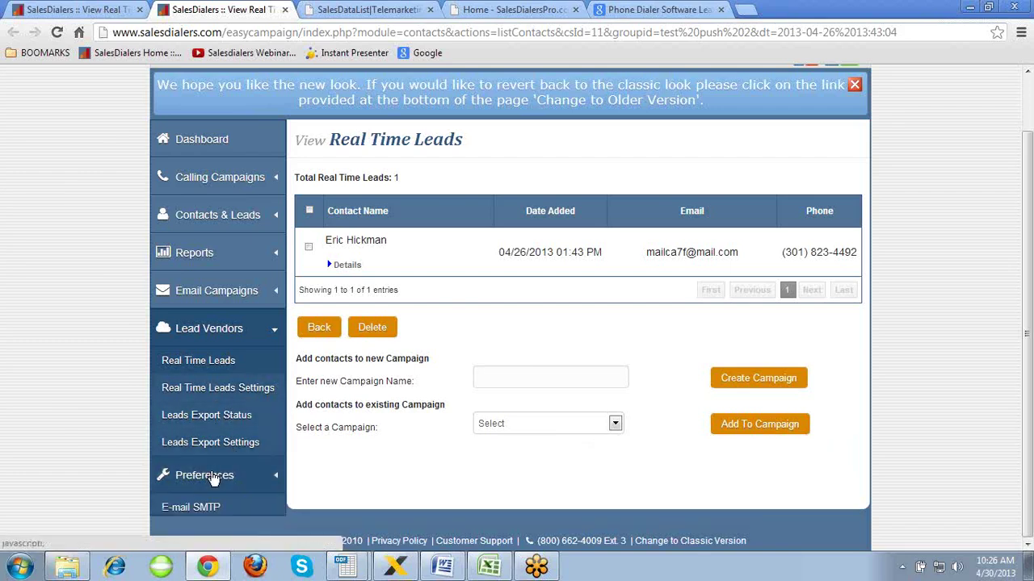
{"action": "scroll", "coordinate": [277, 450], "scroll_direction": "down", "scroll_amount": 2}
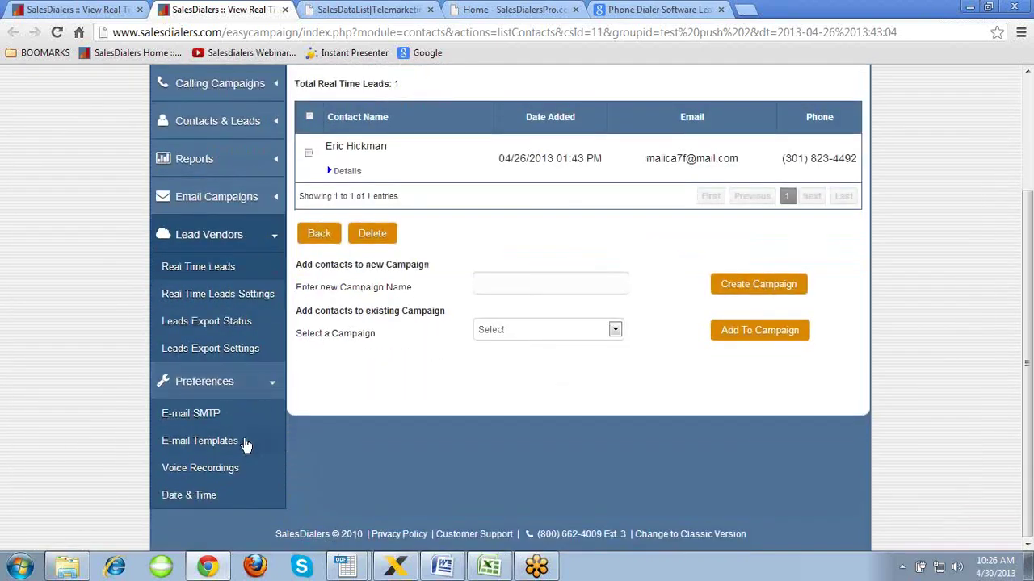
{"action": "left_click", "coordinate": [224, 415]}
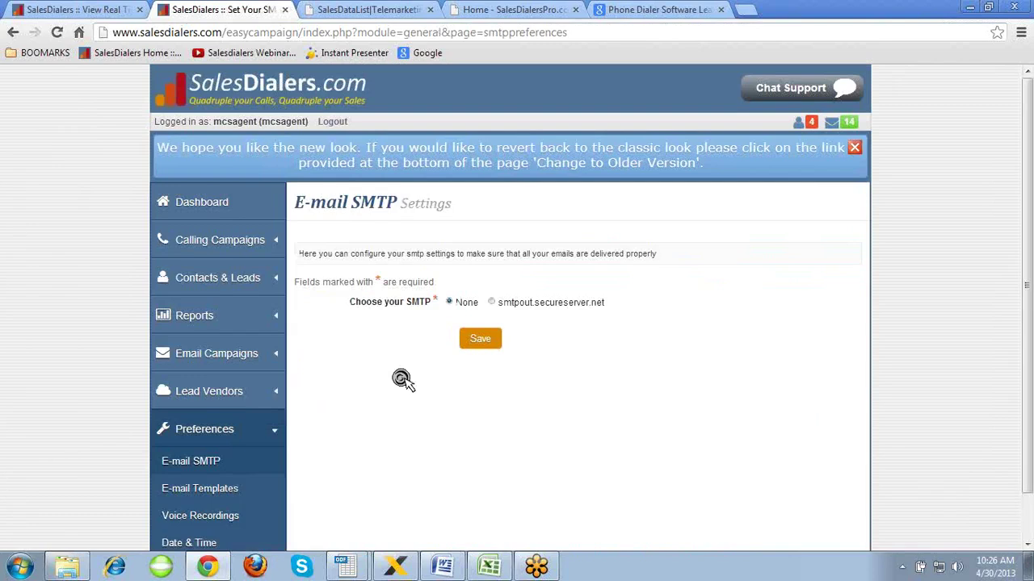
{"action": "scroll", "coordinate": [402, 380], "scroll_direction": "down", "scroll_amount": 1}
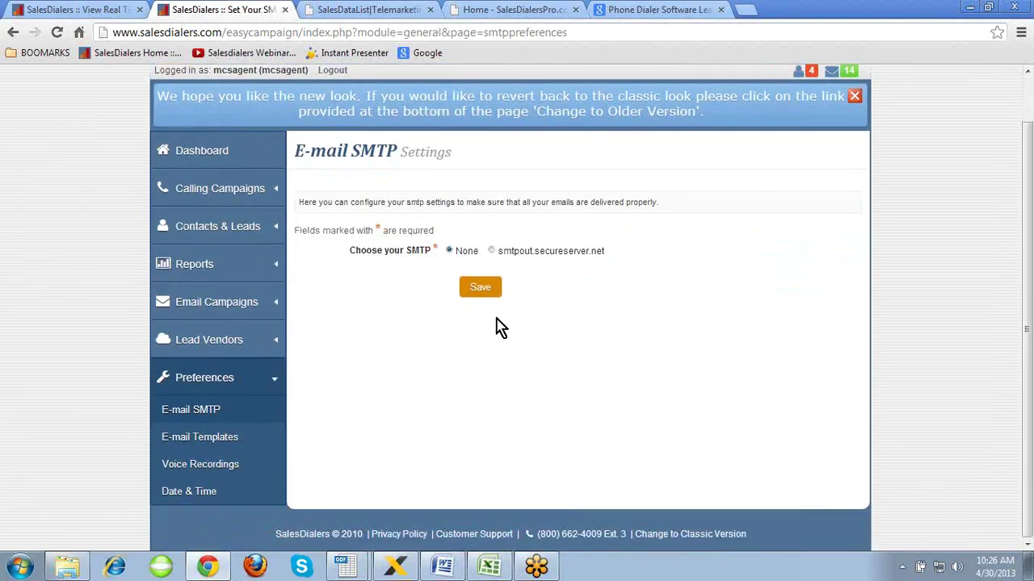
{"action": "left_click", "coordinate": [491, 251]}
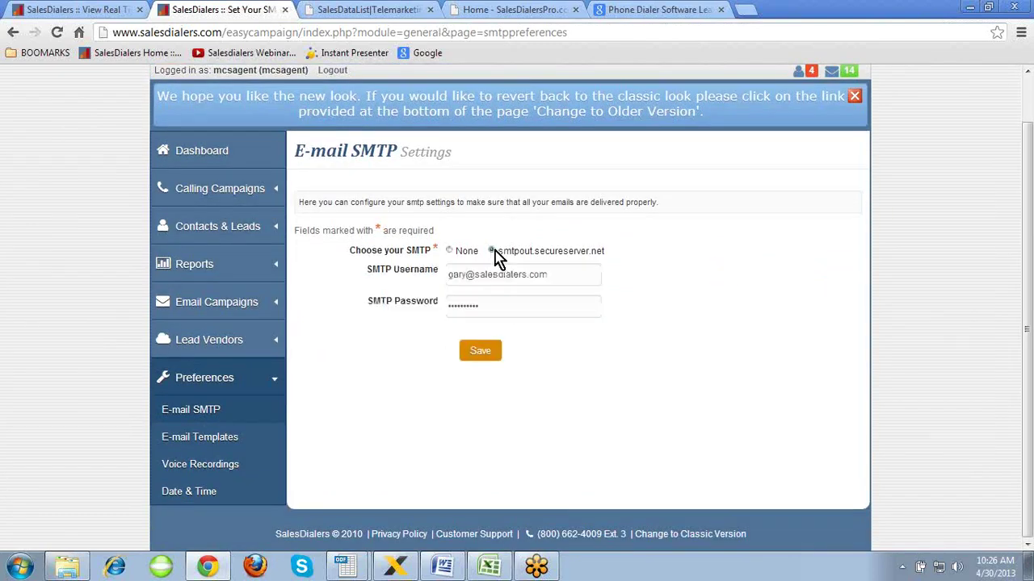
{"action": "left_click", "coordinate": [450, 251]}
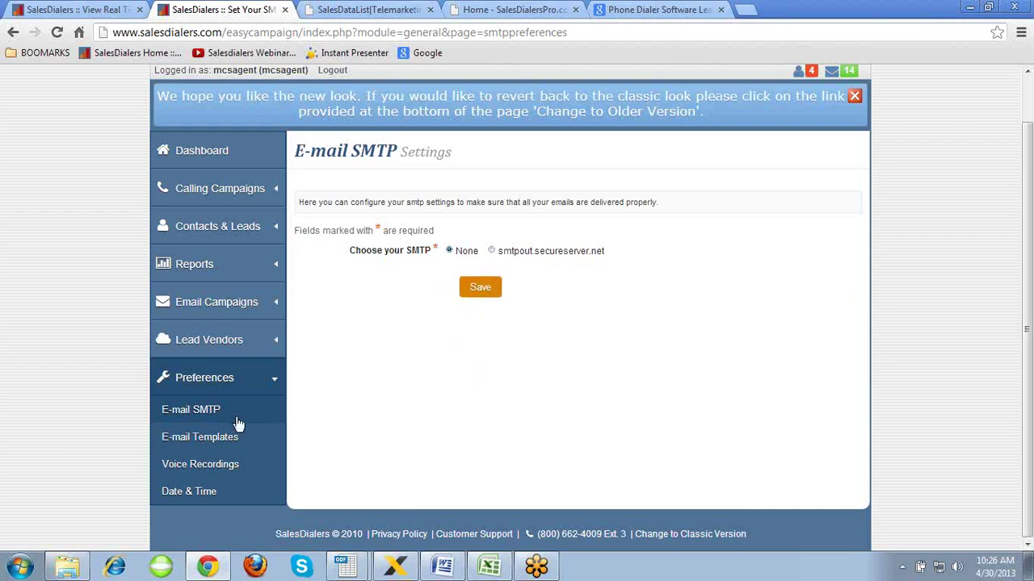
{"action": "left_click", "coordinate": [217, 440]}
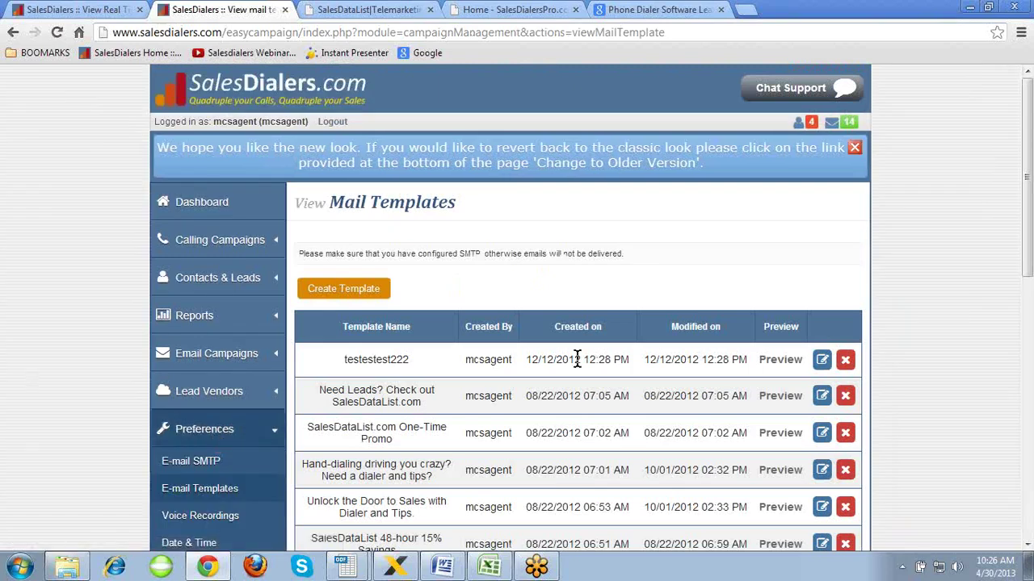
- Create a mail template named 'training' with the subject 'training for everyone'
{"action": "scroll", "coordinate": [956, 339], "scroll_direction": "down", "scroll_amount": 3}
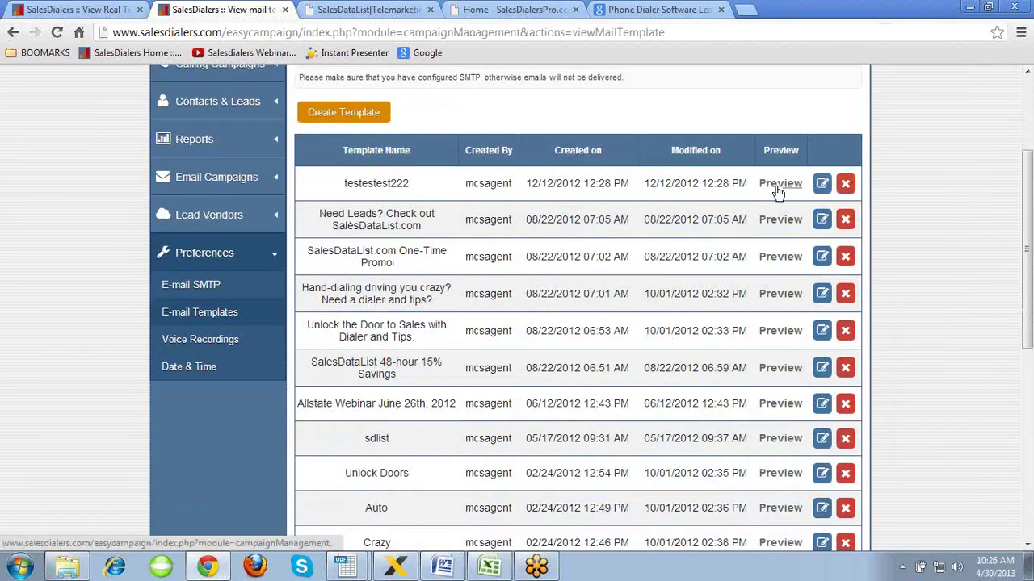
{"action": "scroll", "coordinate": [509, 250], "scroll_direction": "up", "scroll_amount": 2}
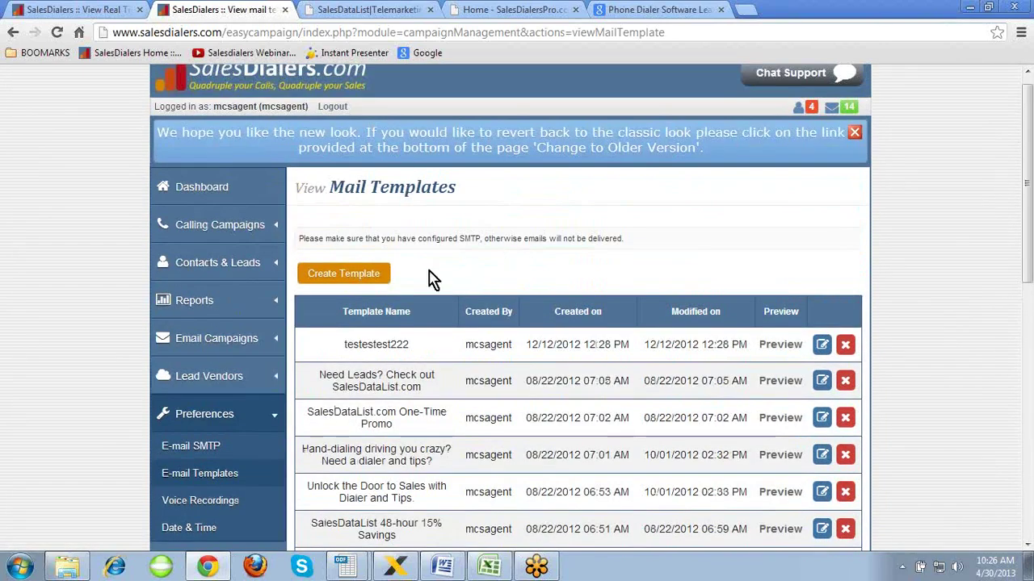
{"action": "left_click", "coordinate": [354, 278]}
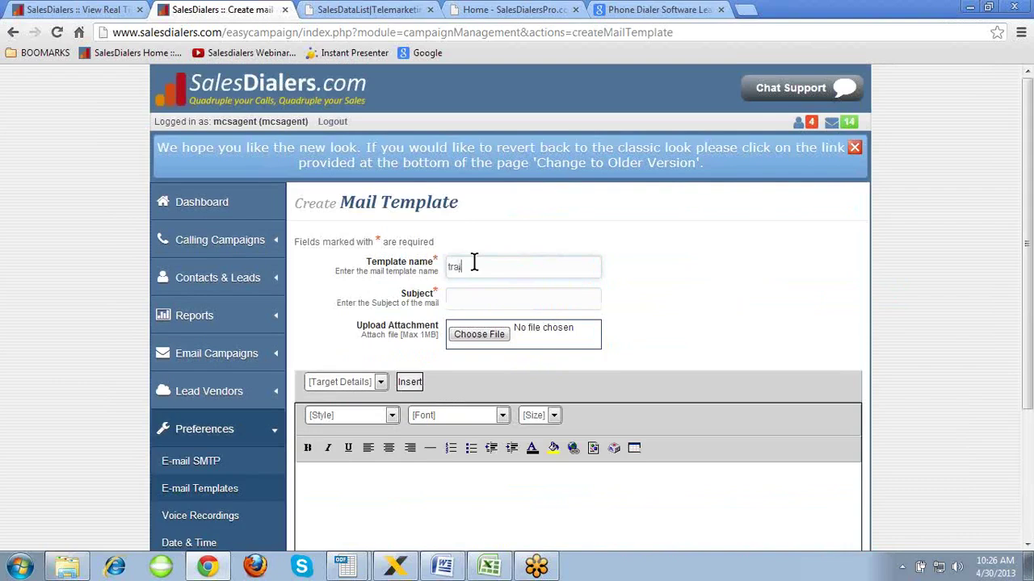
{"action": "key", "text": "Tab"}
{"action": "left_click", "coordinate": [474, 293]}
{"action": "type", "text": "training for everyone"}
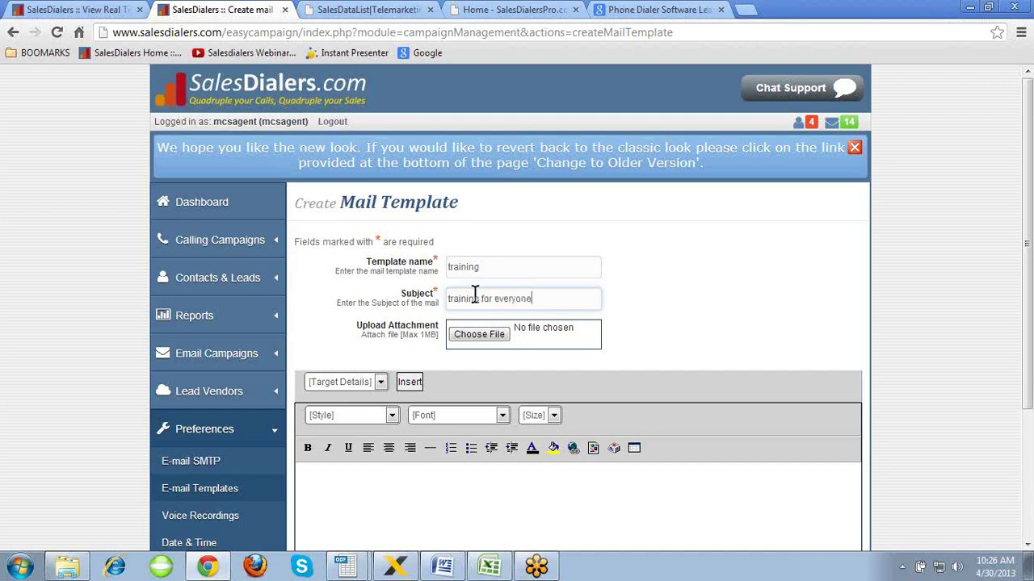
{"action": "left_click", "coordinate": [693, 323]}
{"action": "scroll", "coordinate": [692, 323], "scroll_direction": "down", "scroll_amount": 1}
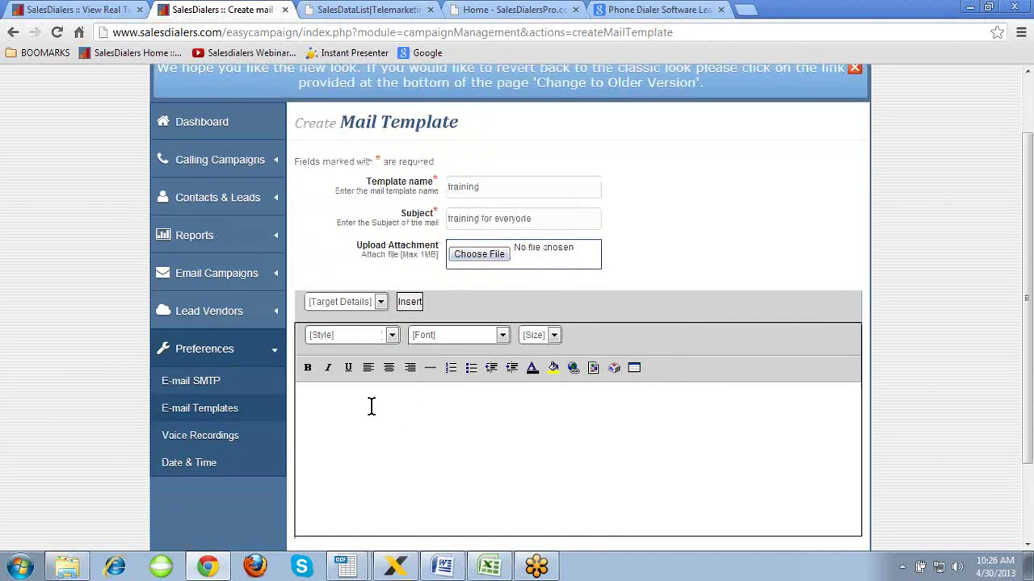
- Insert the Salutation and Last Name placeholders into the template body
{"action": "left_click", "coordinate": [380, 304]}
{"action": "left_click", "coordinate": [368, 330]}
{"action": "left_click", "coordinate": [409, 303]}
{"action": "left_click", "coordinate": [381, 305]}
{"action": "left_click", "coordinate": [363, 363]}
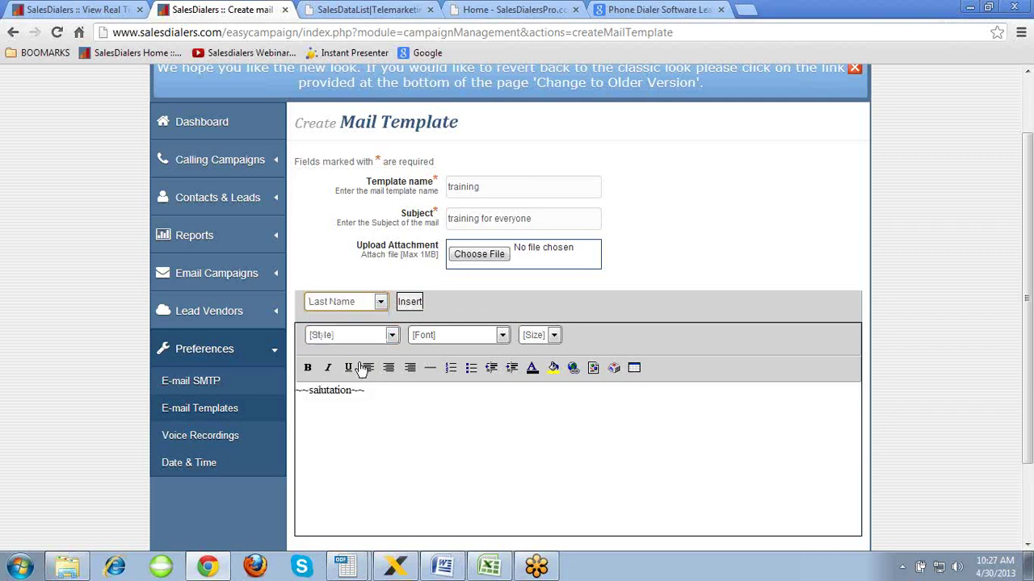
{"action": "left_click", "coordinate": [409, 302]}
- Browse the paragraph style, font and size lists unchanged, then type sadfadsfasd
{"action": "left_click", "coordinate": [444, 394]}
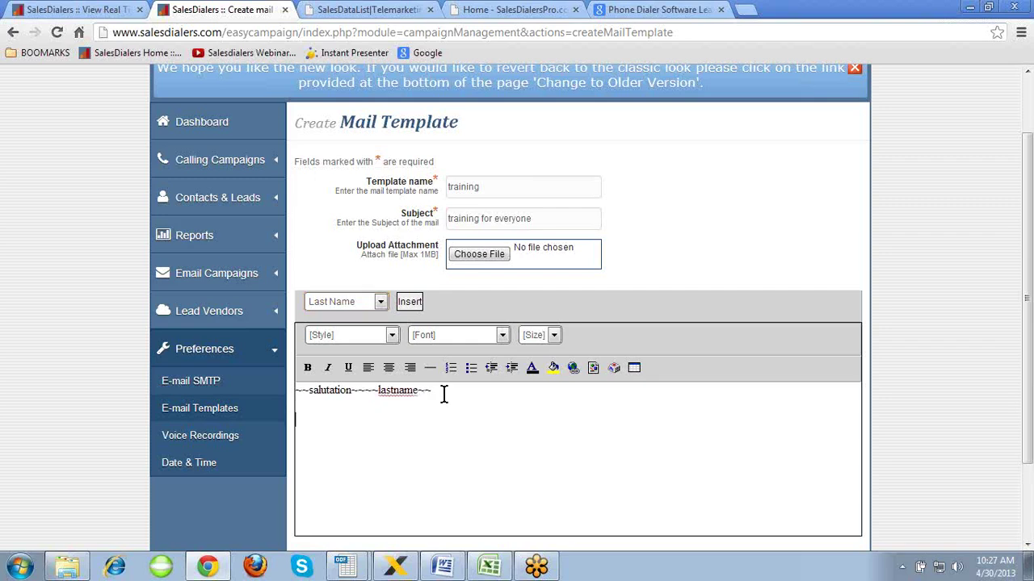
{"action": "left_click", "coordinate": [392, 338]}
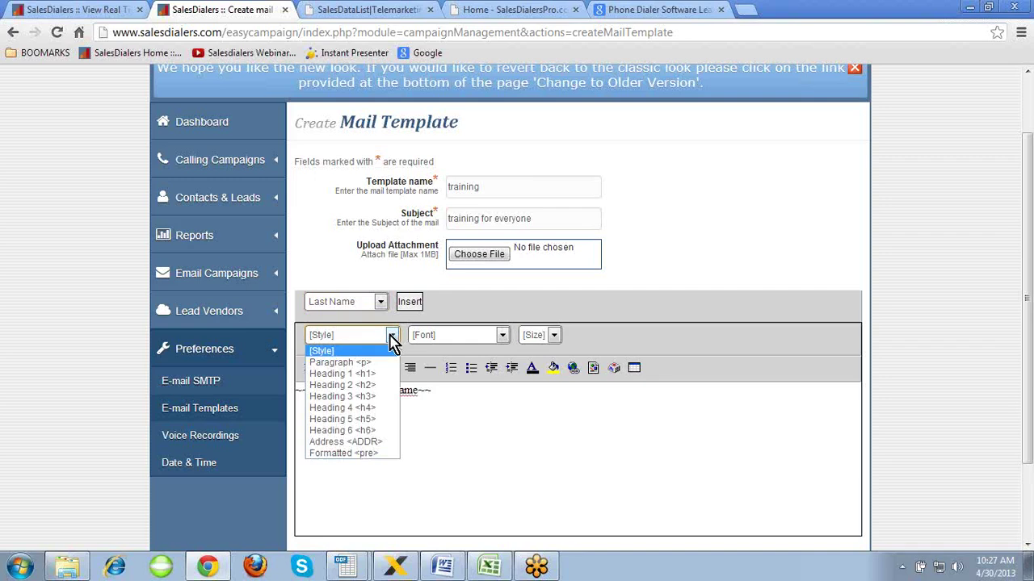
{"action": "left_click", "coordinate": [392, 337]}
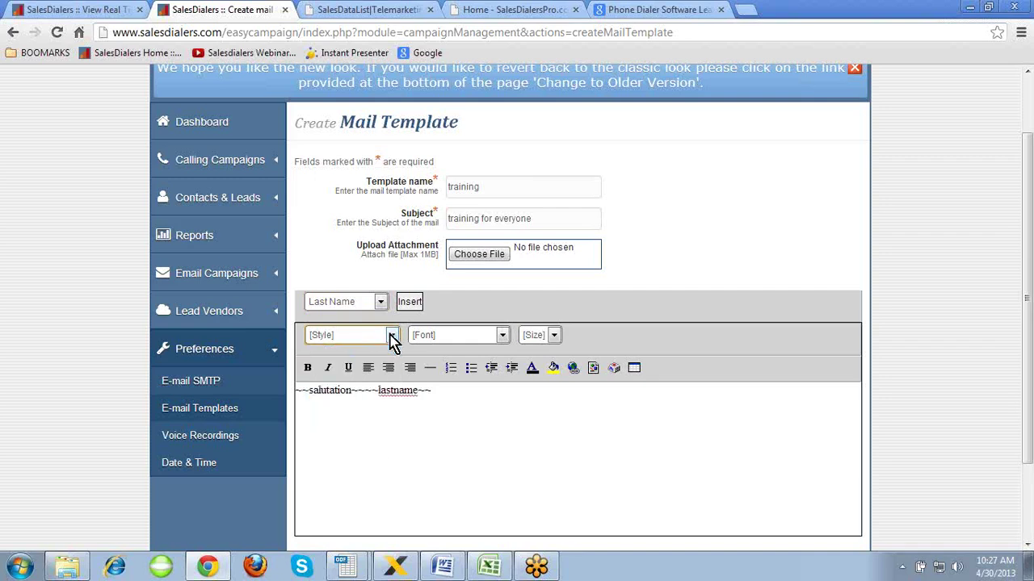
{"action": "left_click", "coordinate": [500, 336]}
{"action": "left_click", "coordinate": [502, 336]}
{"action": "left_click", "coordinate": [554, 336]}
{"action": "left_click", "coordinate": [555, 337]}
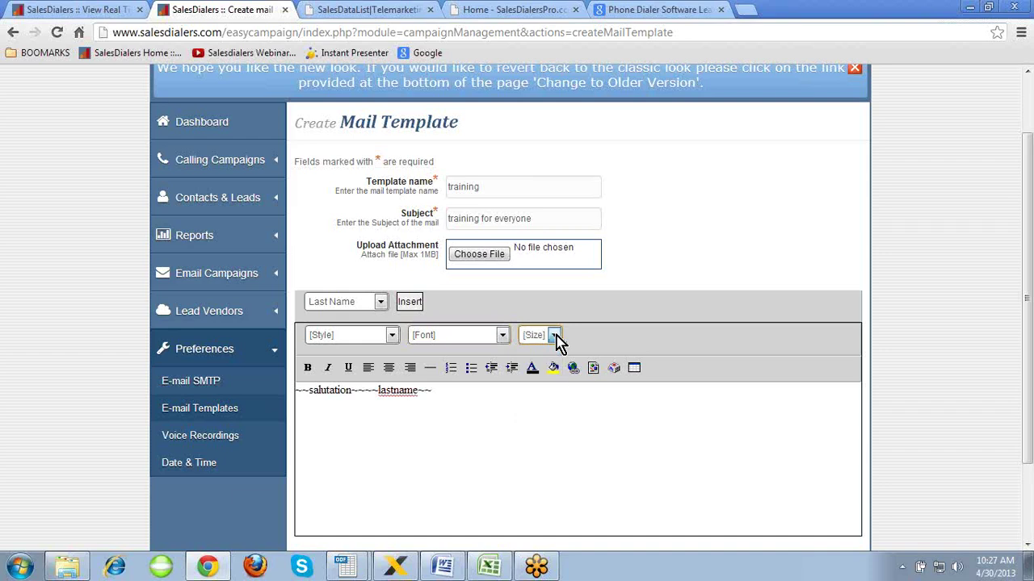
{"action": "type", "text": "sfasd"}
- Make sadfadsfasd bold, italic, underlined and centred
{"action": "double_click", "coordinate": [458, 415]}
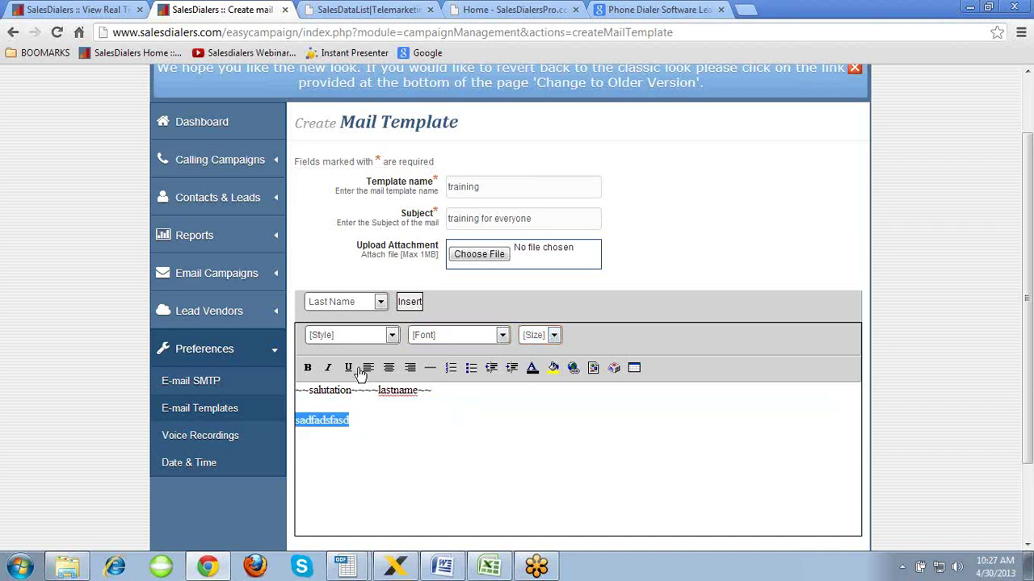
{"action": "left_click", "coordinate": [309, 370]}
{"action": "left_click", "coordinate": [328, 370]}
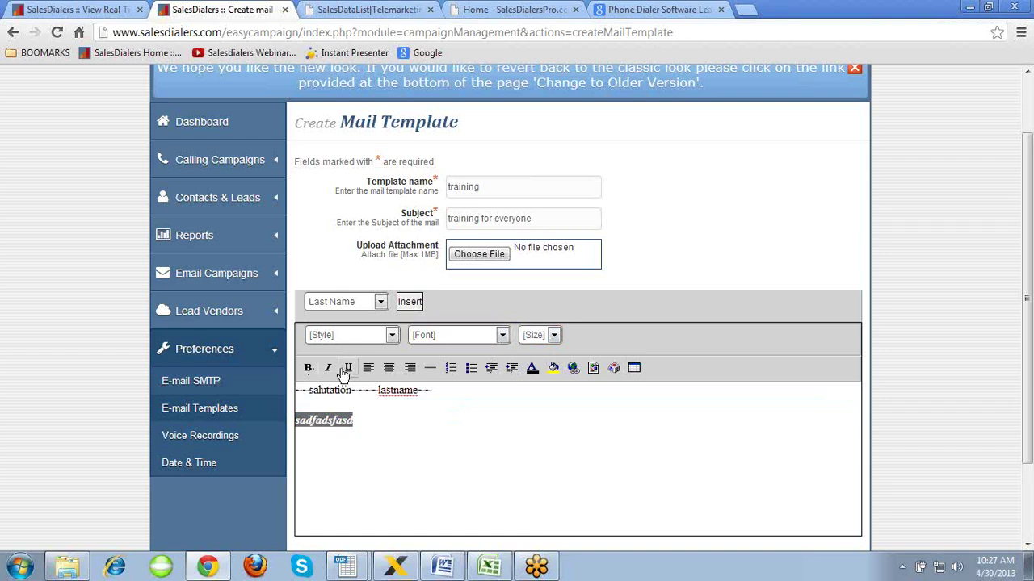
{"action": "left_click", "coordinate": [348, 372]}
{"action": "left_click", "coordinate": [388, 373]}
{"action": "left_click", "coordinate": [409, 369]}
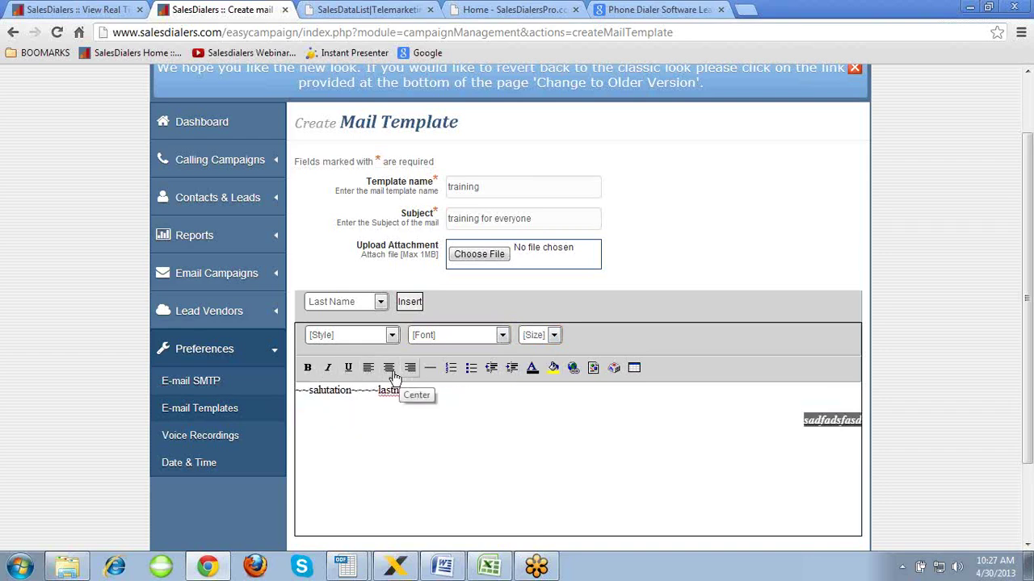
{"action": "left_click", "coordinate": [388, 370]}
{"action": "key", "text": "Delete"}
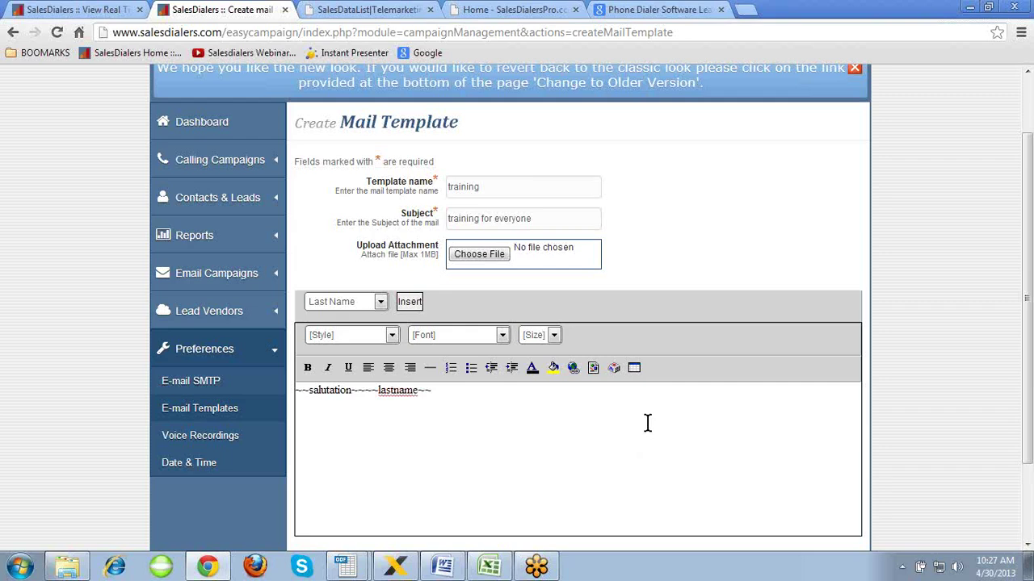
{"action": "key", "text": "ctrl+z"}
- Add a horizontal dividing rule and the line ss beneath the word
{"action": "key", "text": "Return"}
{"action": "left_click", "coordinate": [428, 372]}
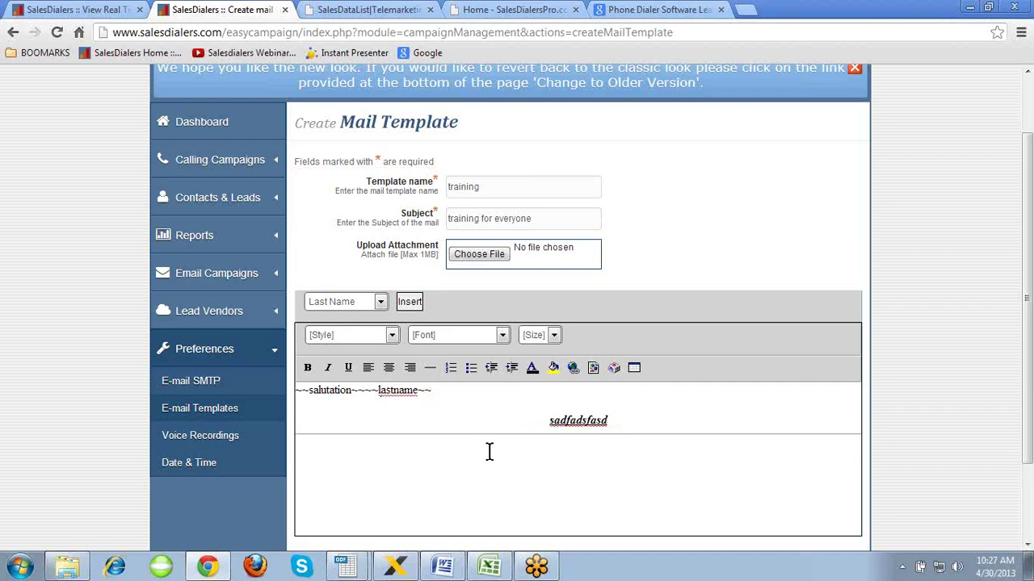
{"action": "type", "text": "ss"}
{"action": "key", "text": "Return"}
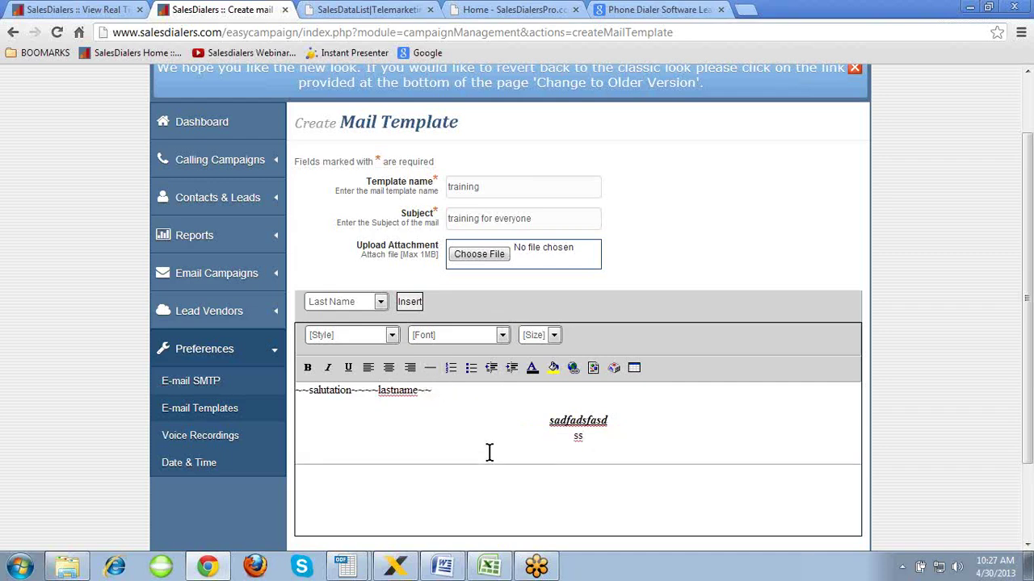
{"action": "left_click", "coordinate": [501, 486]}
- Add a ddd line, trying bulleted and numbered list formats before removing them
{"action": "left_click", "coordinate": [474, 370]}
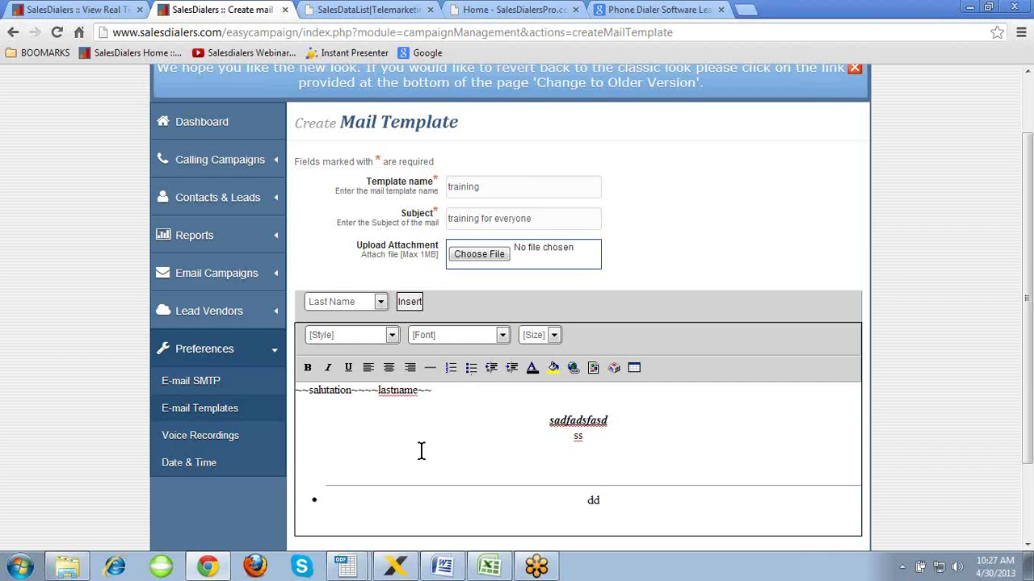
{"action": "key", "text": "BackSpace"}
{"action": "key", "text": "BackSpace"}
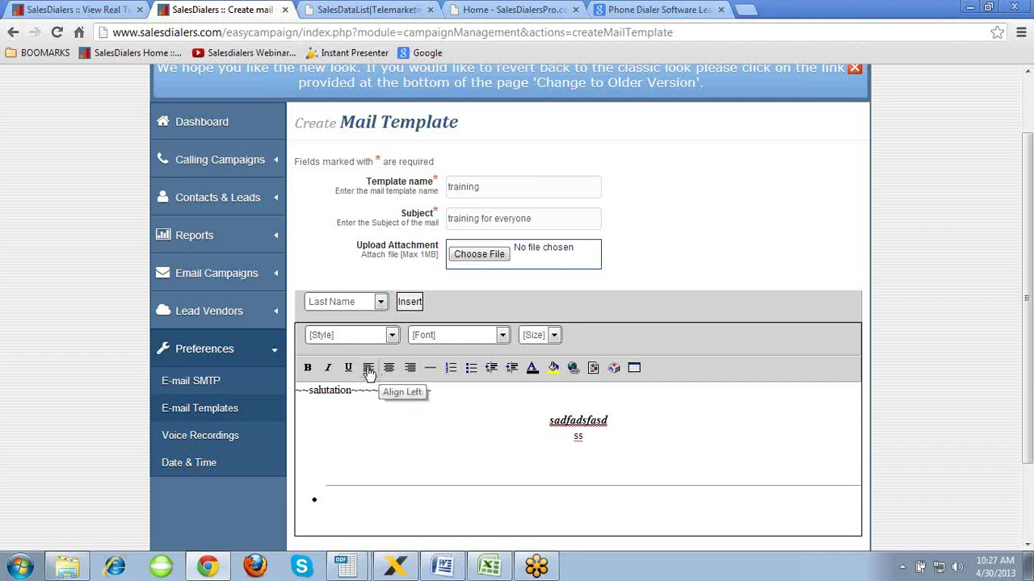
{"action": "type", "text": "d"}
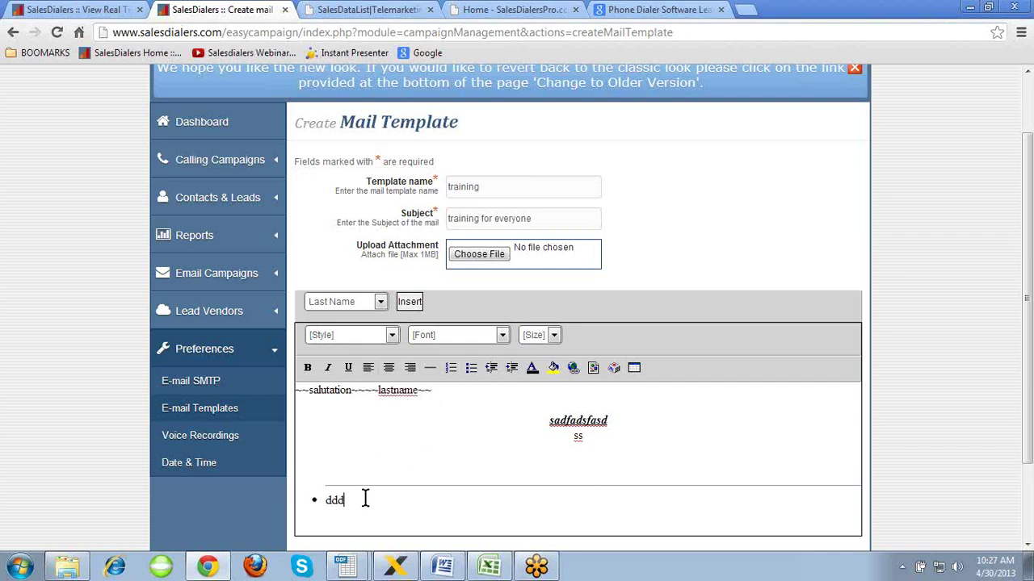
{"action": "type", "text": "dd"}
{"action": "key", "text": "Return"}
{"action": "left_click", "coordinate": [450, 367]}
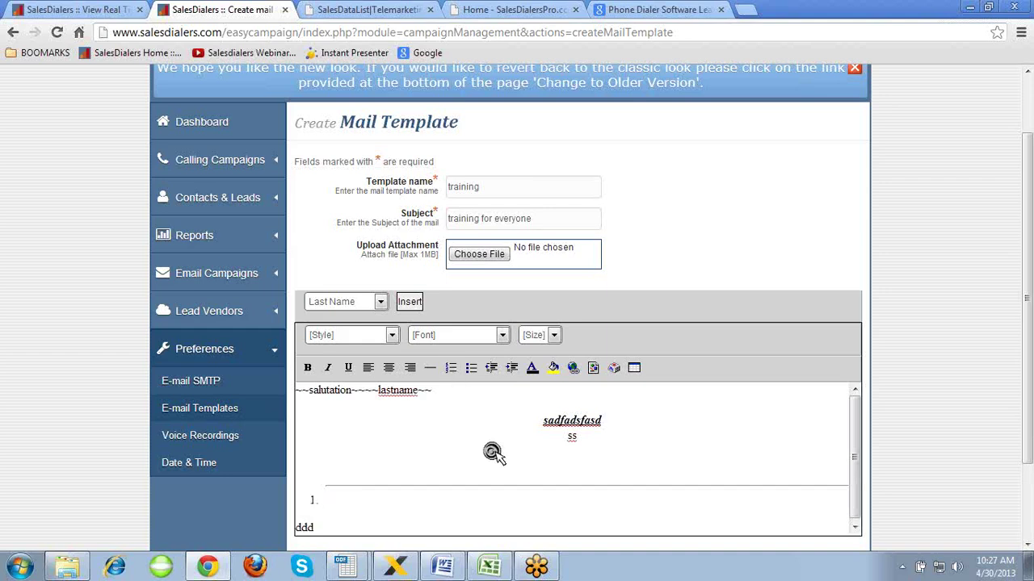
{"action": "scroll", "coordinate": [491, 452], "scroll_direction": "down", "scroll_amount": 3}
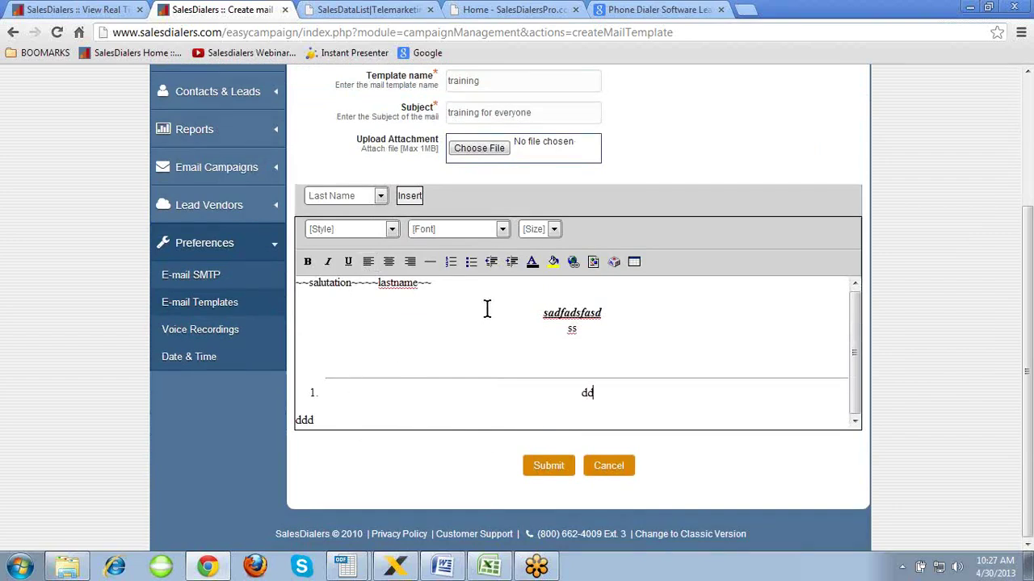
{"action": "left_click", "coordinate": [492, 263]}
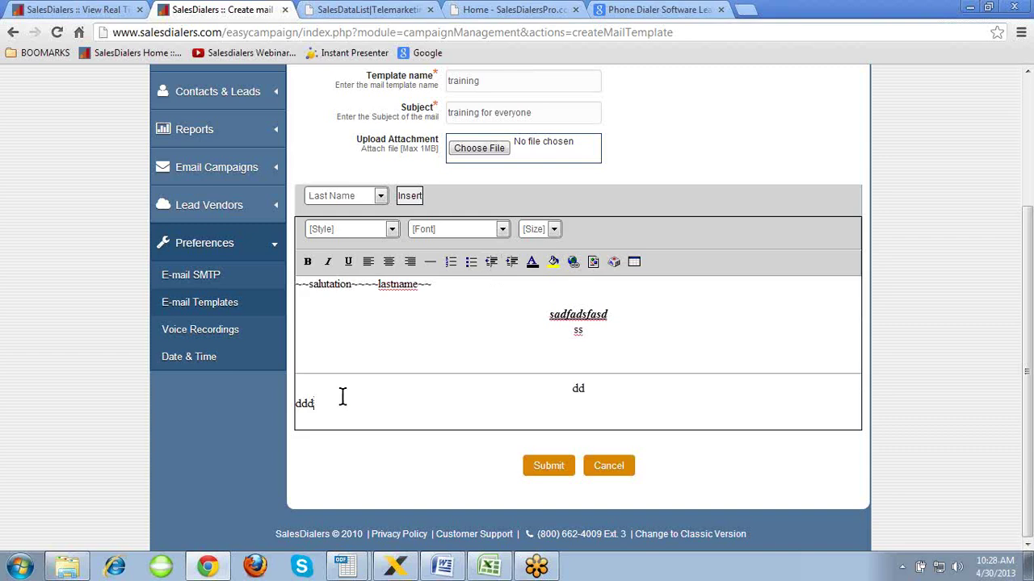
- Indent the ddd line several levels, then reduce the indent back
{"action": "left_click", "coordinate": [512, 263]}
{"action": "left_click", "coordinate": [513, 264]}
{"action": "left_click", "coordinate": [513, 263]}
{"action": "left_click", "coordinate": [513, 263]}
{"action": "left_click", "coordinate": [492, 263]}
{"action": "left_click", "coordinate": [492, 263]}
{"action": "left_click", "coordinate": [573, 262]}
{"action": "left_click", "coordinate": [477, 283]}
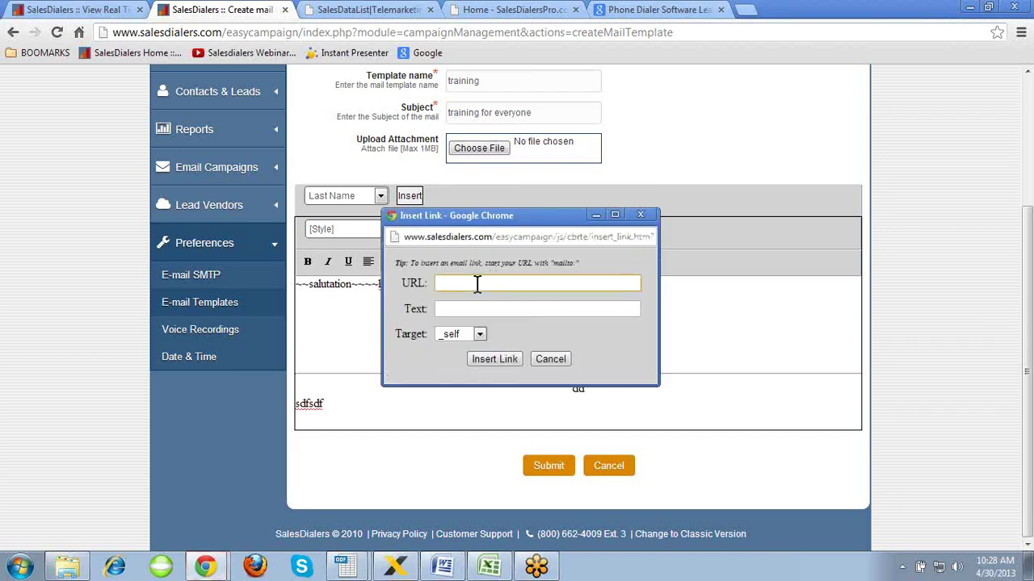
{"action": "type", "text": "www"}
{"action": "left_click", "coordinate": [477, 301]}
{"action": "left_click", "coordinate": [476, 308]}
{"action": "type", "text": "CLI"}
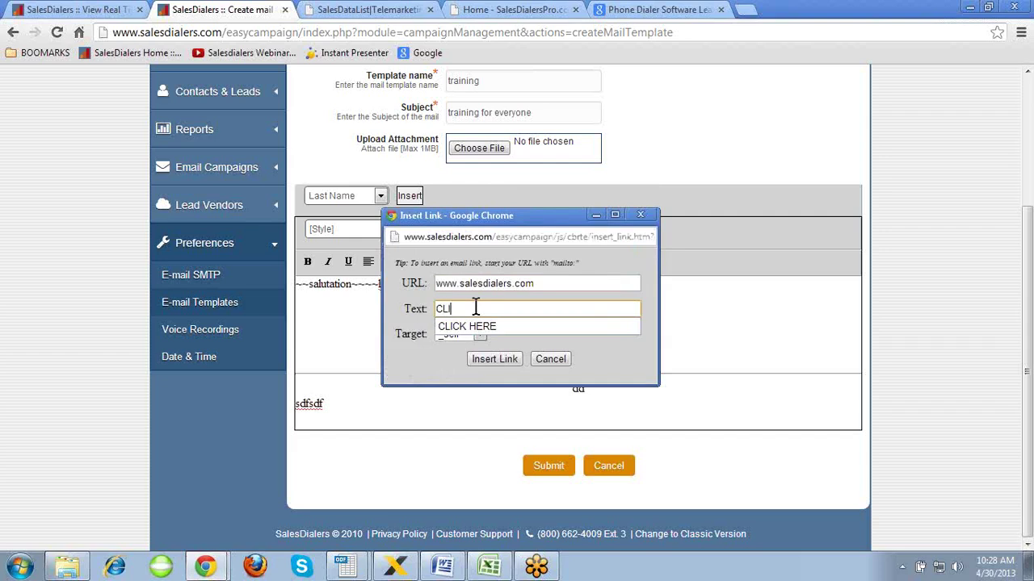
{"action": "type", "text": "CK"}
{"action": "left_click", "coordinate": [477, 326]}
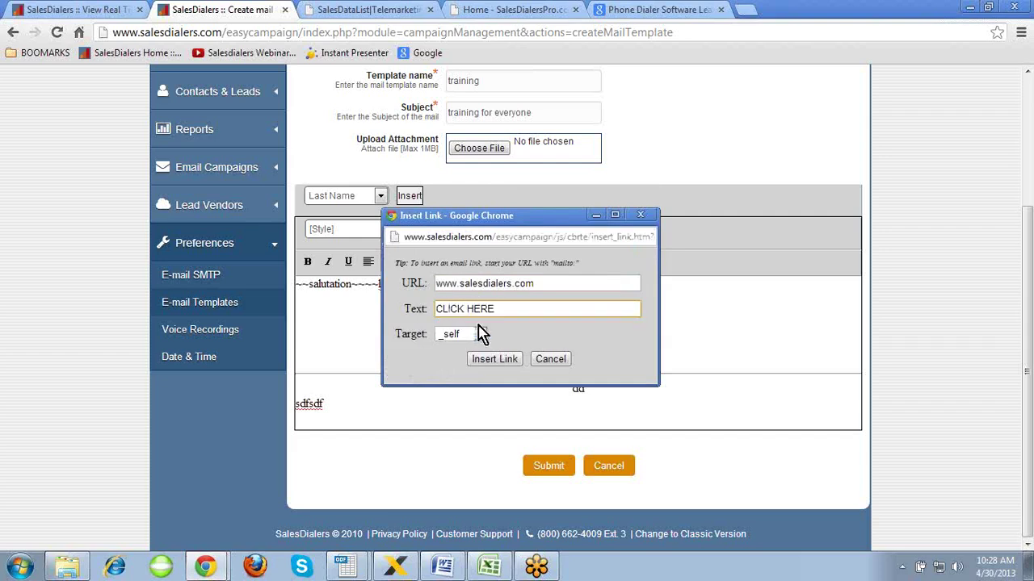
{"action": "left_click", "coordinate": [501, 359]}
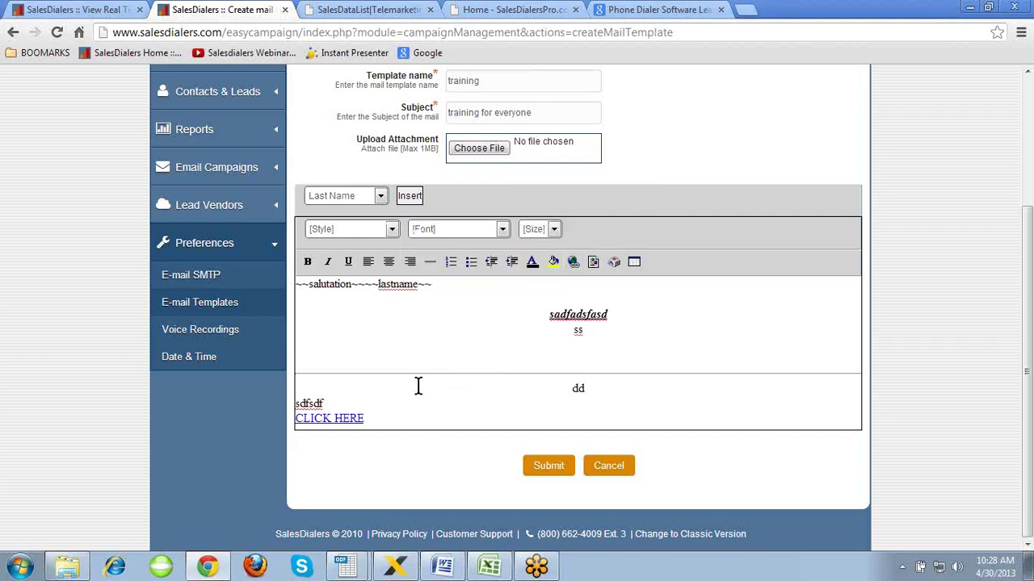
{"action": "key", "text": "Return"}
{"action": "key", "text": "Return"}
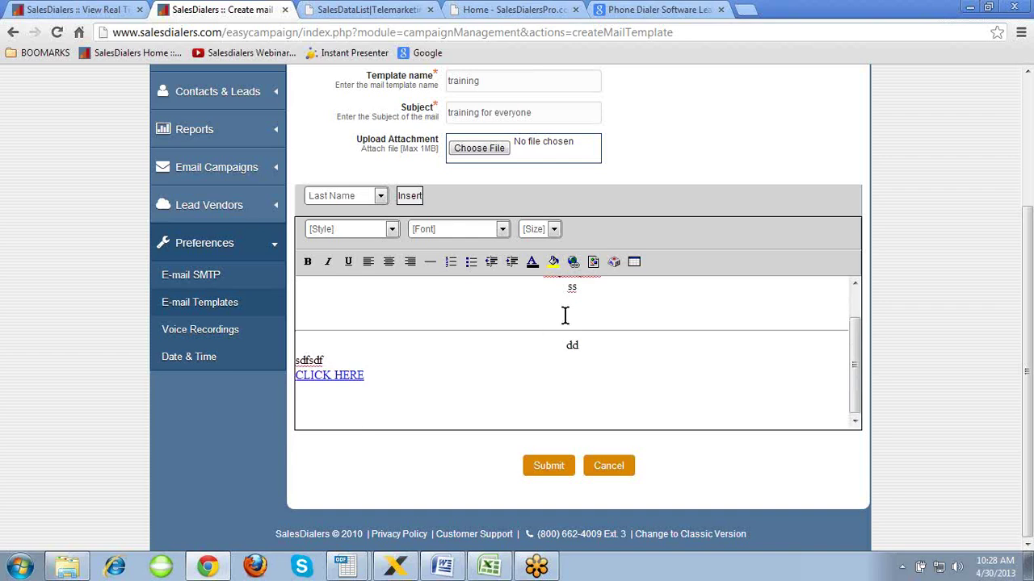
{"action": "key", "text": "Return"}
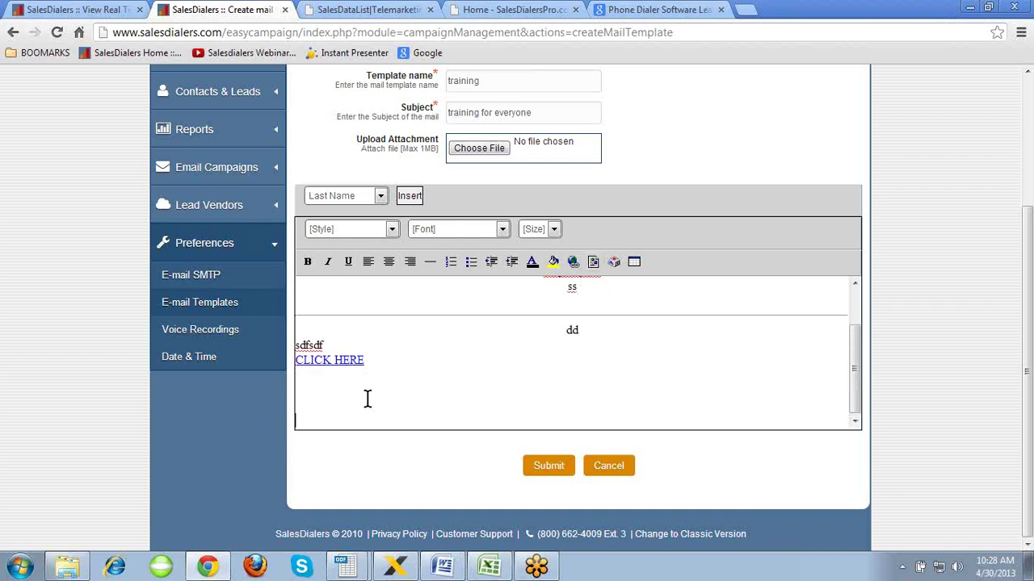
{"action": "key", "text": "Return"}
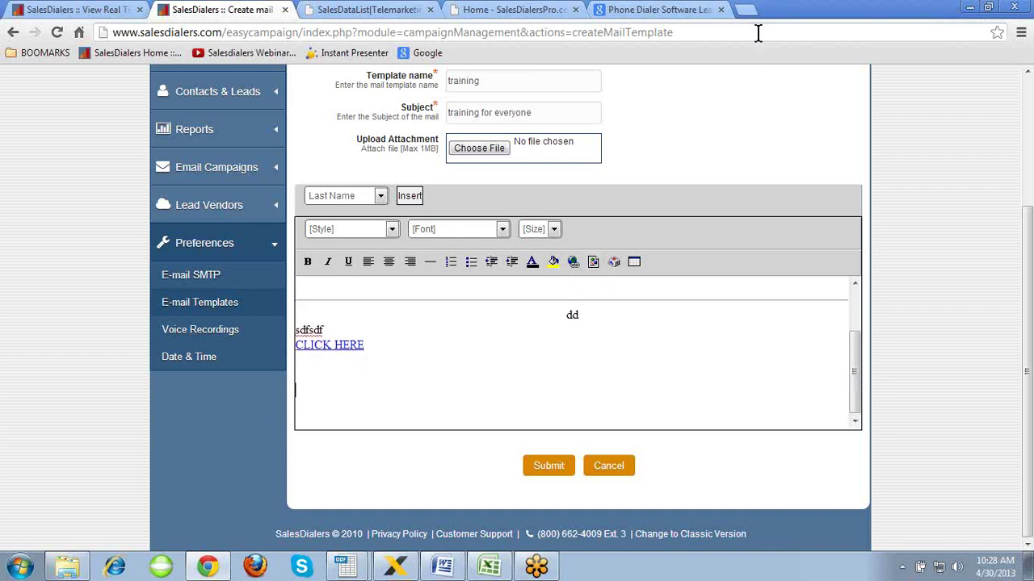
- Search Google for 'dogs', copy a dog image's URL, and return to the SalesDialers tab
{"action": "left_click", "coordinate": [747, 9]}
{"action": "left_click", "coordinate": [434, 54]}
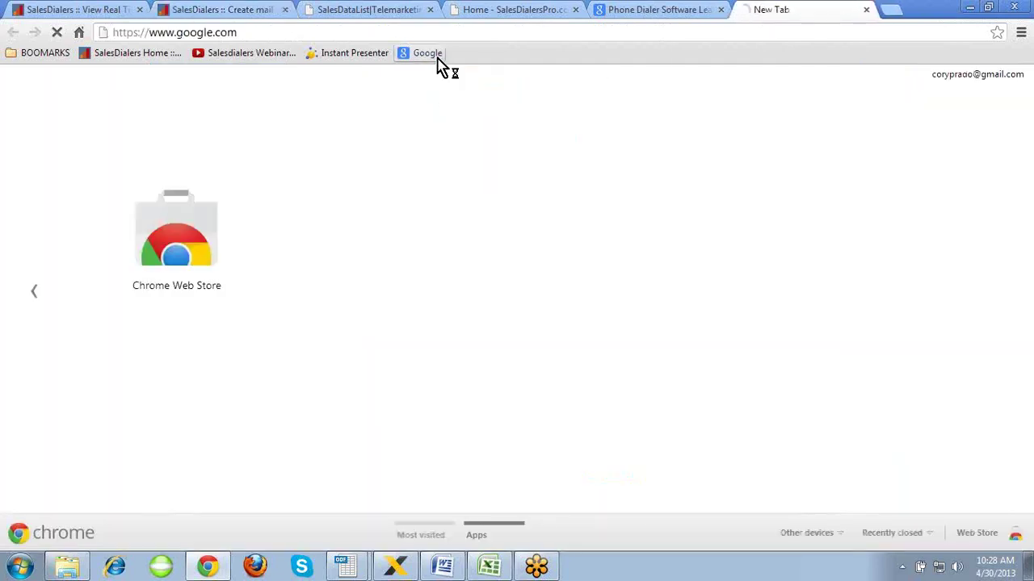
{"action": "type", "text": "dogs"}
{"action": "key", "text": "Return"}
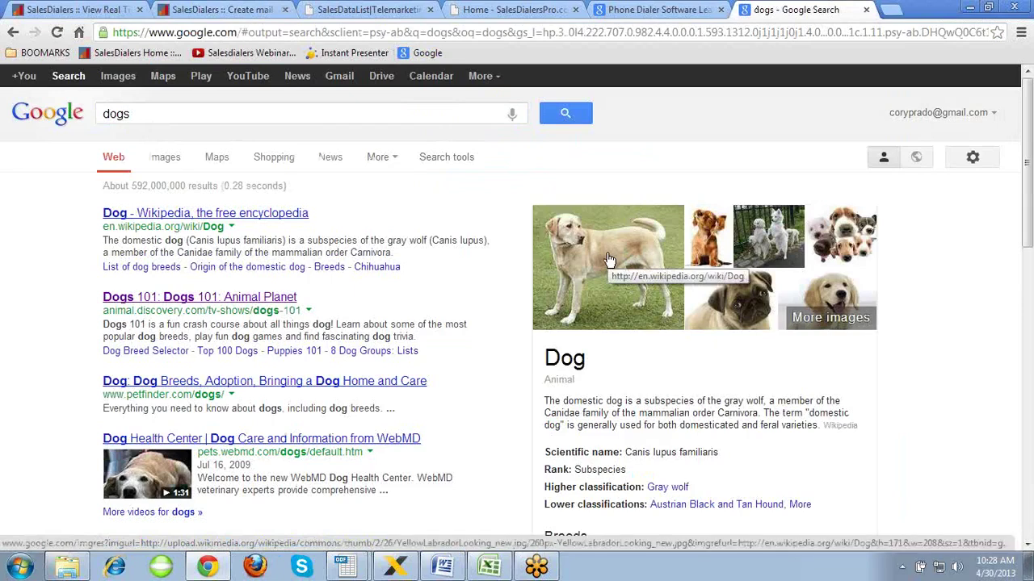
{"action": "right_click", "coordinate": [610, 260]}
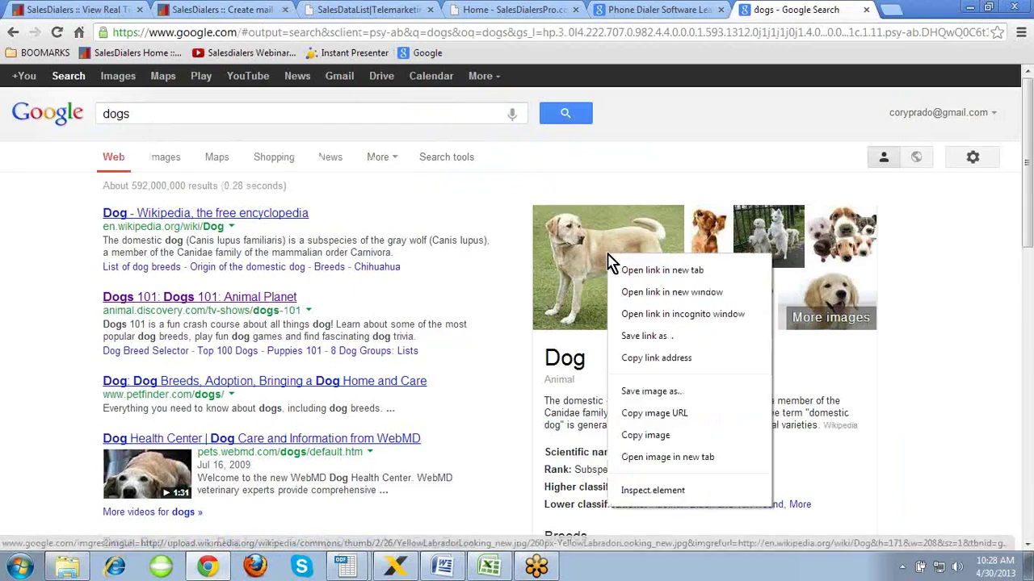
{"action": "left_click", "coordinate": [681, 414]}
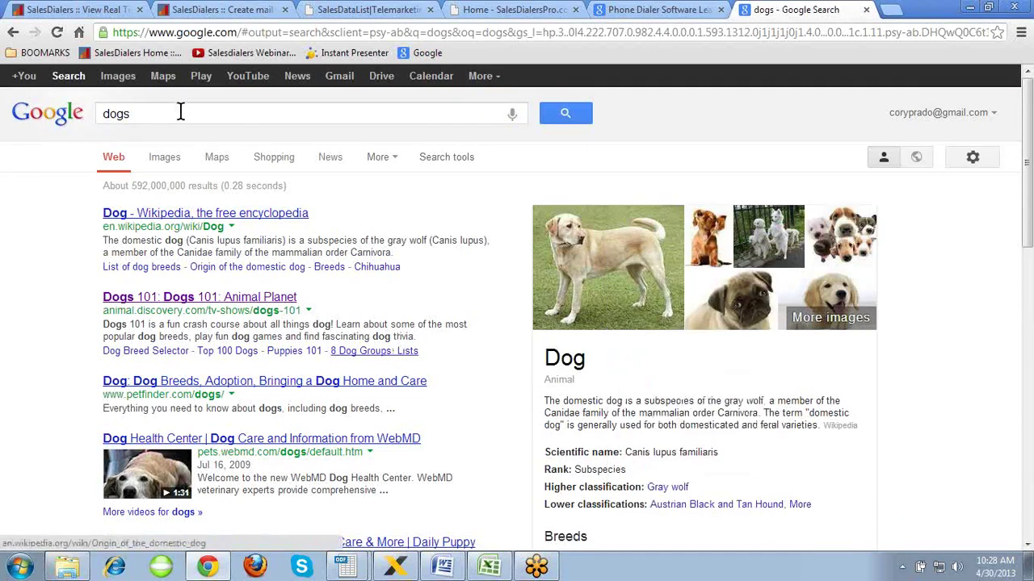
{"action": "left_click", "coordinate": [80, 11]}
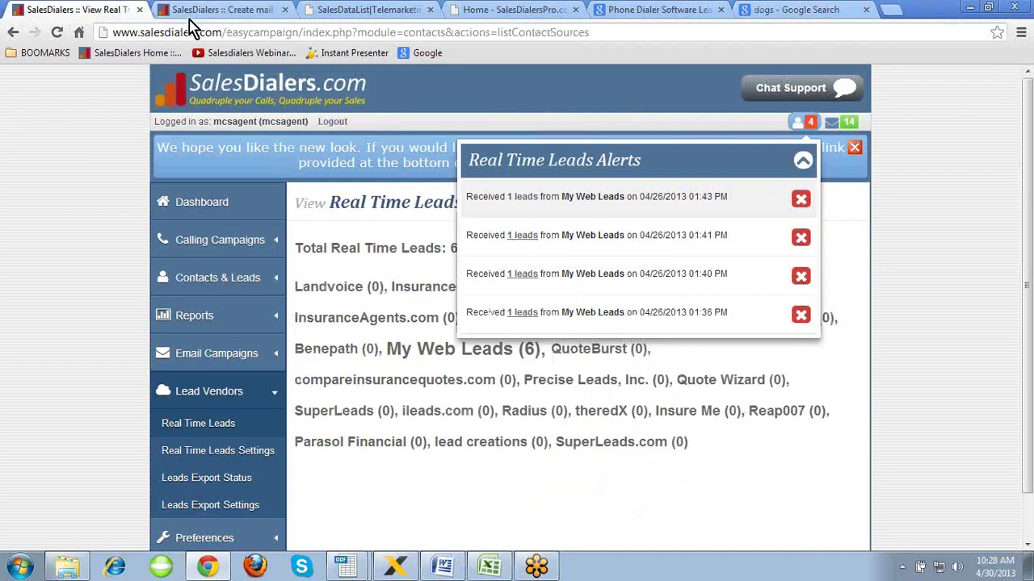
- Insert the dog picture from its pasted web address into the training mail template
{"action": "left_click", "coordinate": [194, 11]}
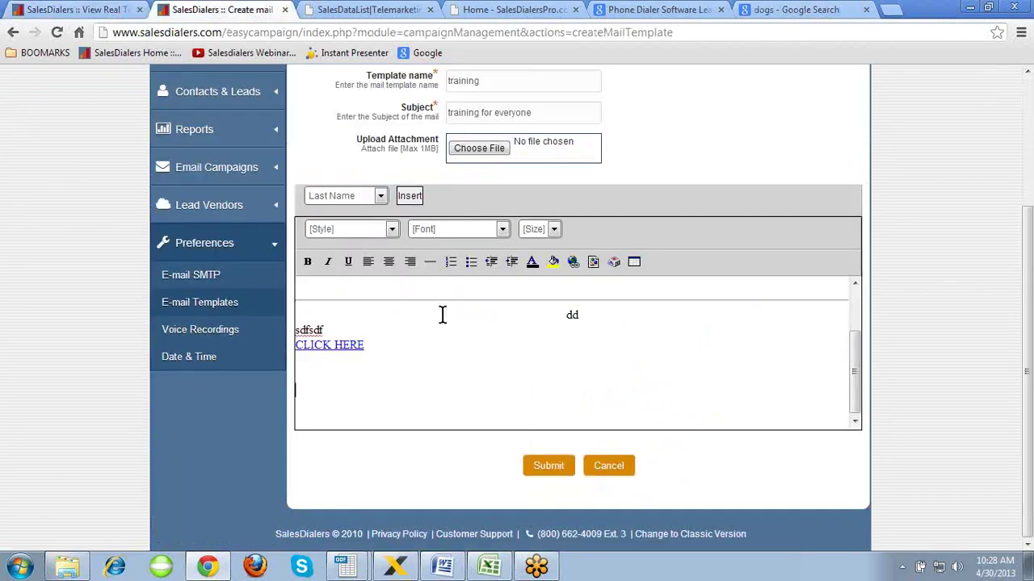
{"action": "left_click", "coordinate": [593, 263]}
{"action": "key", "text": "ctrl+v"}
{"action": "left_click", "coordinate": [535, 310]}
{"action": "left_click_drag", "start_coordinate": [858, 342], "coordinate": [857, 372]}
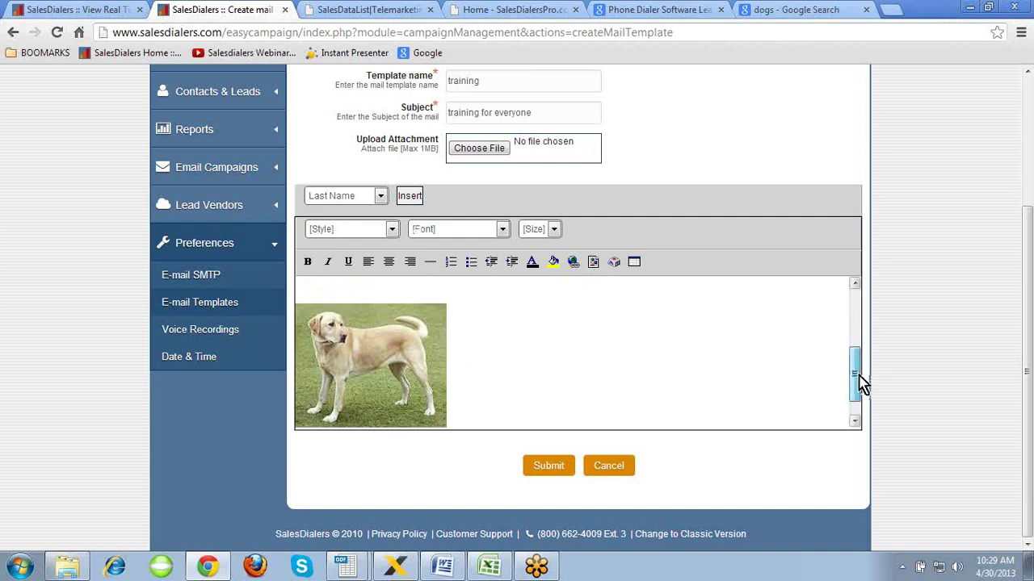
{"action": "scroll", "coordinate": [861, 383], "scroll_direction": "down", "scroll_amount": 2}
- Add a heart after the dog image, start a new line, then add a right arrow
{"action": "left_click", "coordinate": [614, 262]}
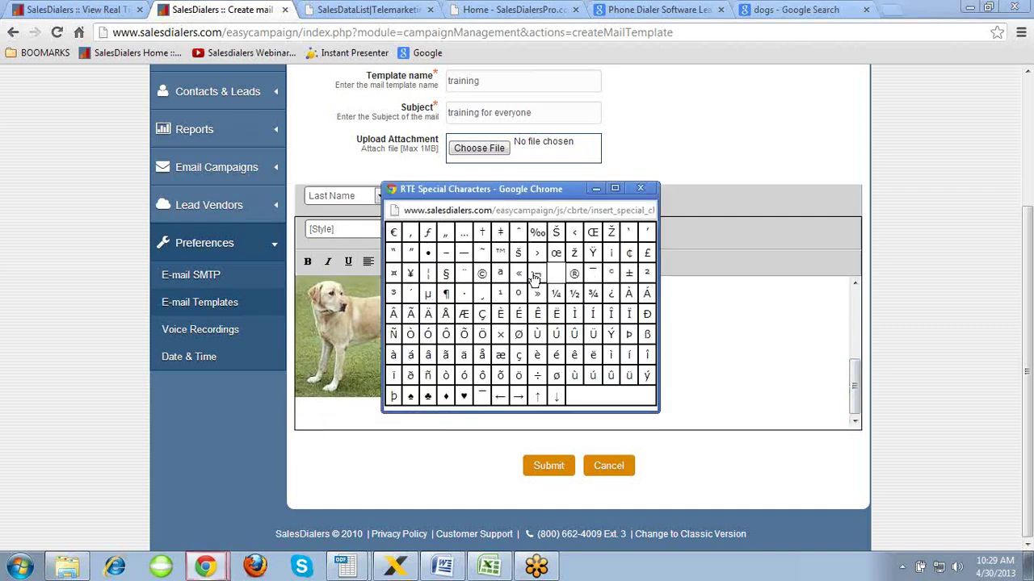
{"action": "left_click", "coordinate": [462, 397]}
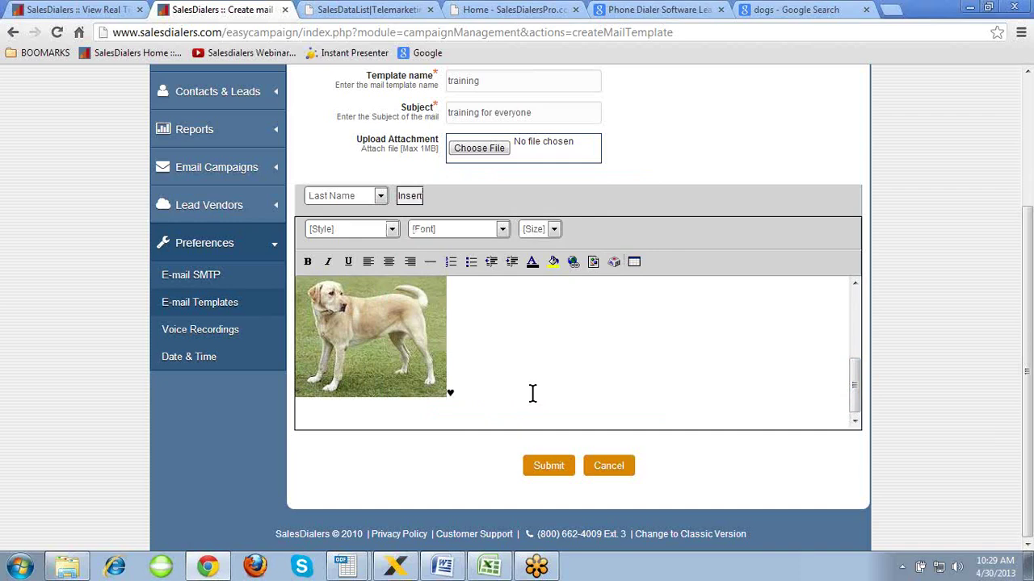
{"action": "key", "text": "Return"}
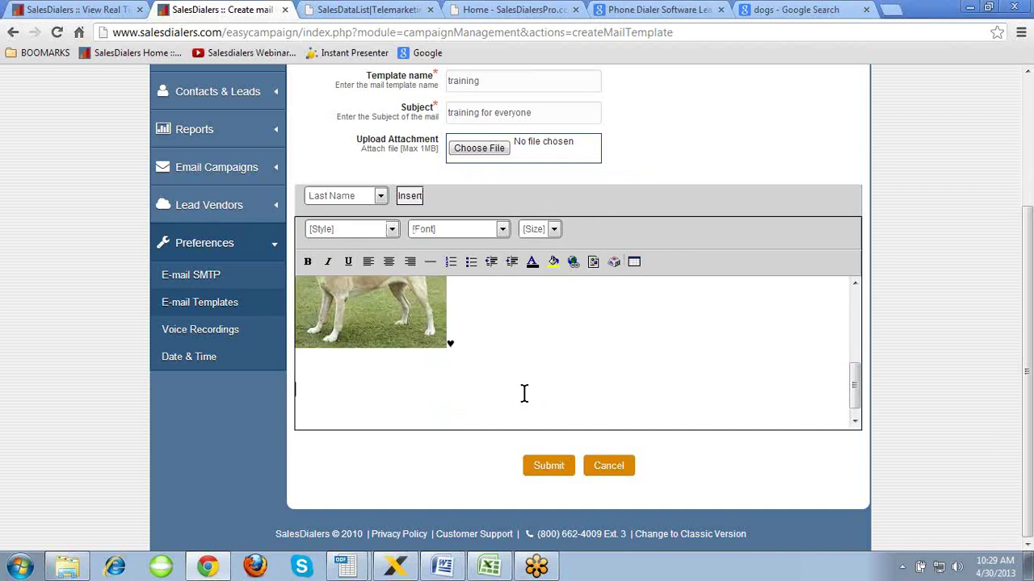
{"action": "left_click", "coordinate": [593, 261]}
{"action": "left_click", "coordinate": [604, 311]}
{"action": "left_click", "coordinate": [613, 262]}
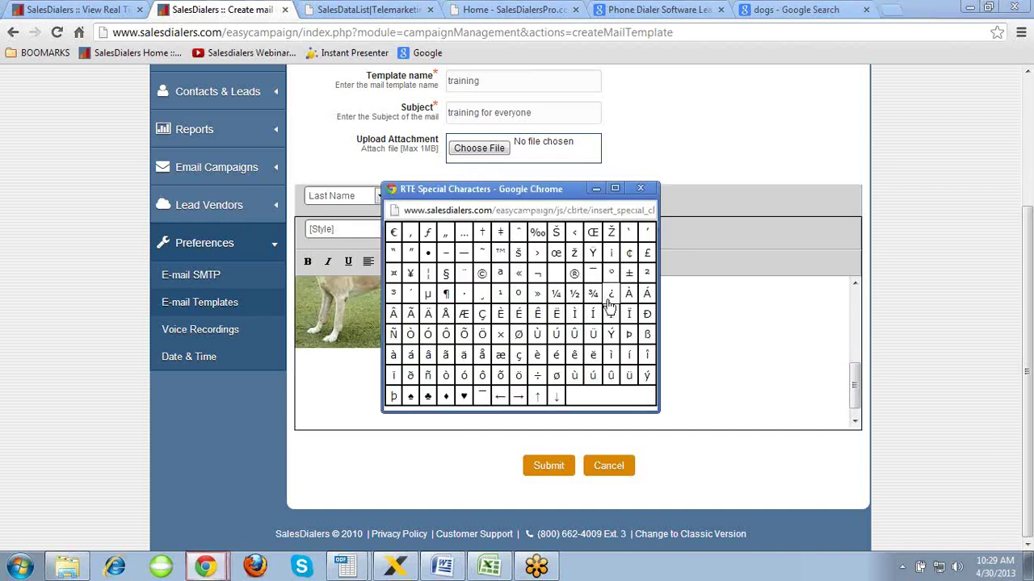
{"action": "left_click", "coordinate": [522, 398]}
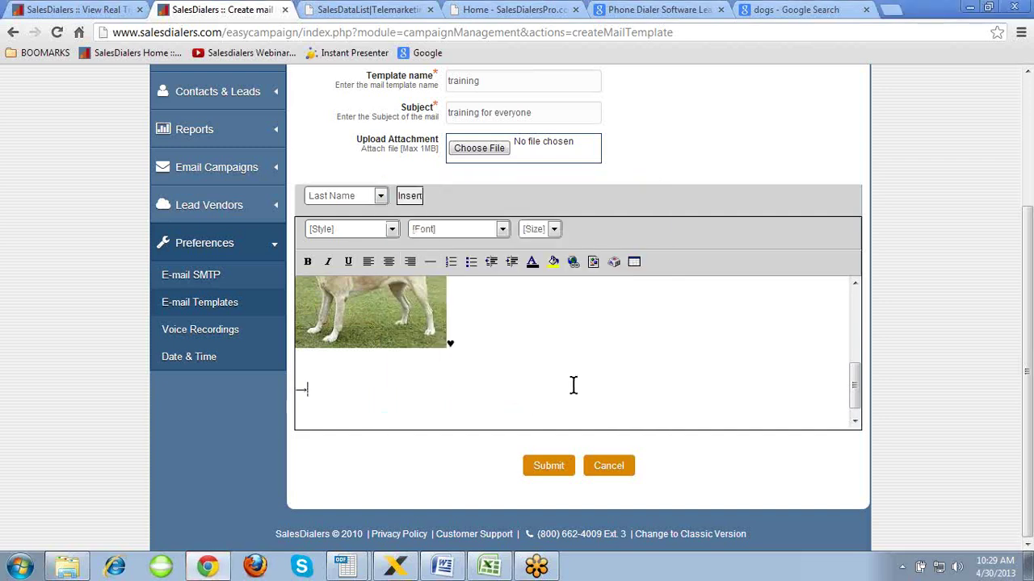
- Insert a two-row, two-column table, then discard the template
{"action": "left_click", "coordinate": [634, 261]}
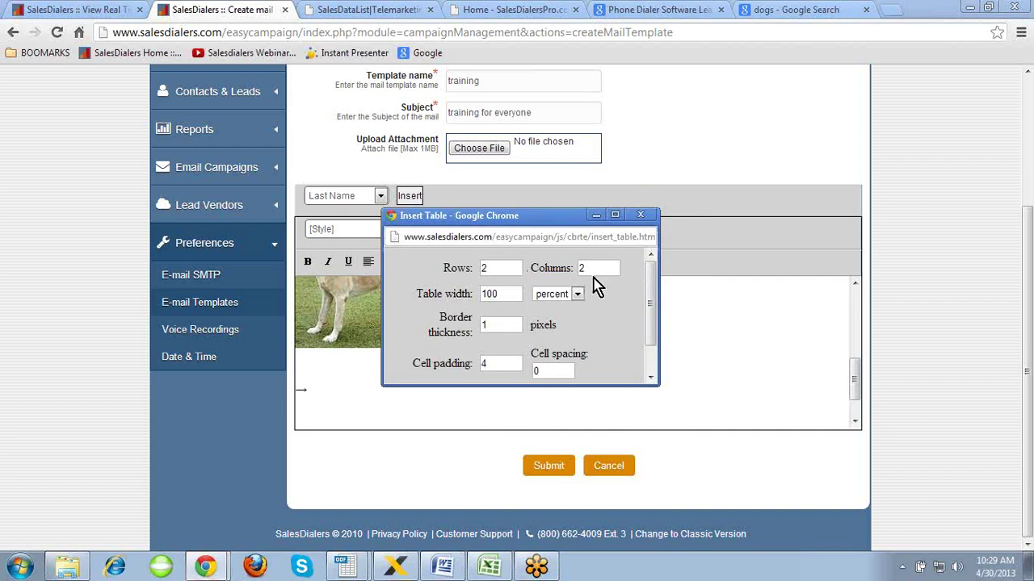
{"action": "left_click_drag", "start_coordinate": [652, 300], "coordinate": [653, 311]}
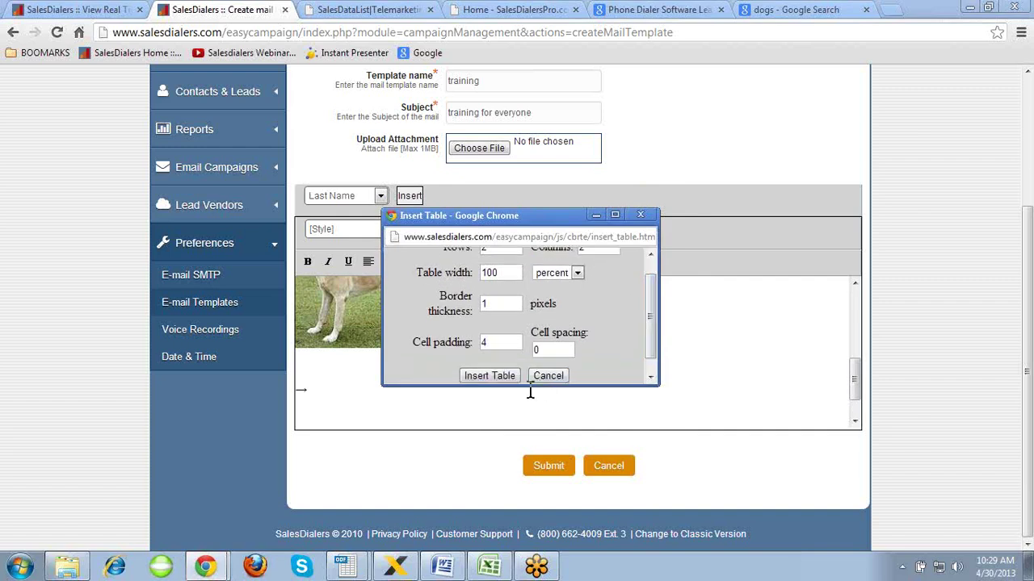
{"action": "left_click", "coordinate": [507, 377]}
{"action": "left_click_drag", "start_coordinate": [854, 380], "coordinate": [853, 406]}
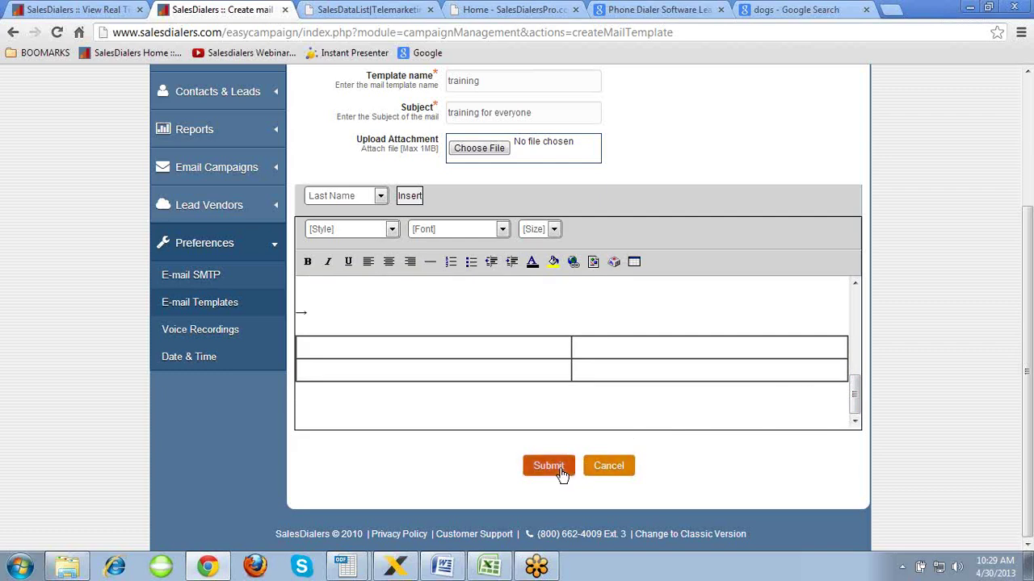
{"action": "left_click", "coordinate": [608, 470]}
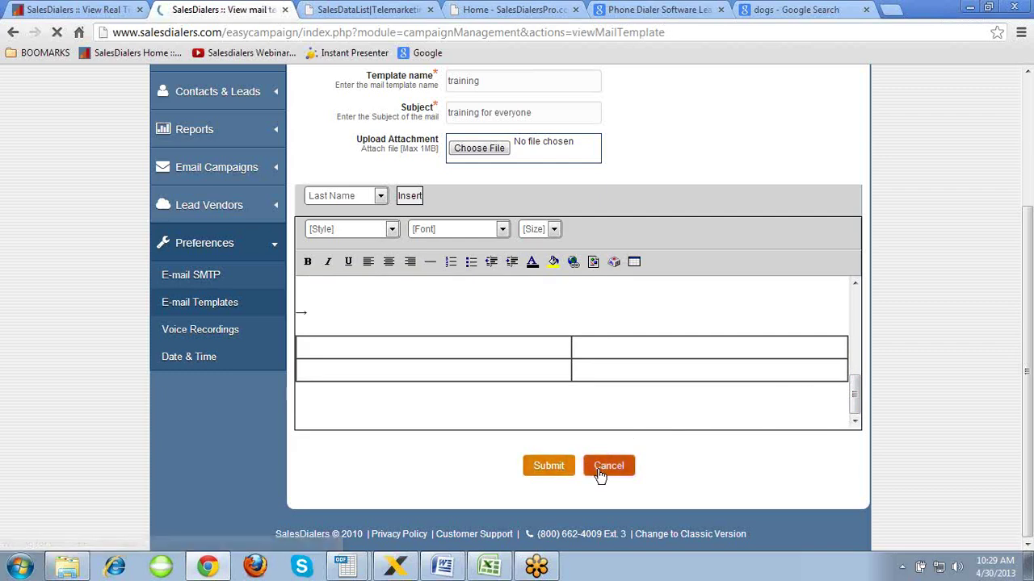
- Open the voice recordings list and view the allstate recording's edit form without saving
{"action": "scroll", "coordinate": [461, 436], "scroll_direction": "down", "scroll_amount": 3}
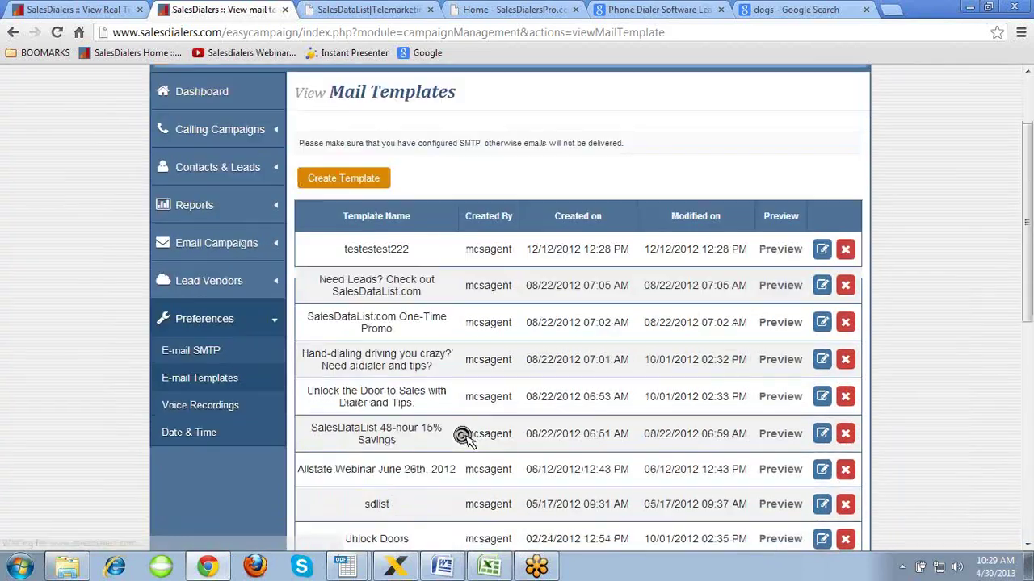
{"action": "left_click", "coordinate": [227, 407]}
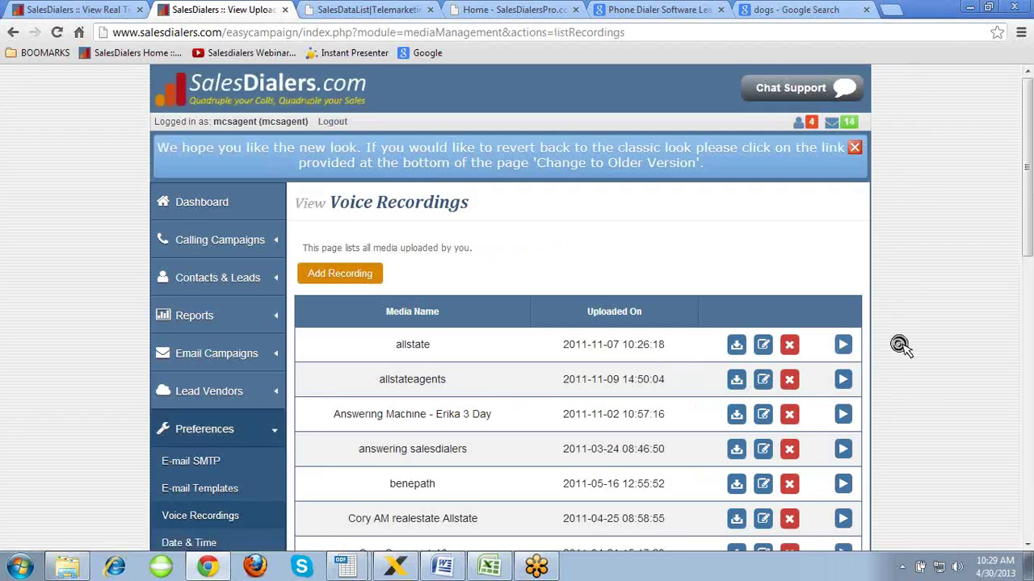
{"action": "scroll", "coordinate": [900, 346], "scroll_direction": "down", "scroll_amount": 1}
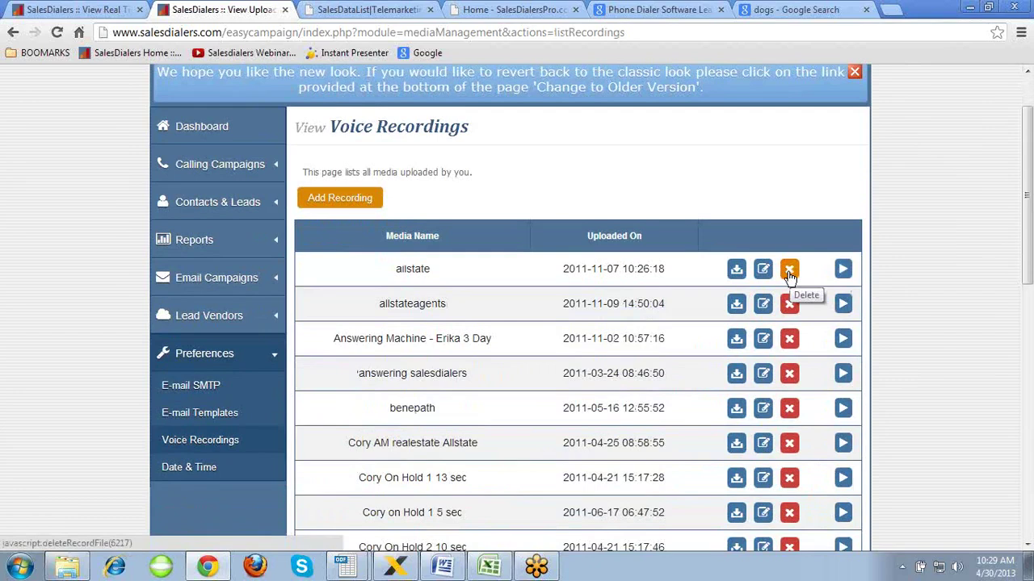
{"action": "left_click", "coordinate": [763, 269]}
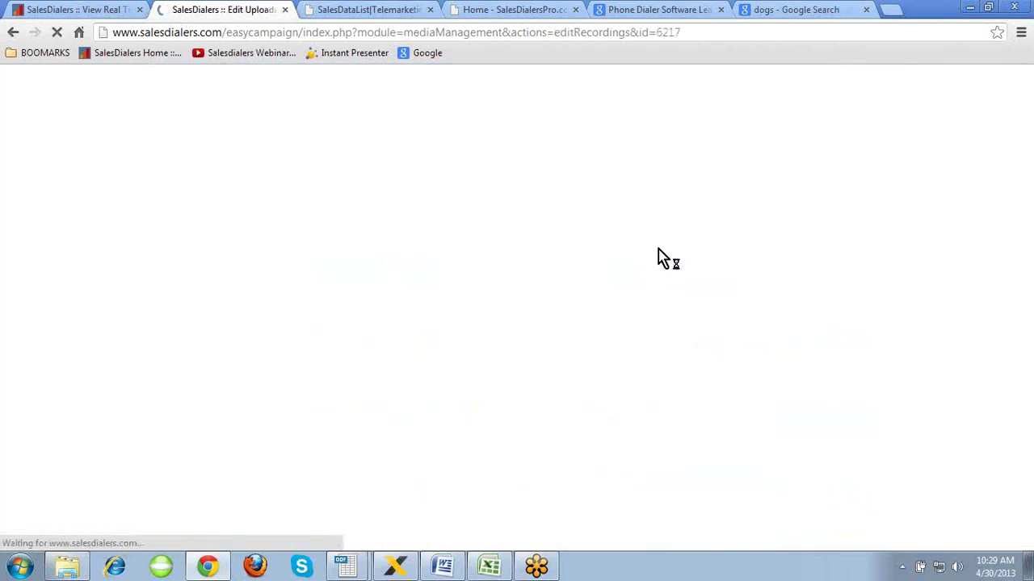
{"action": "left_click_drag", "start_coordinate": [496, 307], "coordinate": [436, 315]}
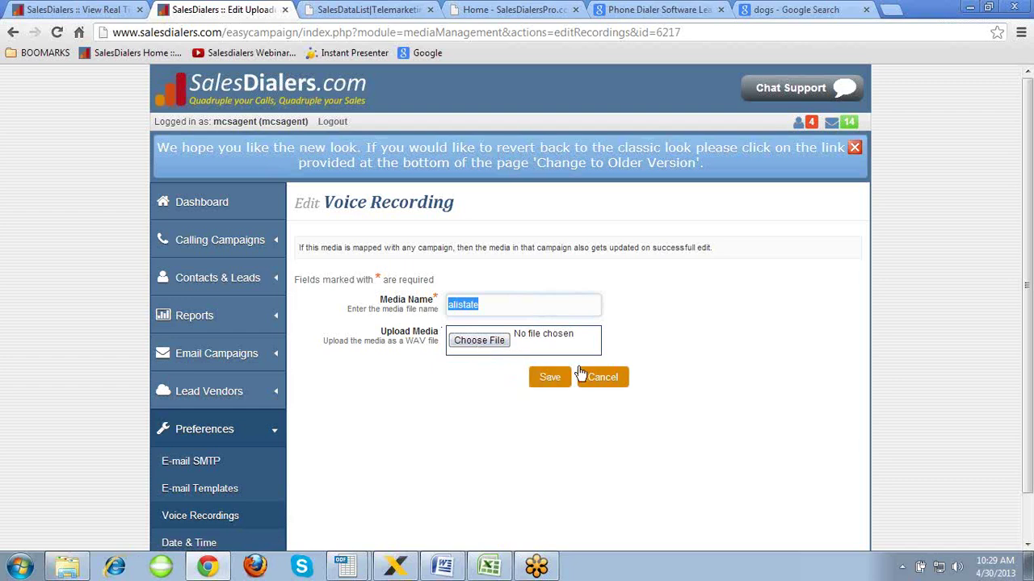
{"action": "left_click", "coordinate": [605, 379]}
{"action": "left_click", "coordinate": [603, 378]}
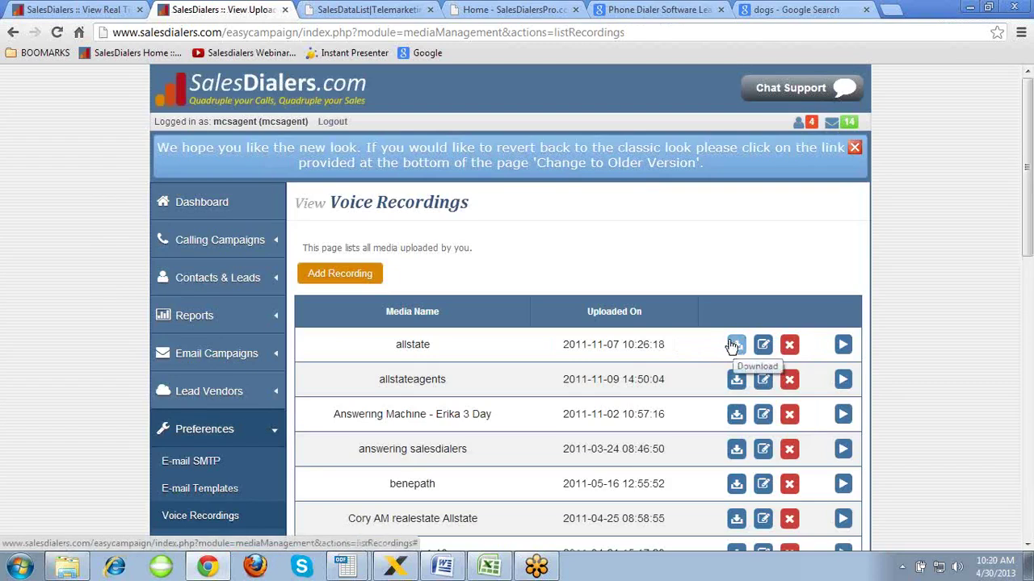
- Close the real-time leads tab, back out of adding a recording, and open Date & Time preferences
{"action": "left_click", "coordinate": [139, 9]}
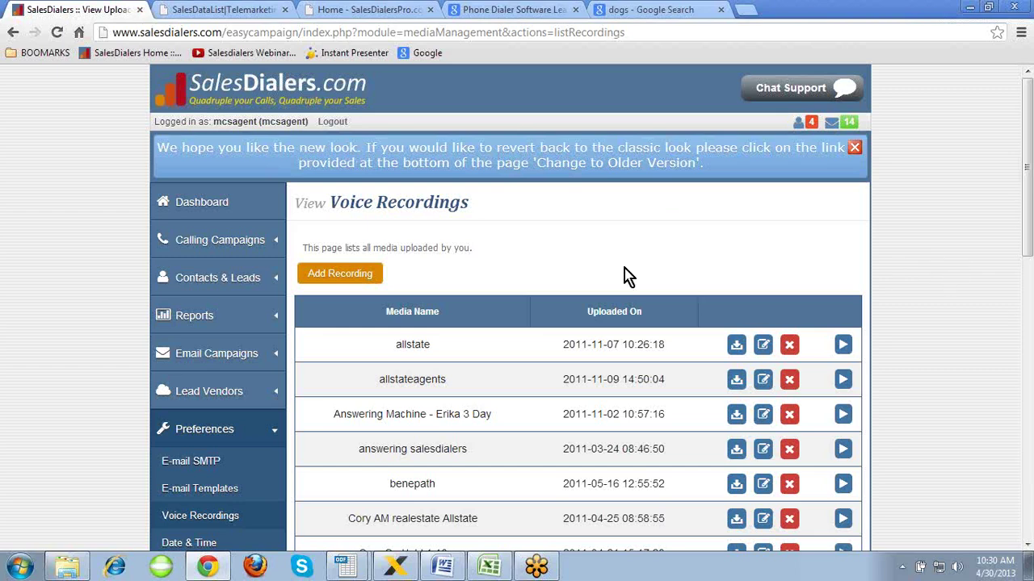
{"action": "left_click", "coordinate": [333, 276]}
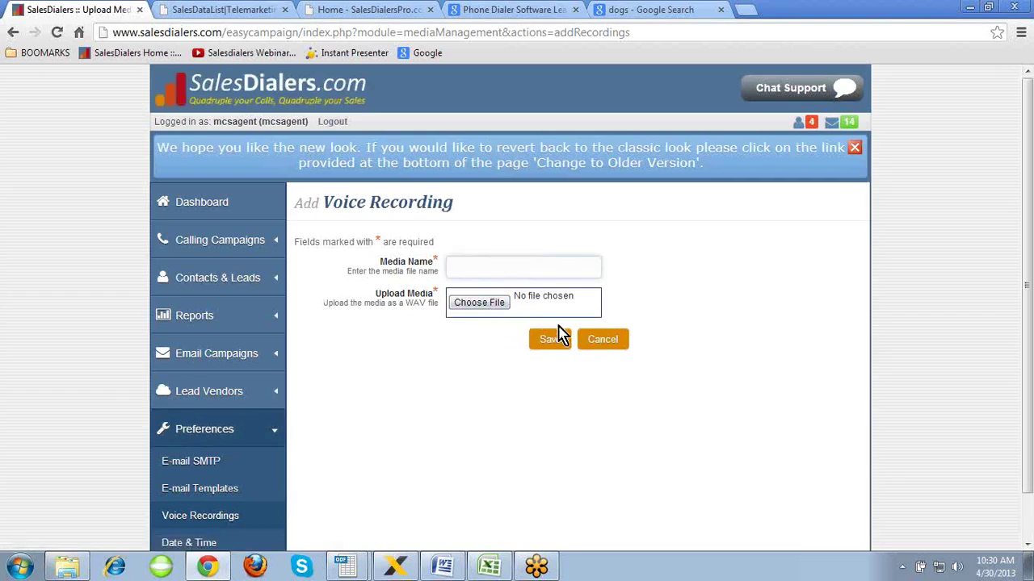
{"action": "left_click", "coordinate": [605, 343]}
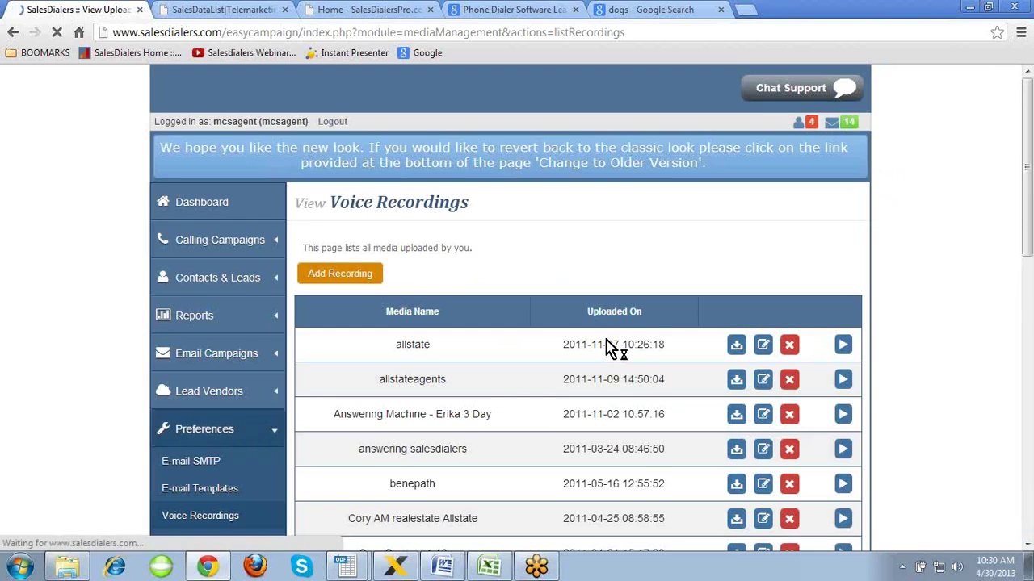
{"action": "scroll", "coordinate": [704, 315], "scroll_direction": "down", "scroll_amount": 3}
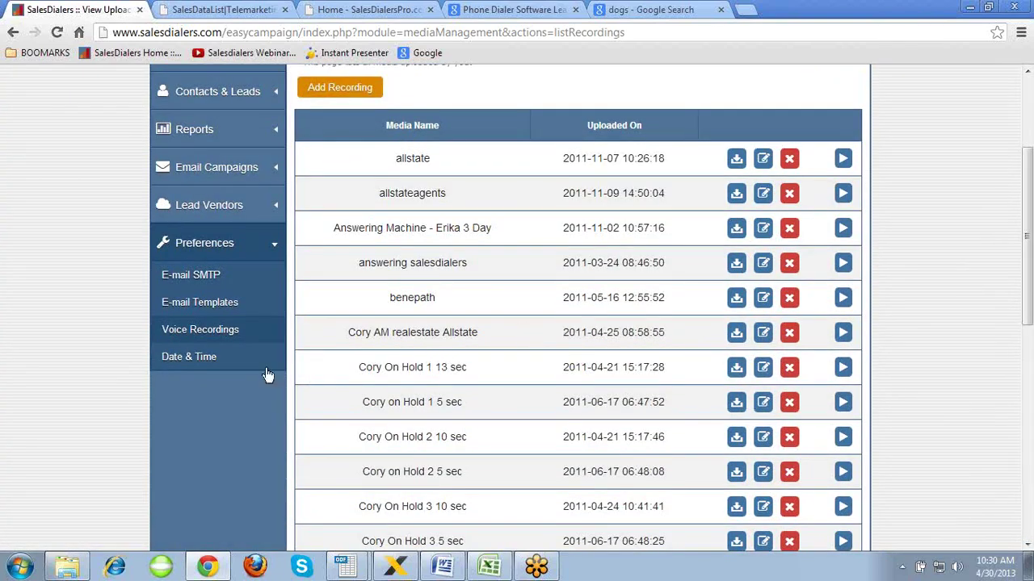
{"action": "left_click", "coordinate": [216, 364]}
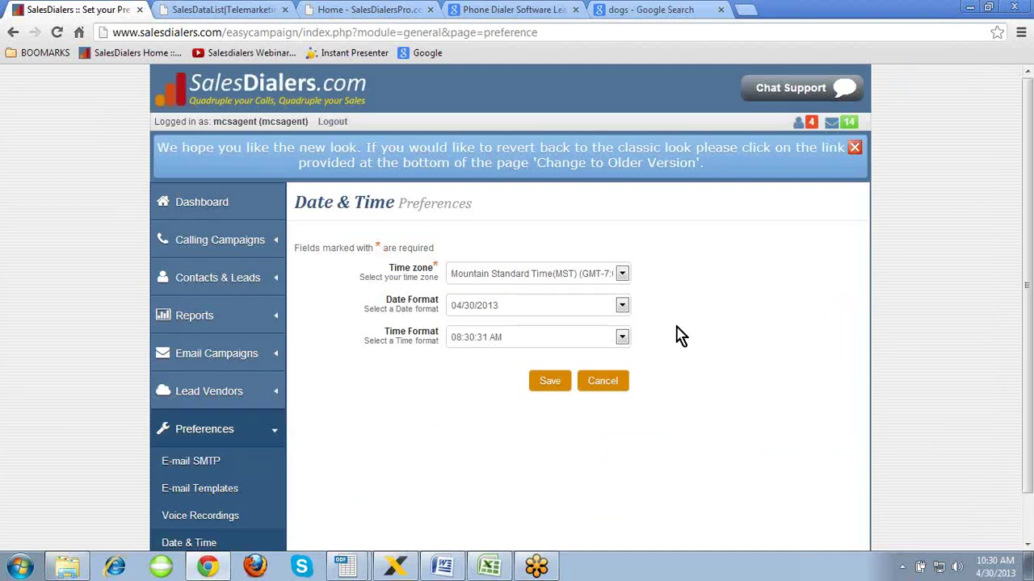
- Return to the dashboard showing the April 2013 daily planner
{"action": "left_click", "coordinate": [206, 201]}
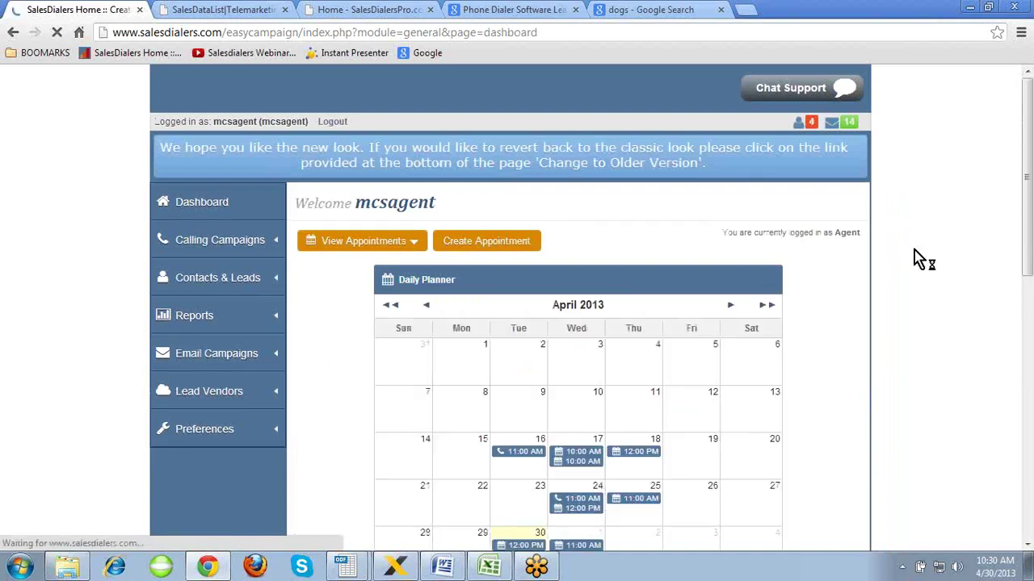
{"action": "left_click", "coordinate": [832, 125]}
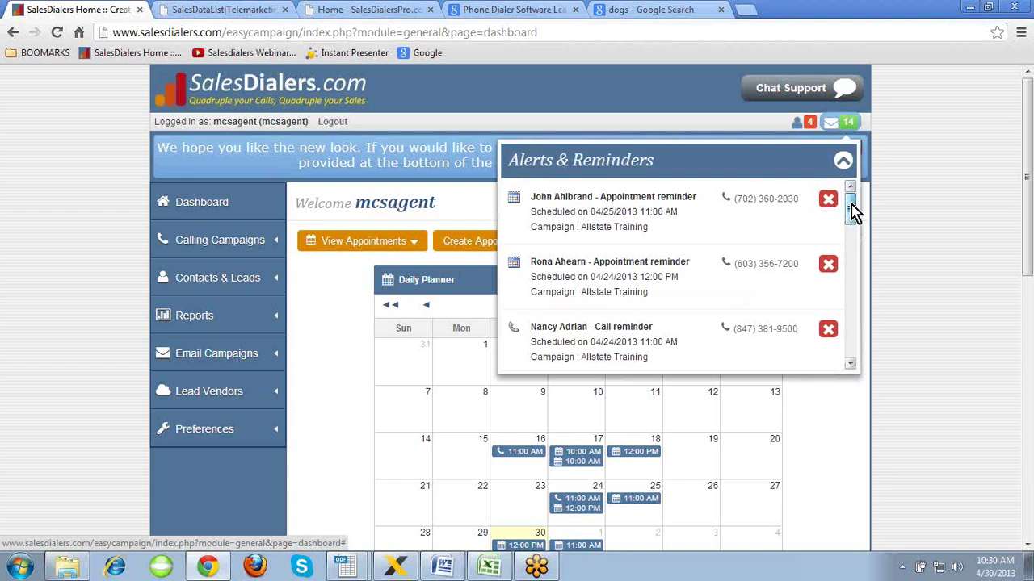
{"action": "left_click_drag", "start_coordinate": [853, 212], "coordinate": [851, 336]}
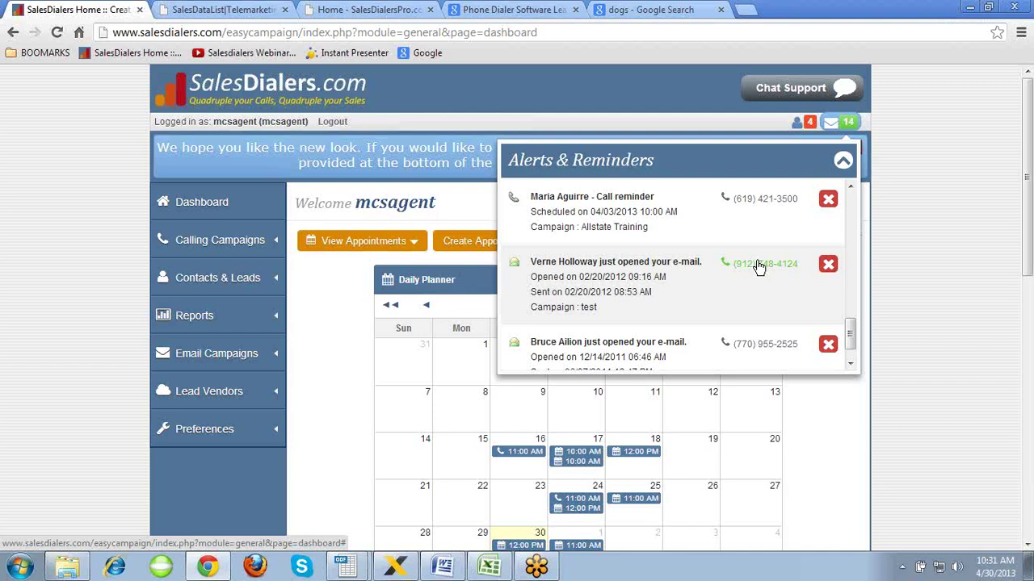
{"action": "left_click", "coordinate": [843, 162]}
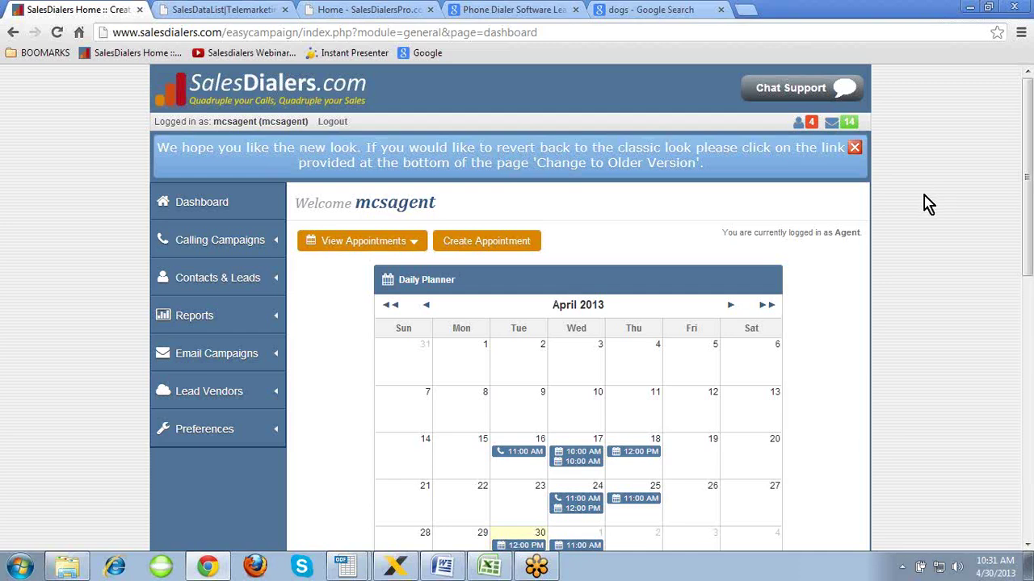
- Scroll to the end of the calling campaigns list, then view Sample Account Credentials in Word
{"action": "left_click", "coordinate": [218, 241]}
{"action": "left_click", "coordinate": [217, 280]}
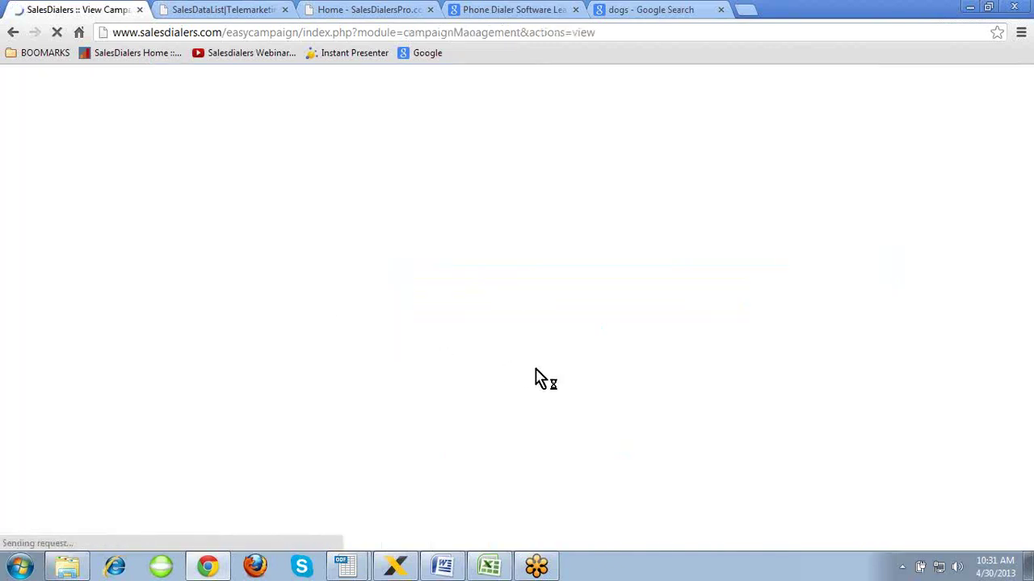
{"action": "scroll", "coordinate": [537, 375], "scroll_direction": "down", "scroll_amount": 5}
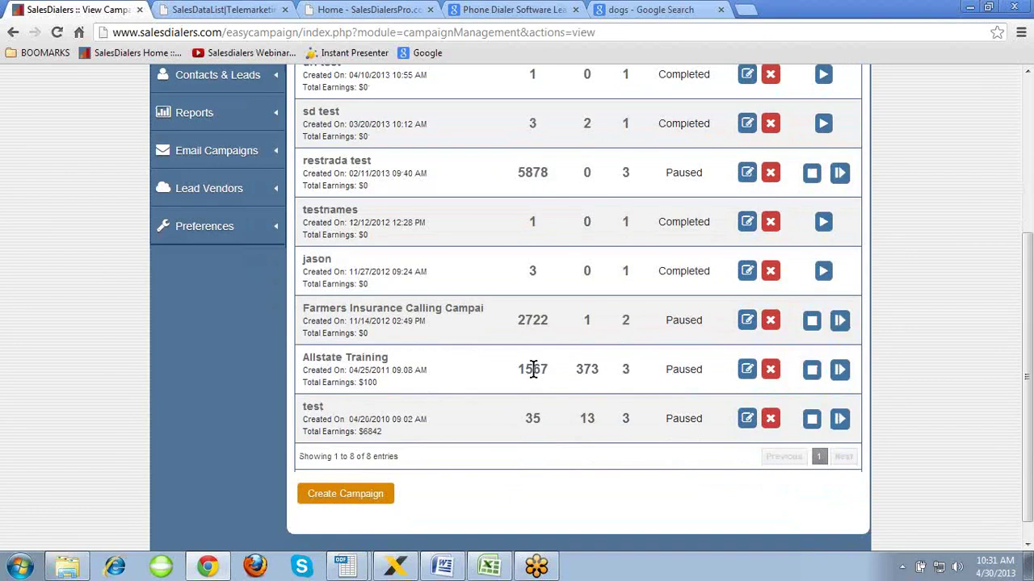
{"action": "left_click", "coordinate": [443, 566]}
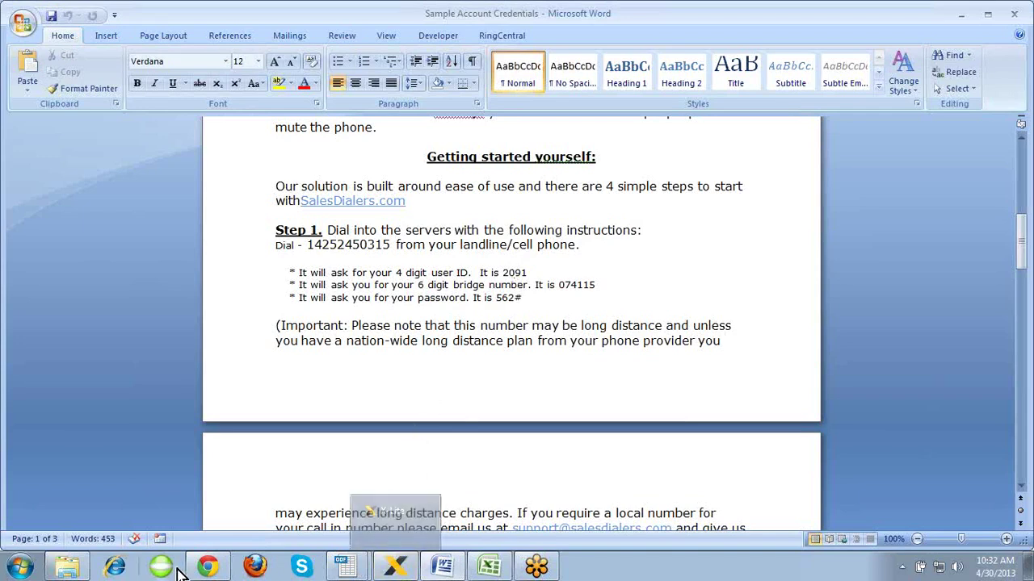
{"action": "left_click", "coordinate": [209, 568]}
{"action": "left_click", "coordinate": [395, 567]}
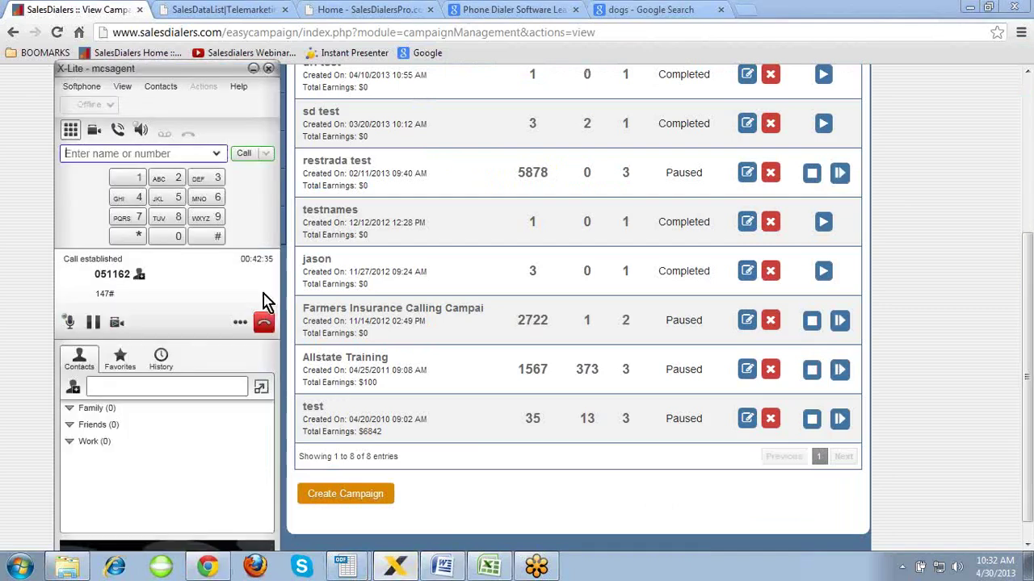
{"action": "left_click", "coordinate": [252, 71]}
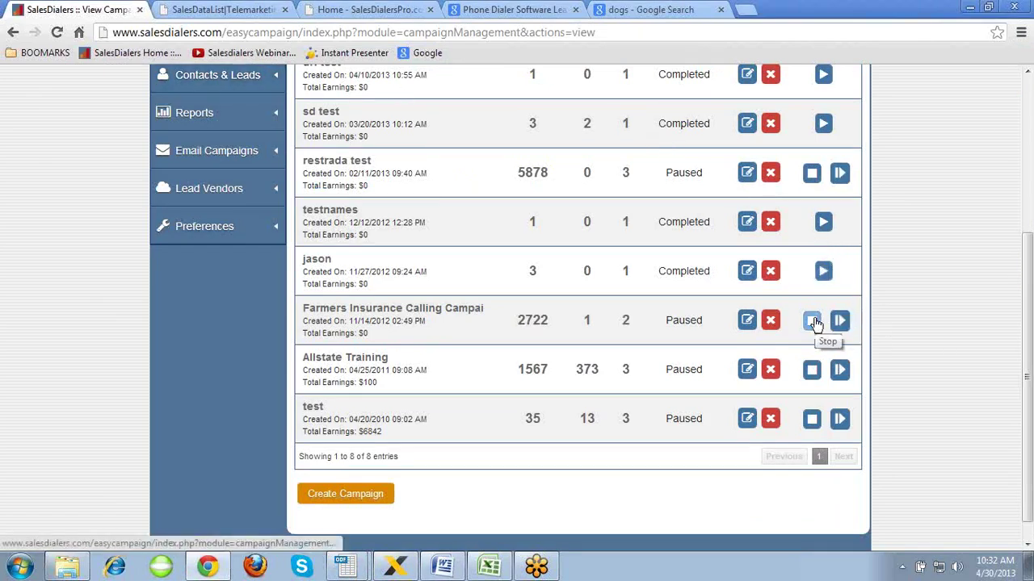
- Open the Allstate Training campaign's status page from the campaign list
{"action": "scroll", "coordinate": [908, 315], "scroll_direction": "up", "scroll_amount": 3}
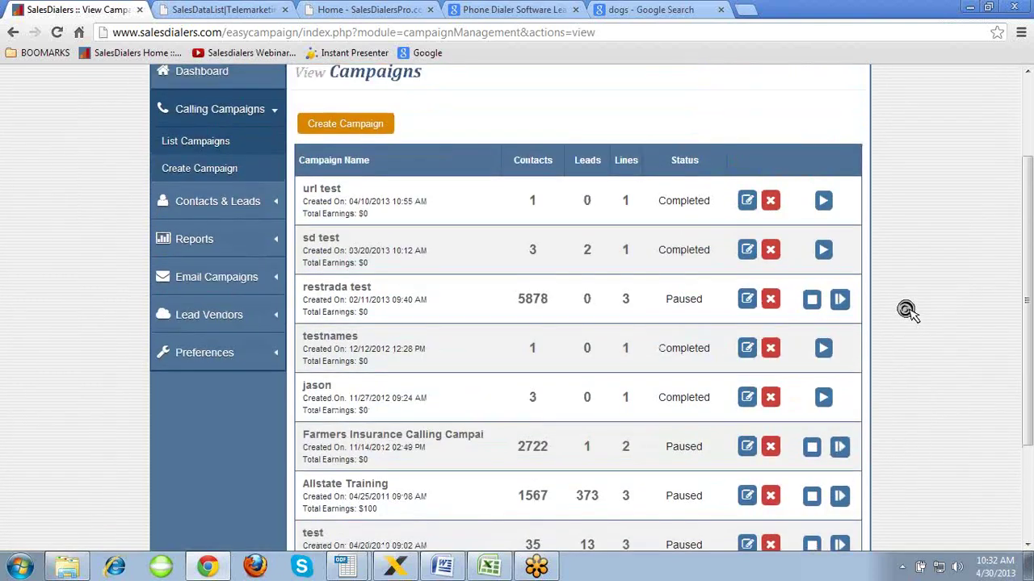
{"action": "scroll", "coordinate": [908, 312], "scroll_direction": "down", "scroll_amount": 1}
{"action": "scroll", "coordinate": [908, 311], "scroll_direction": "down", "scroll_amount": 4}
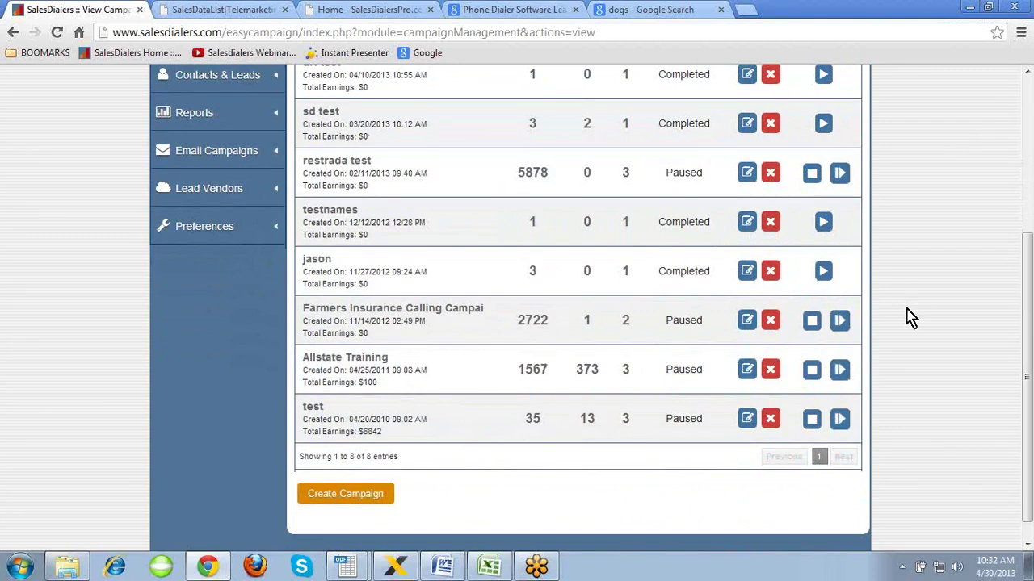
{"action": "left_click", "coordinate": [353, 361]}
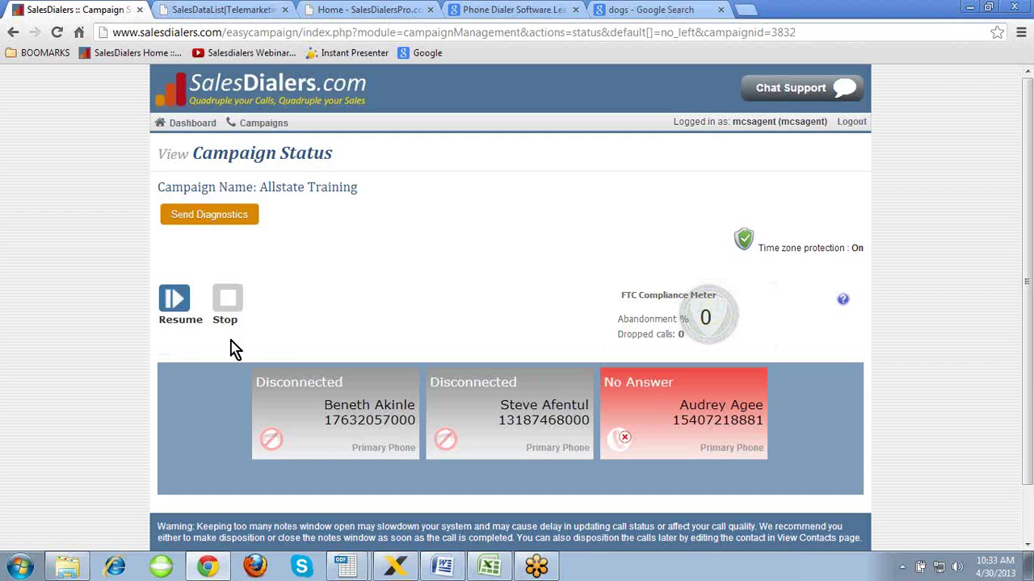
- Go back to the dashboard and look over its last-10-days usage chart
{"action": "left_click", "coordinate": [192, 124]}
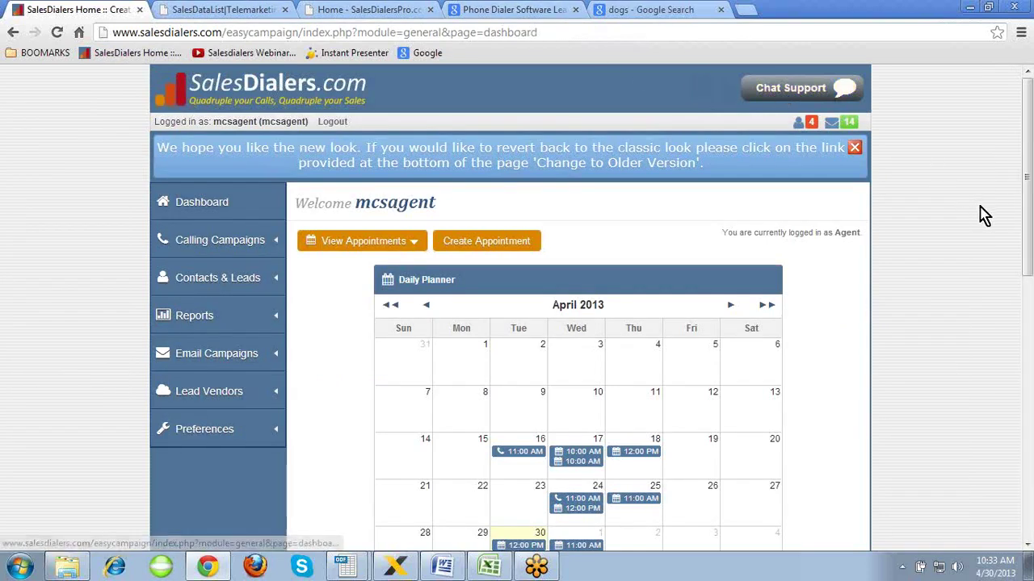
{"action": "scroll", "coordinate": [981, 208], "scroll_direction": "down", "scroll_amount": 10}
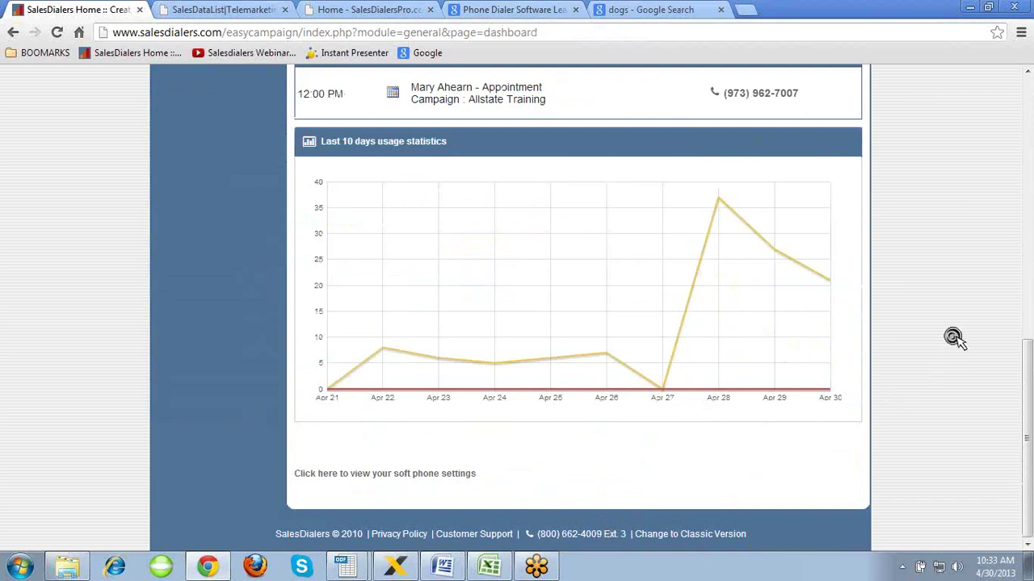
{"action": "scroll", "coordinate": [953, 338], "scroll_direction": "up", "scroll_amount": 10}
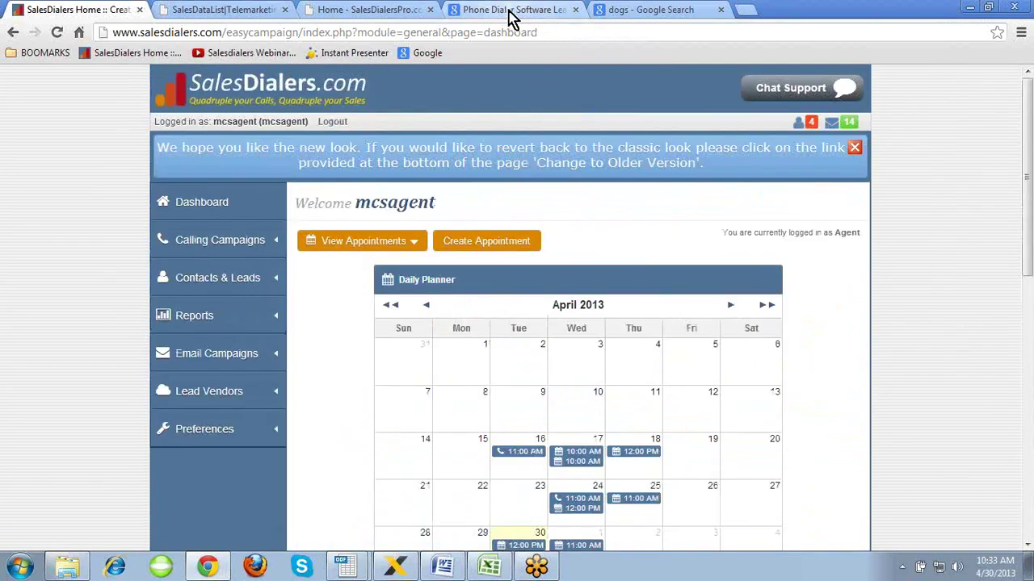
- On the public SalesDialers.com site, read through the Help Desk tips page
{"action": "left_click", "coordinate": [511, 11]}
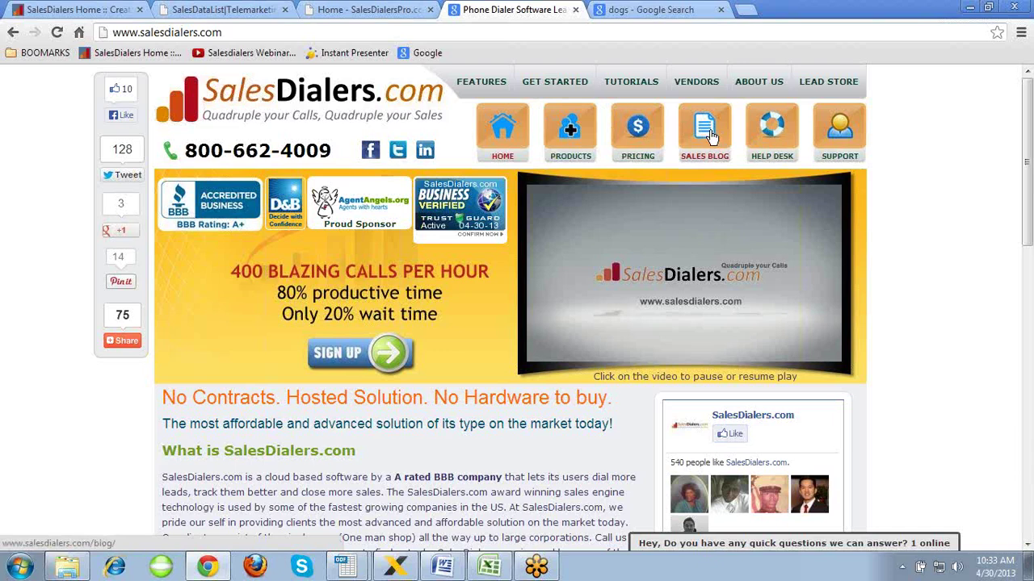
{"action": "left_click", "coordinate": [773, 139]}
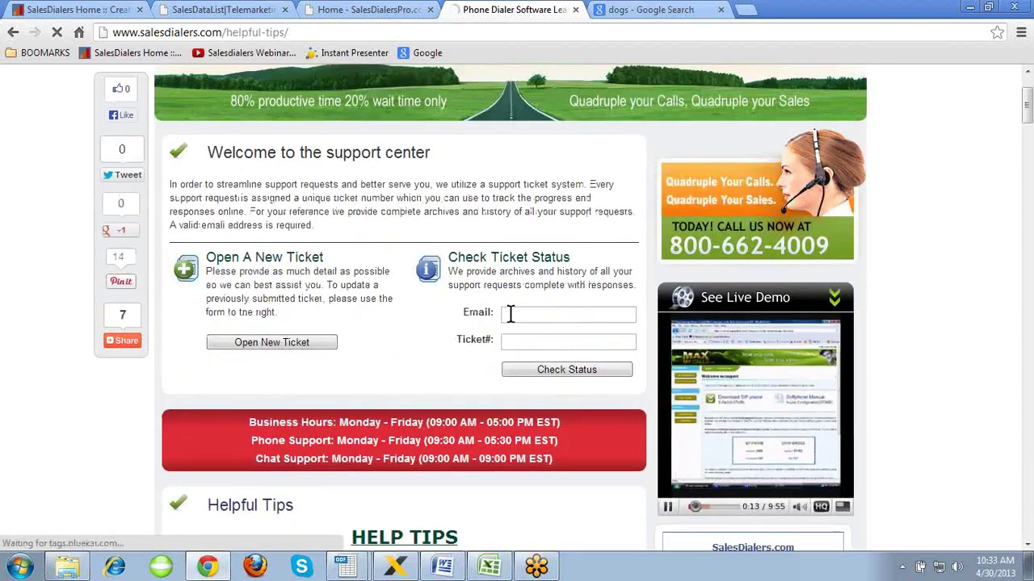
{"action": "scroll", "coordinate": [512, 315], "scroll_direction": "down", "scroll_amount": 1}
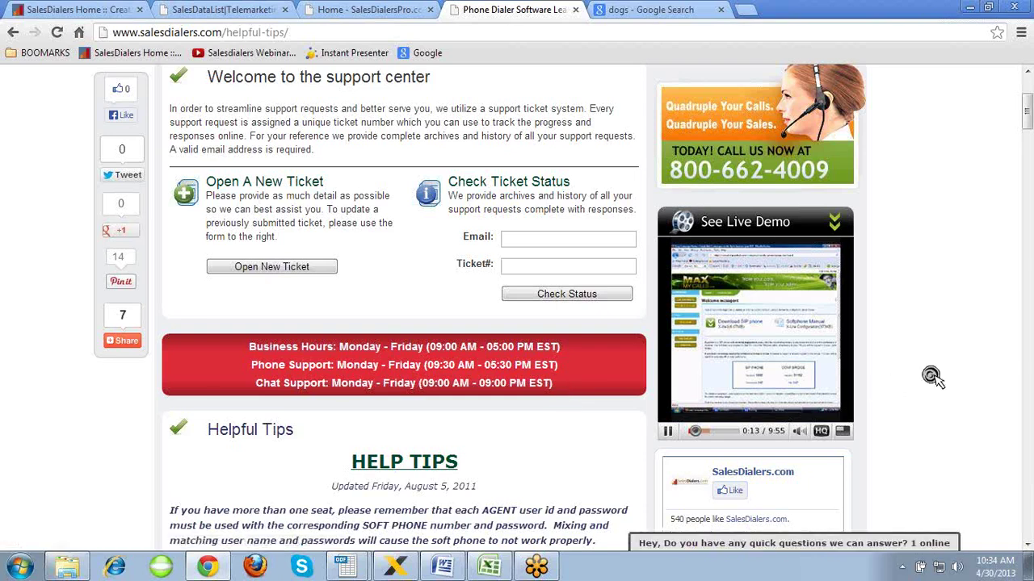
{"action": "scroll", "coordinate": [932, 375], "scroll_direction": "down", "scroll_amount": 3}
{"action": "scroll", "coordinate": [932, 375], "scroll_direction": "down", "scroll_amount": 3}
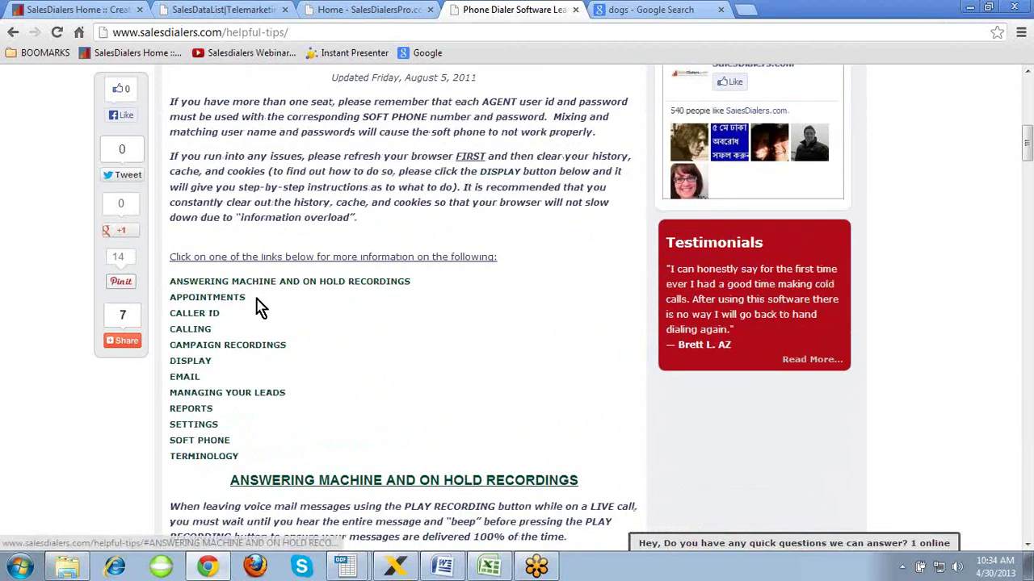
{"action": "scroll", "coordinate": [395, 387], "scroll_direction": "down", "scroll_amount": 3}
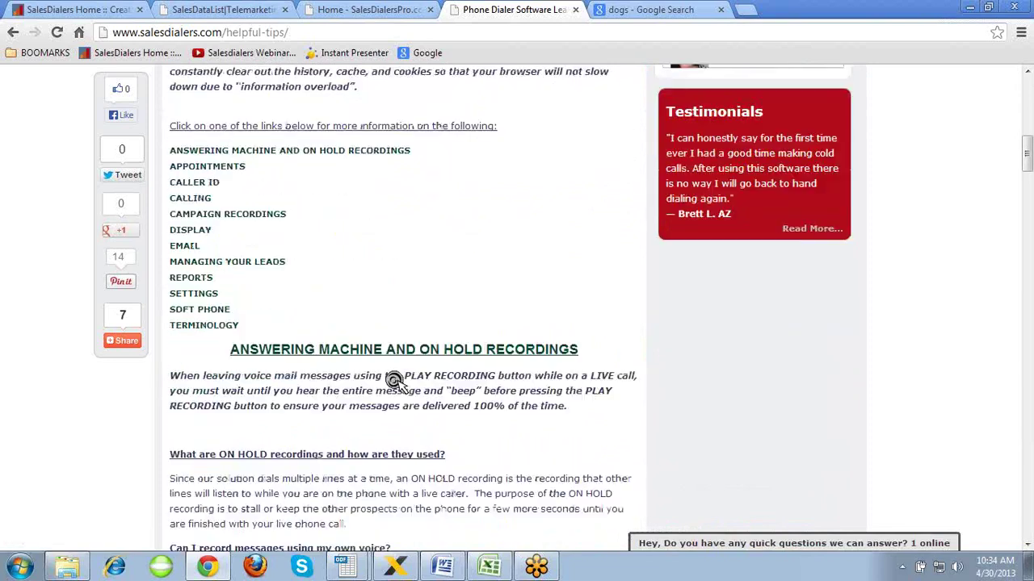
{"action": "scroll", "coordinate": [395, 382], "scroll_direction": "up", "scroll_amount": 10}
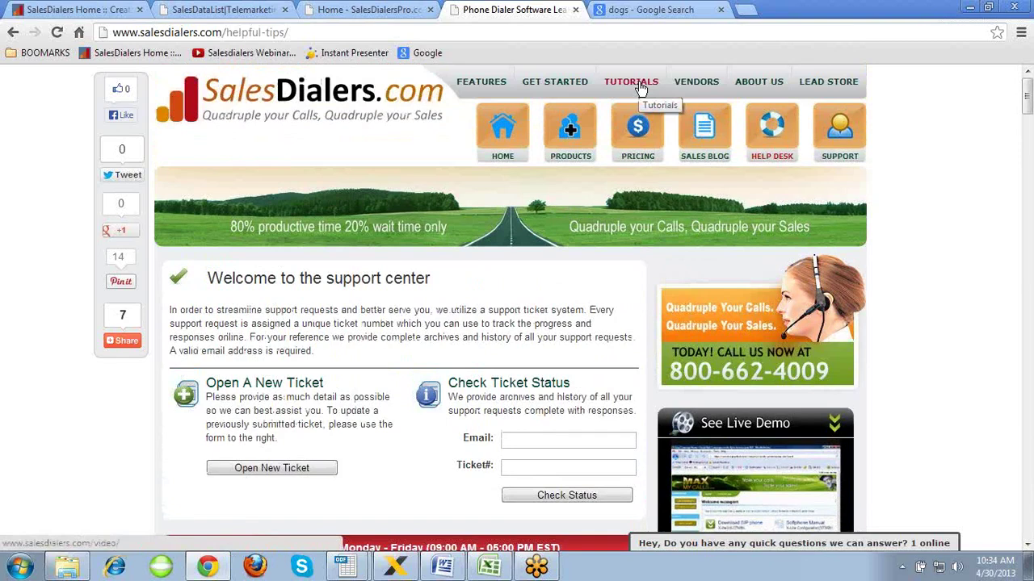
- Browse the support center's ticket options and support hours, then minimize the browser
{"action": "left_click", "coordinate": [848, 139]}
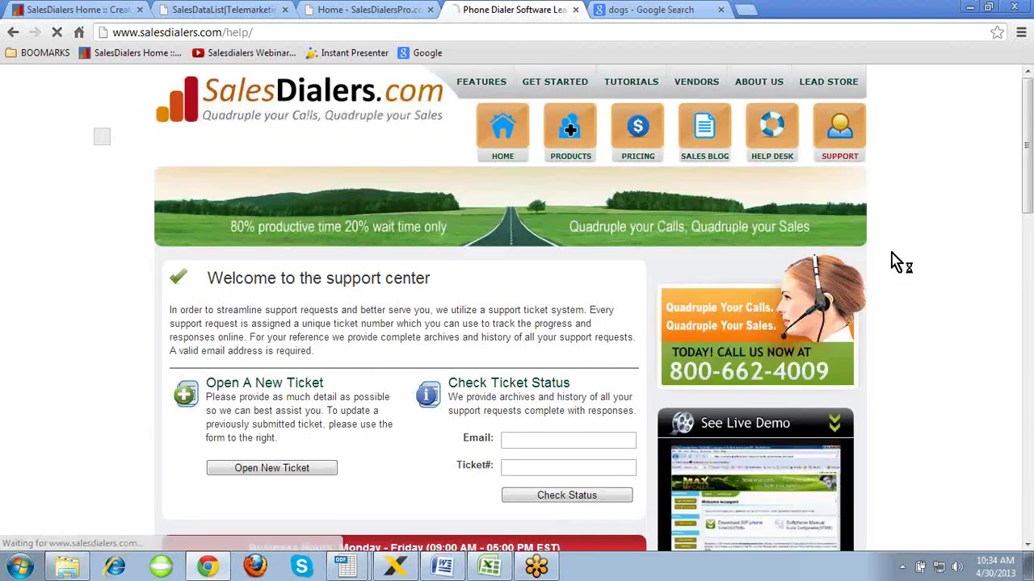
{"action": "scroll", "coordinate": [895, 254], "scroll_direction": "down", "scroll_amount": 1}
{"action": "scroll", "coordinate": [893, 254], "scroll_direction": "down", "scroll_amount": 1}
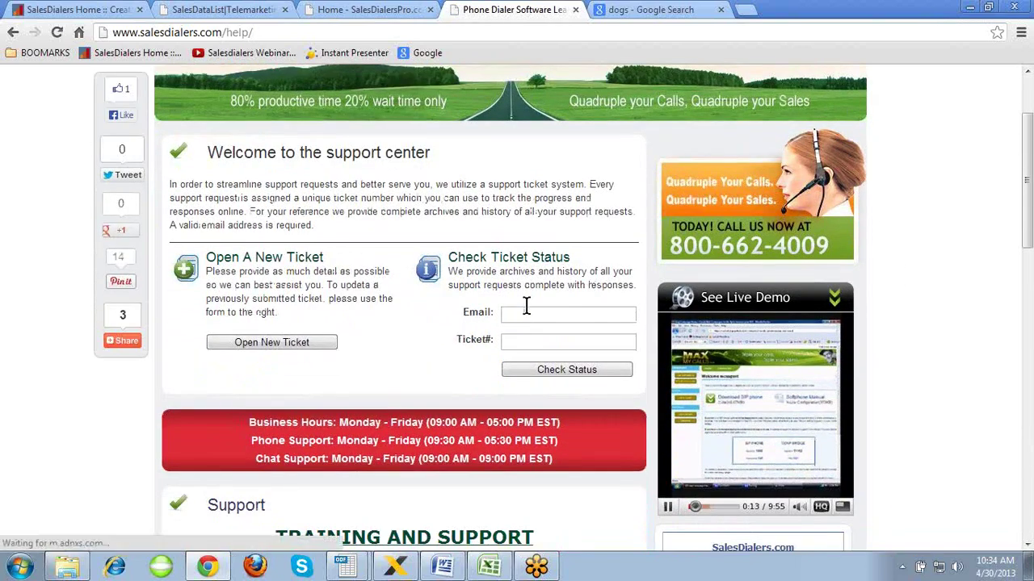
{"action": "scroll", "coordinate": [526, 307], "scroll_direction": "down", "scroll_amount": 2}
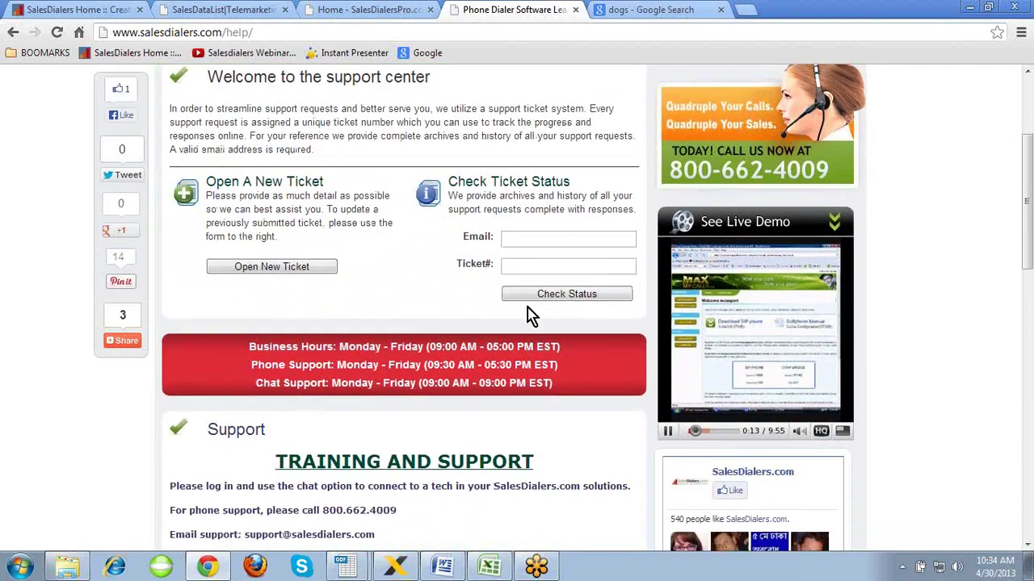
{"action": "scroll", "coordinate": [507, 337], "scroll_direction": "down", "scroll_amount": 4}
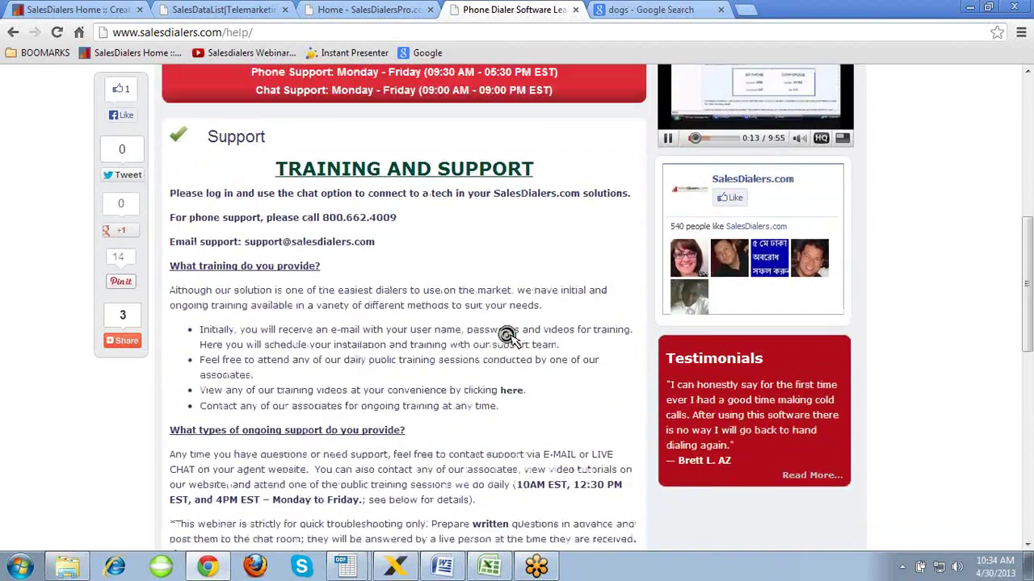
{"action": "scroll", "coordinate": [508, 334], "scroll_direction": "up", "scroll_amount": 7}
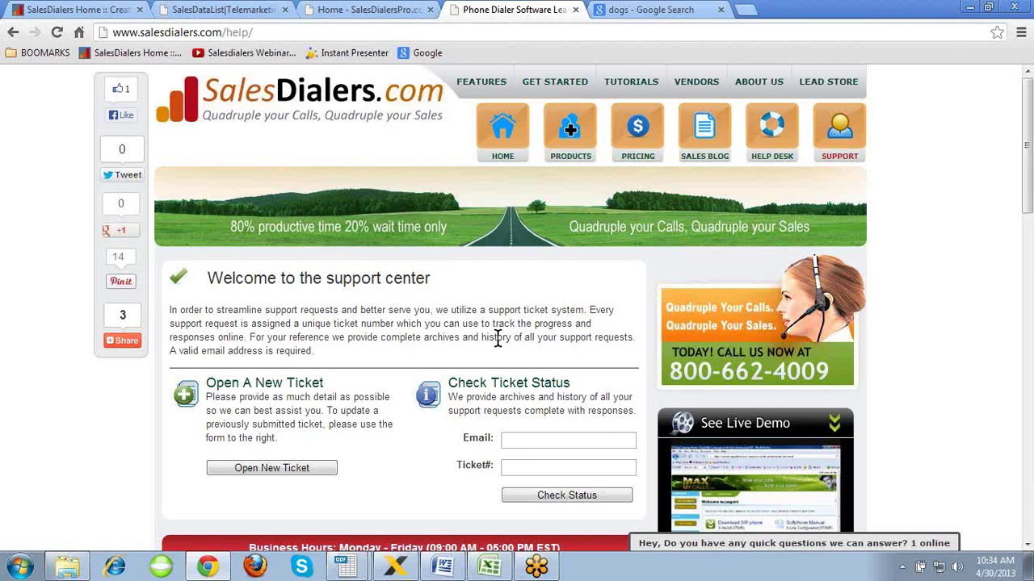
{"action": "left_click", "coordinate": [220, 564]}
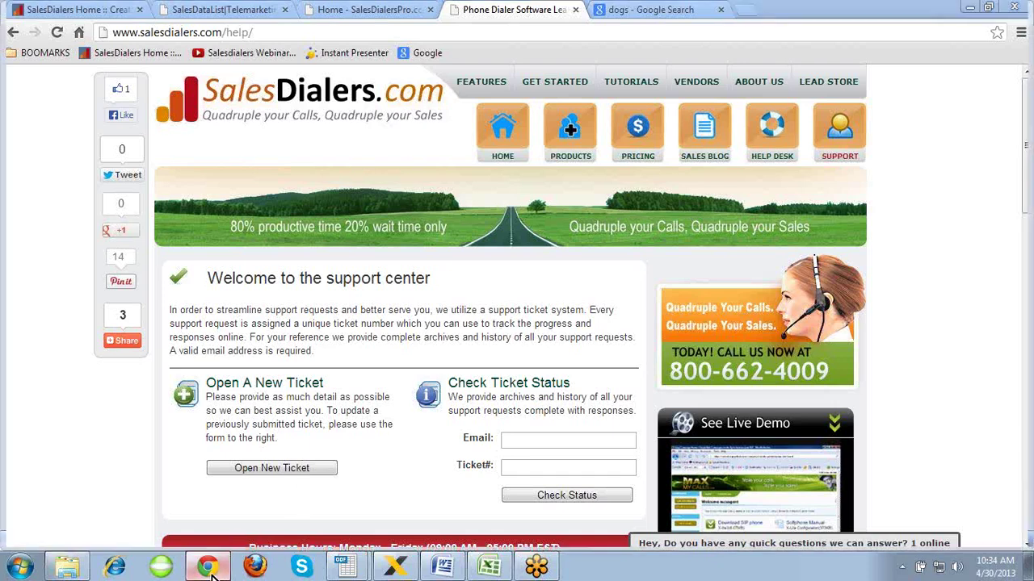
- Restore the browser and return to the SalesDialers Home dashboard tab
{"action": "left_click", "coordinate": [208, 565]}
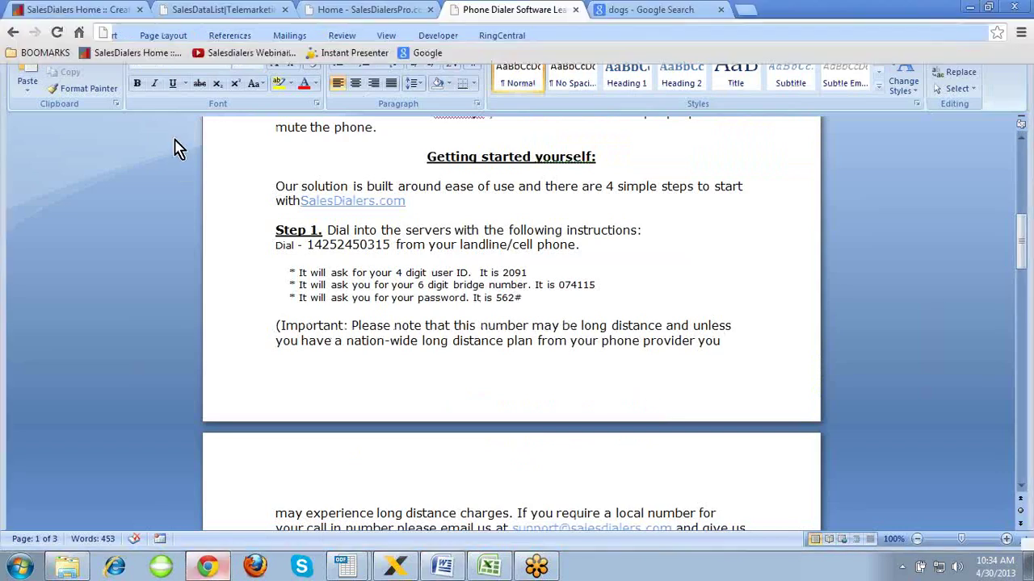
{"action": "left_click", "coordinate": [81, 9]}
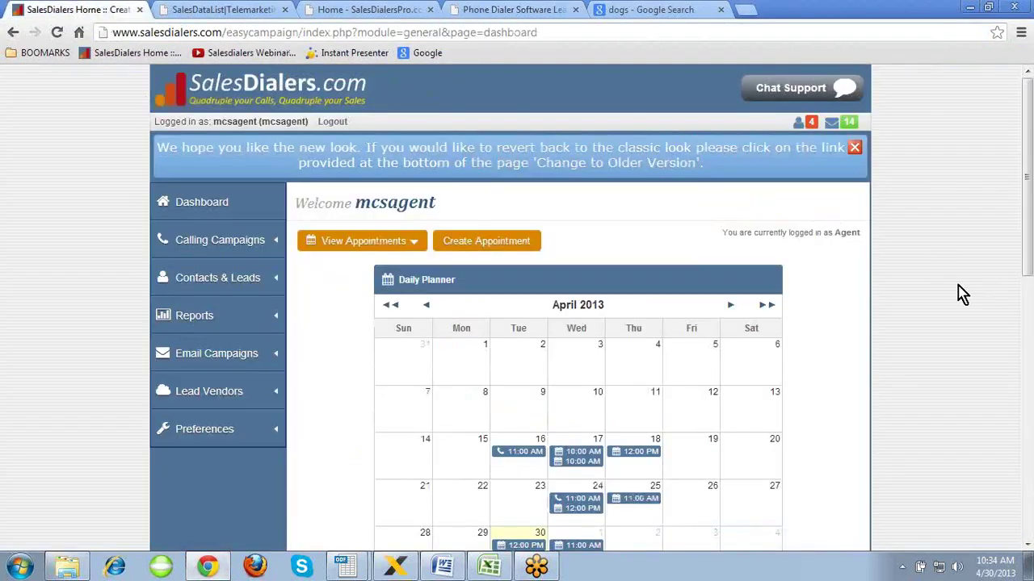